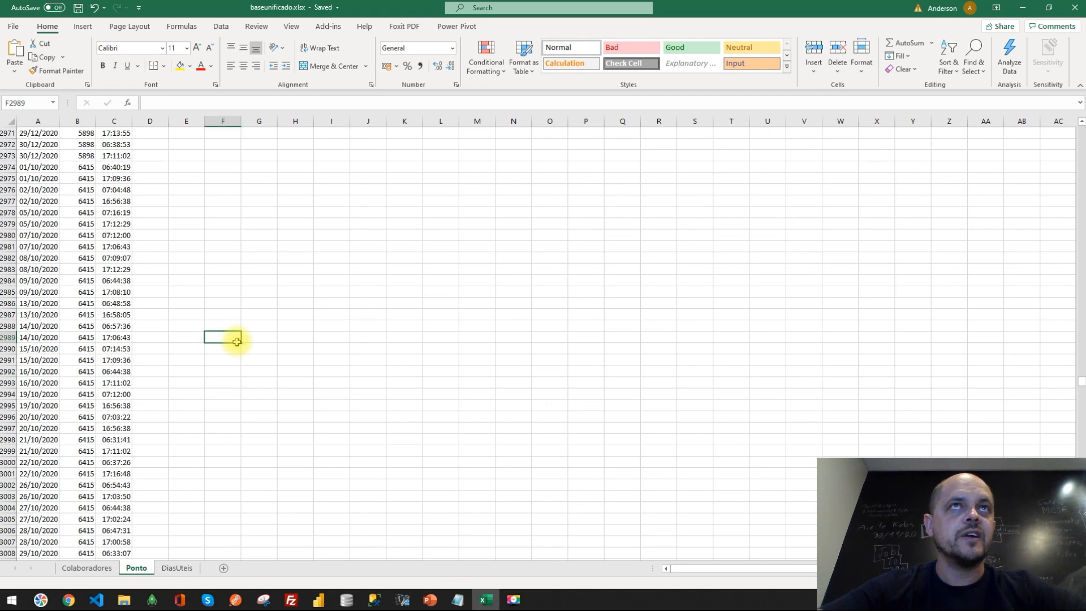
Step: Examine the Matricula, Nome, Admissao and Demissao columns of the first record on the Colaboradores sheet
left_click(87, 568)
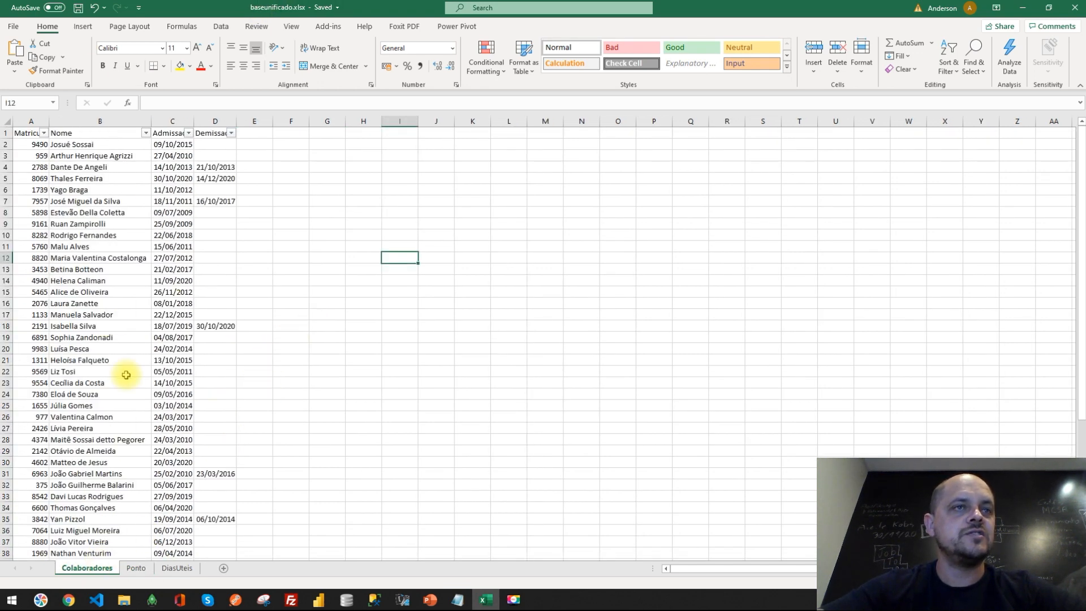
left_click(31, 144)
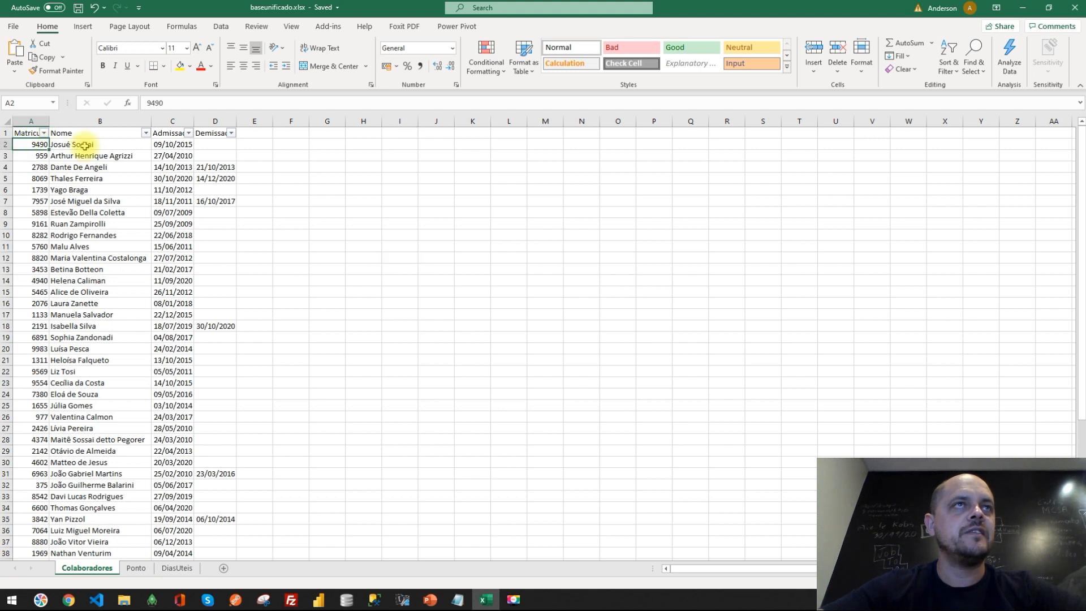
left_click(102, 145)
left_click(163, 145)
left_click(209, 145)
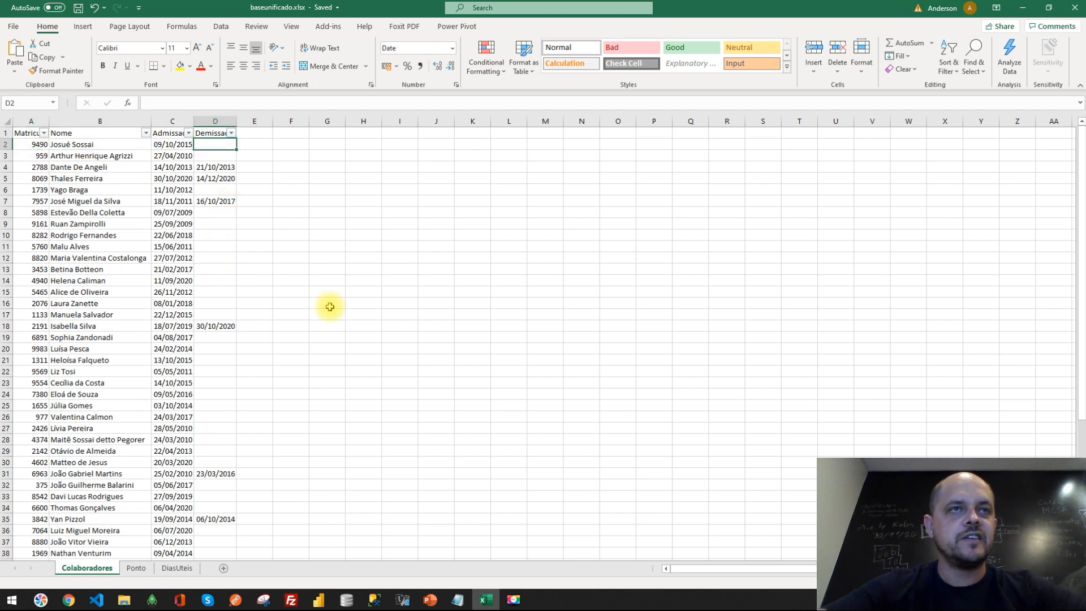
Step: Examine the Data, Matricula and Batida columns in the first rows of the Ponto sheet, including the paired clock times
left_click(136, 568)
scroll(58, 232, "up", 5)
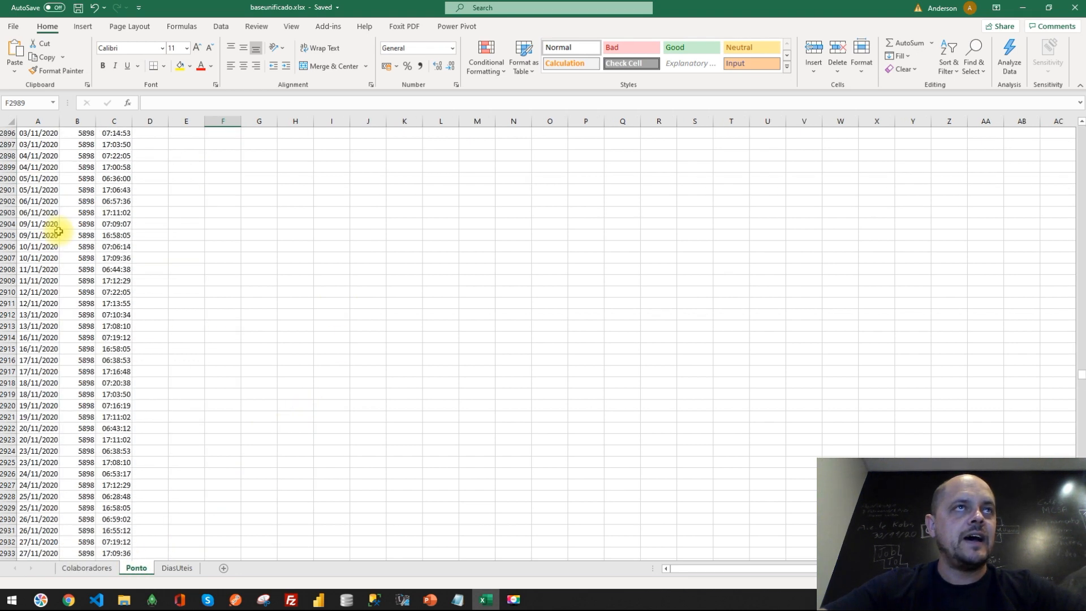
left_click(116, 280)
key("ctrl+Up")
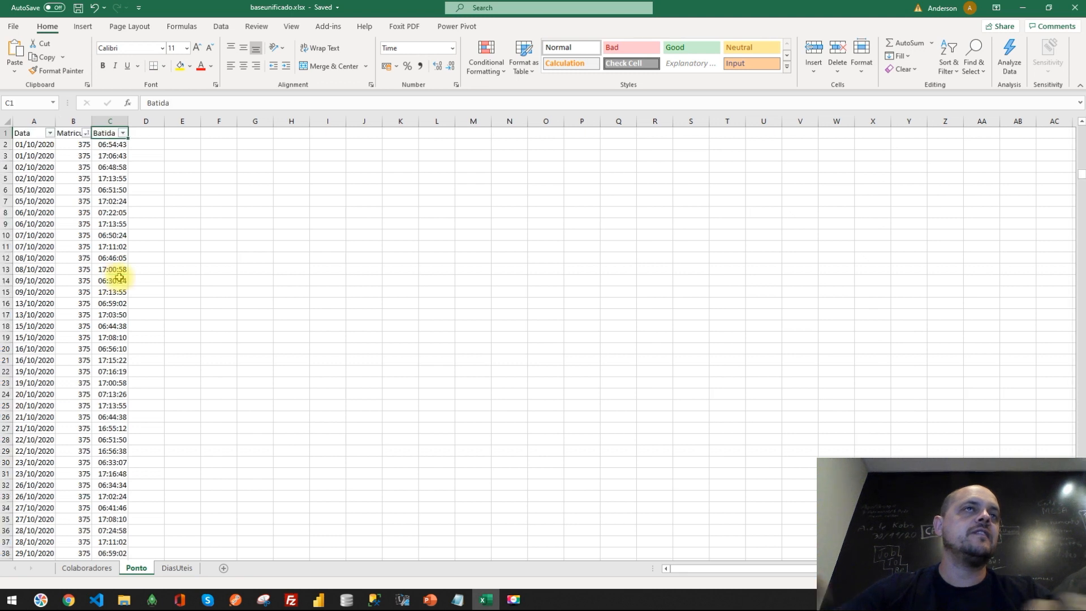
left_click_drag(115, 145, 119, 159)
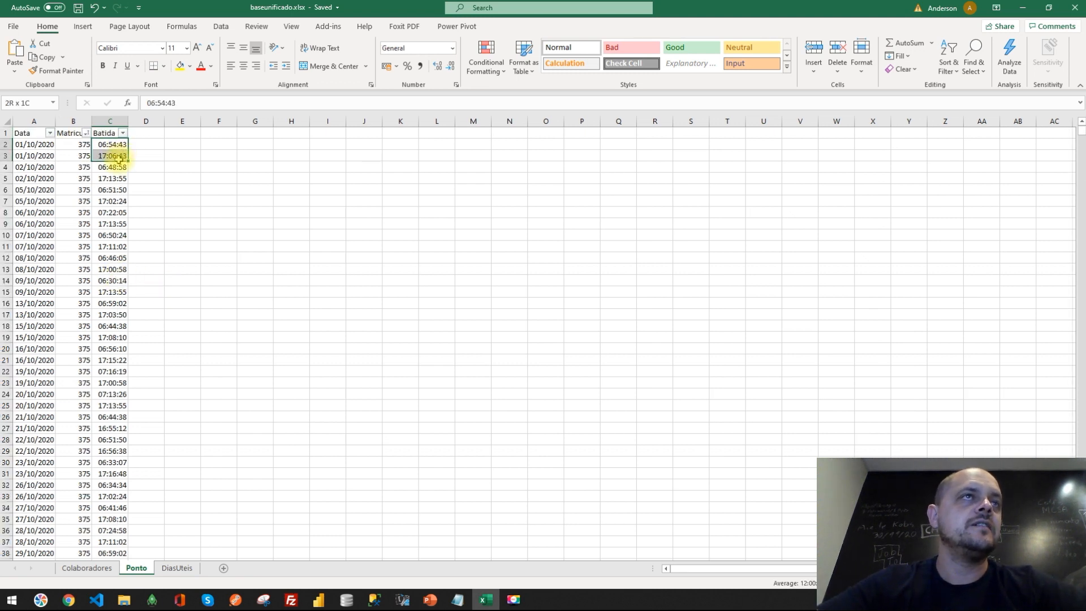
left_click_drag(38, 146, 39, 214)
left_click_drag(74, 145, 81, 201)
left_click_drag(113, 145, 122, 193)
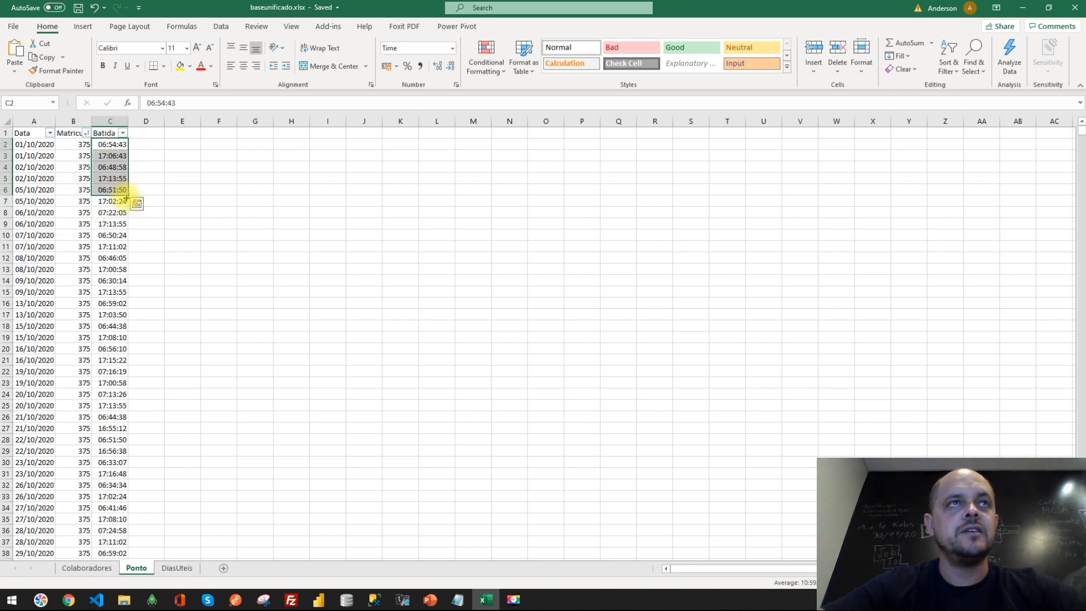
left_click(251, 247)
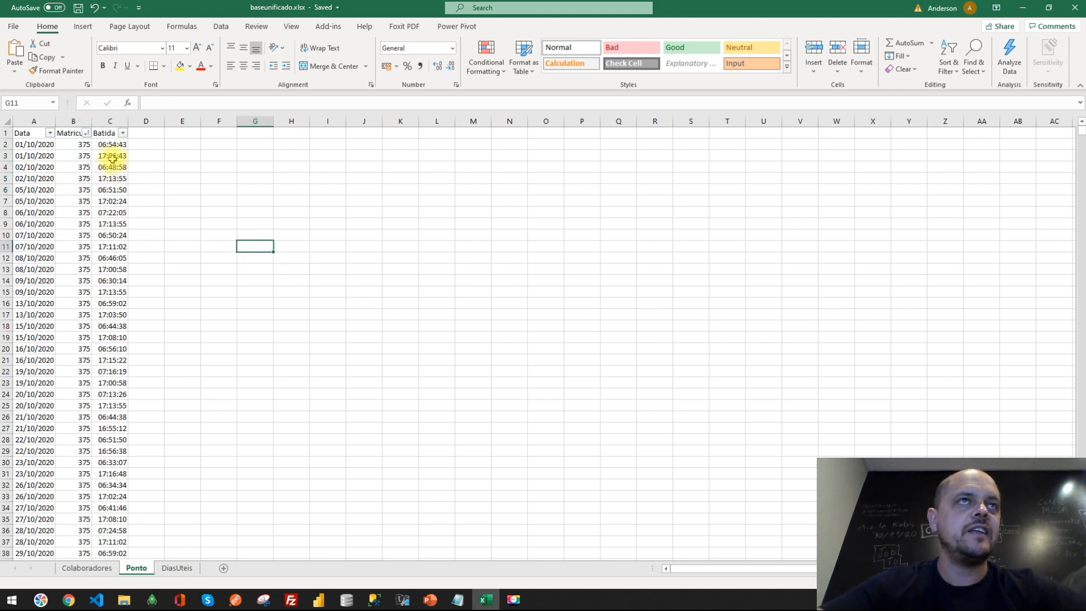
left_click_drag(112, 158, 114, 202)
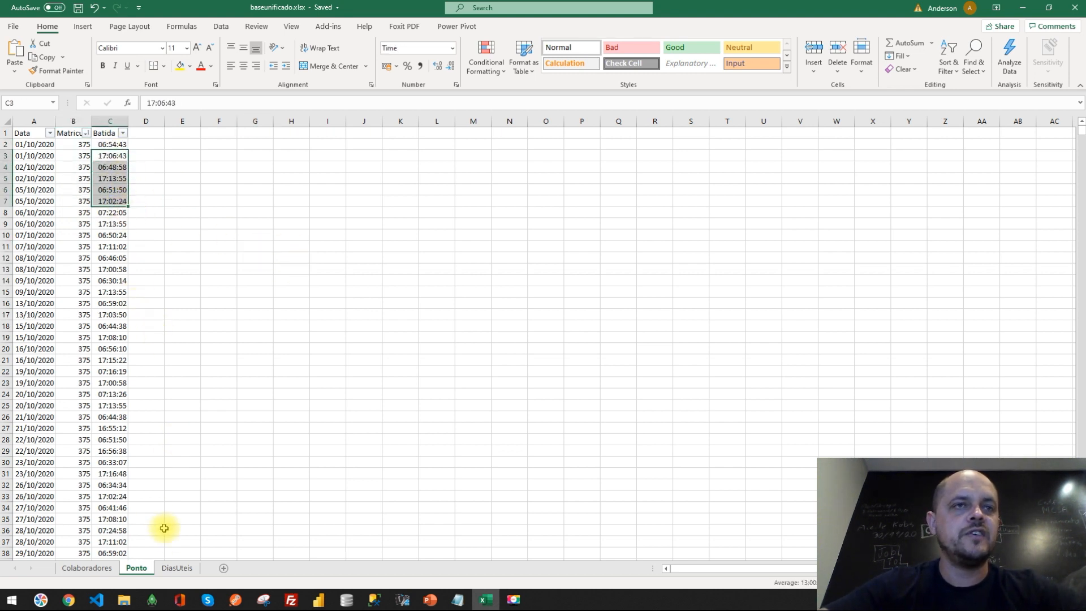
Step: Review the full list of business dates on the DiasUteis sheet, from 01/10/2020 to 30/12/2020
left_click(176, 568)
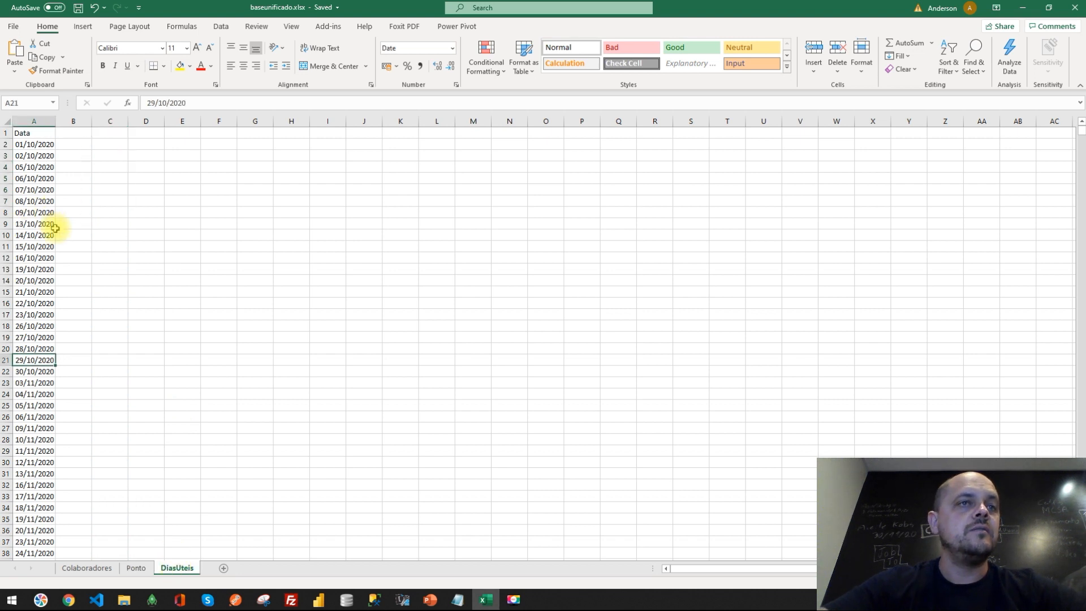
left_click(33, 144)
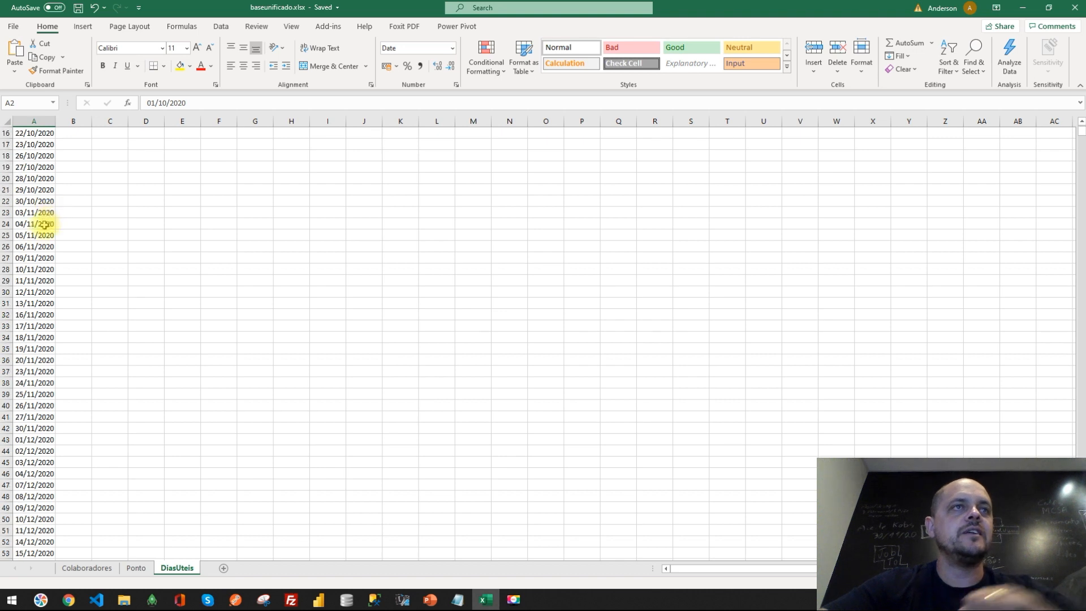
scroll(19, 283, "down", 12)
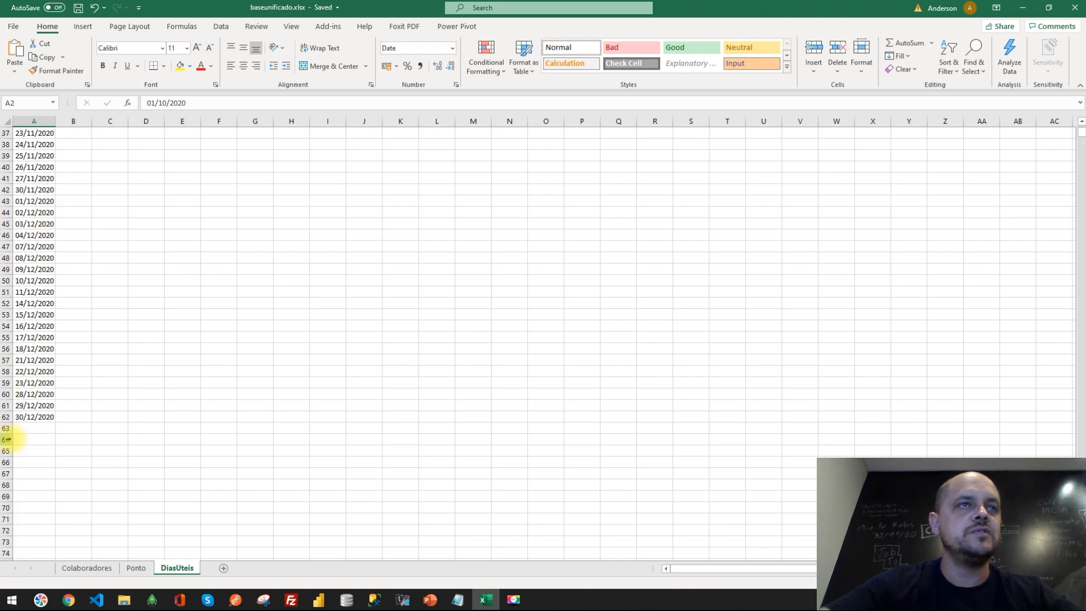
left_click(29, 417, "shift")
scroll(254, 351, "up", 12)
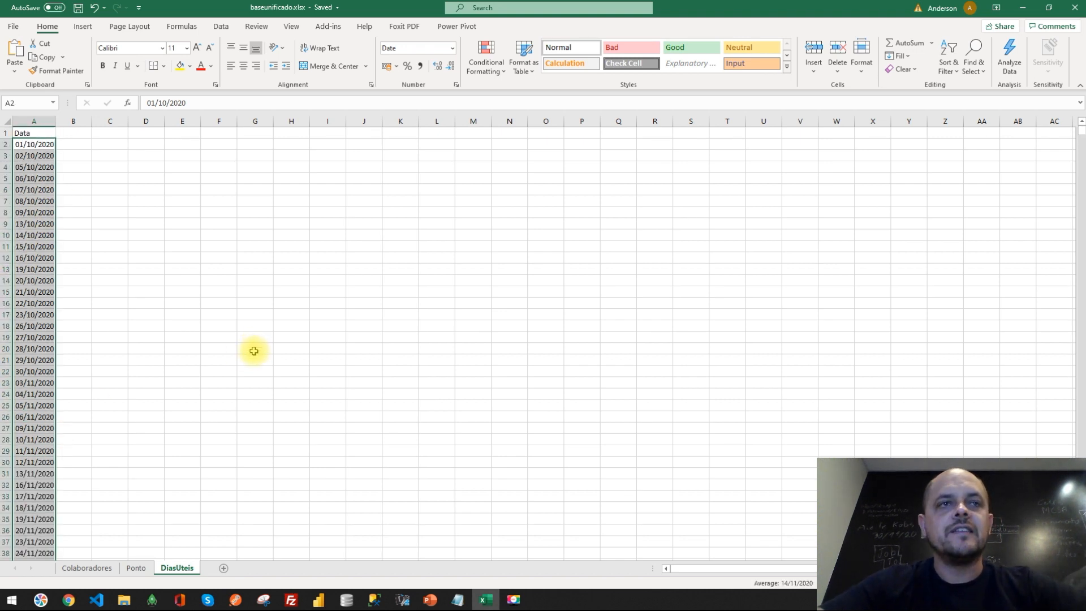
left_click(222, 439)
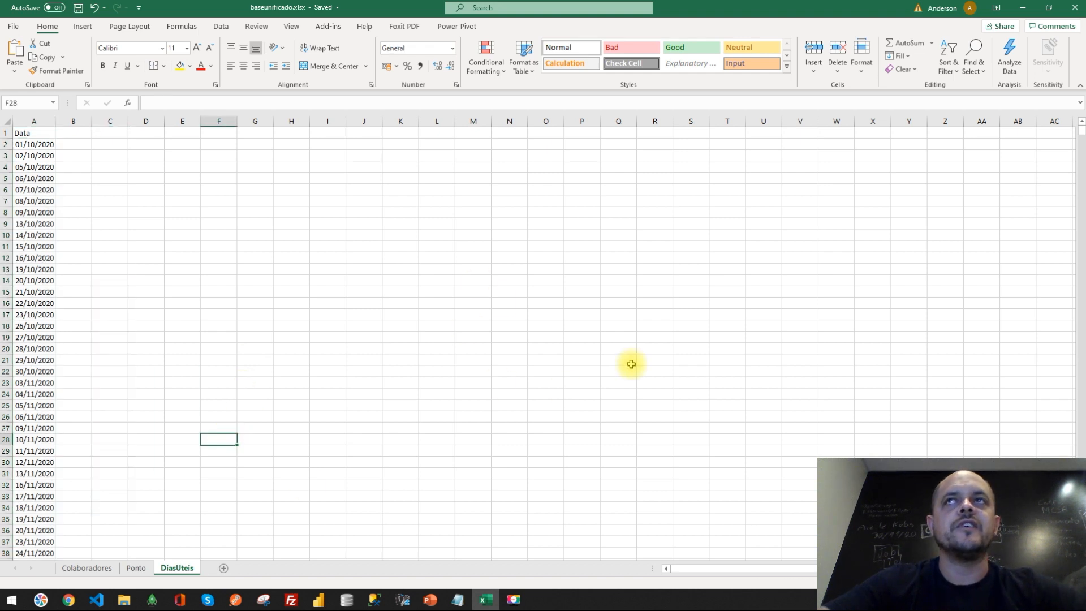
Step: Switch to Power BI Desktop and rearrange the fPonto, dDiasUteis and dColaboradores tables in the model diagram
left_click(1022, 8)
left_click(319, 599)
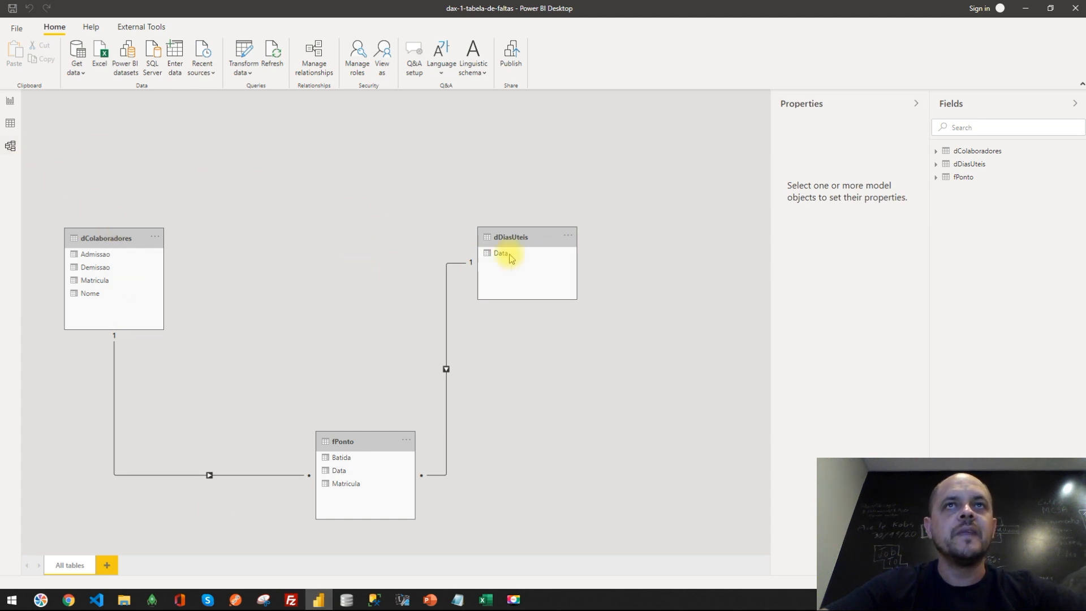
left_click_drag(359, 442, 299, 401)
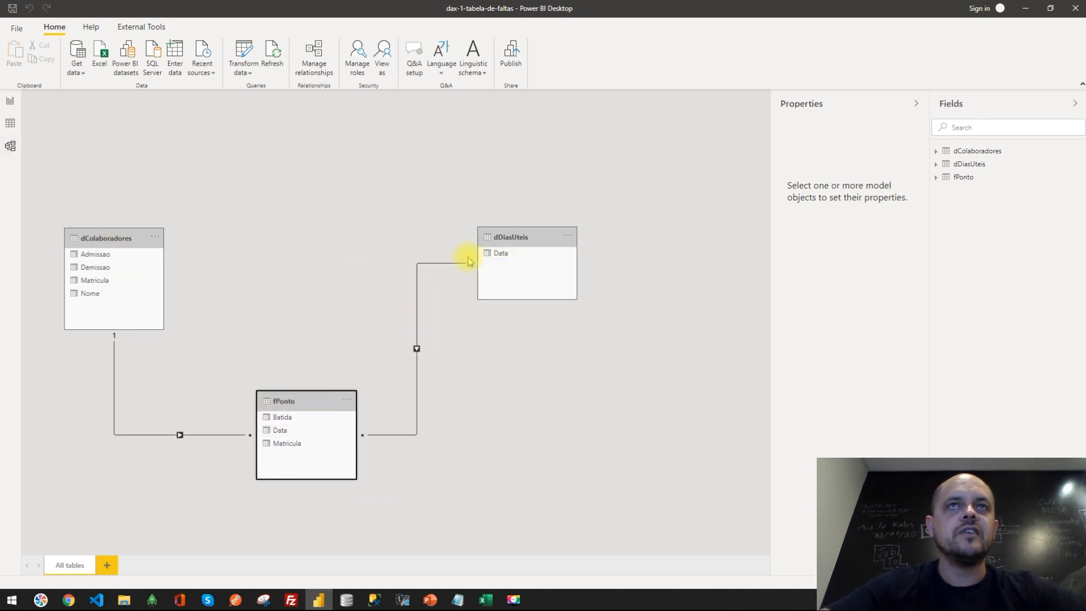
left_click_drag(505, 240, 514, 240)
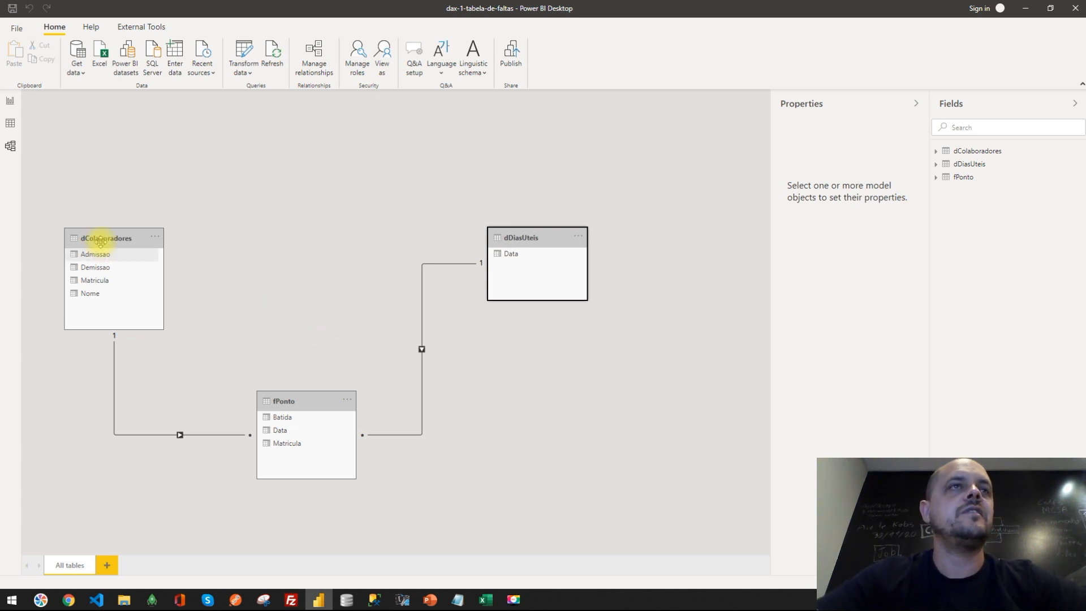
left_click_drag(94, 238, 92, 223)
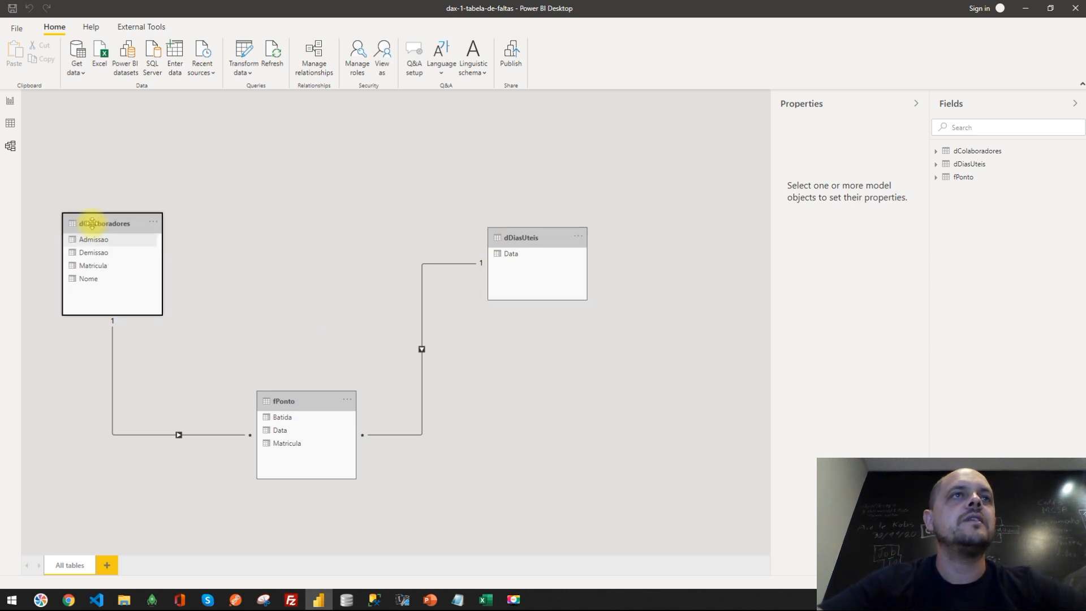
left_click_drag(532, 239, 533, 227)
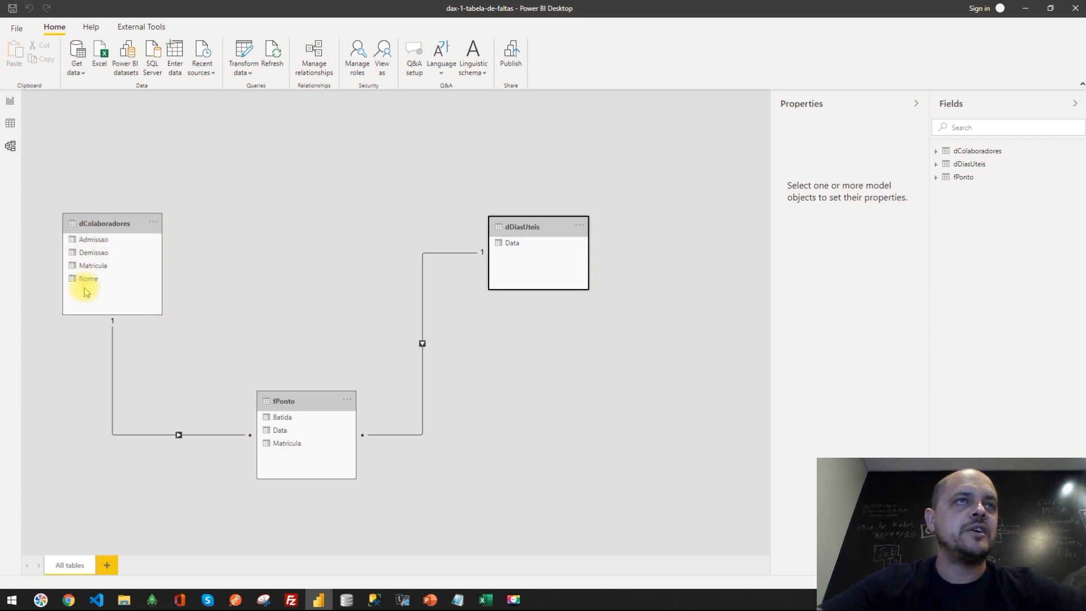
Step: Inspect the dColaboradores Matricula field and the relationships to fPonto, and display the blank report page
left_click(100, 266)
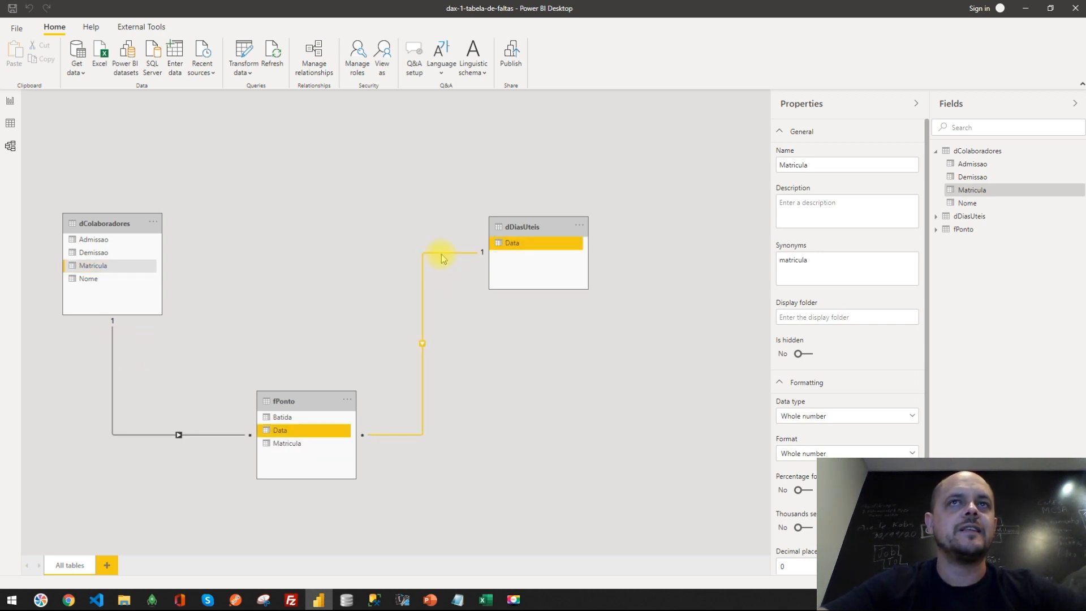
left_click(298, 282)
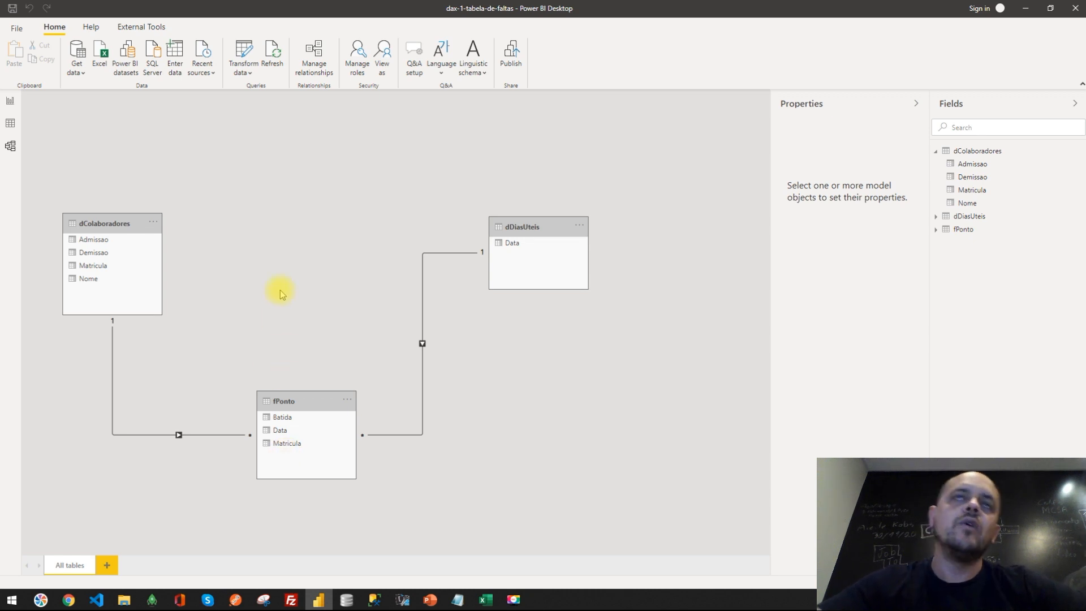
left_click(10, 103)
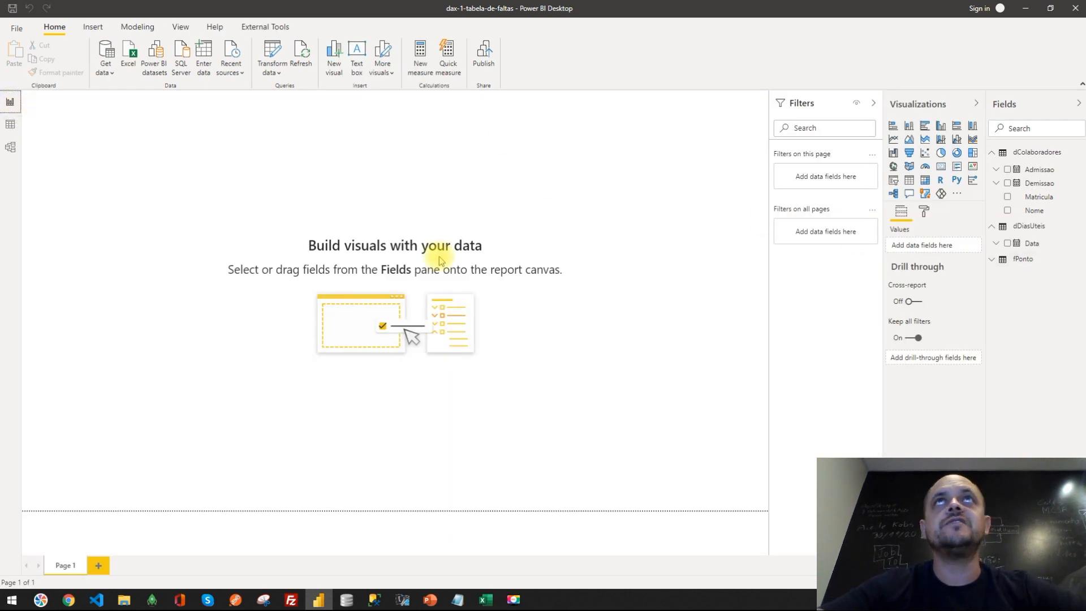
Step: Switch to the PowerPoint presentation, review the Cenário slide and show the Função GENERATE slide
left_click(438, 604)
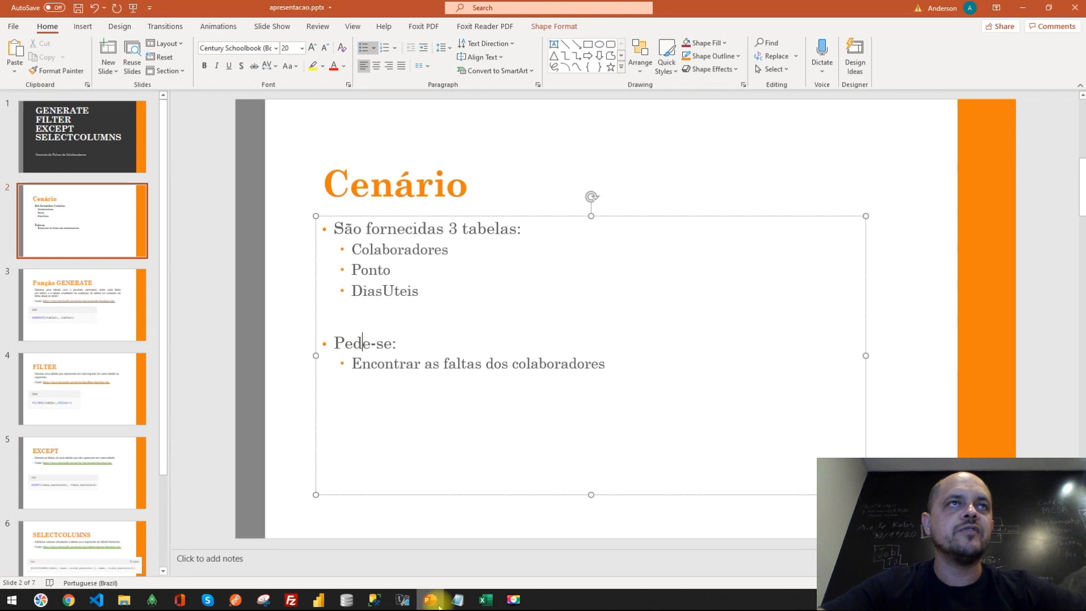
left_click(117, 333)
left_click(116, 253)
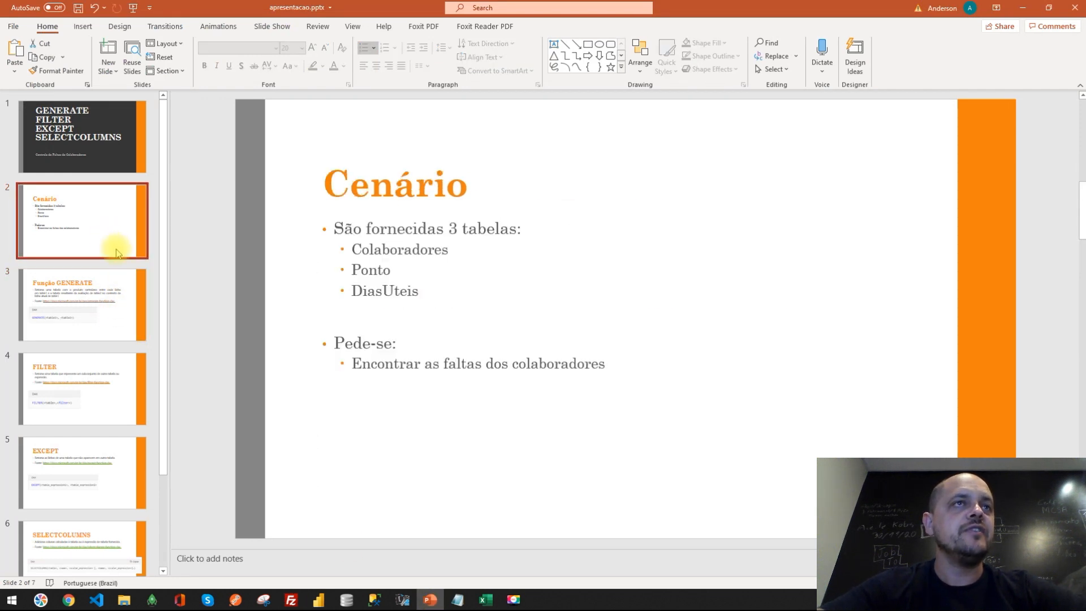
left_click(112, 316)
left_click(114, 256)
left_click(124, 323)
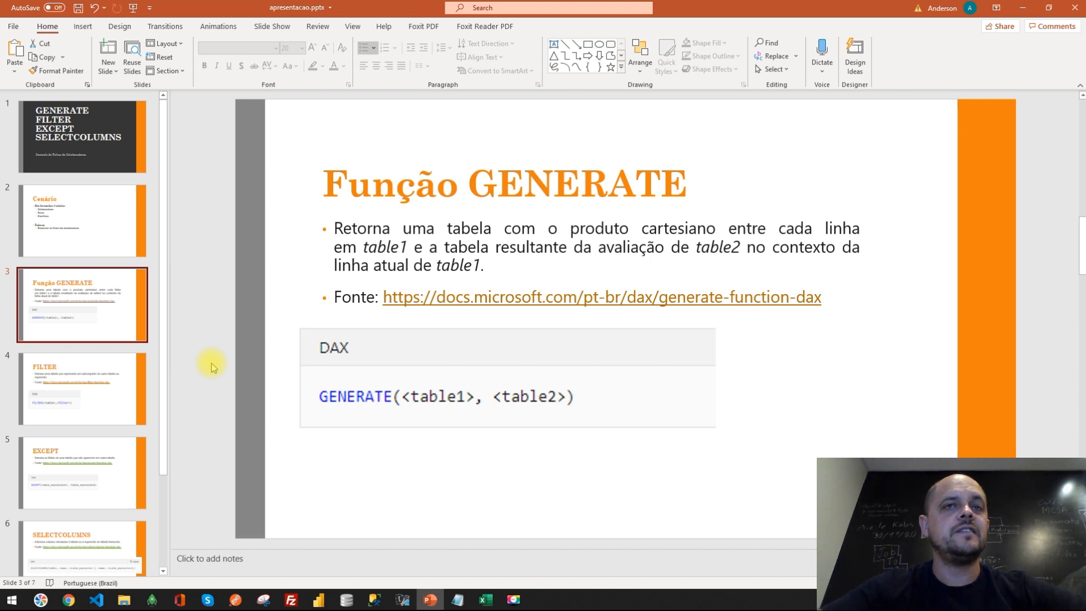
Step: Switch to the Excel workbook and compare the employee rows on Colaboradores with the October dates on DiasUteis
left_click(485, 599)
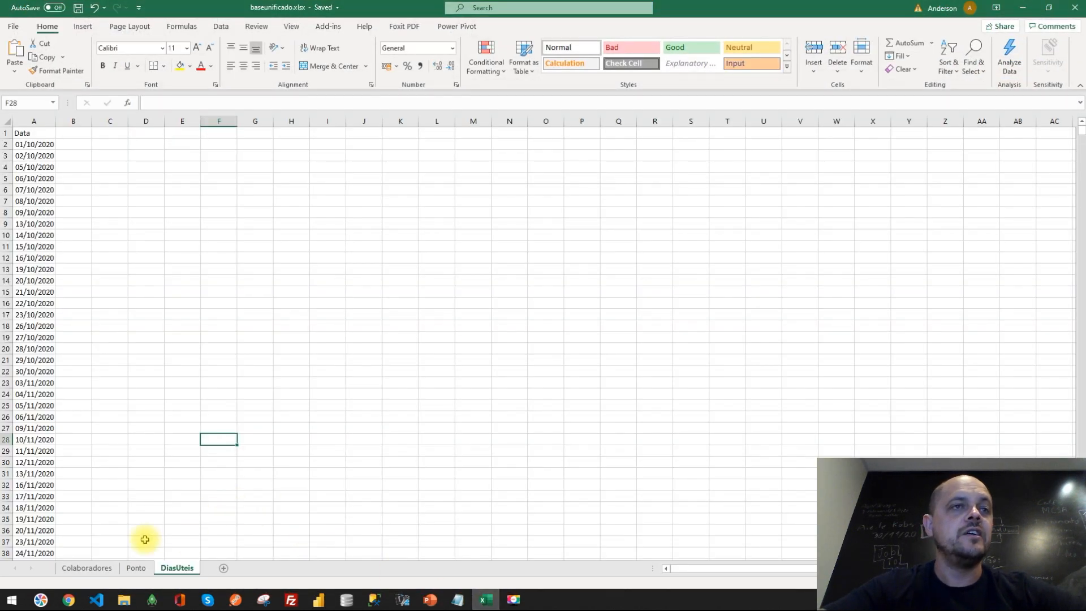
left_click(86, 568)
left_click_drag(35, 213, 27, 372)
left_click(173, 570)
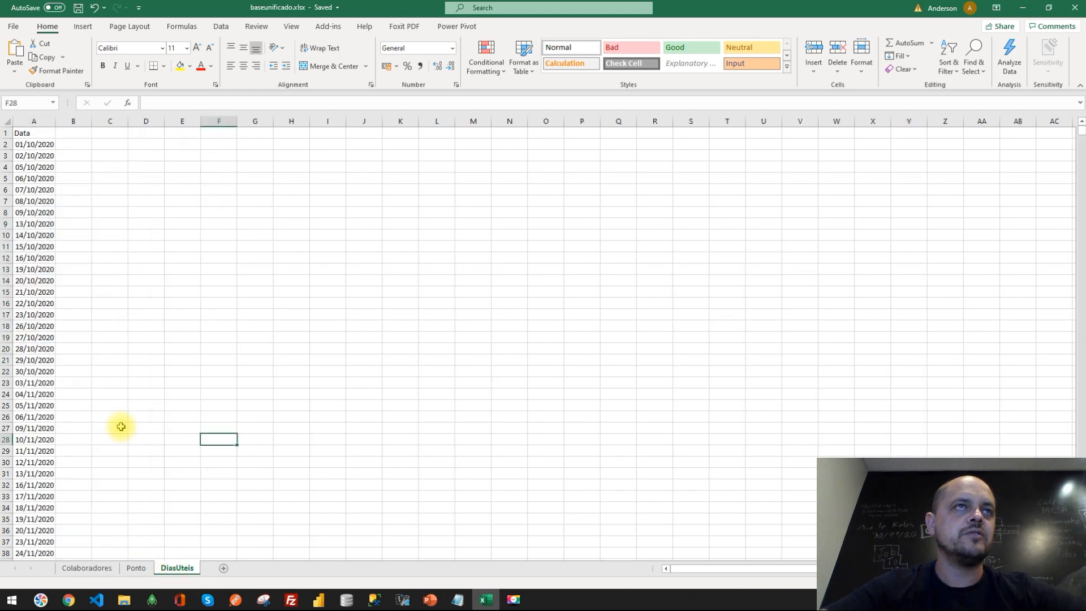
left_click_drag(25, 200, 44, 368)
key("ctrl+v")
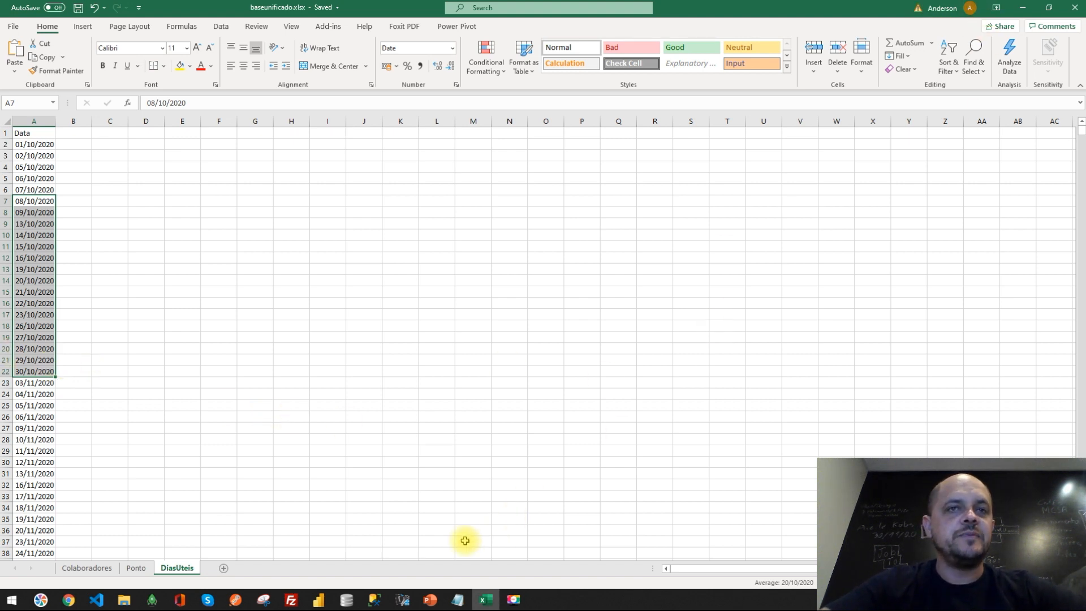
Step: Return to the PowerPoint presentation and read the GENERATE definition, highlighting its references to table1 and table2
left_click(430, 600)
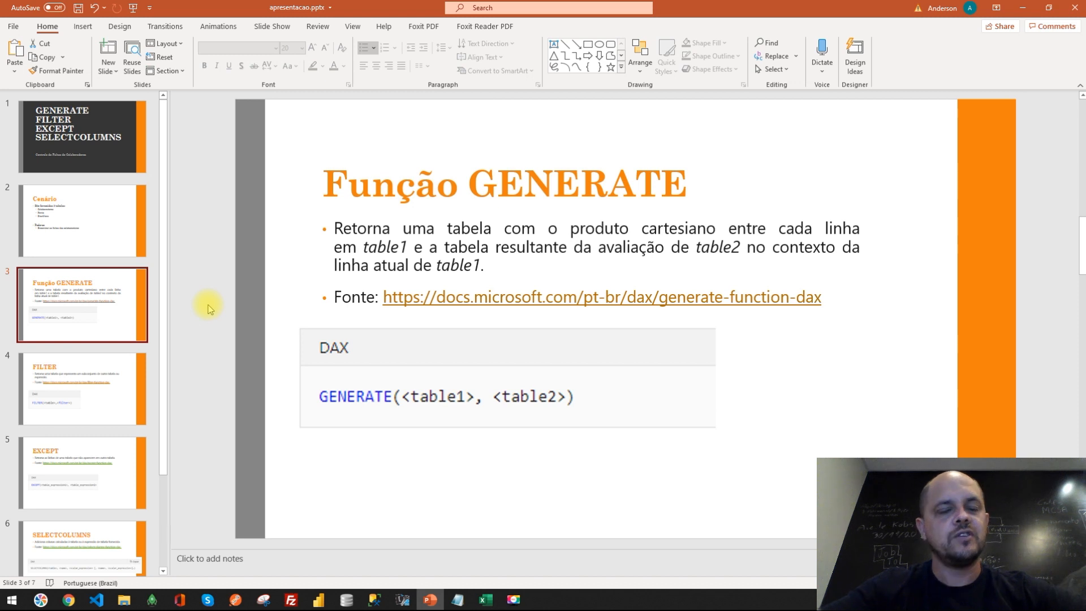
left_click(318, 601)
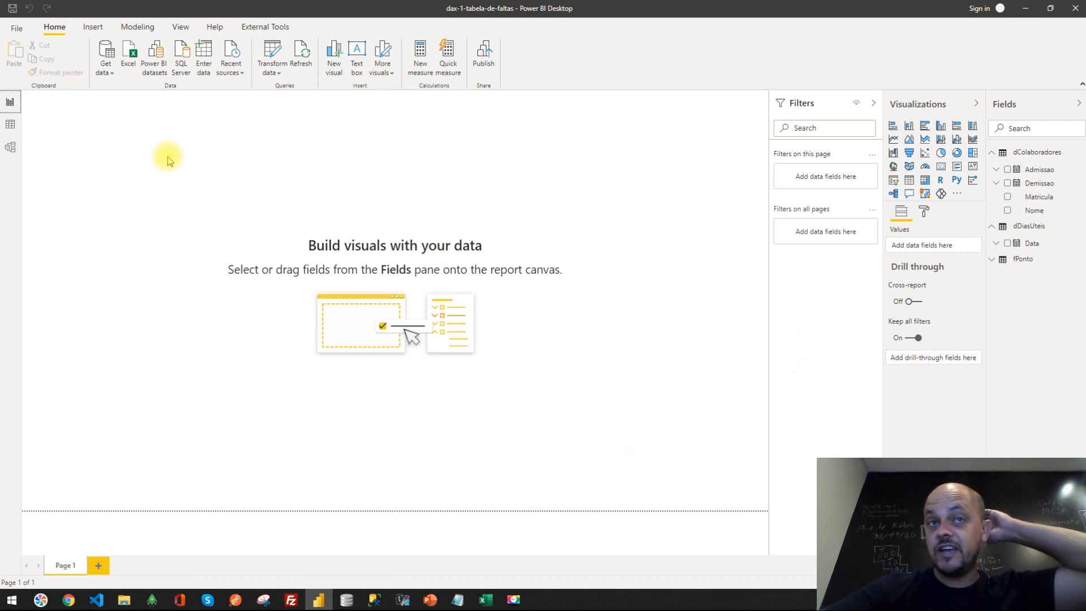
left_click(430, 599)
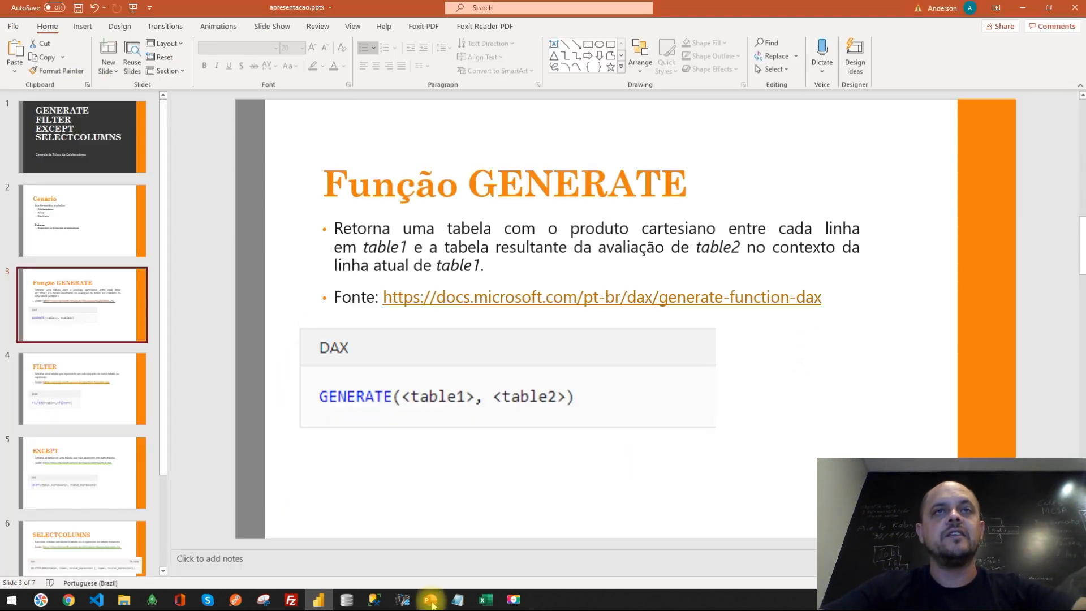
left_click_drag(379, 229, 736, 228)
left_click(788, 226)
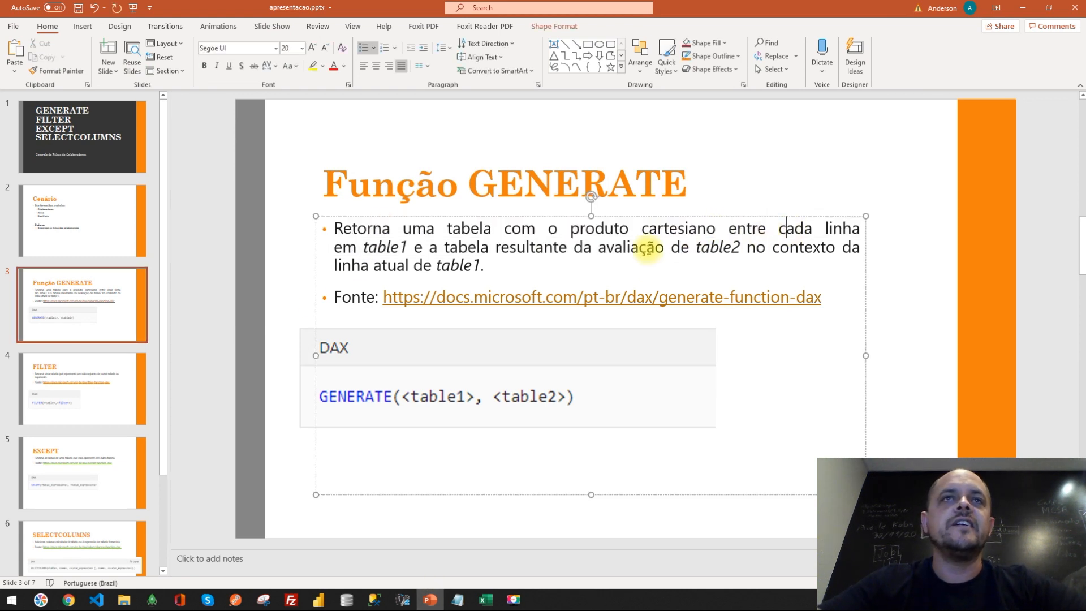
double_click(384, 247)
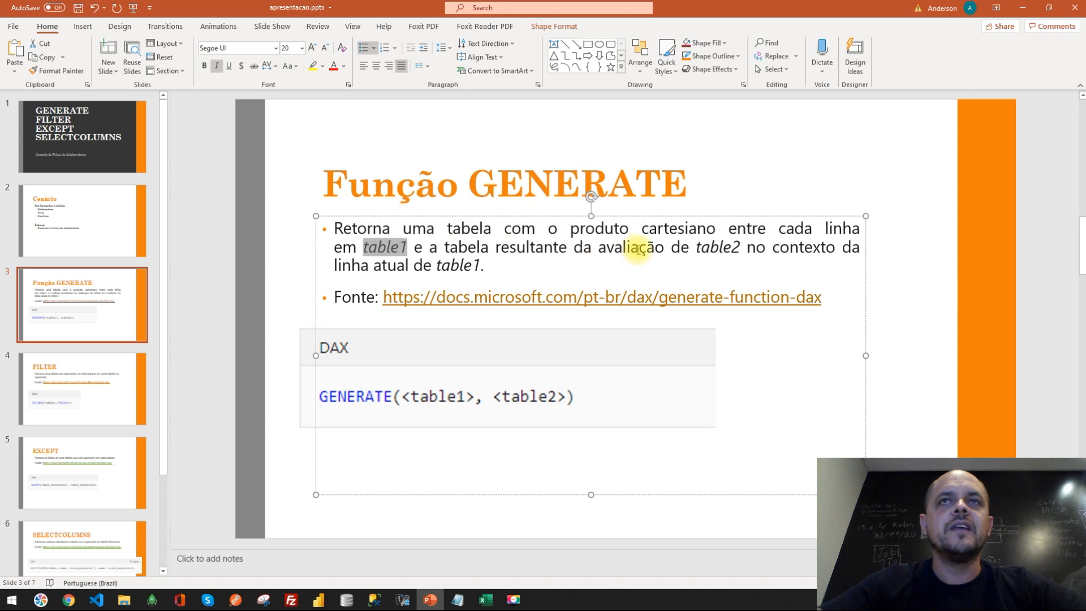
double_click(645, 249)
double_click(722, 256)
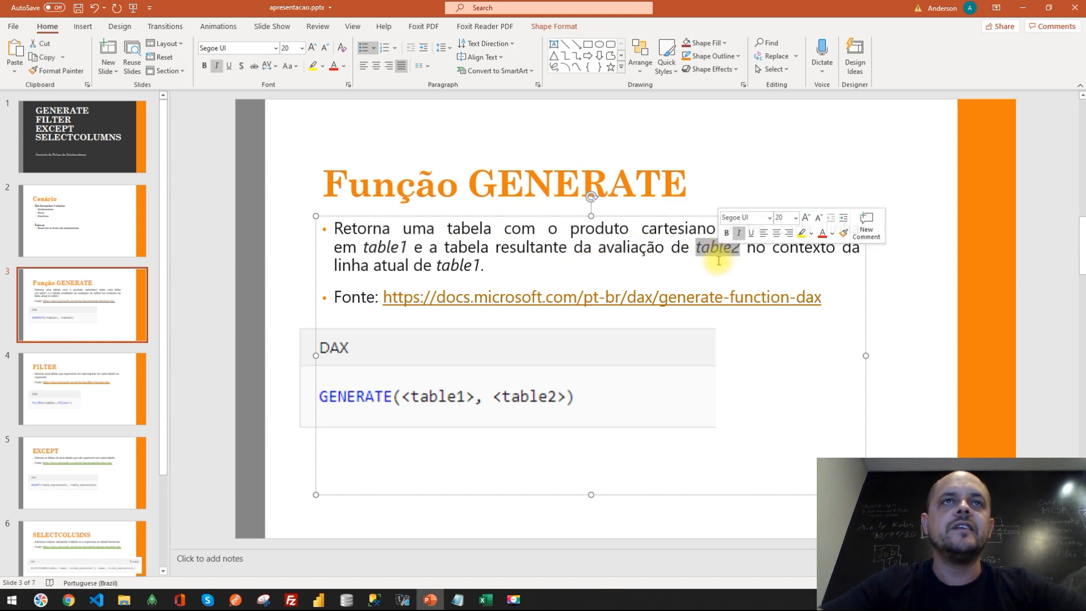
left_click(417, 266)
double_click(457, 266)
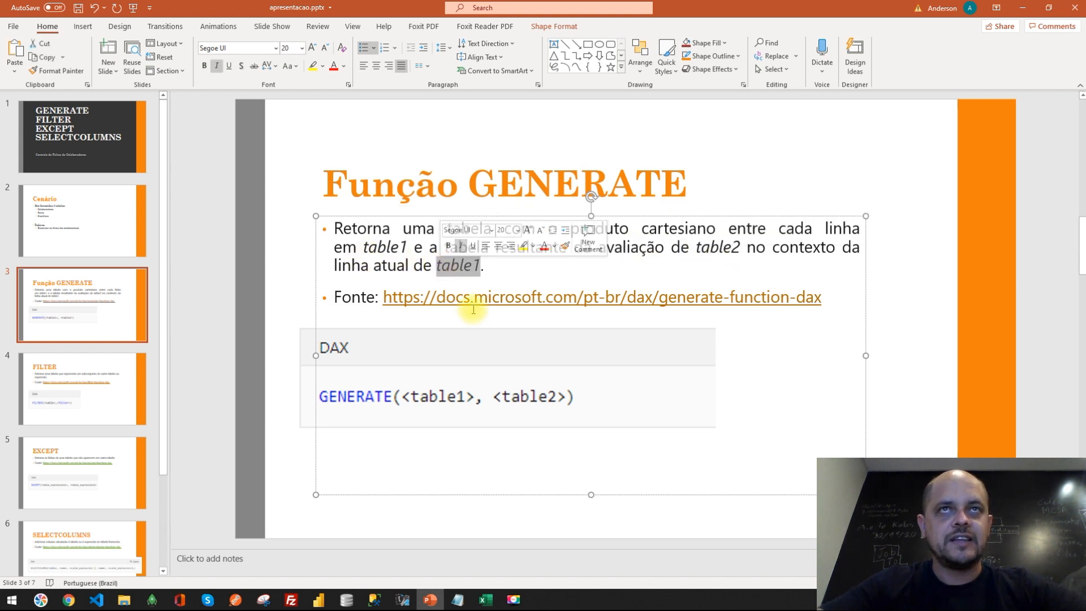
Step: Review the documentation source link and the GENERATE(<table1>, <table2>) syntax on the Função GENERATE slide
double_click(799, 251)
left_click(809, 378)
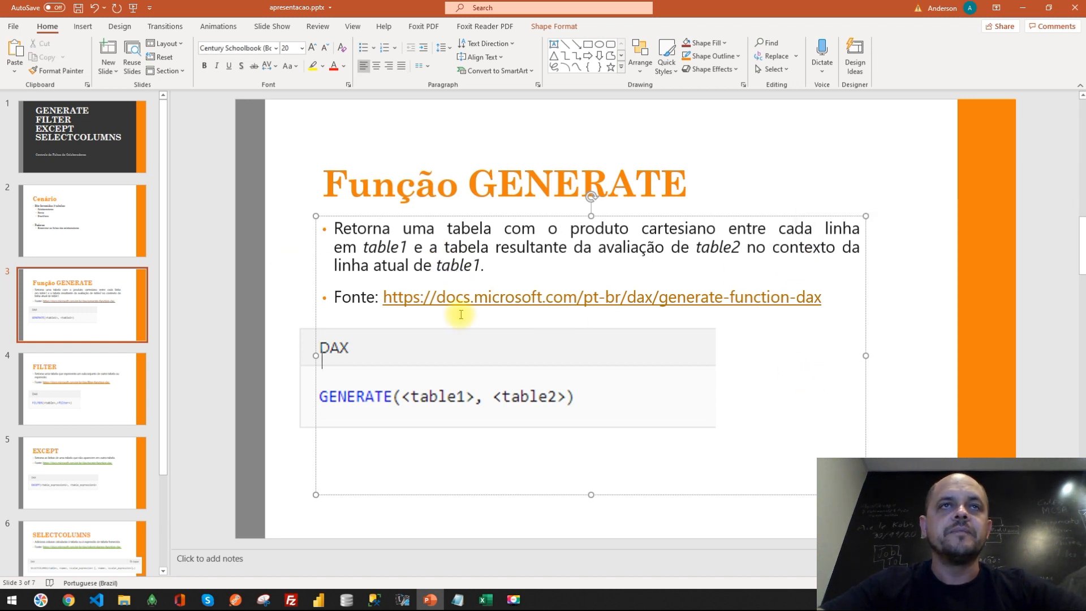
left_click_drag(335, 297, 786, 332)
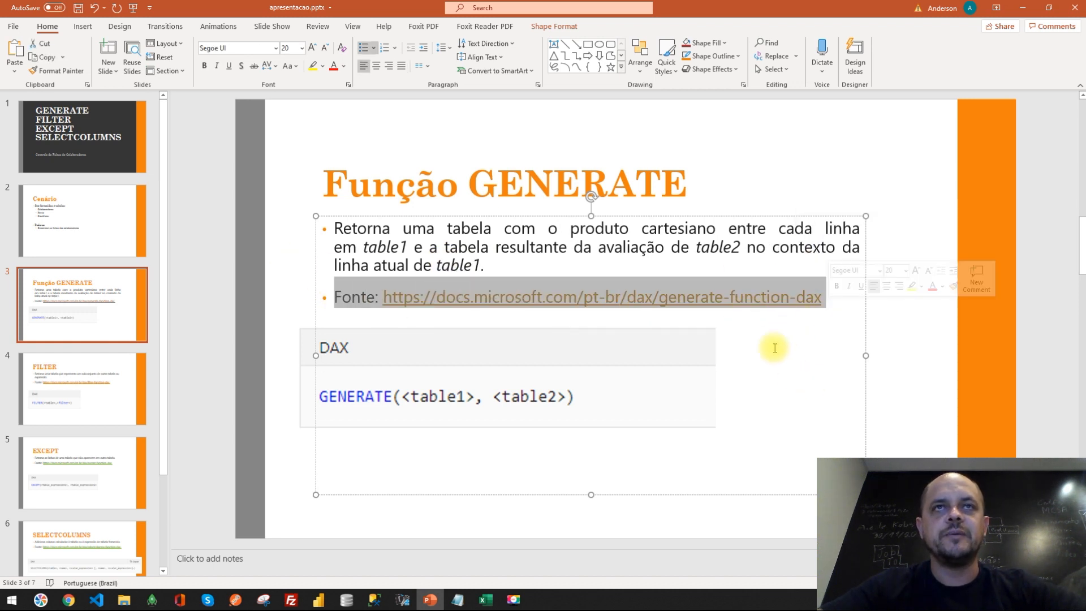
left_click(768, 362)
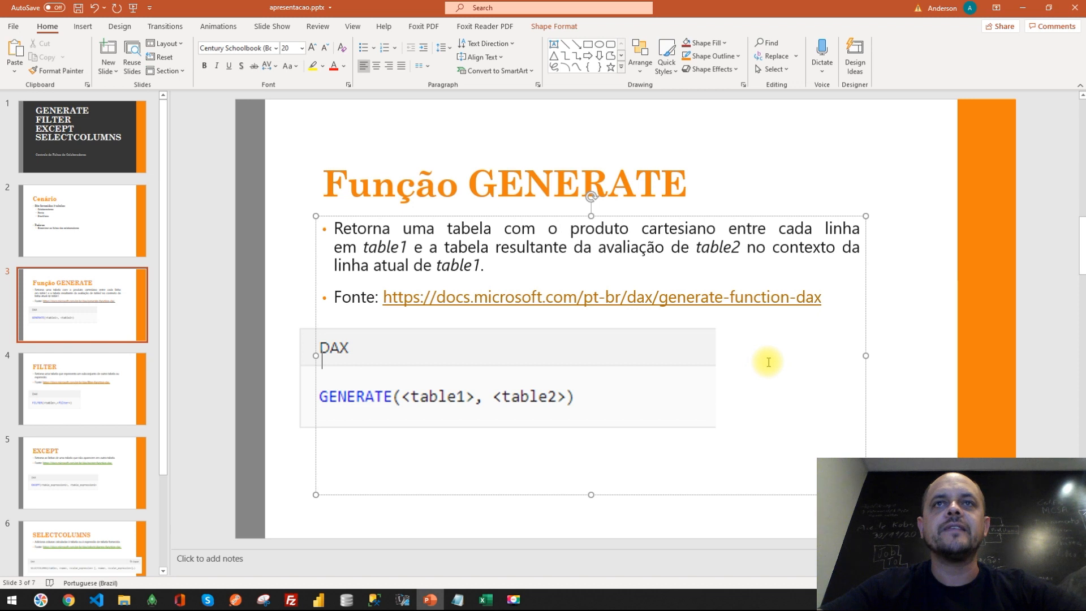
left_click(307, 420)
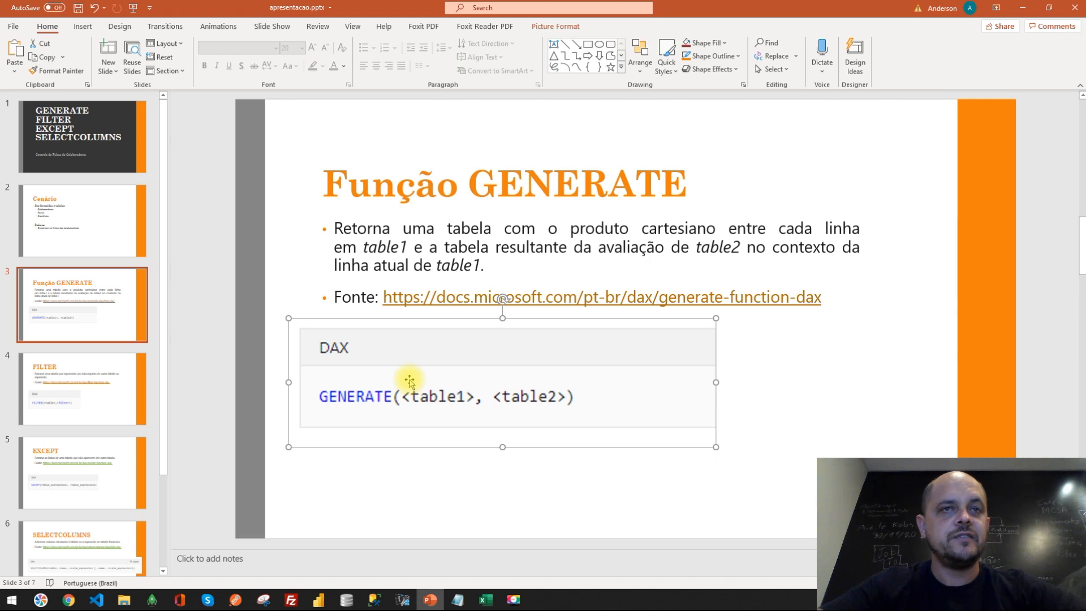
Step: Switch to Power BI Desktop and start a new calculated table named fPontoIdeal, with its expression beginning on a second line
left_click(318, 600)
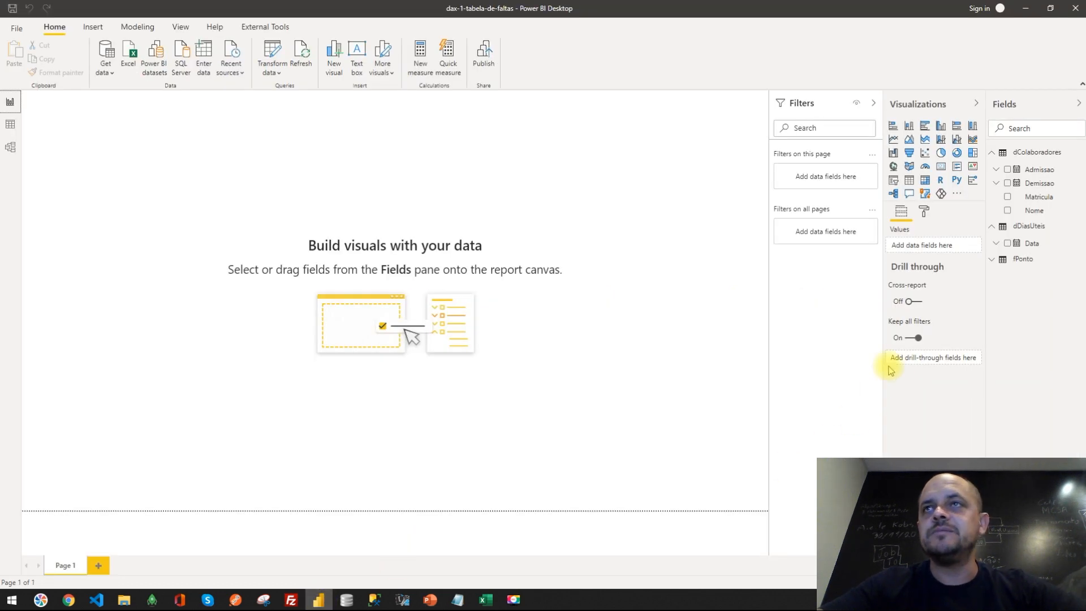
left_click(137, 30)
left_click(140, 52)
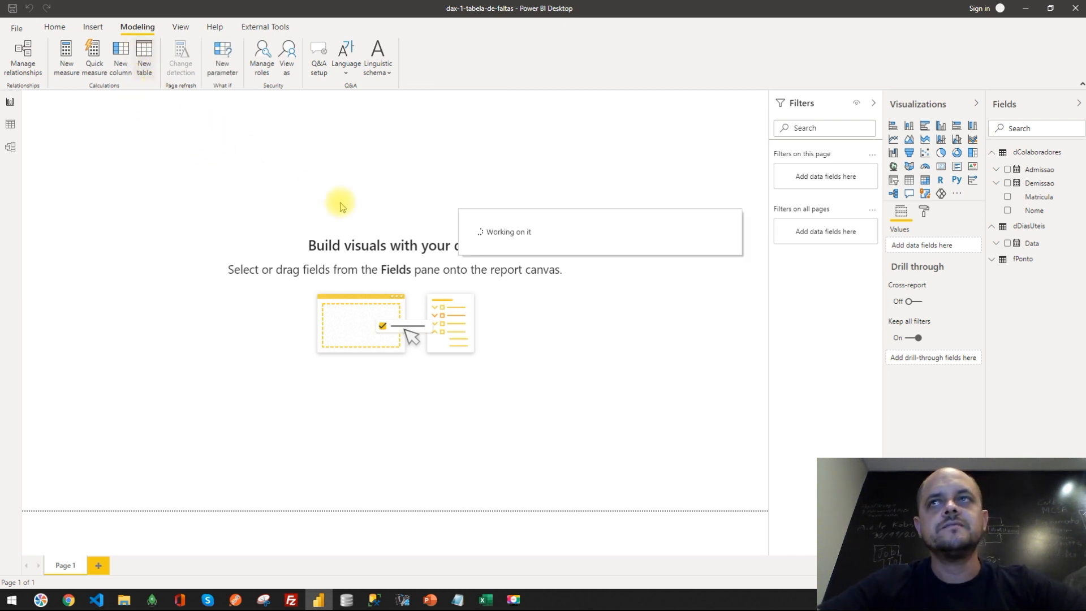
type("fPot")
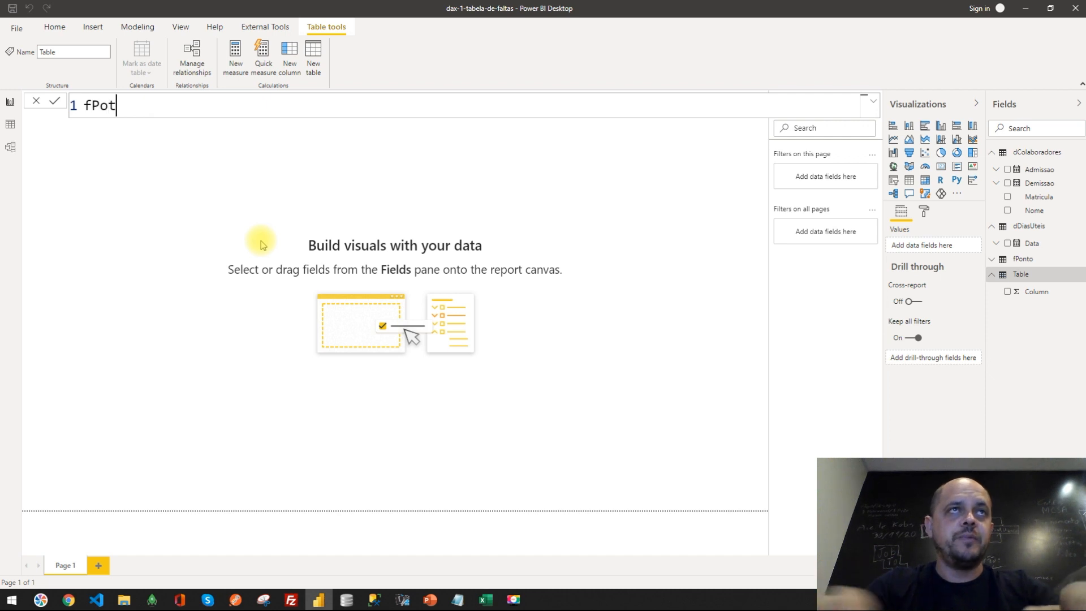
key("BackSpace")
type("ntoIdel")
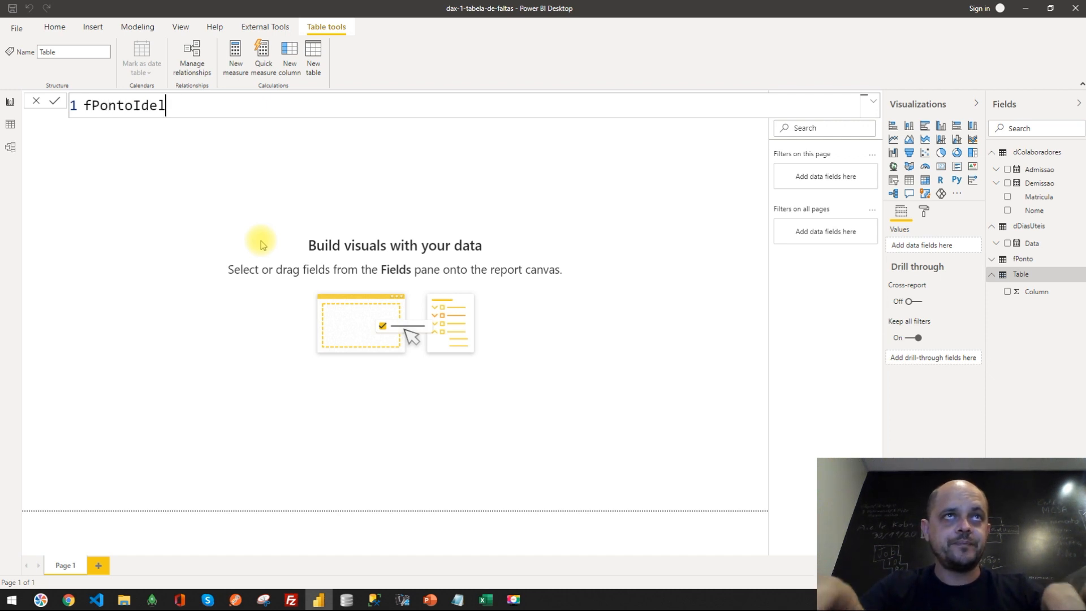
key("BackSpace")
type("al =")
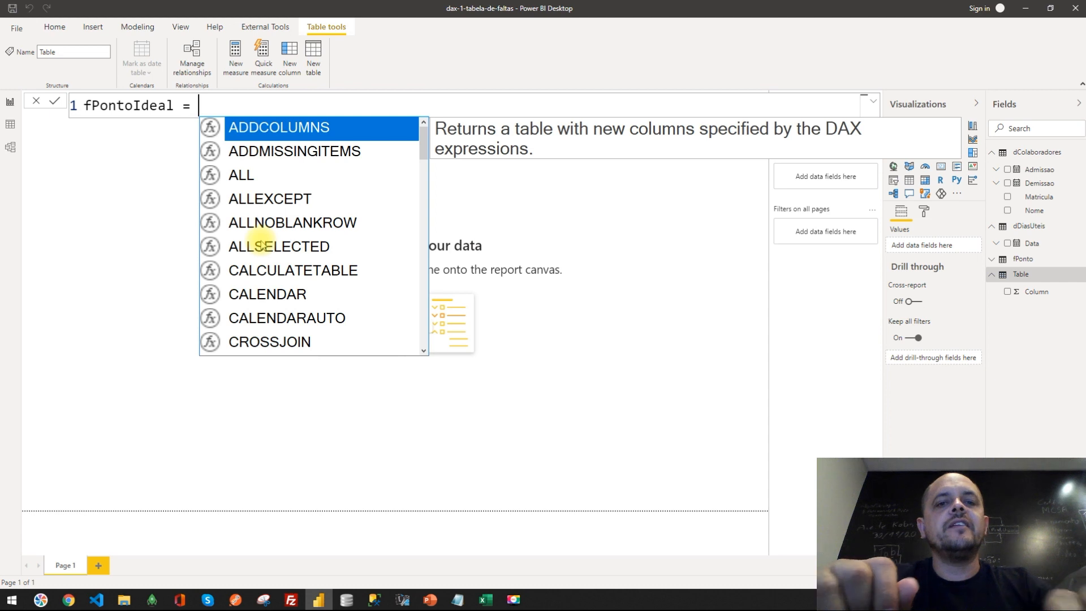
key("shift+Return")
key("Tab")
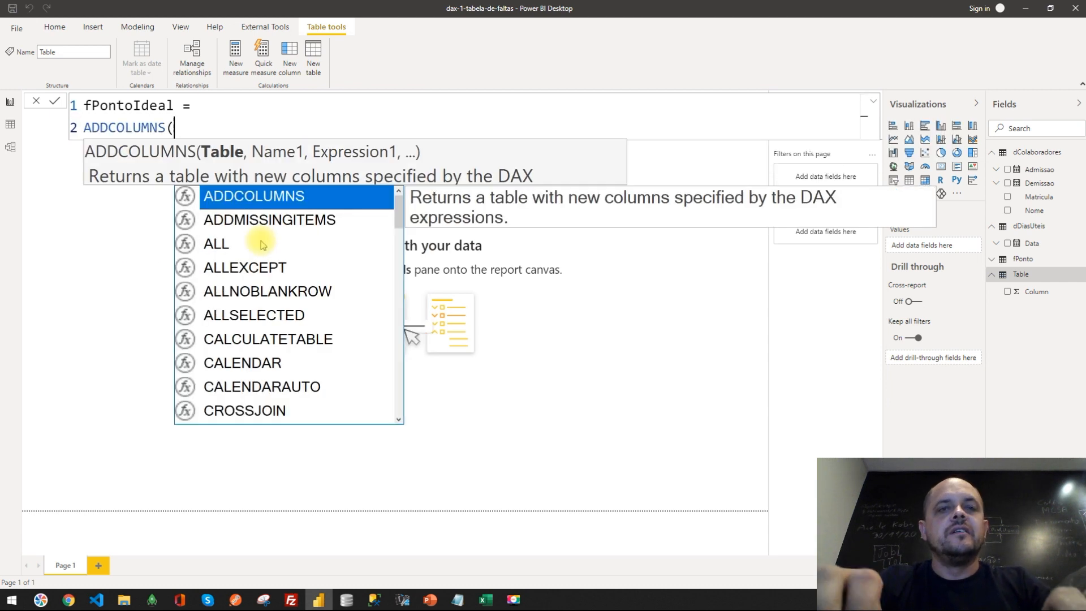
key("BackSpace")
key("BackSpace")
key("BackSpace")
key("BackSpace")
key("BackSpace")
key("BackSpace")
key("BackSpace")
key("BackSpace")
key("BackSpace")
key("BackSpace")
key("BackSpace")
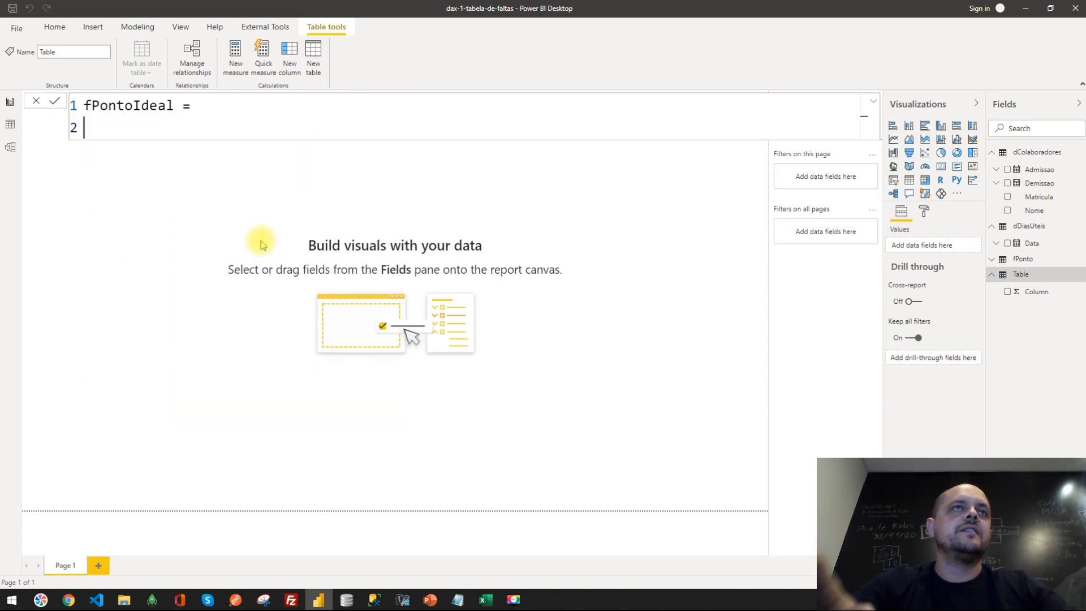
type("A")
key("Tab")
key("Escape")
key("shift+Home")
key("BackSpace")
key("Escape")
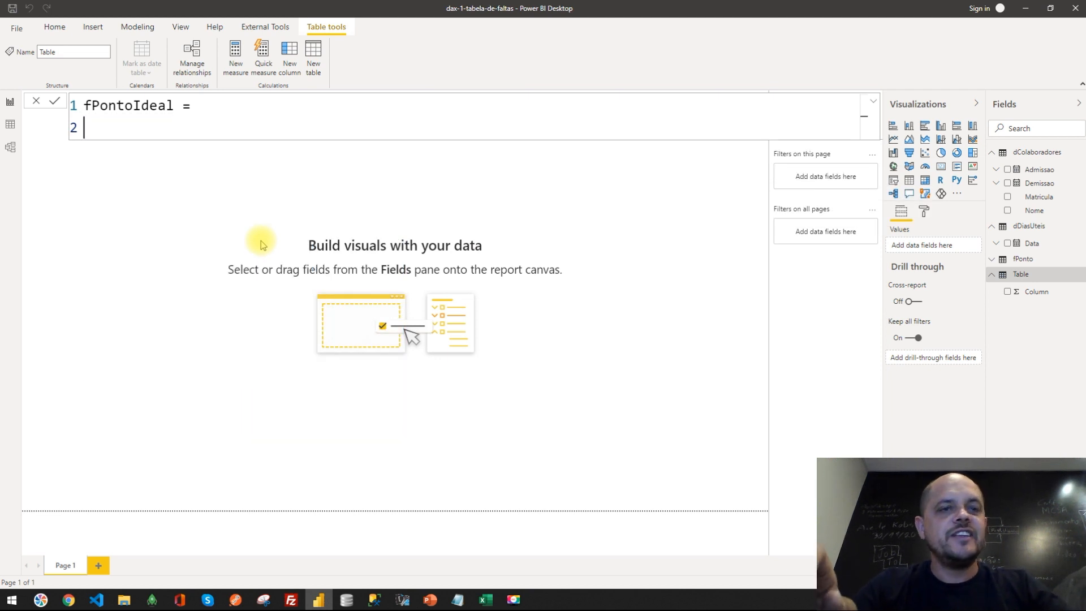
Step: Begin the fPontoIdeal expression with the GENERATE function, giving dDiasUteis as its first table argument
type("GENERATE(")
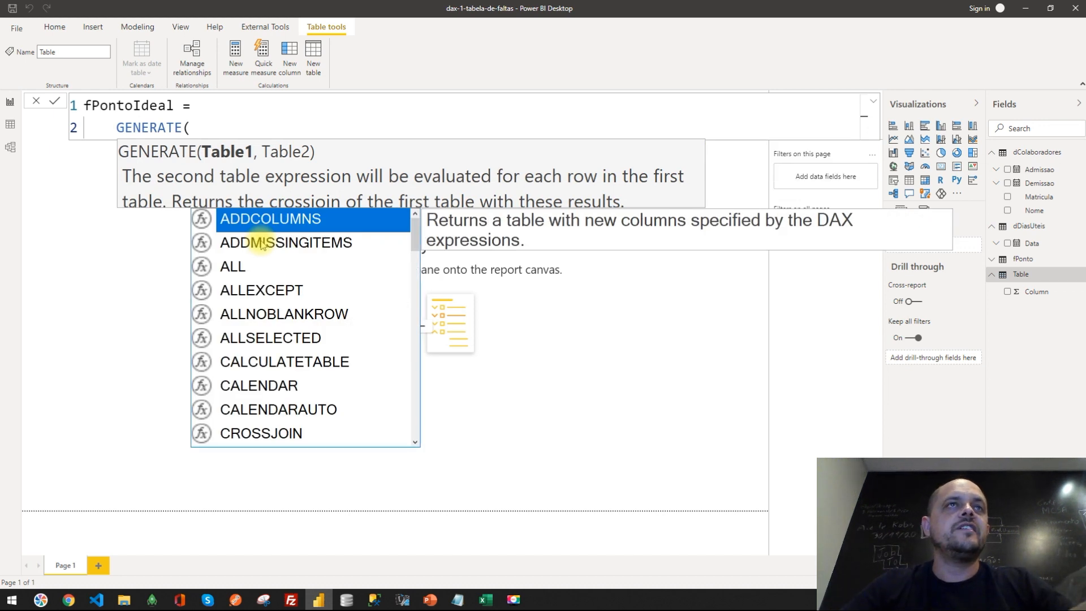
key("shift+Return")
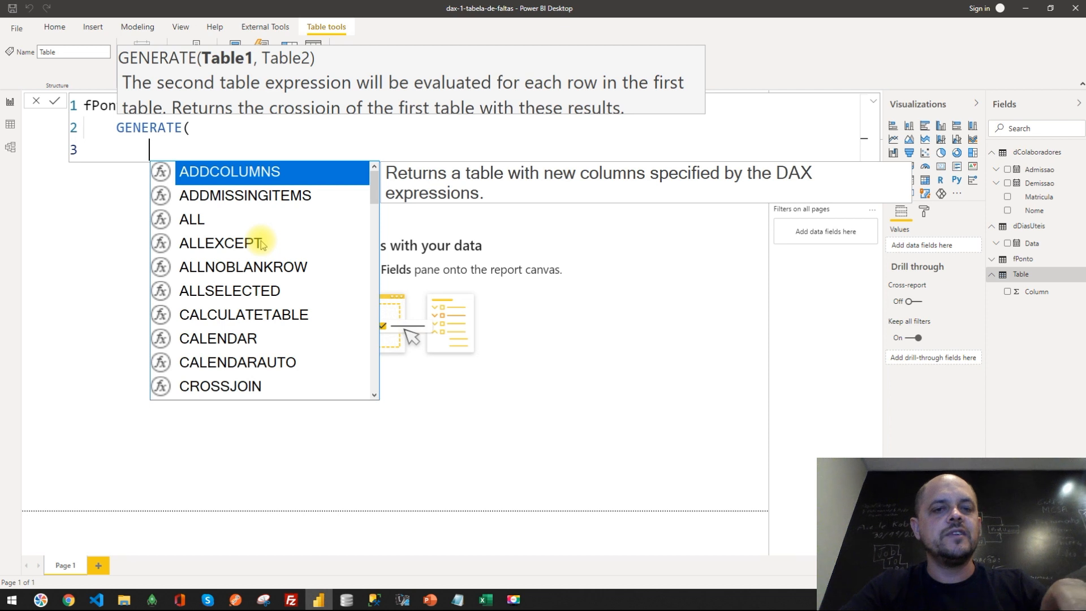
type("dD")
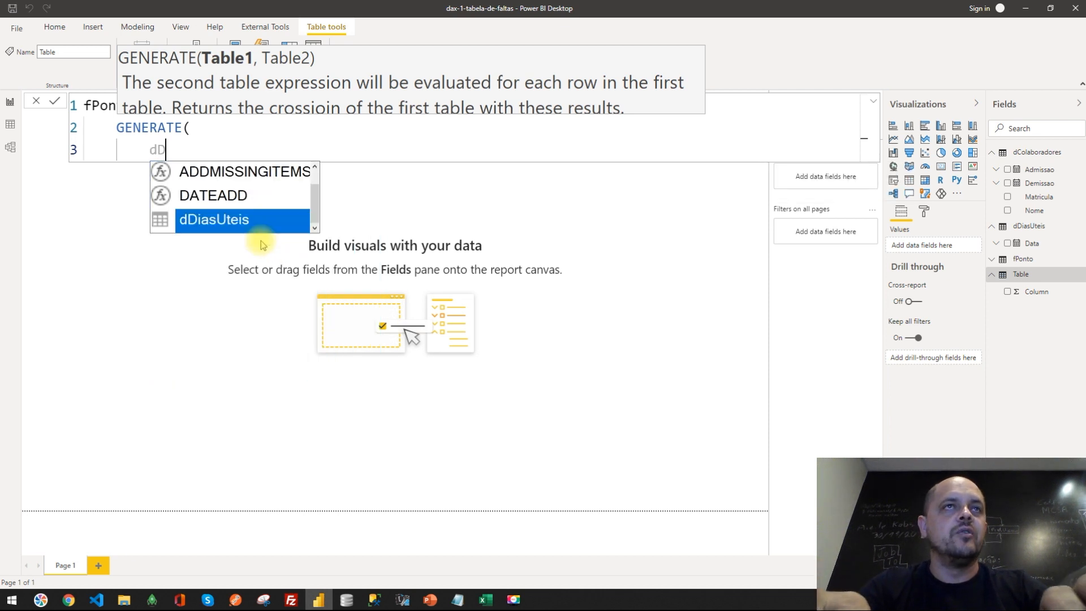
key("Tab")
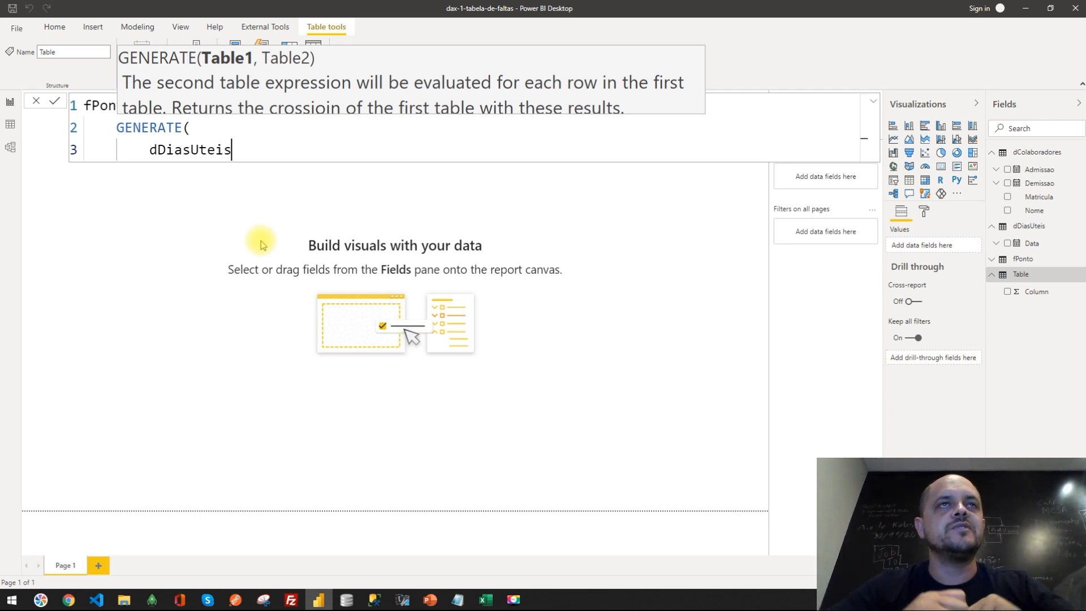
type("<")
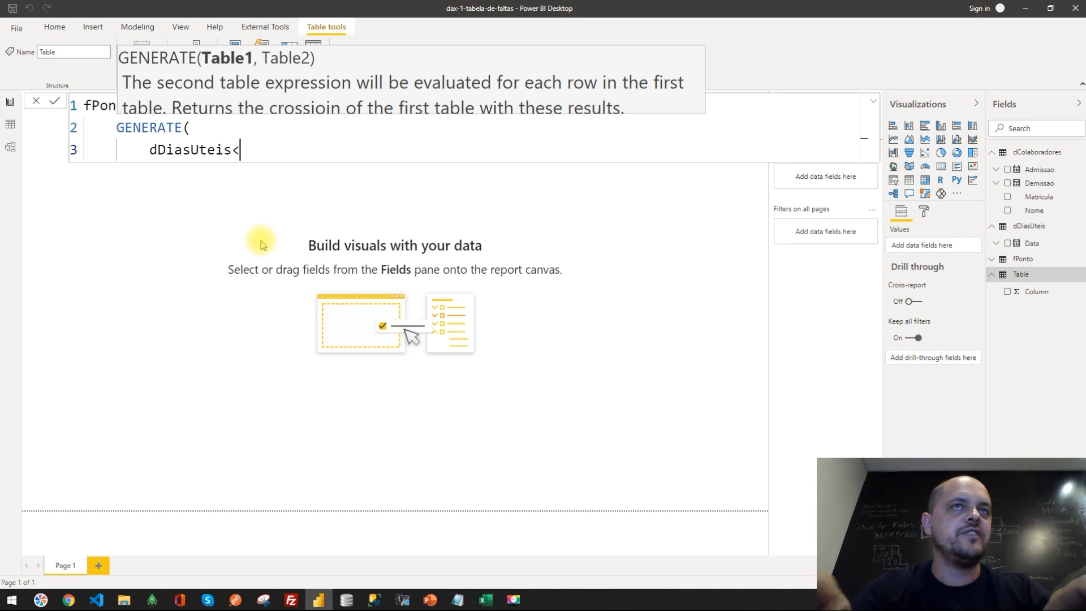
key("BackSpace")
type(",")
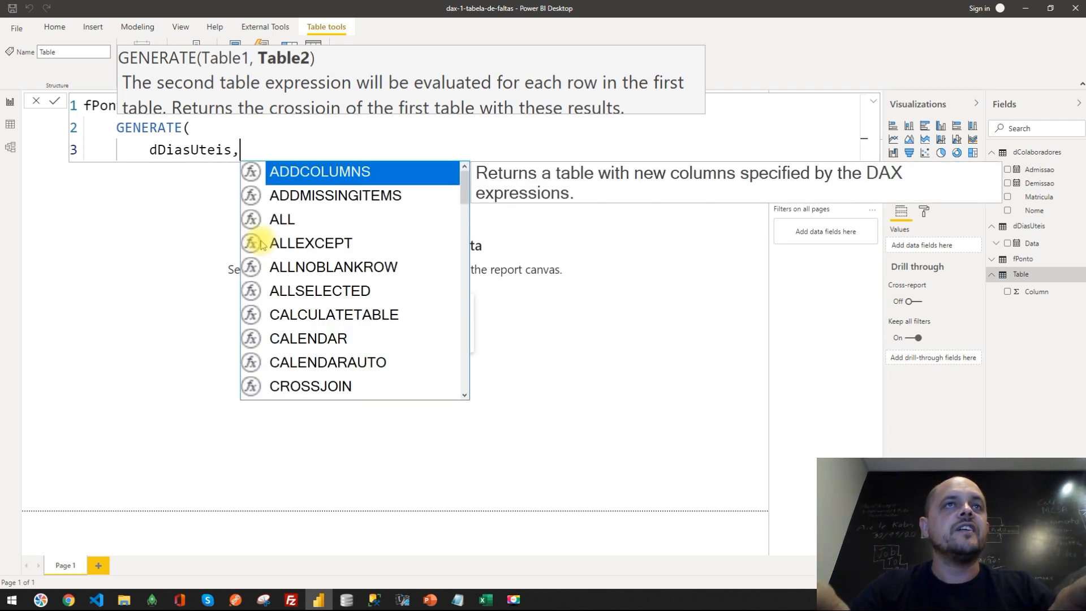
Step: Add dColaboradores as the second GENERATE argument on its own line, close the function and commit the fPontoIdeal formula
key("shift+Return")
type("d")
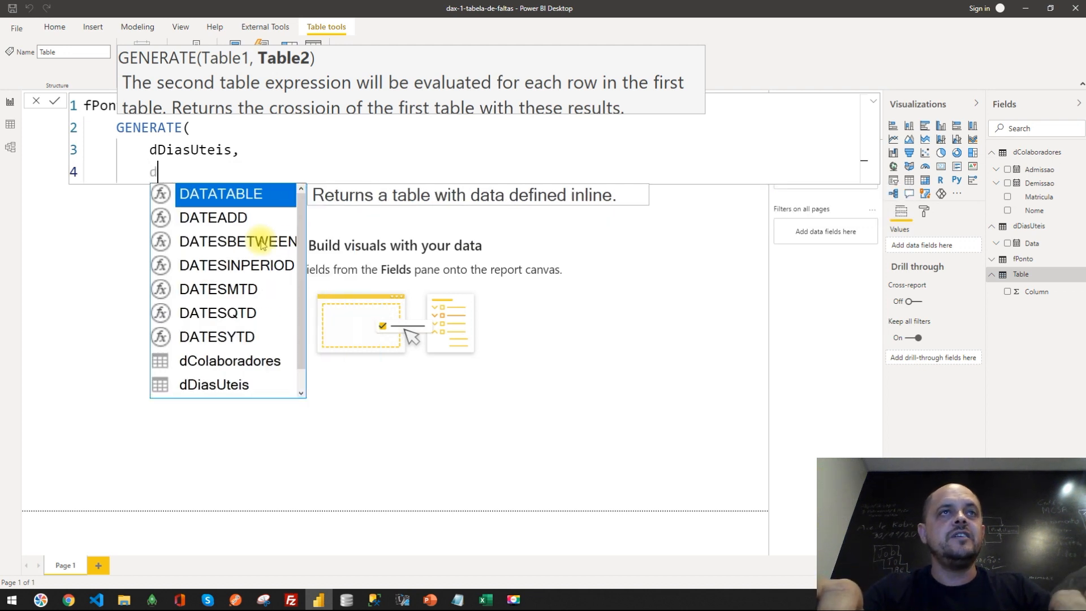
type("Col")
key("Tab")
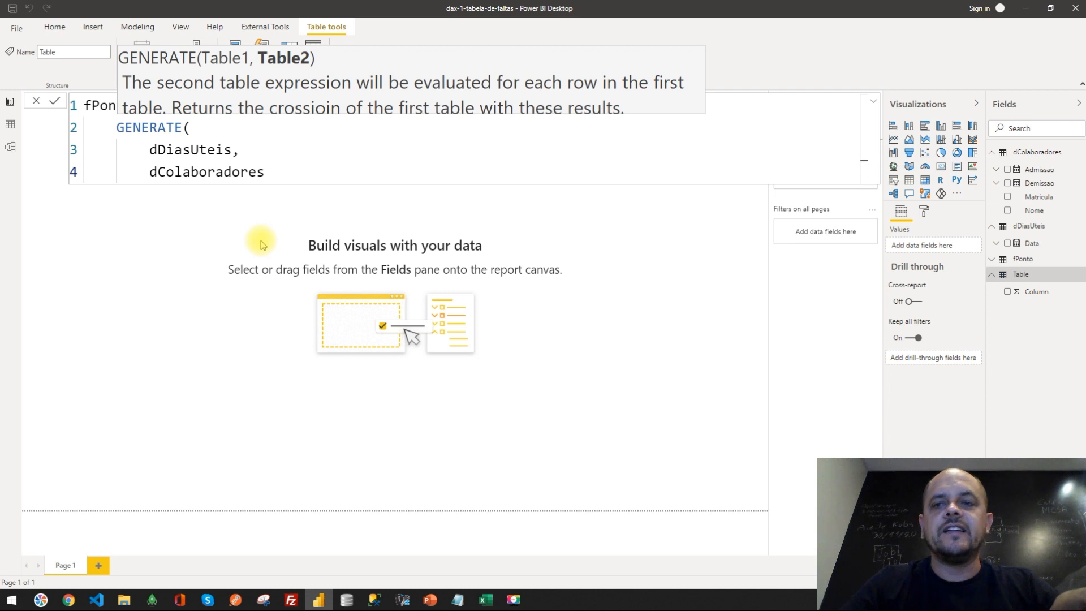
key("shift+Return")
type(")")
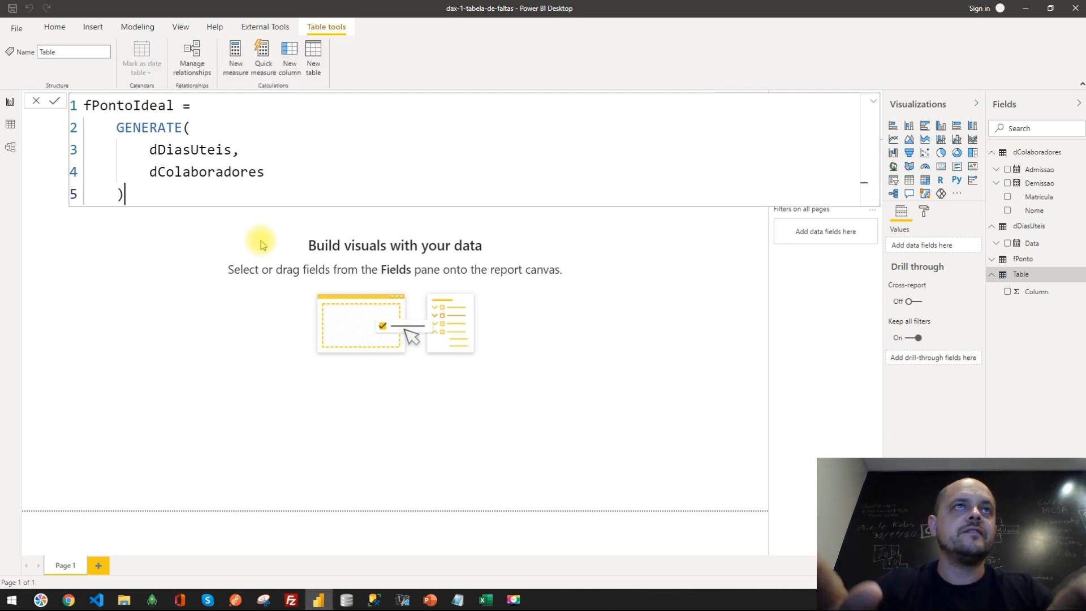
key("Return")
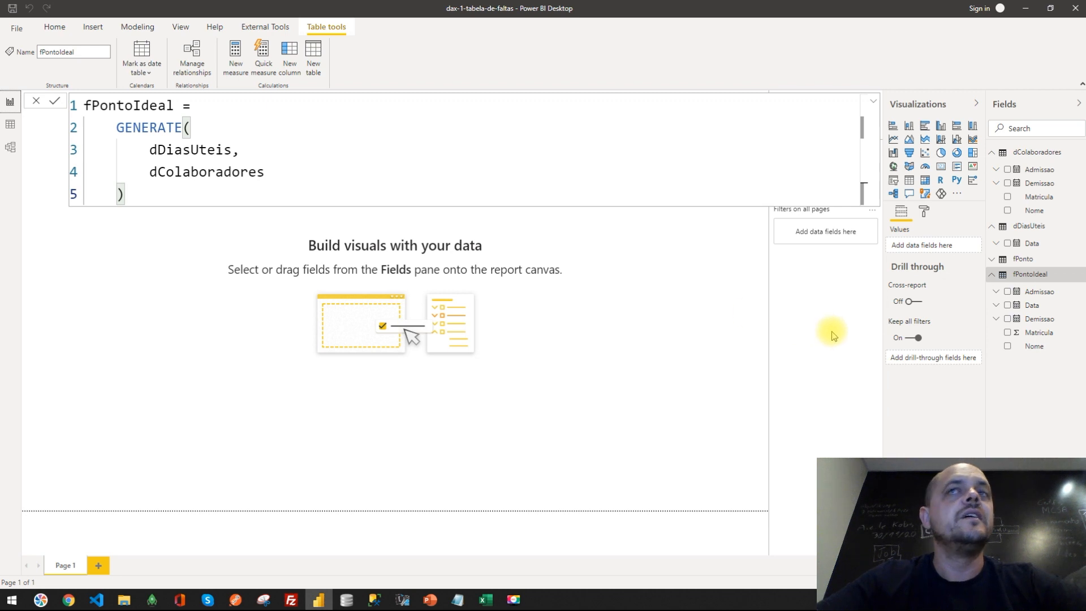
Step: Insert an empty table visual on the report page and move it away from the page's upper corner
left_click(1033, 293)
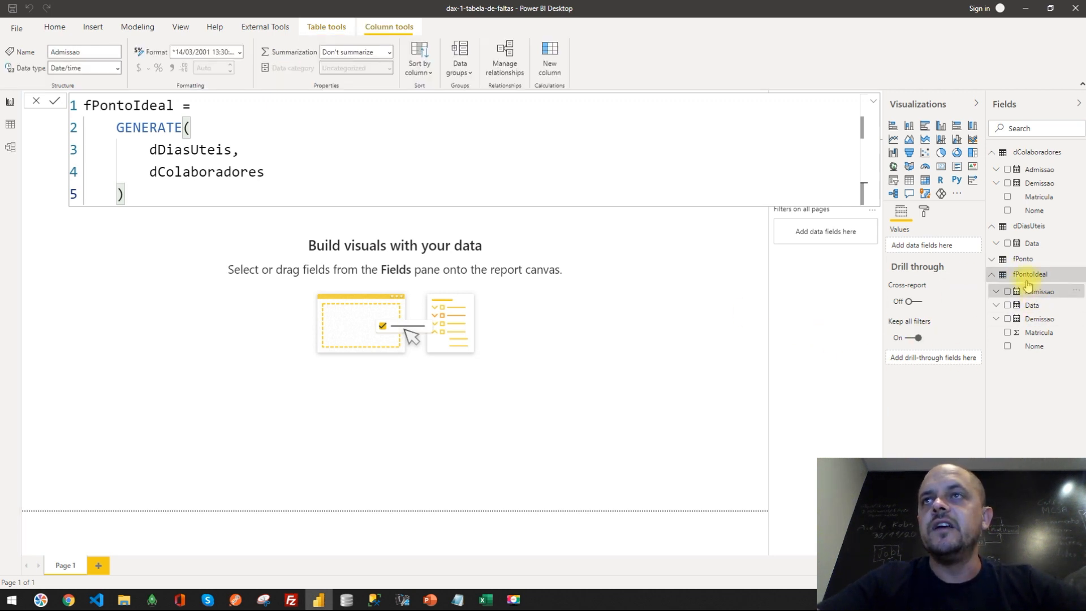
left_click(1029, 275)
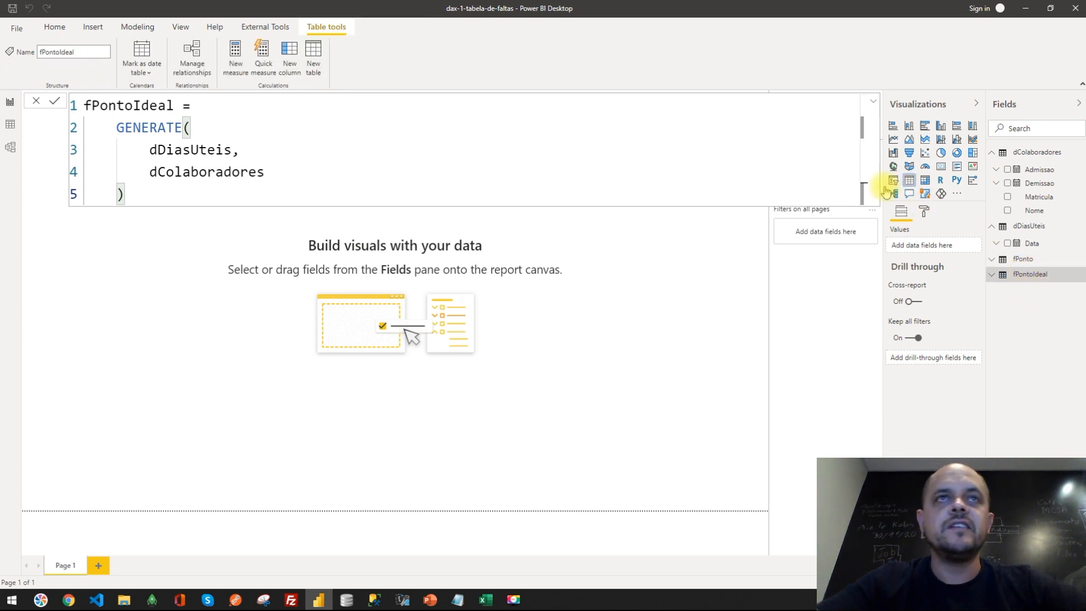
left_click(907, 181)
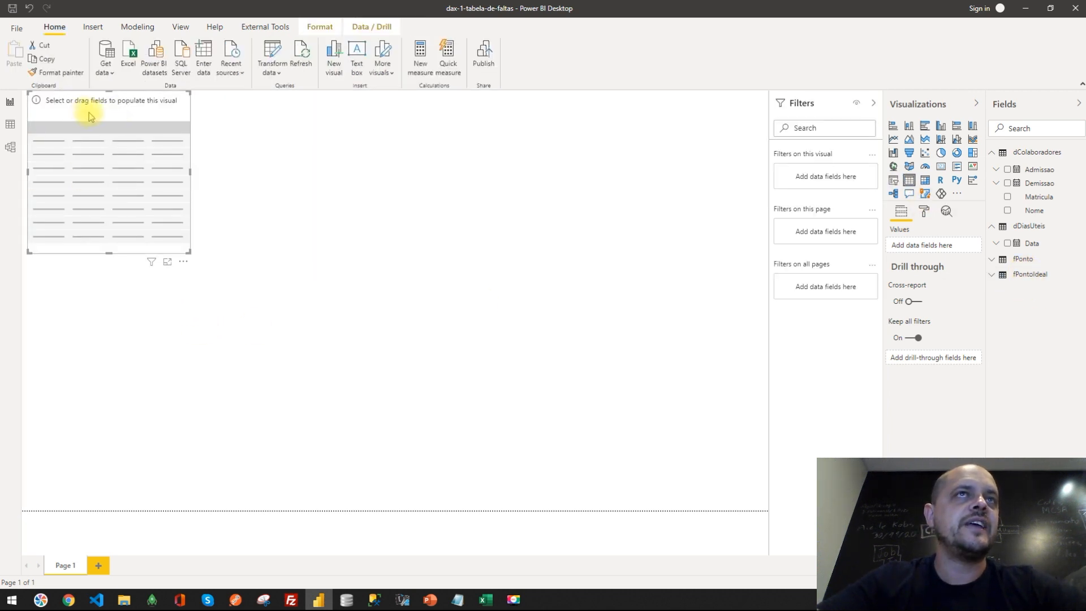
left_click_drag(85, 109, 169, 164)
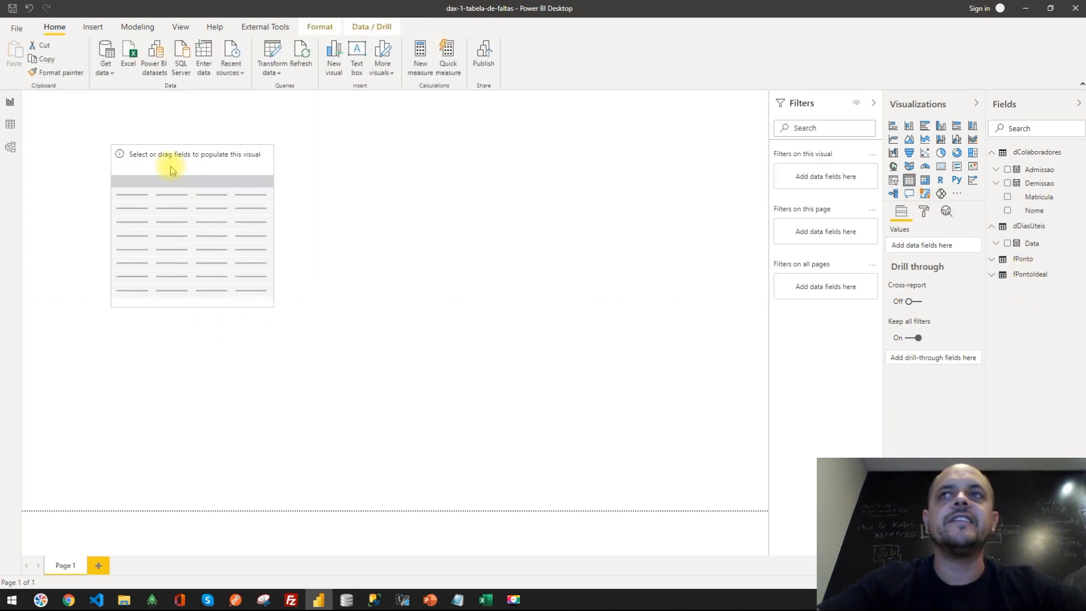
Step: Add the fPontoIdeal Data field to the table visual and show it as plain Data instead of Date Hierarchy
left_click(992, 277)
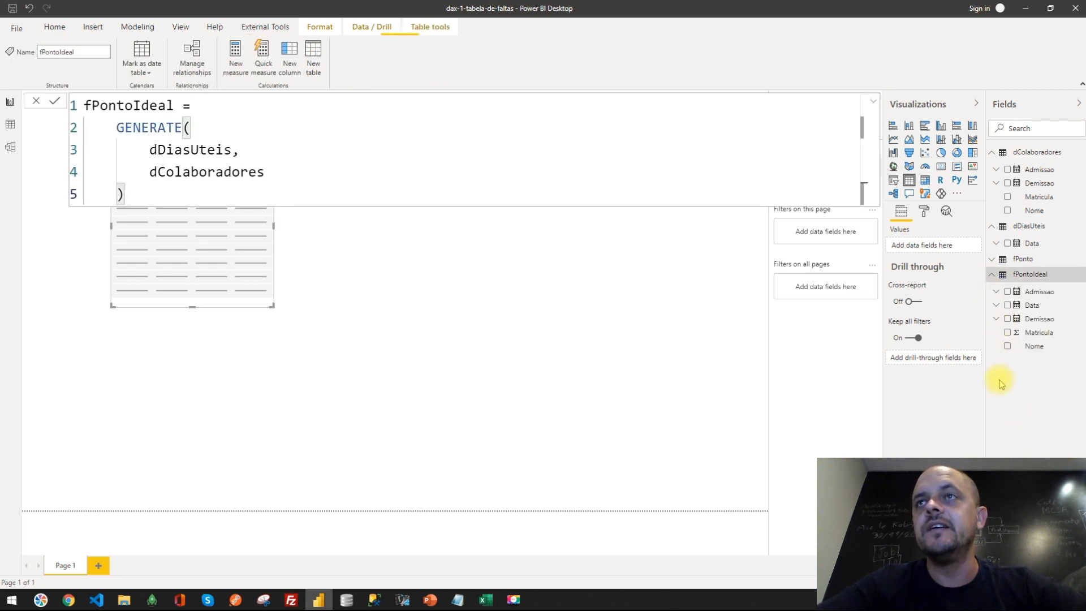
left_click(709, 400)
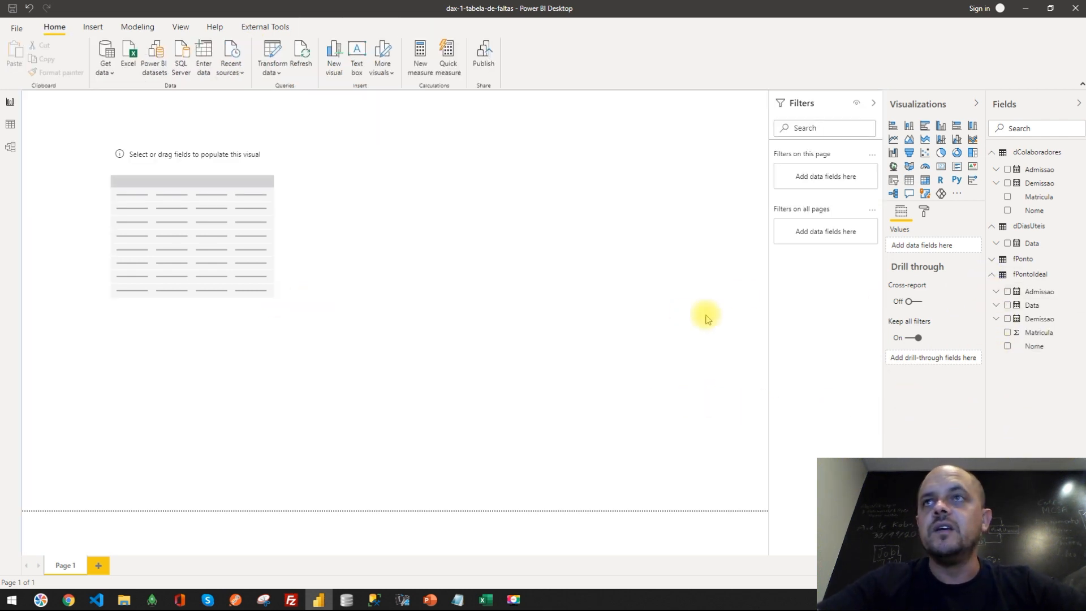
left_click(259, 244)
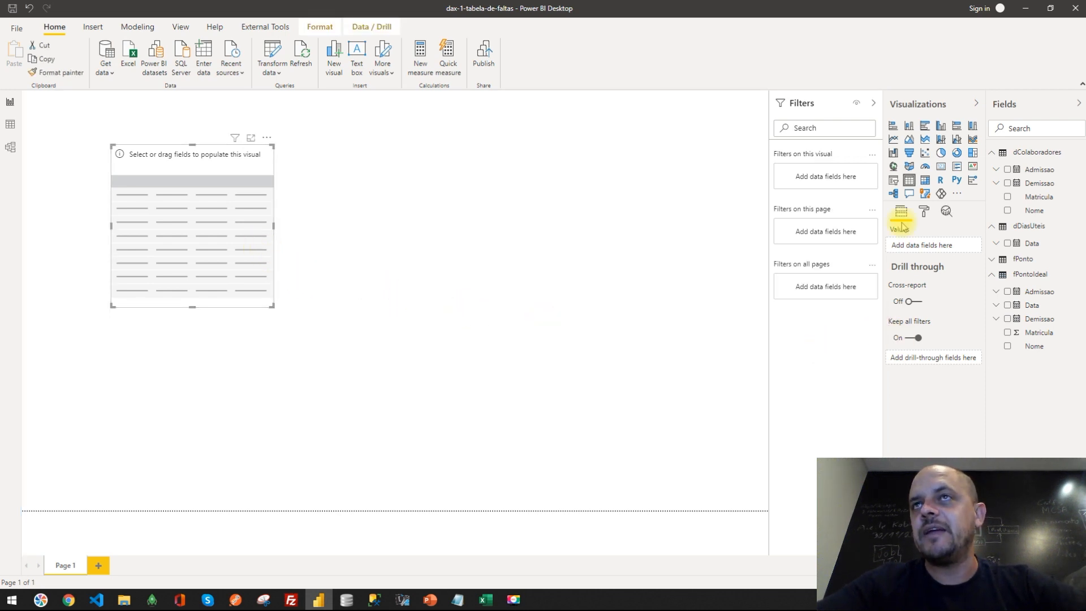
left_click(1007, 306)
left_click(1032, 306)
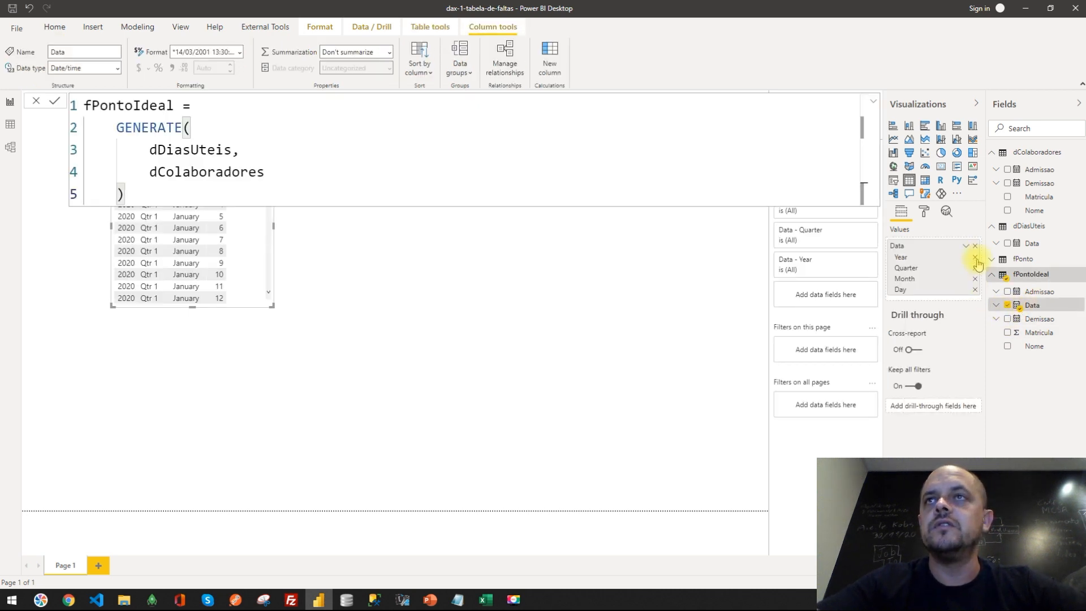
left_click(965, 249)
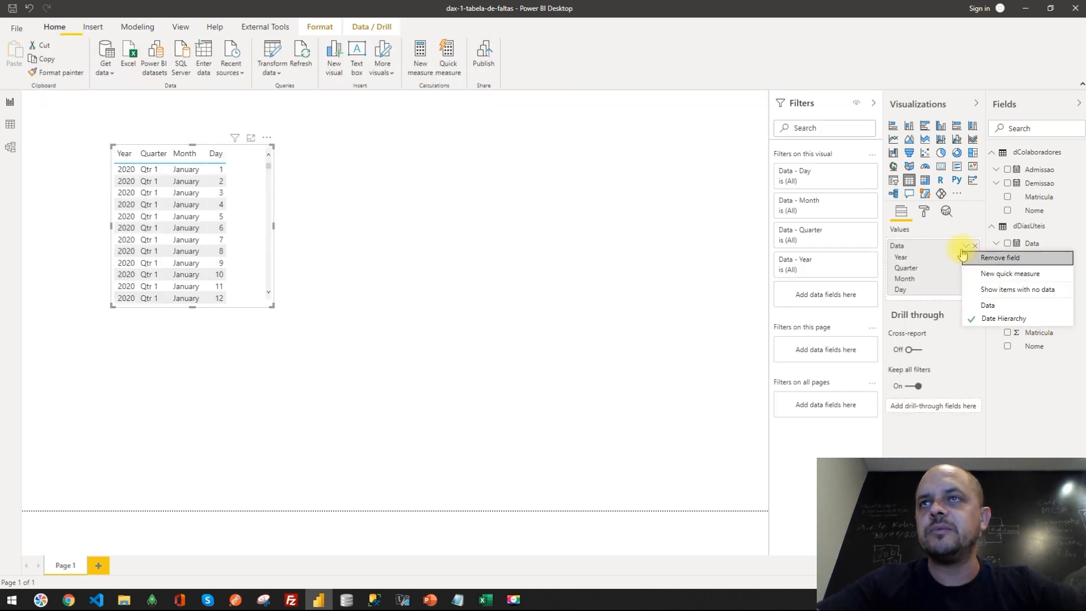
left_click(974, 300)
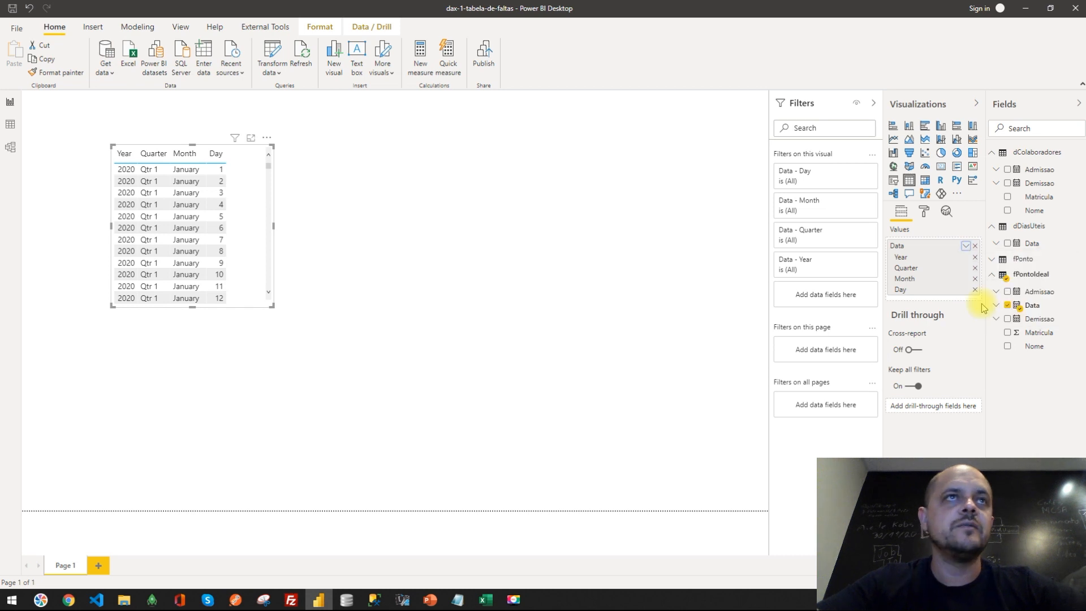
Step: Set the format of the fPontoIdeal Data column to *14/03/2001 (dd/mm/yyyy)
left_click(1033, 306)
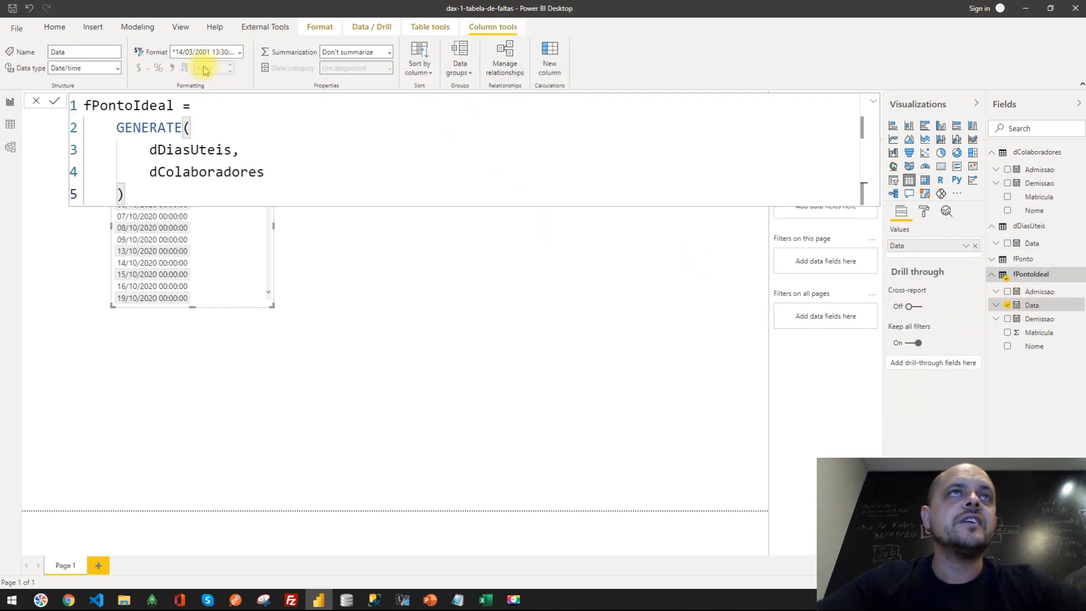
left_click(239, 53)
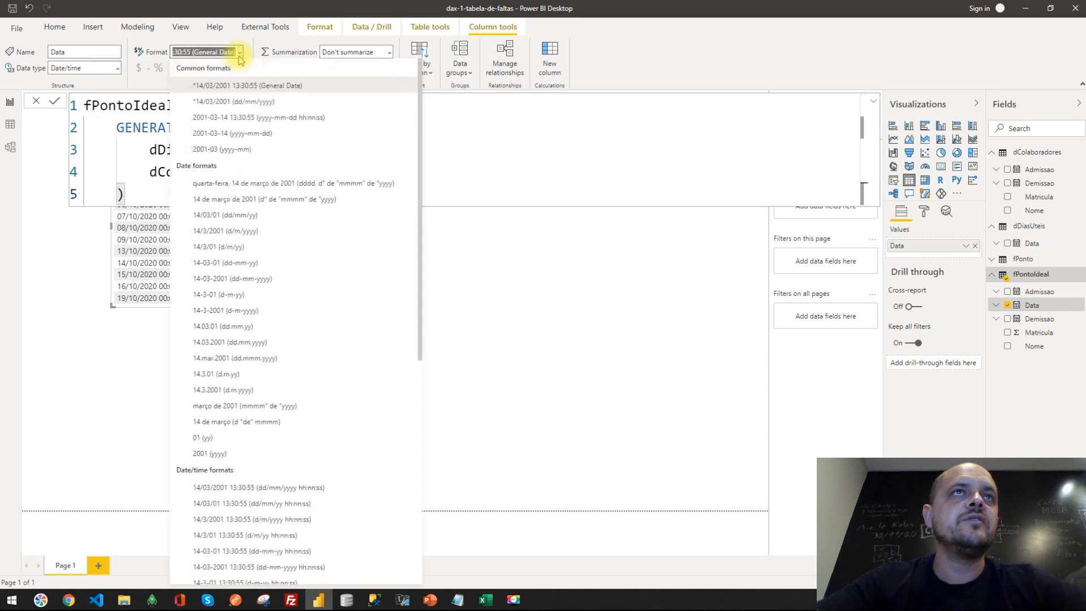
left_click(220, 102)
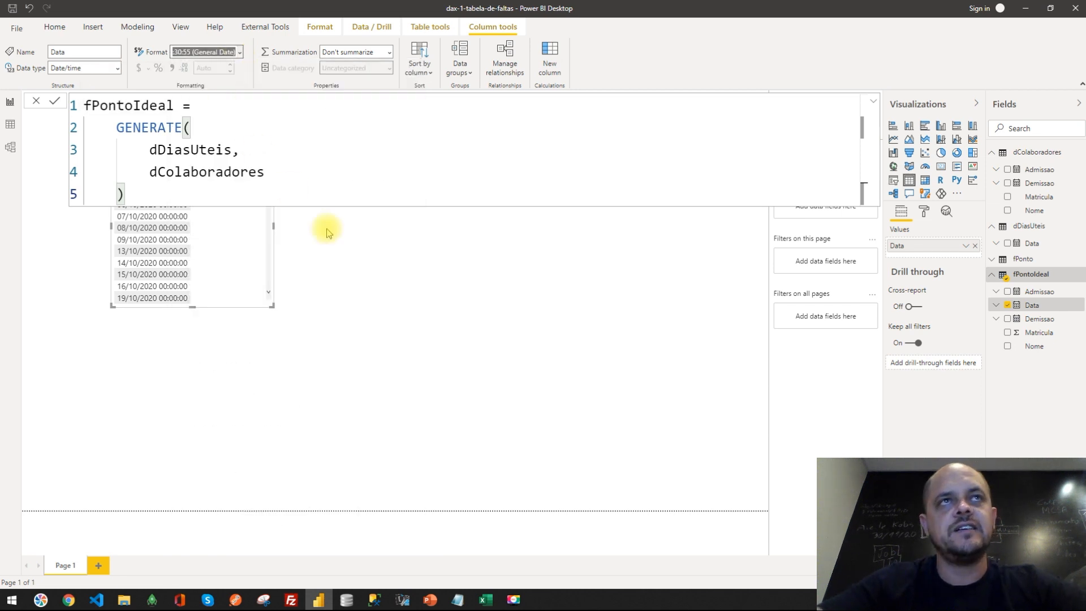
Step: Move the table visual slightly down and left on the page and review its dates from first to last
left_click(456, 334)
left_click_drag(177, 151, 157, 180)
scroll(165, 222, "down", 15)
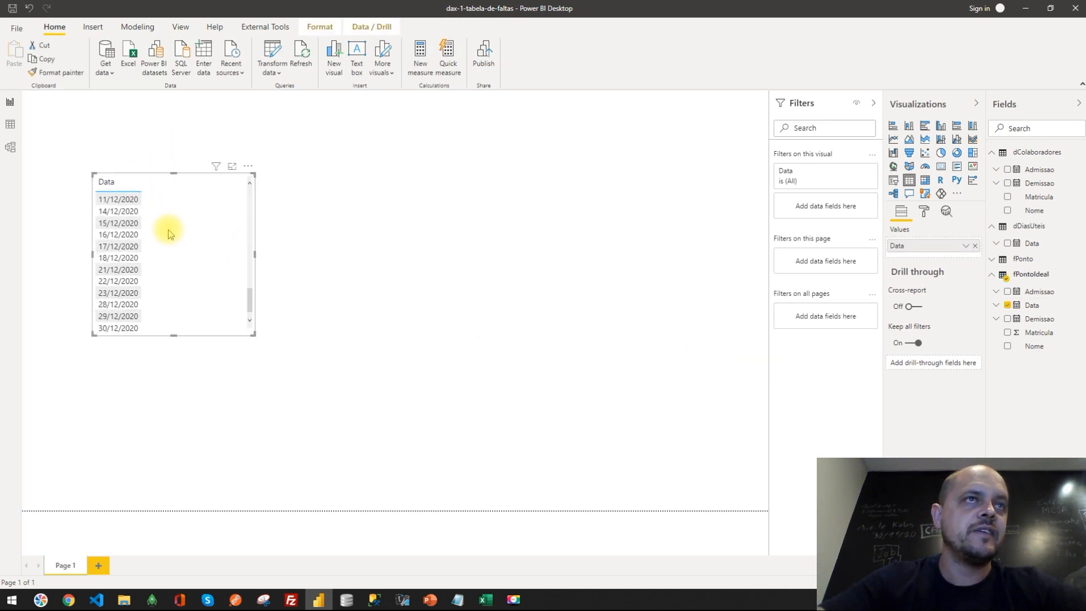
scroll(167, 242, "up", 15)
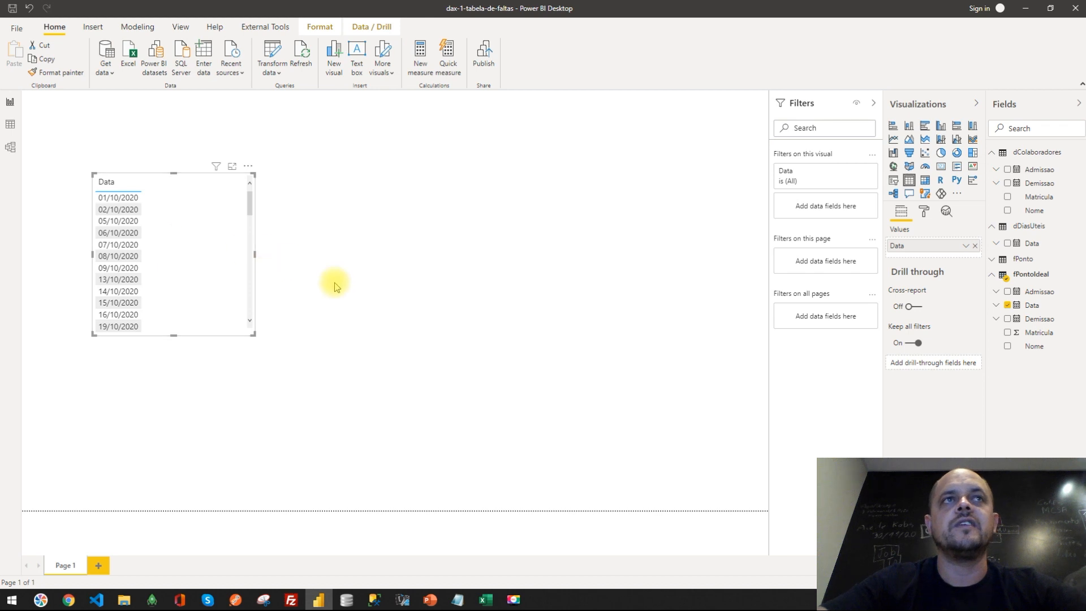
Step: Add the fPontoIdeal Matricula field to the table visual with Don't summarize and review the date and employee combinations
left_click(1008, 334)
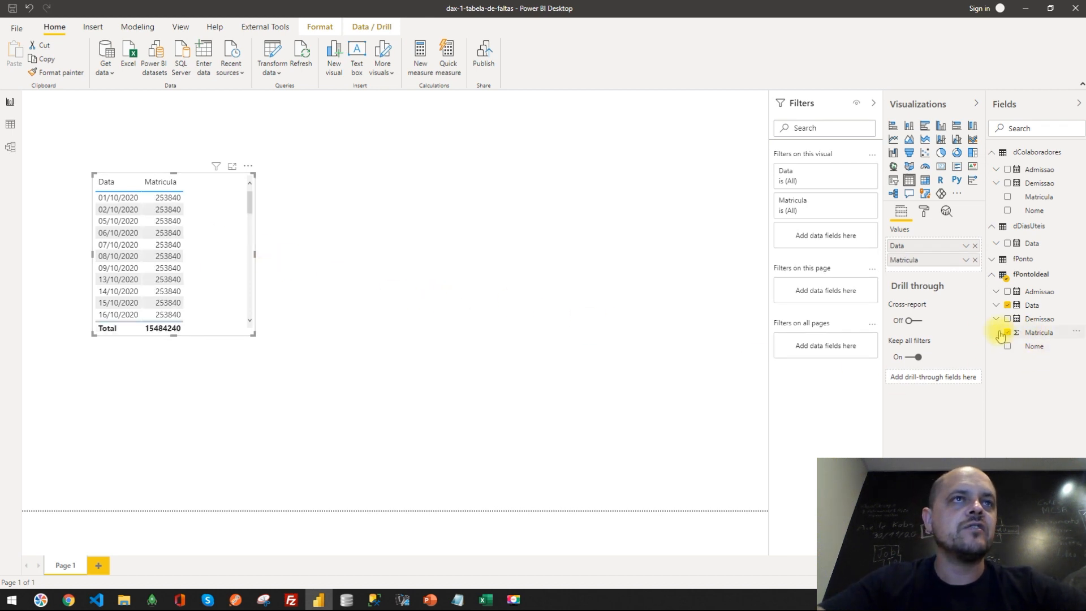
left_click(965, 260)
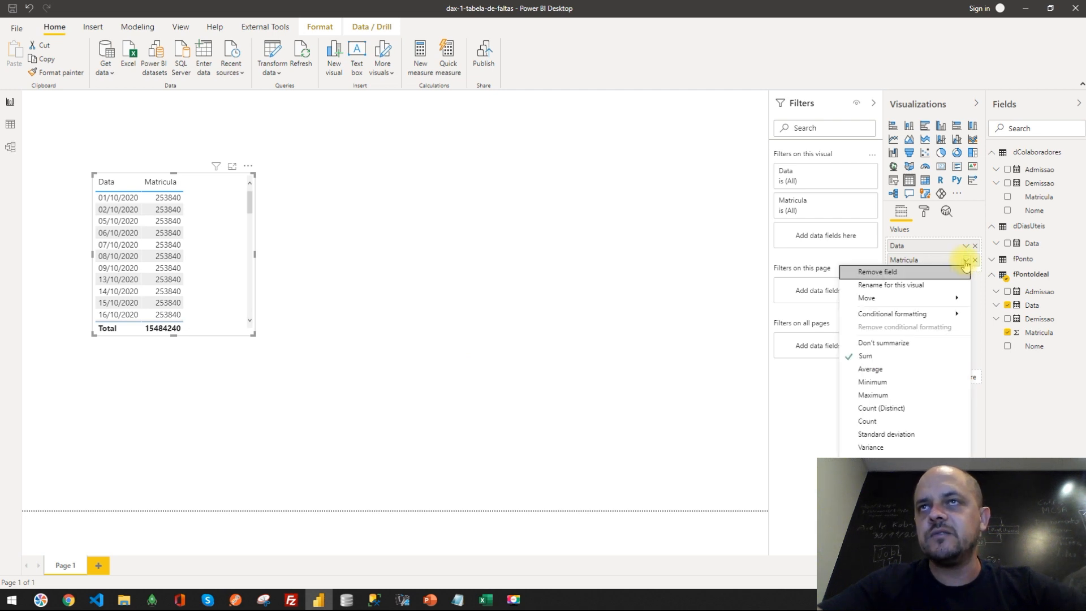
left_click(883, 345)
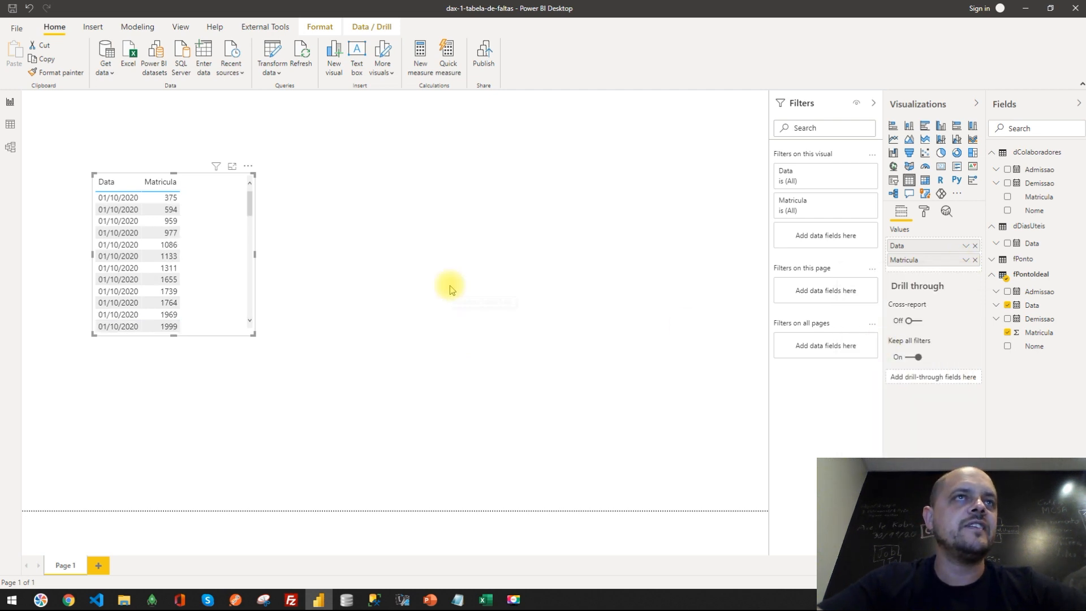
scroll(220, 207, "down", 10)
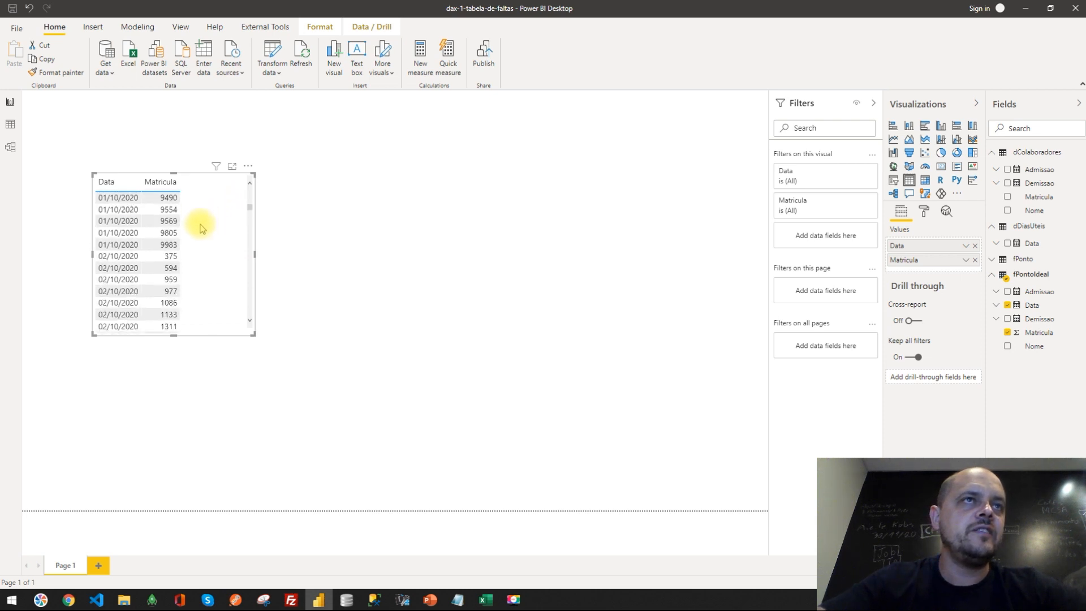
scroll(205, 228, "down", 20)
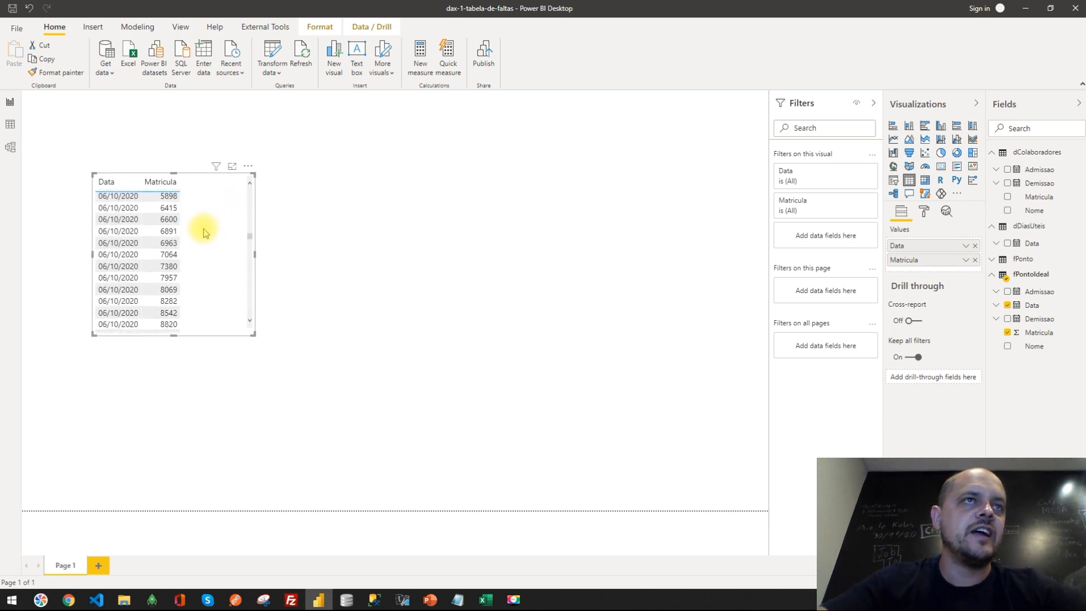
scroll(207, 241, "down", 20)
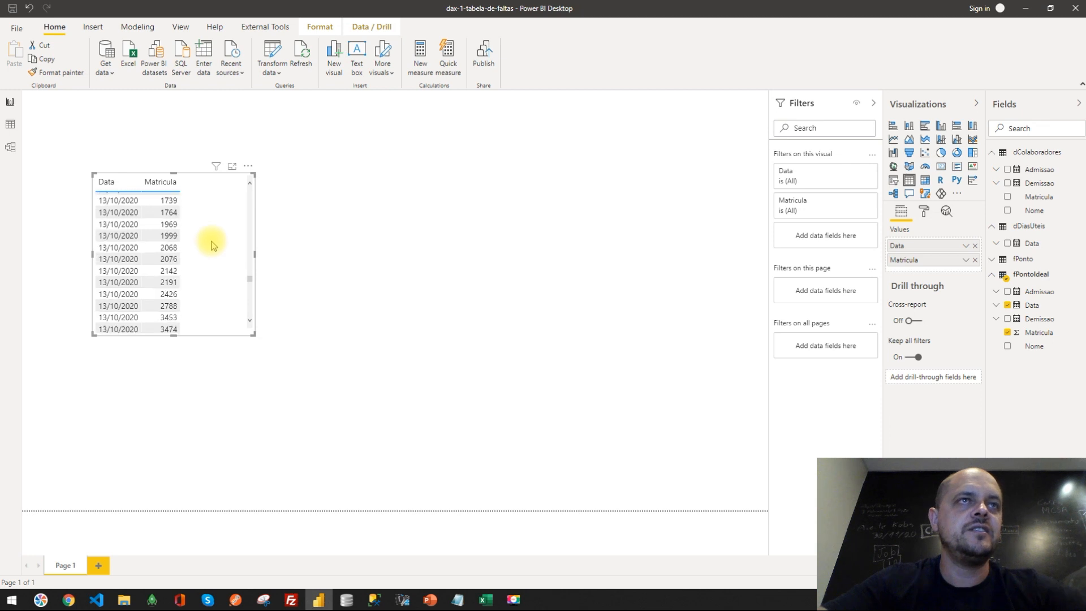
scroll(216, 271, "down", 8)
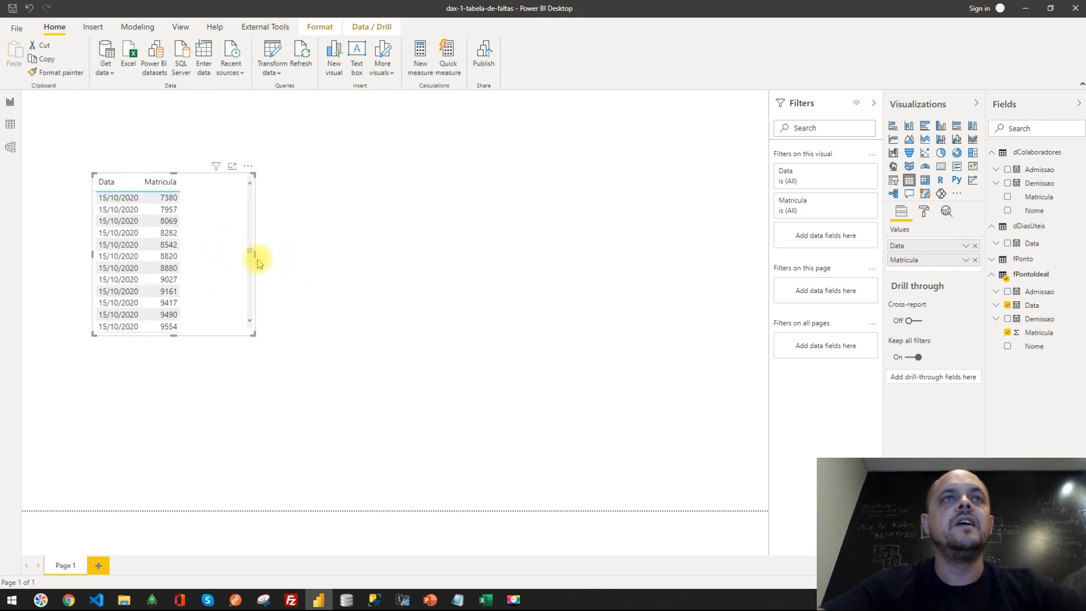
Step: Widen the table visual, add the fPontoIdeal Admissao field and show it as plain Admissao instead of Date Hierarchy
left_click_drag(255, 255, 399, 255)
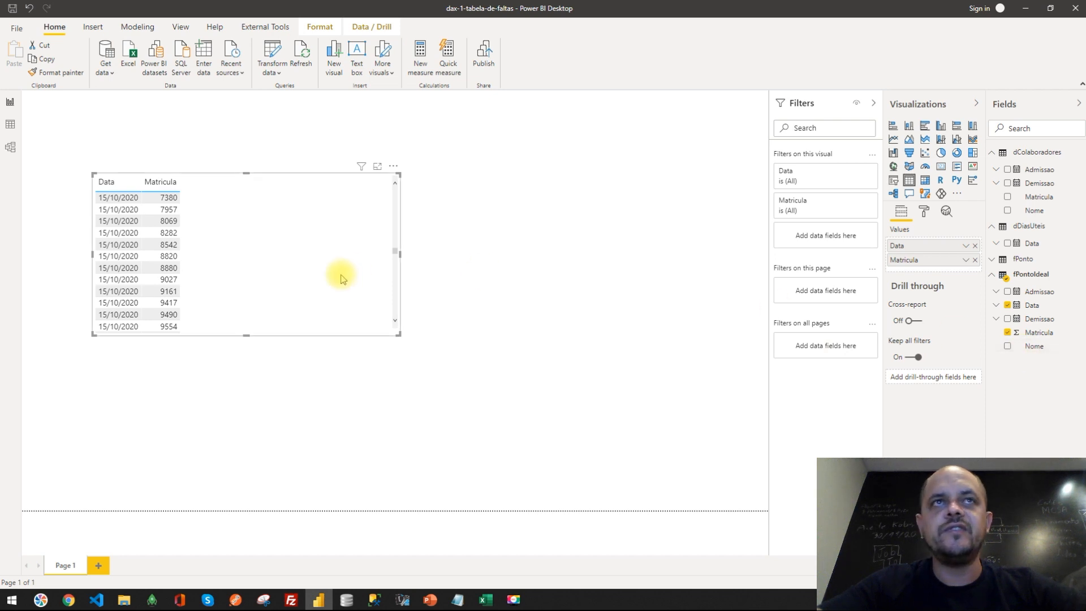
left_click(1008, 292)
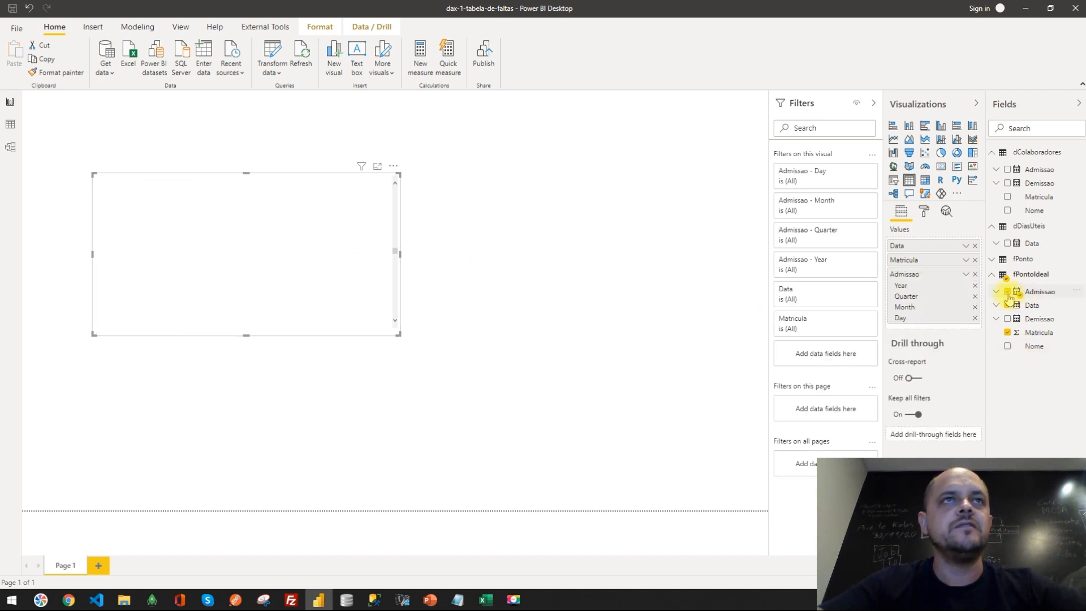
left_click(964, 275)
left_click(987, 343)
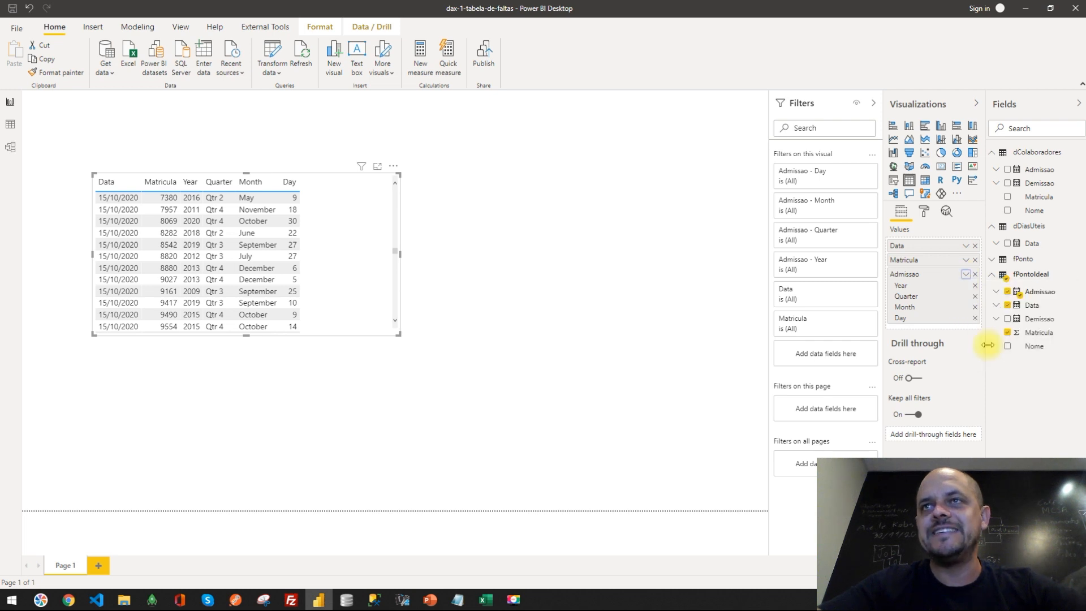
Step: Set the format of the fPontoIdeal Admissao column to *14/03/2001 (dd/mm/yyyy)
left_click(1044, 295)
left_click(241, 55)
left_click(233, 103)
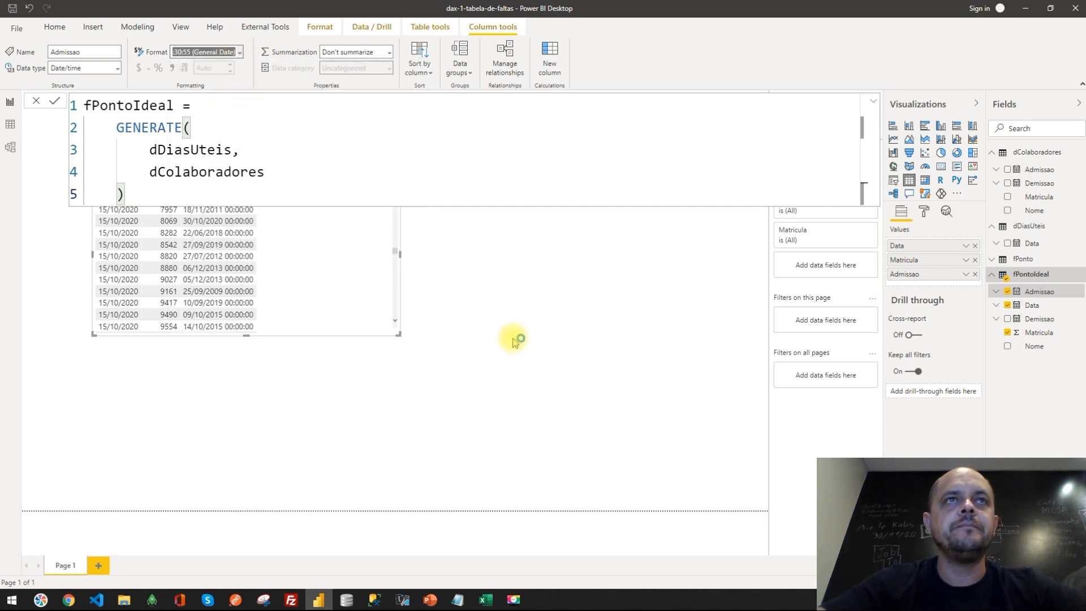
left_click(528, 299)
Step: Add the fPontoIdeal Demissao field to the table visual and show it as plain Demissao instead of Date Hierarchy
left_click(1008, 319)
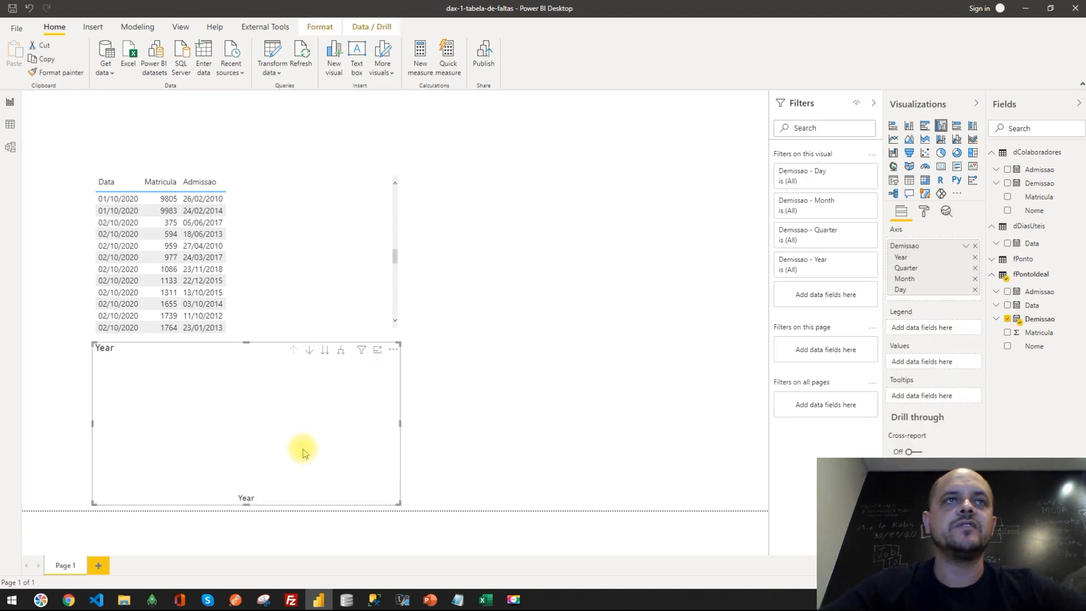
key("Delete")
left_click(291, 238)
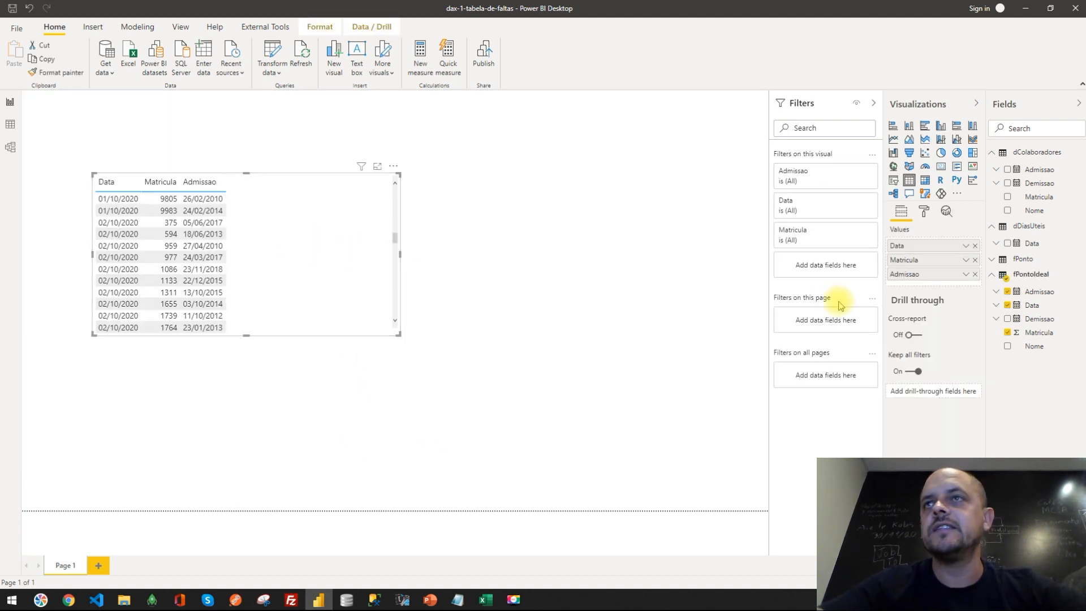
left_click(1006, 320)
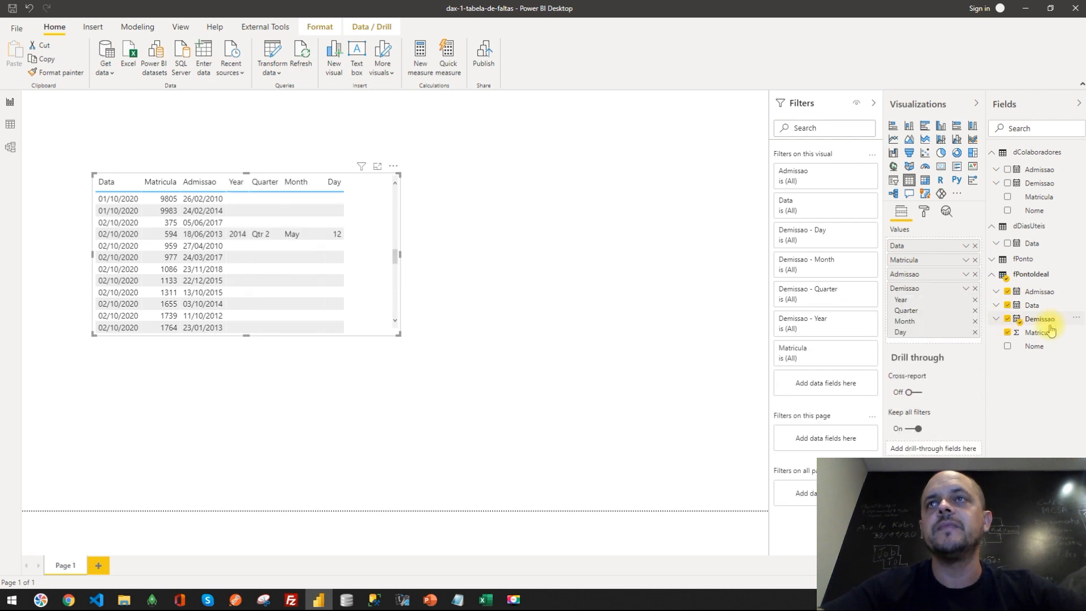
left_click(965, 293)
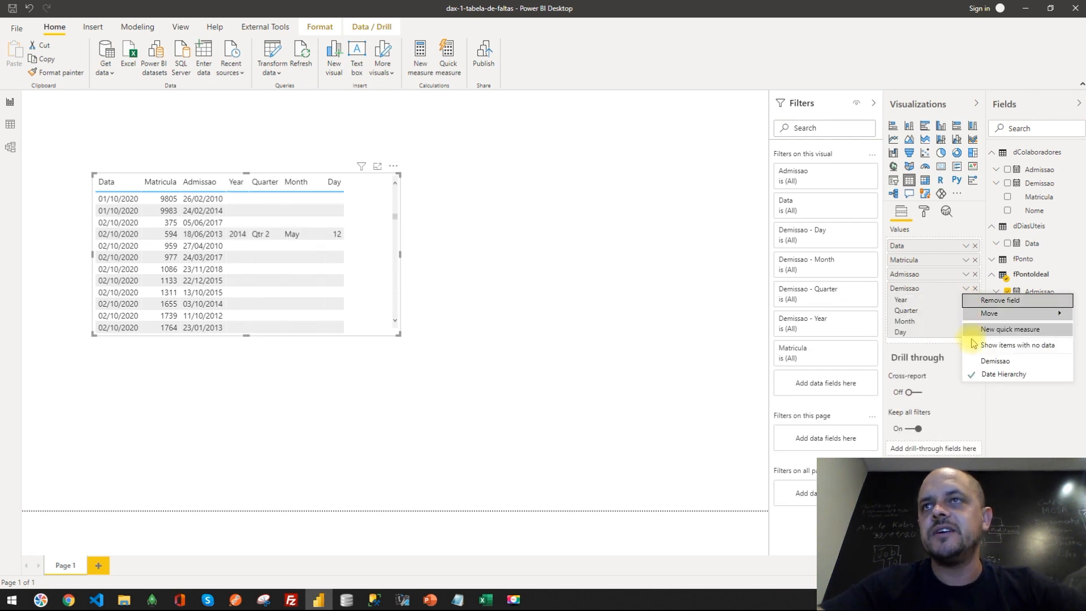
left_click(993, 357)
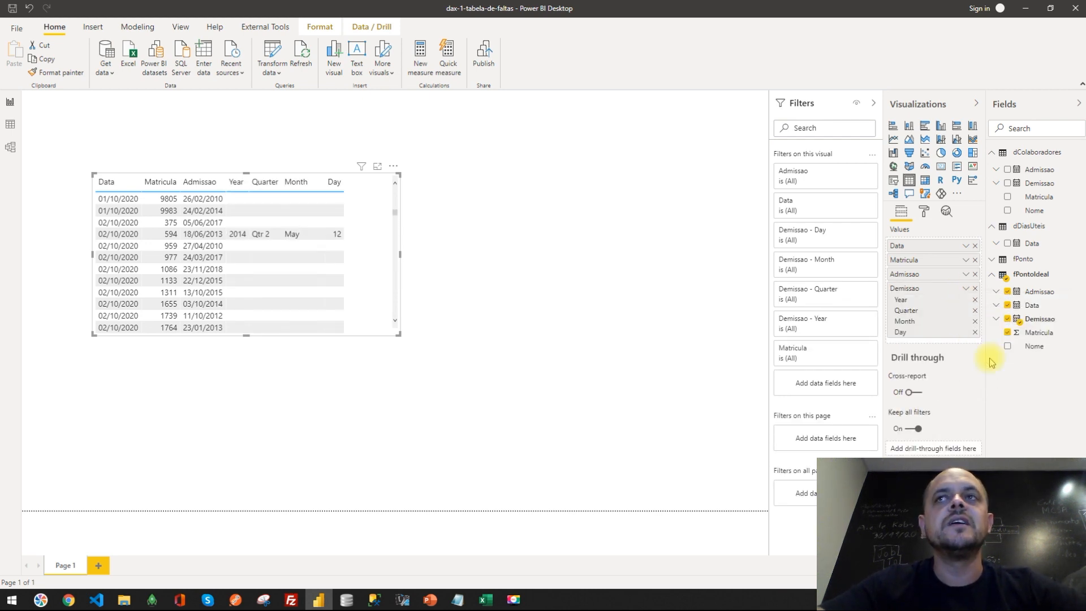
Step: Set the format of the fPontoIdeal Demissao column to *14/03/2001 (dd/mm/yyyy)
left_click(372, 27)
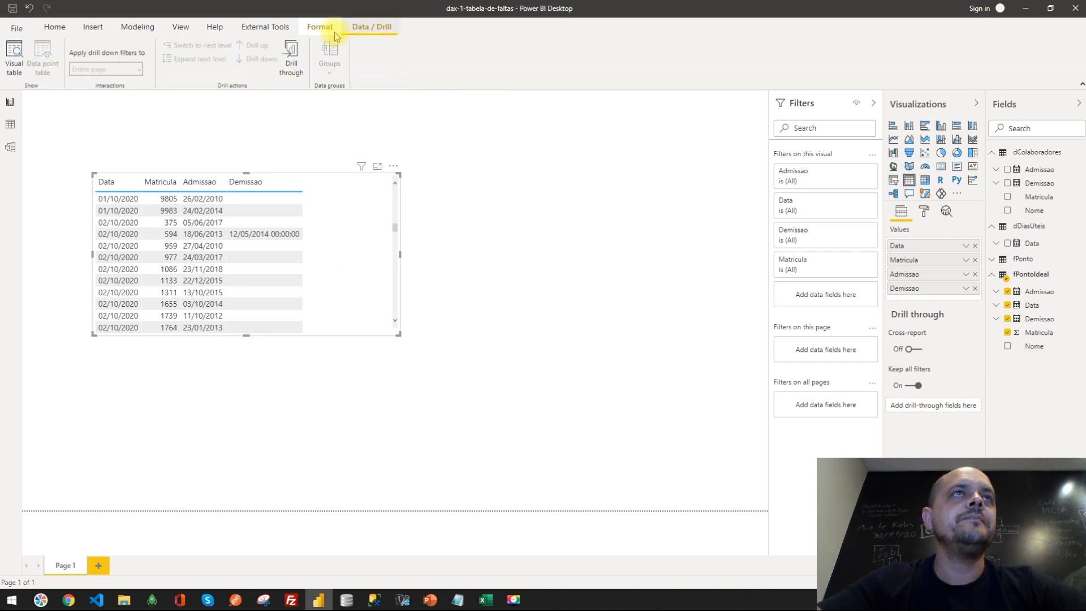
left_click(1039, 319)
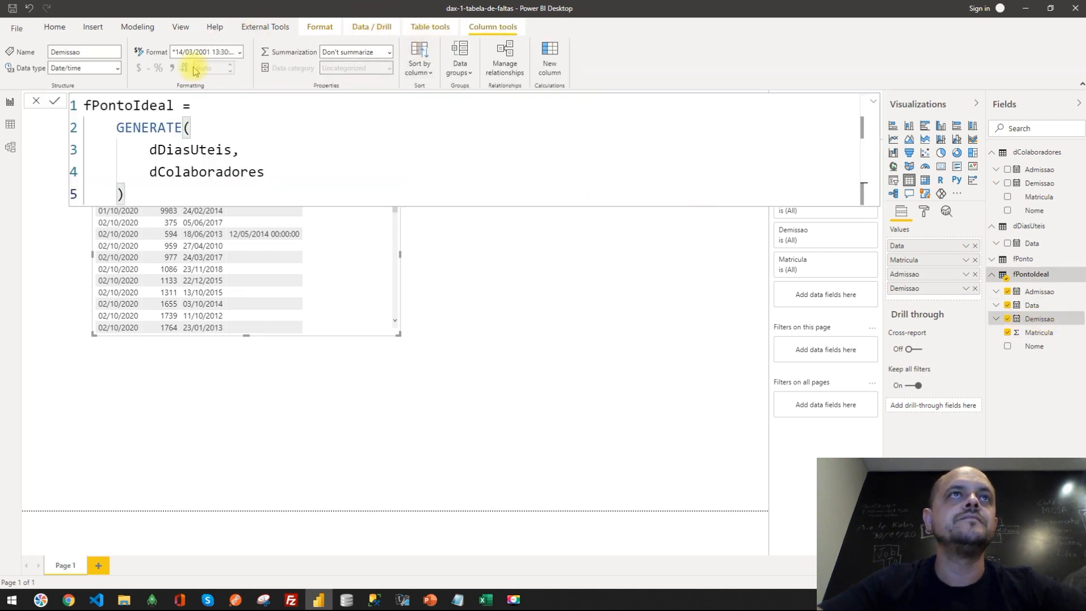
left_click(233, 52)
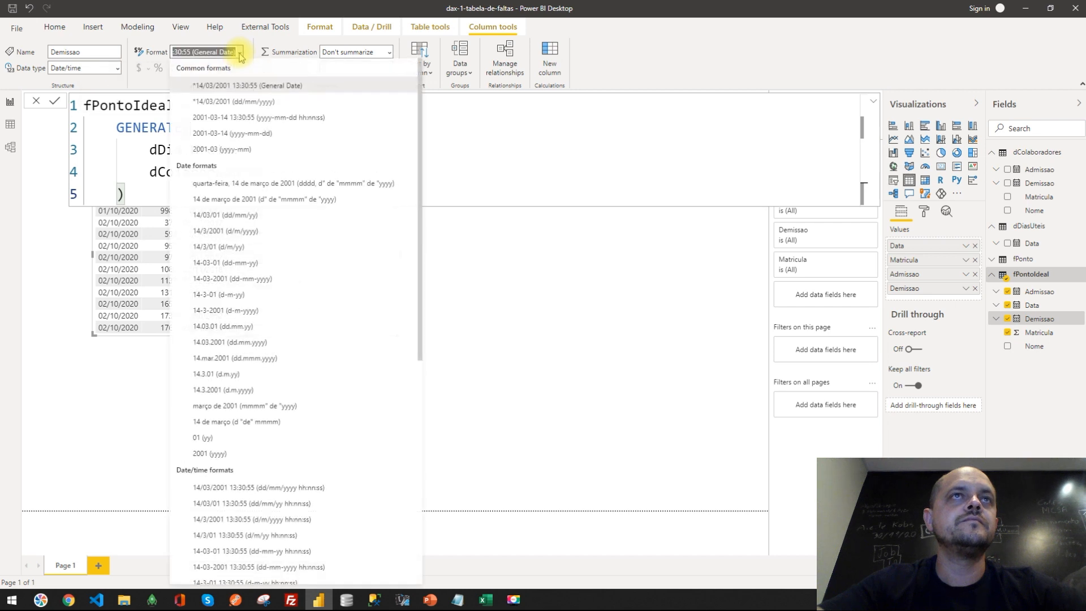
left_click(240, 102)
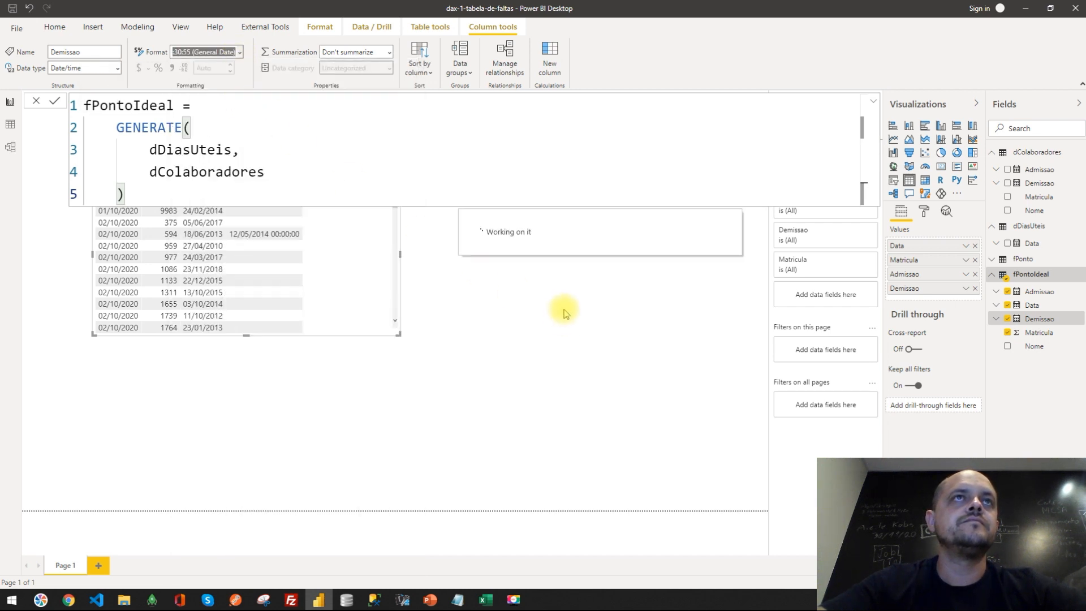
left_click(743, 323)
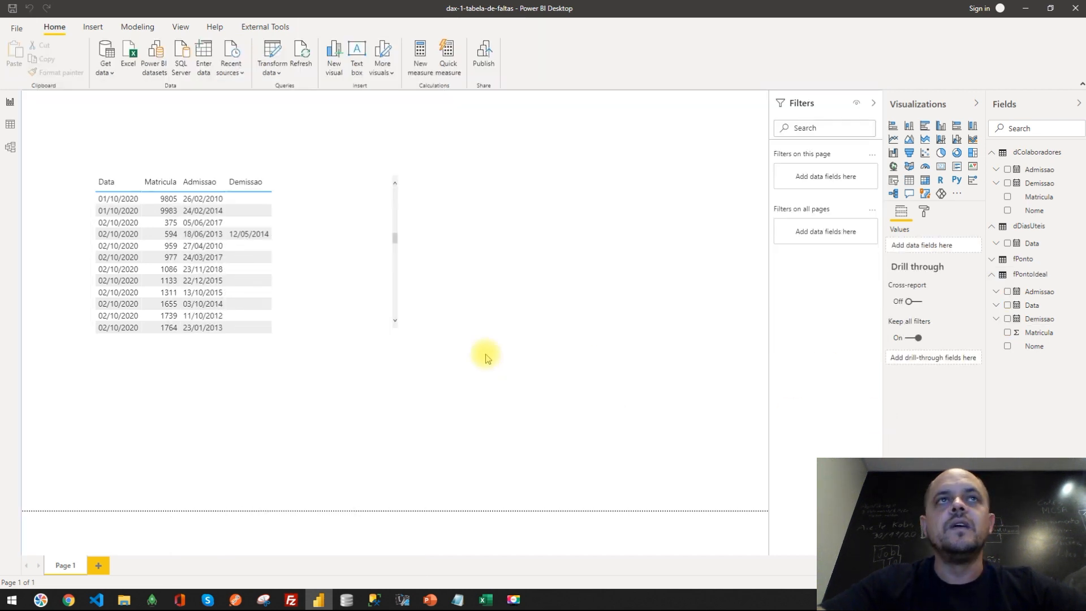
Step: Insert a slicer beside the table visual and fill it with the dColaboradores Matricula field
left_click(894, 180)
left_click_drag(330, 430, 662, 235)
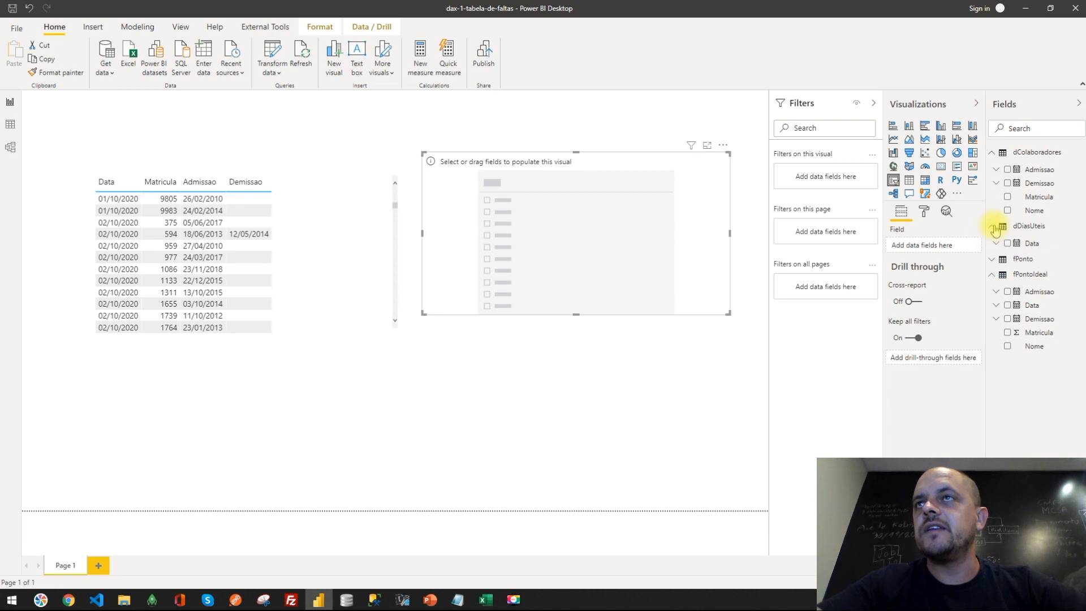
left_click(1002, 199)
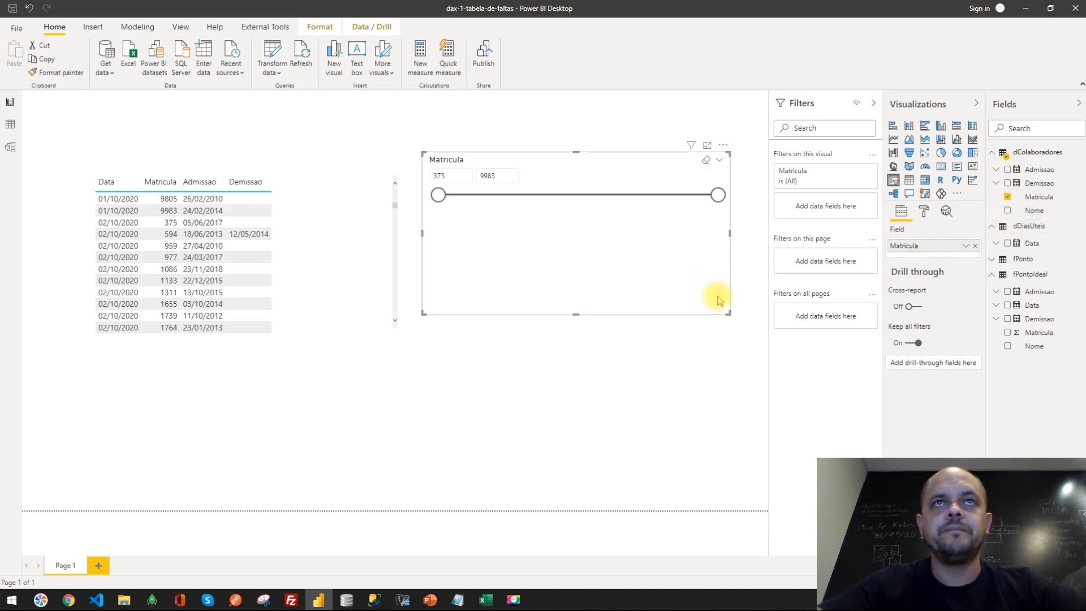
Step: Change the Matricula slicer's style to Dropdown
left_click(722, 163)
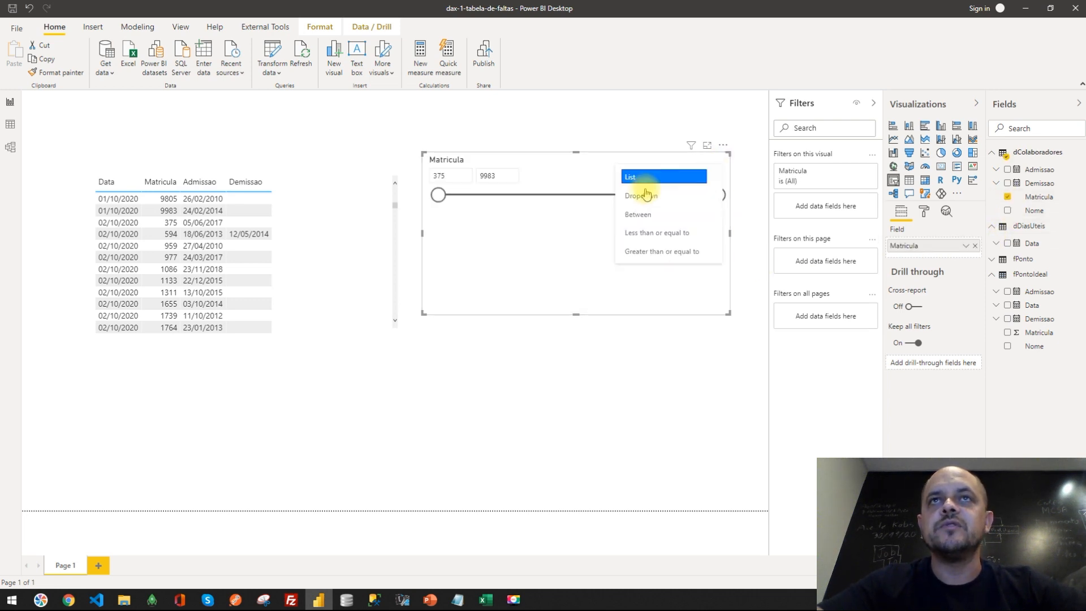
left_click(645, 195)
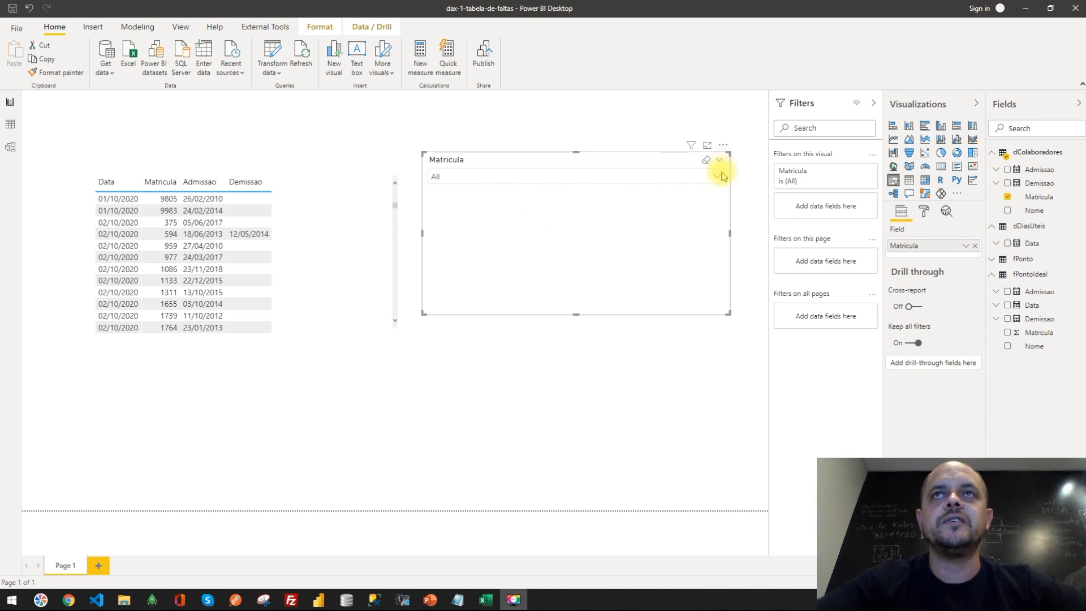
left_click(719, 161)
left_click(475, 229)
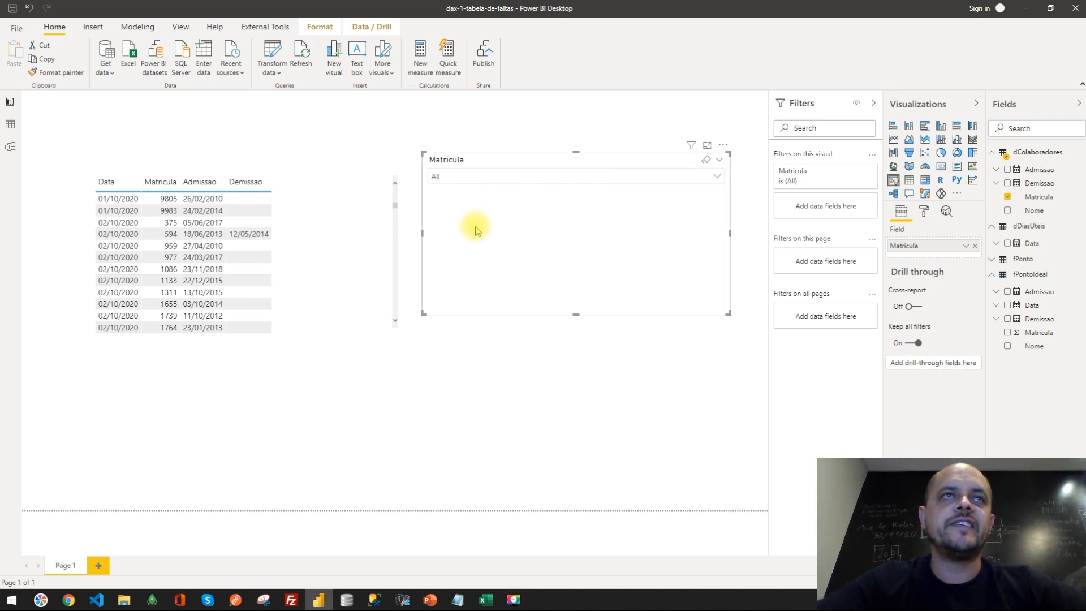
Step: Make the table visual taller, select the second employee in the Matricula slicer and check the table from its first rows
left_click(361, 314)
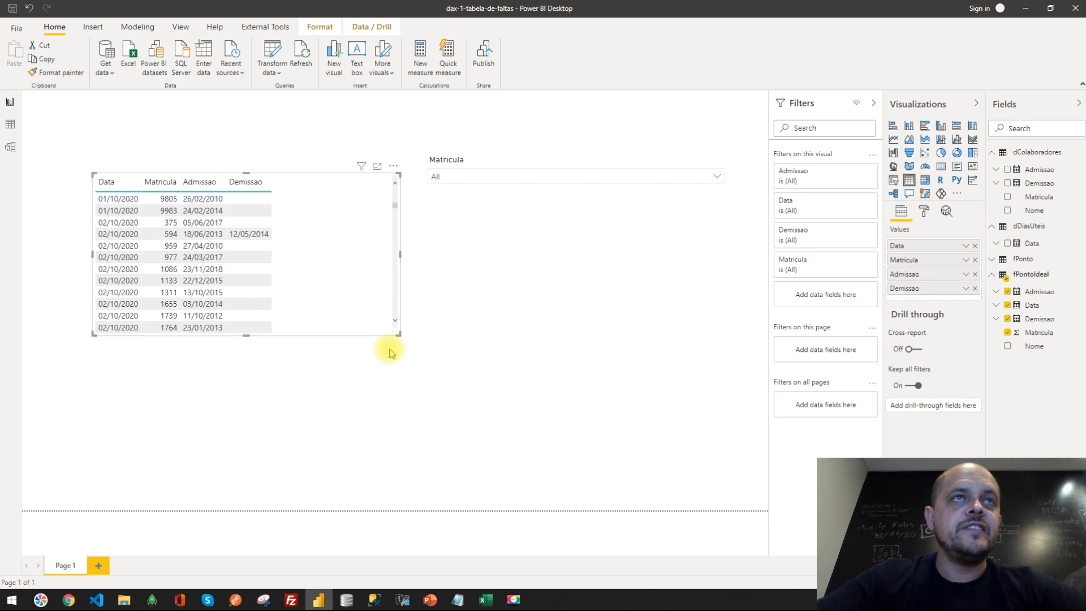
left_click_drag(398, 335, 403, 442)
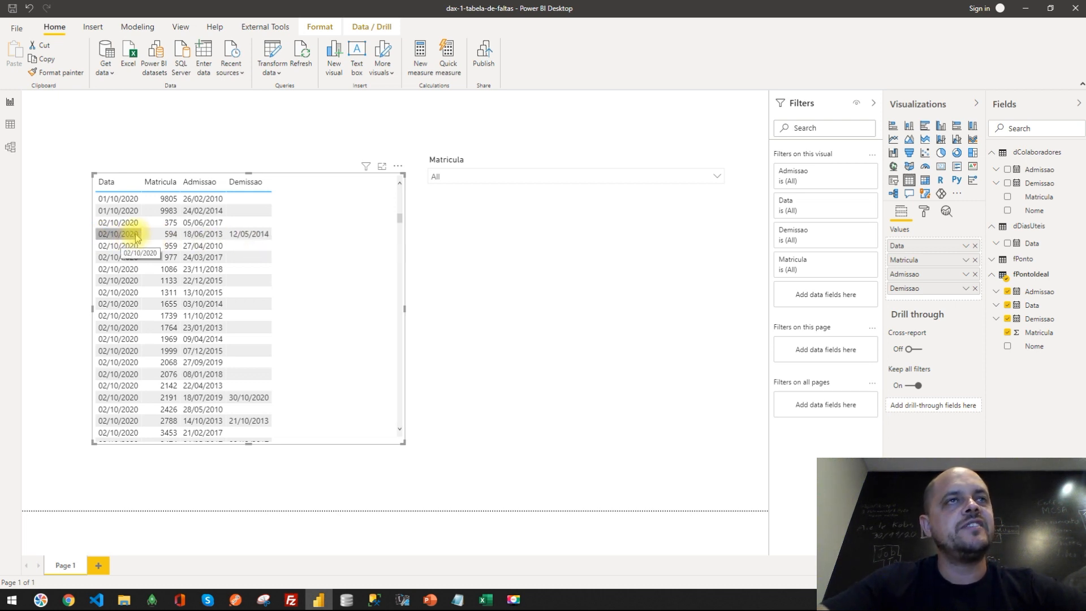
left_click(480, 179)
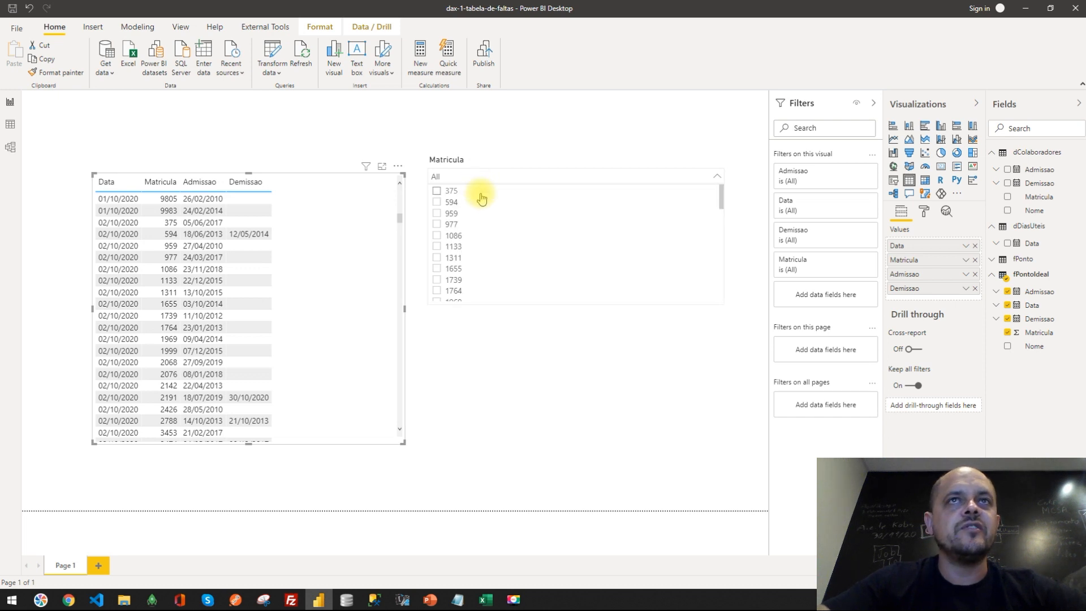
left_click(438, 203)
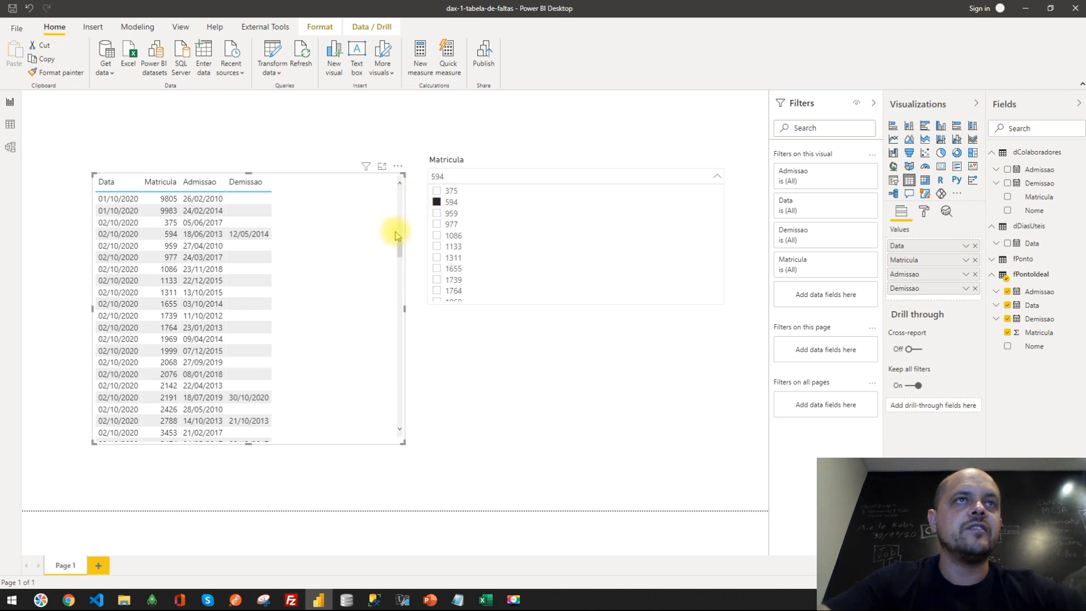
left_click_drag(400, 224, 396, 187)
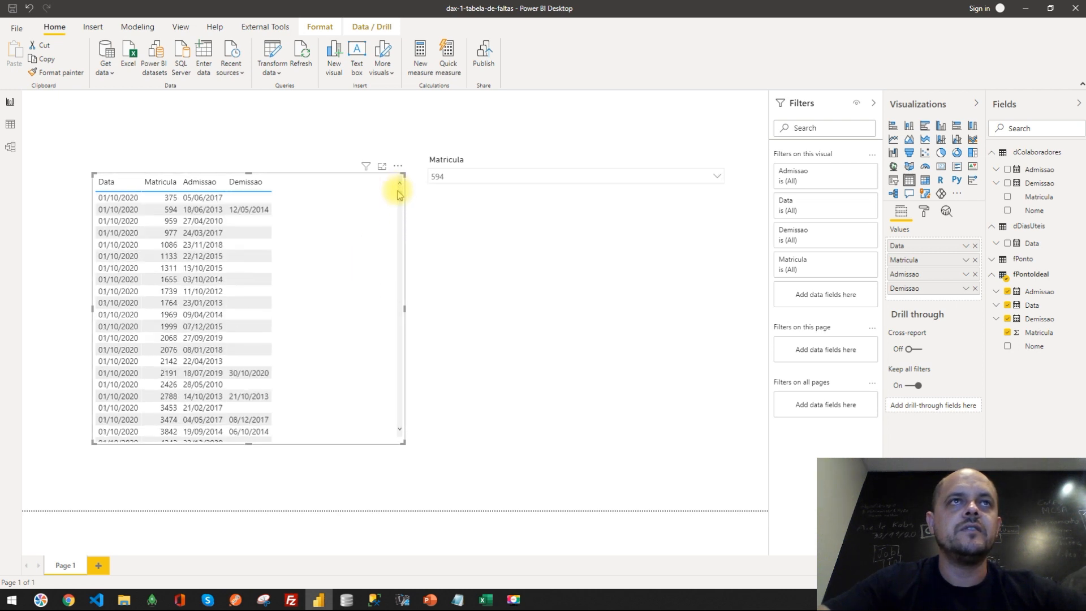
Step: Toggle the selected employee in the Matricula slicer to test whether it filters the fPontoIdeal table visual
left_click(452, 178)
left_click(437, 202)
left_click(450, 176)
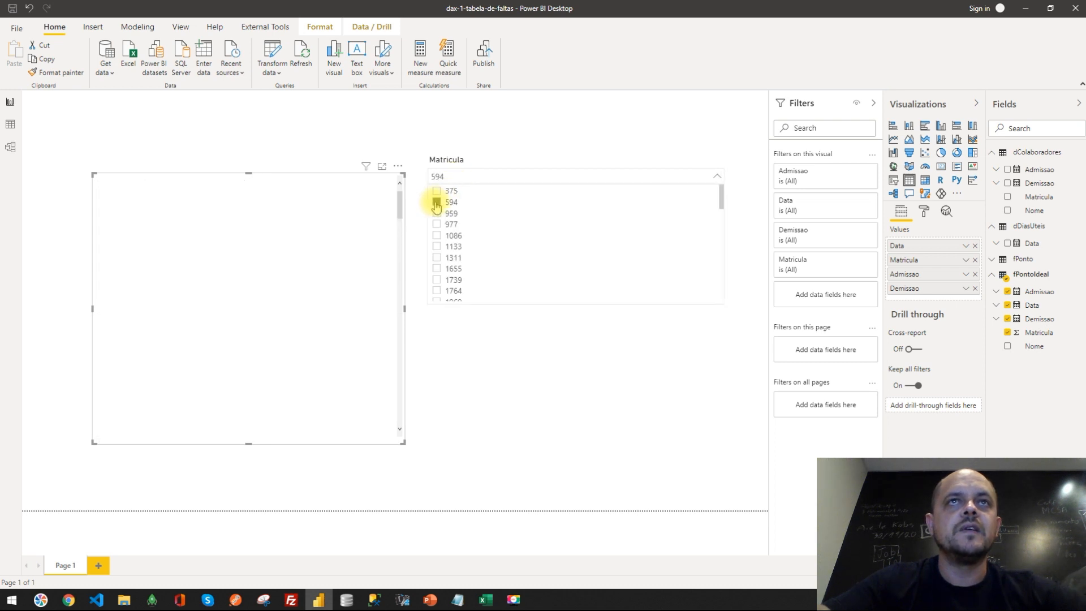
Step: Place fPontoIdeal among the model's tables and relate it to dColaboradores by Matricula and to dDiasUteis by Data
left_click(10, 123)
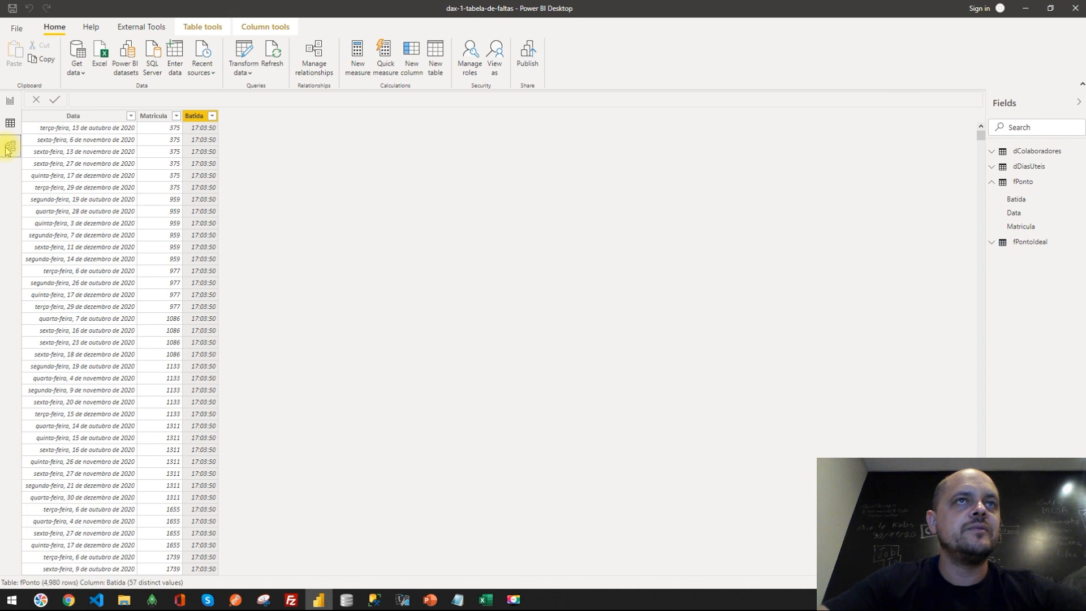
left_click(10, 147)
left_click_drag(701, 133, 322, 147)
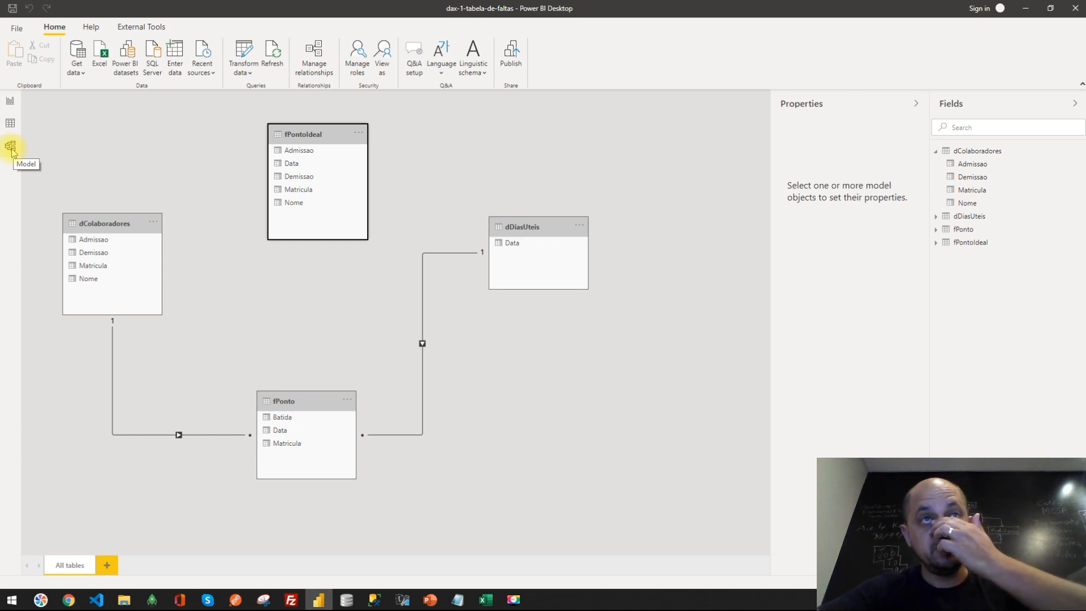
left_click_drag(97, 267, 306, 194)
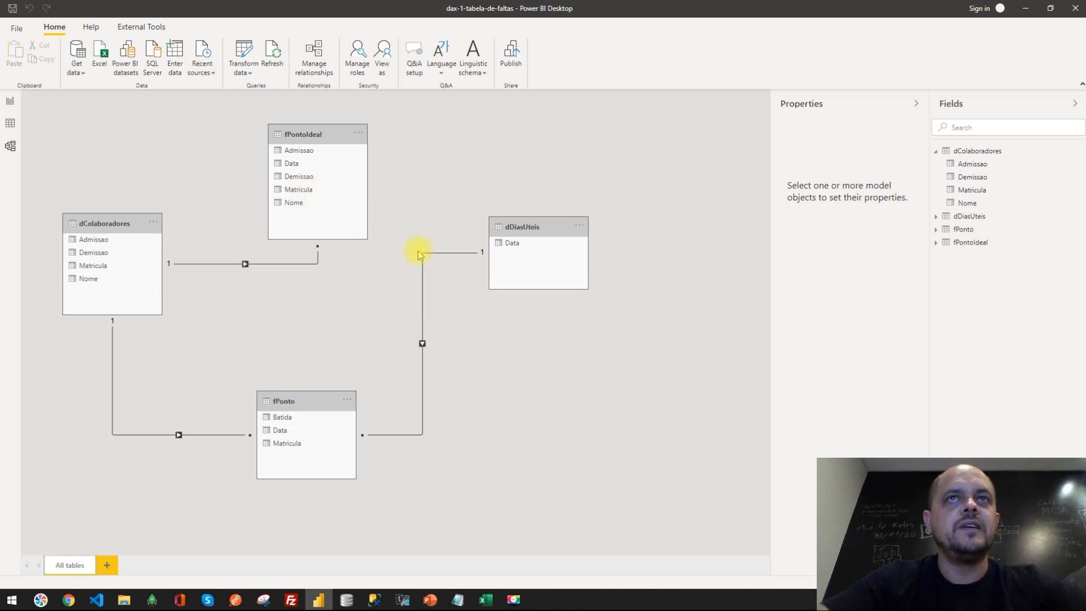
left_click_drag(510, 243, 301, 167)
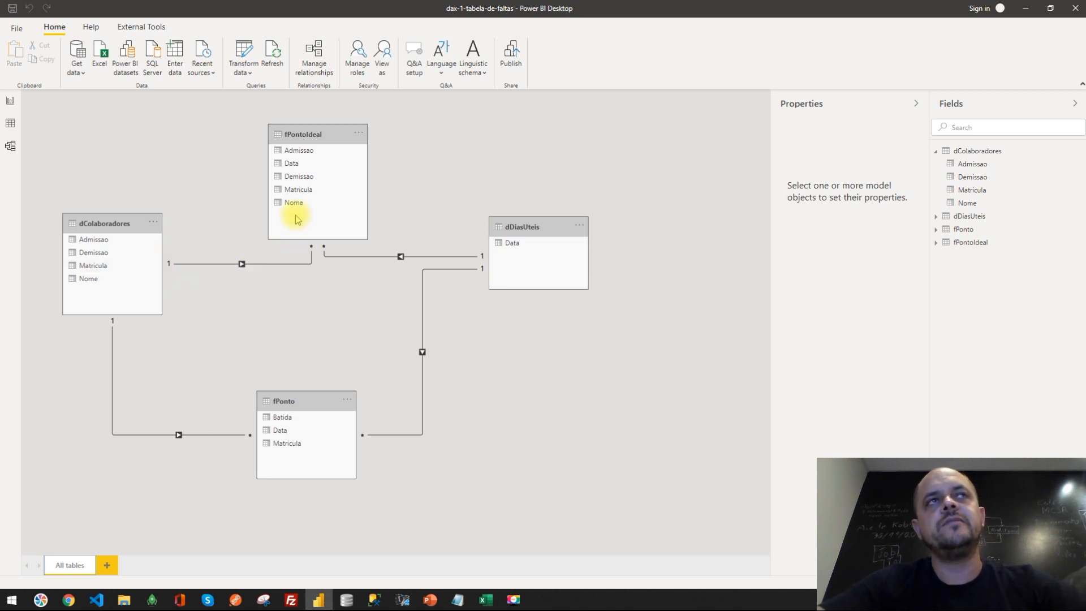
Step: Return to the report page and examine the selected employee's fPontoIdeal rows from the first to the last date
left_click(10, 103)
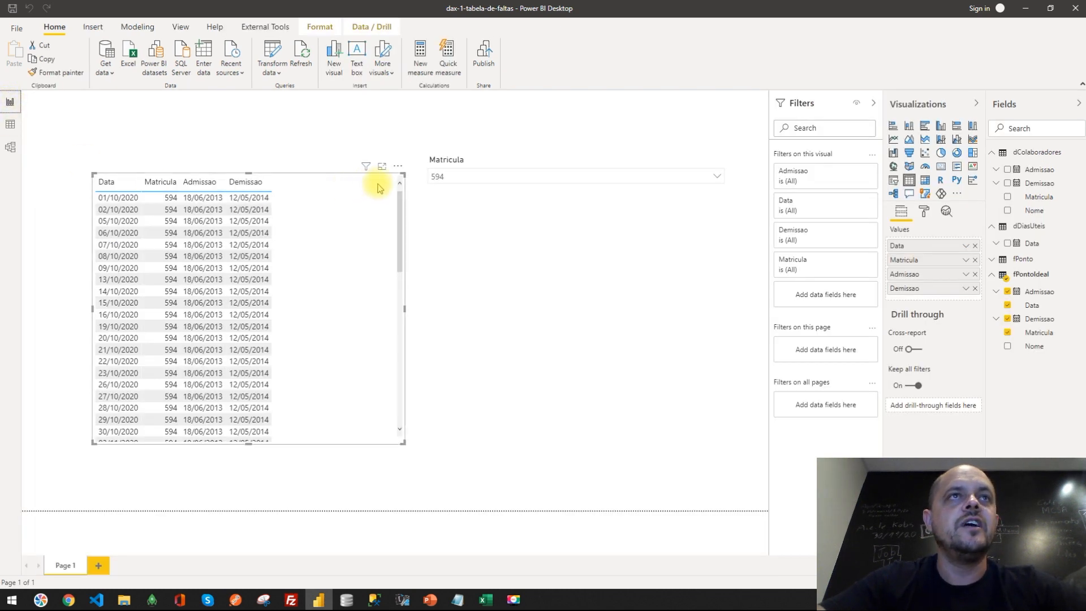
left_click(468, 177)
left_click(464, 178)
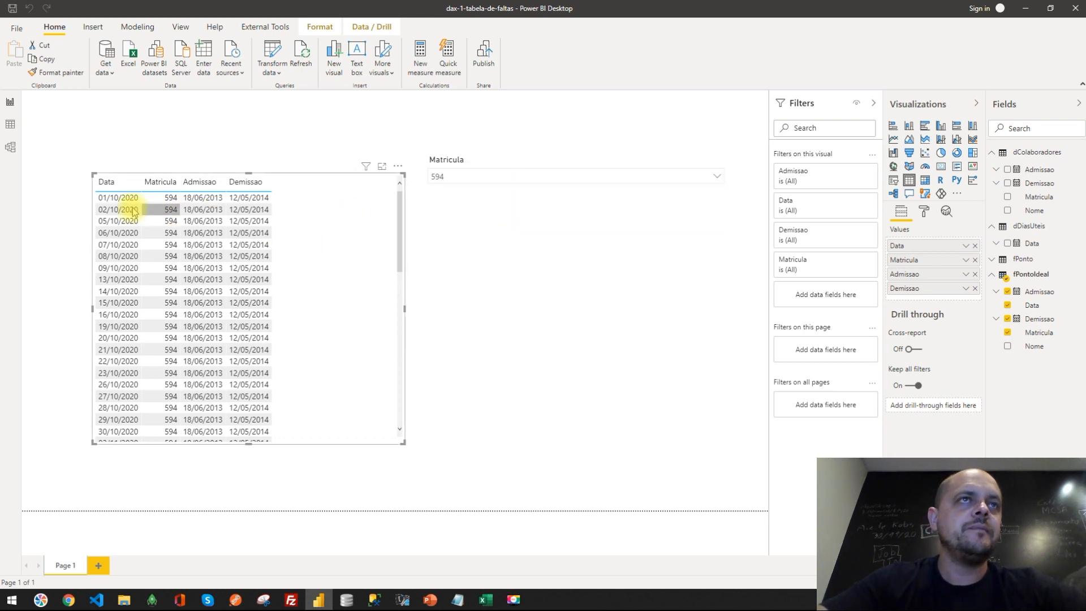
scroll(141, 238, "down", 10)
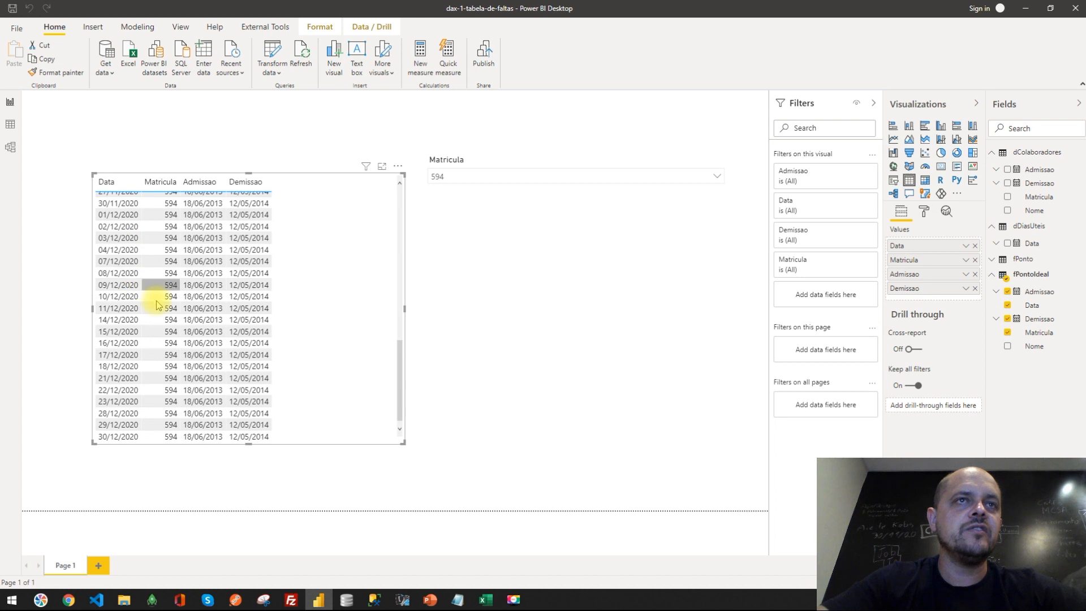
scroll(148, 298, "up", 10)
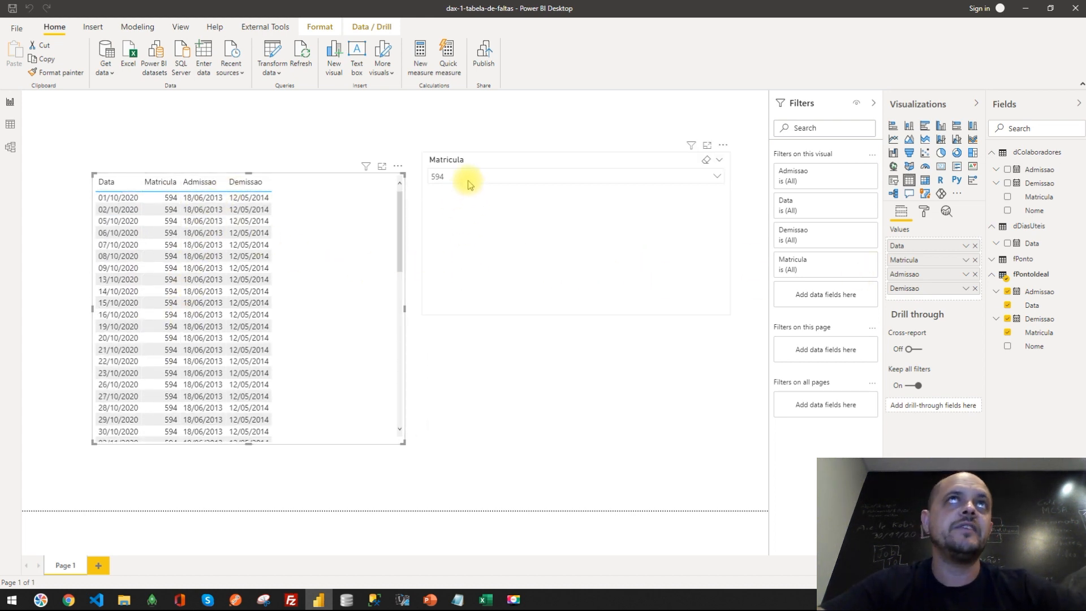
Step: Select the employee admitted on 23/12/2020 in the Matricula slicer and compare the Data values with the Admissao date
left_click(436, 202)
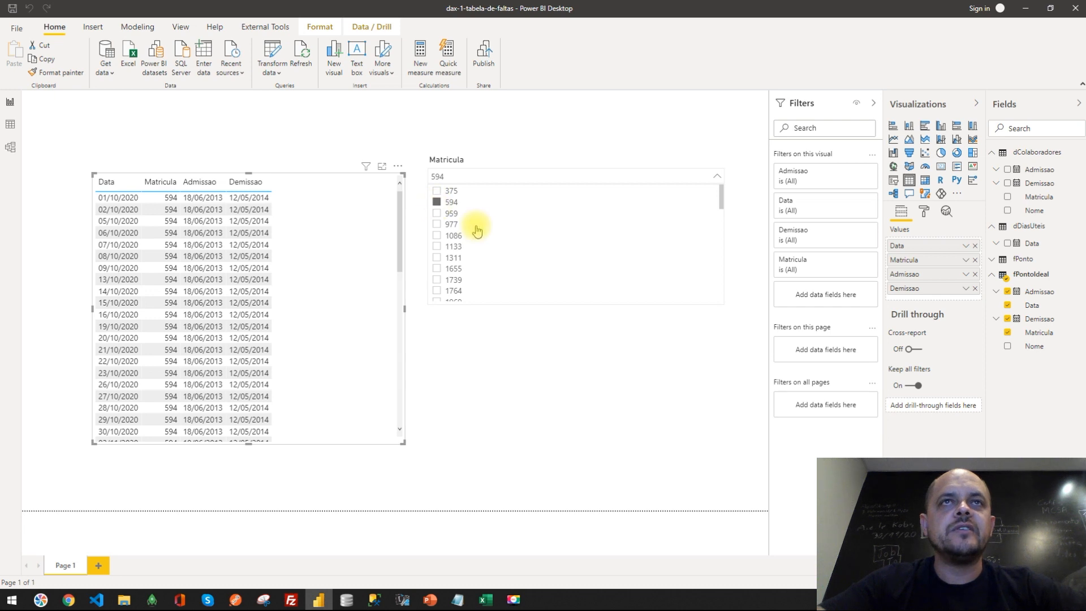
scroll(521, 235, "down", 3)
scroll(521, 238, "down", 2)
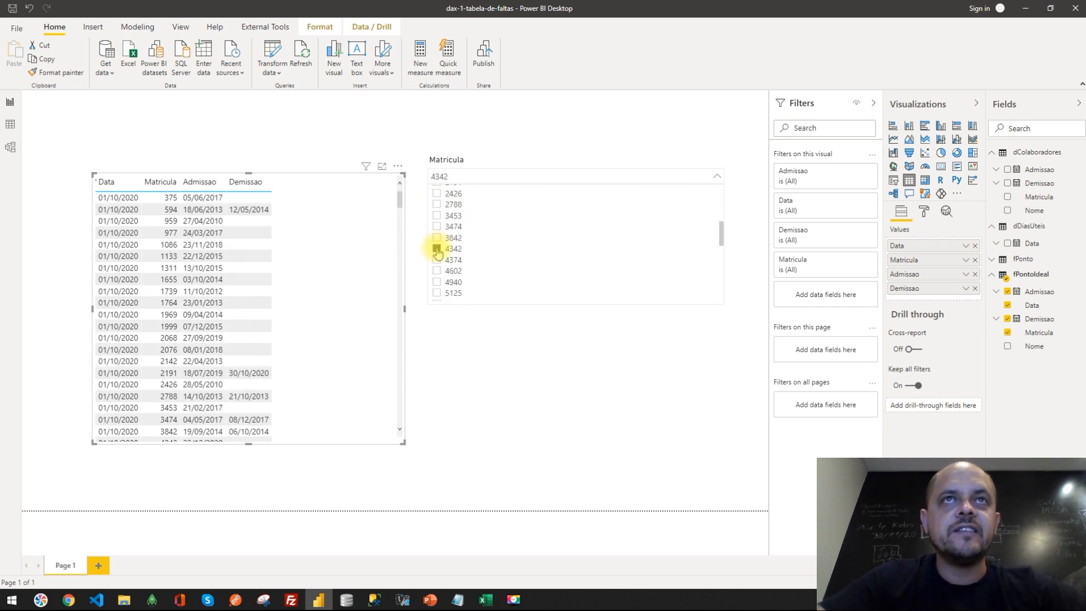
left_click(333, 264)
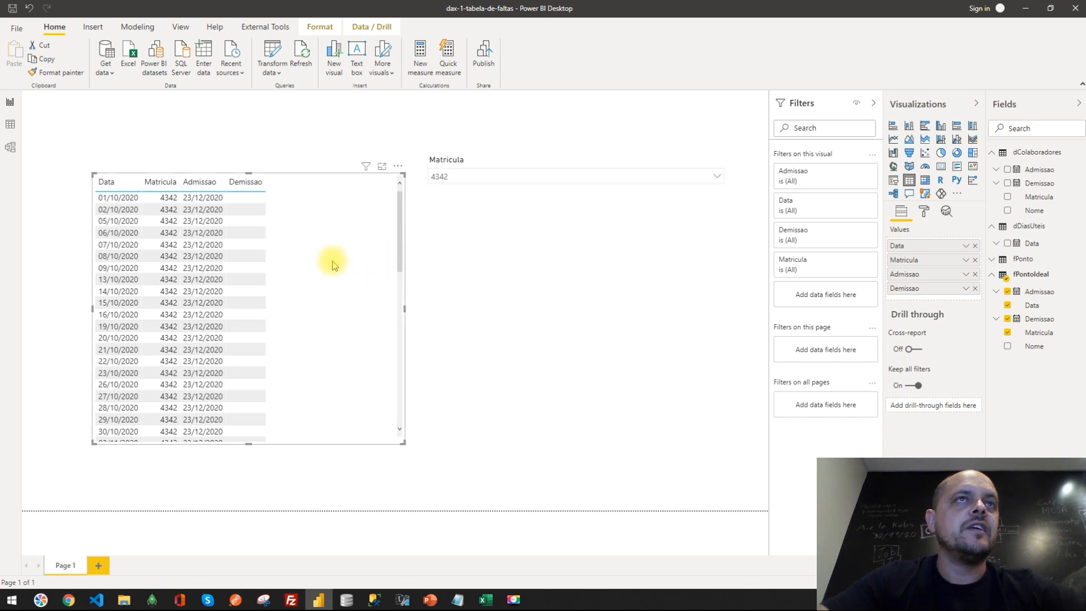
left_click(195, 200)
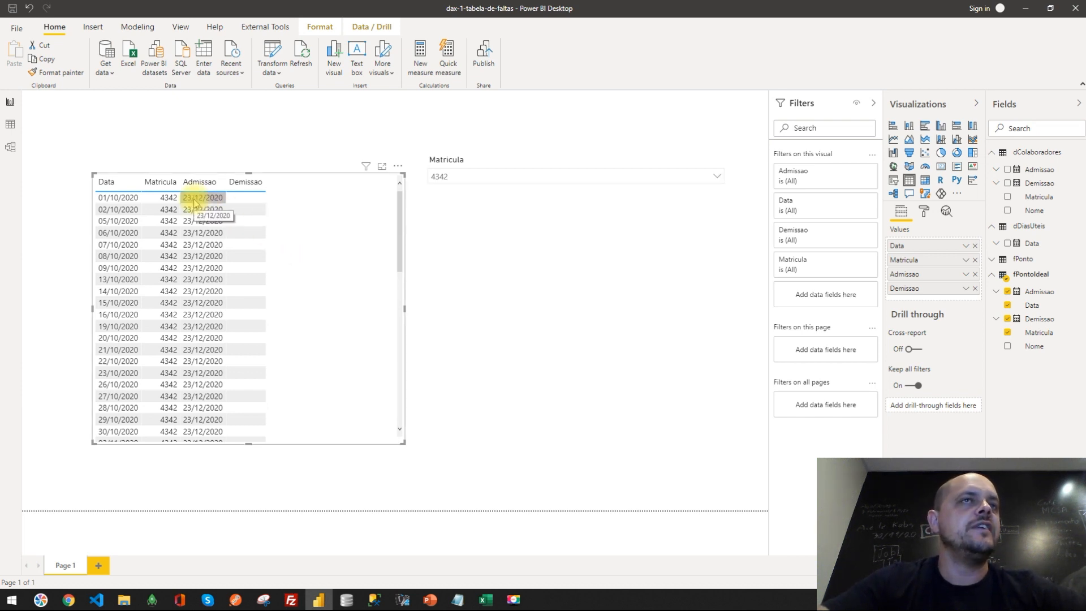
left_click(136, 199)
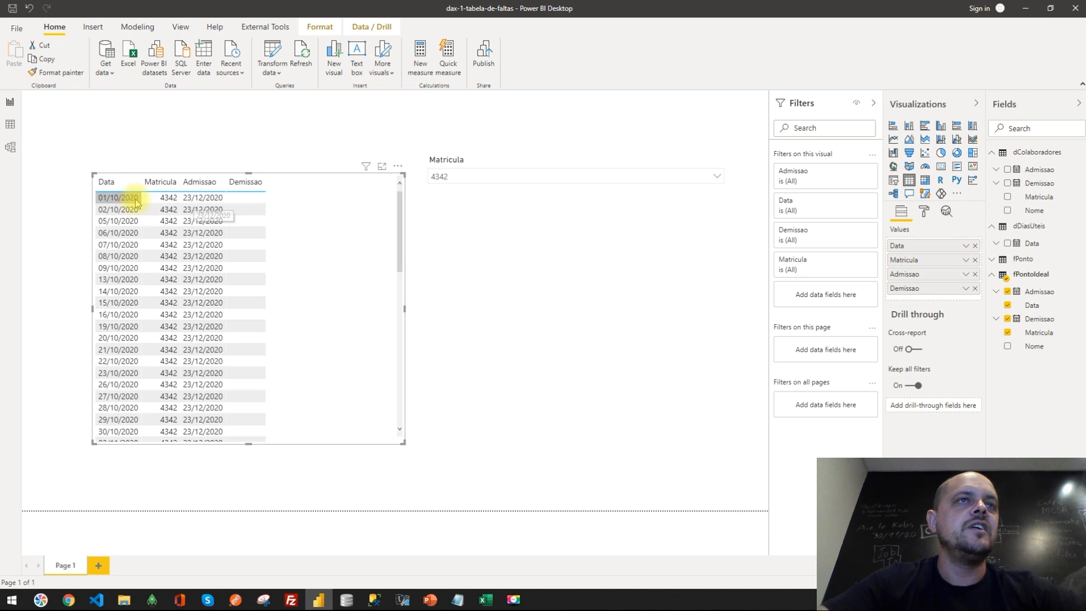
scroll(131, 202, "down", 10)
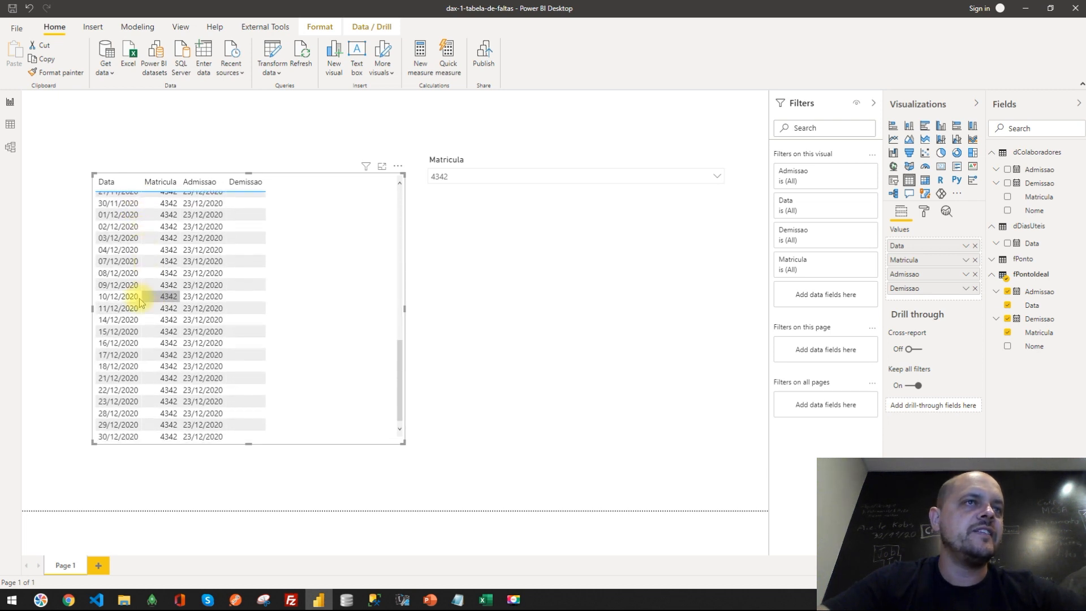
scroll(130, 310, "up", 10)
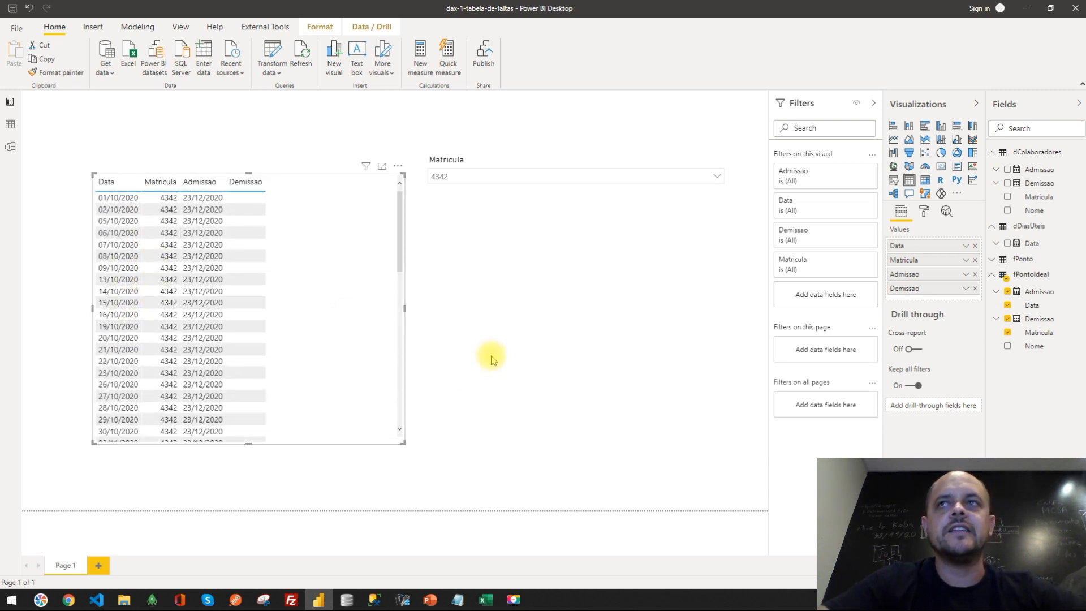
Step: Check the fPontoIdeal rows of the employee admitted 30/10/2020 and dismissed 14/12/2020, and clear the Matricula slicer's selection
left_click(456, 179)
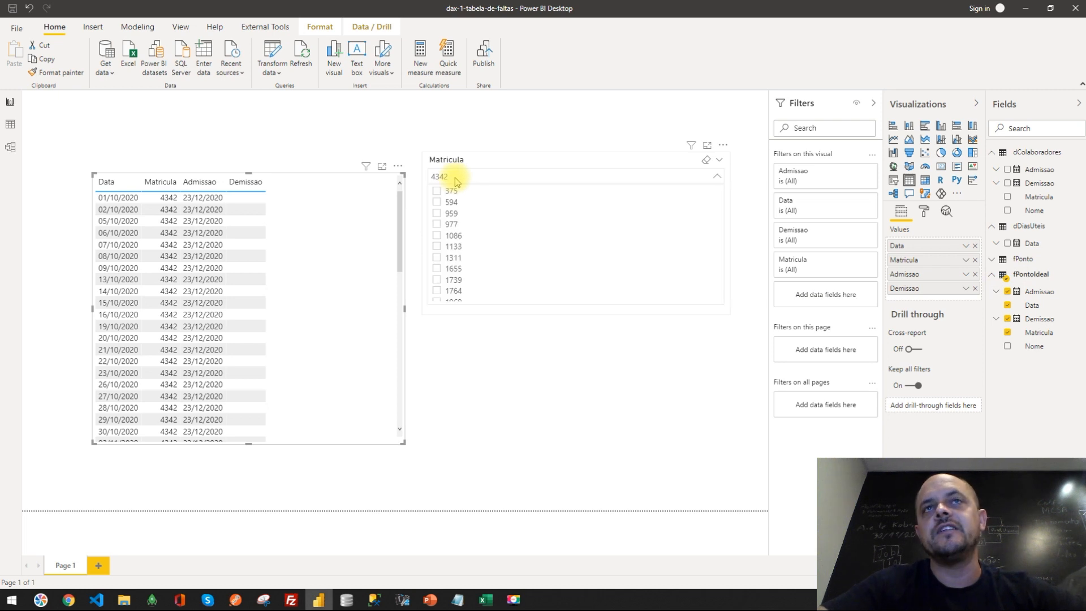
scroll(492, 226, "down", 10)
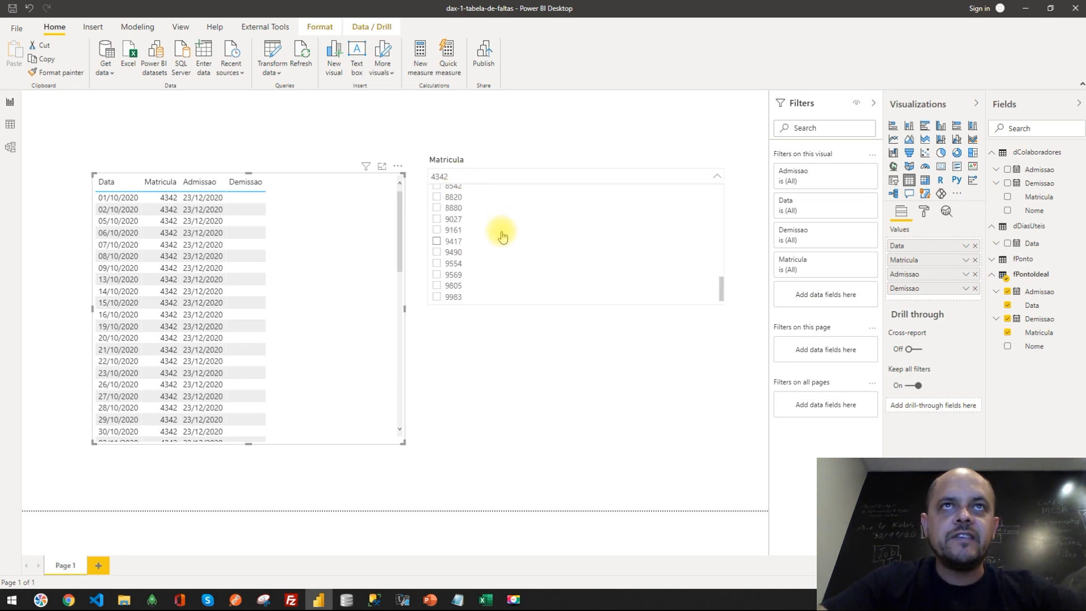
scroll(515, 242, "up", 1)
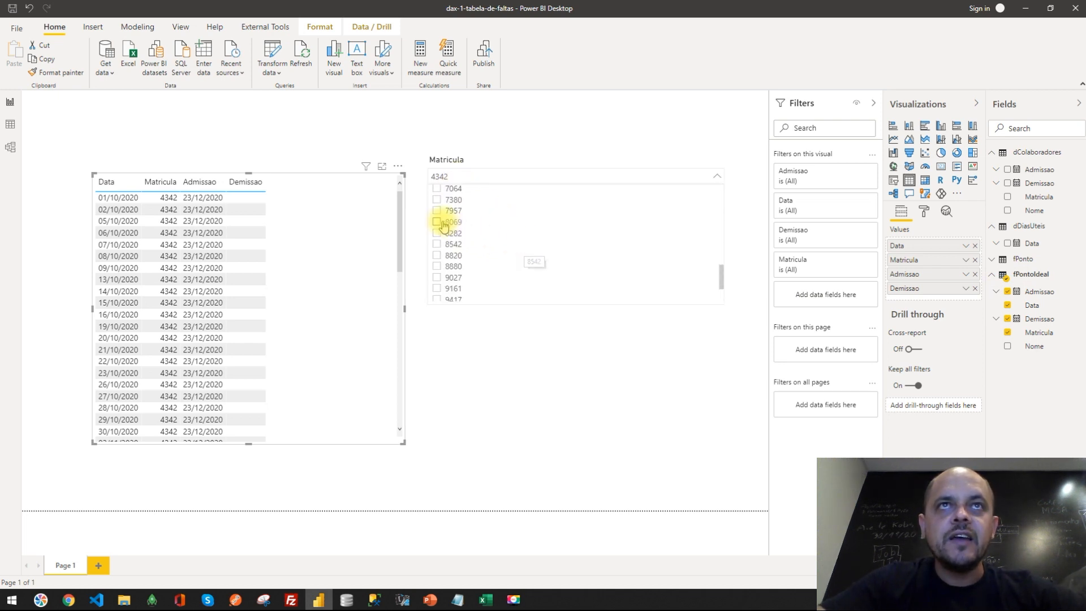
left_click(456, 380)
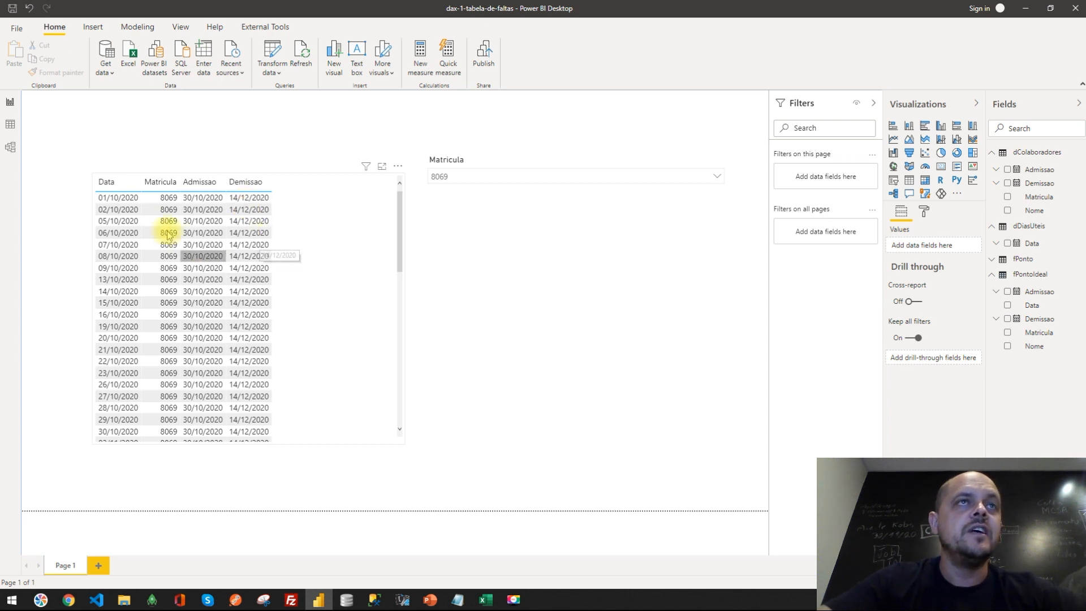
scroll(111, 243, "down", 10)
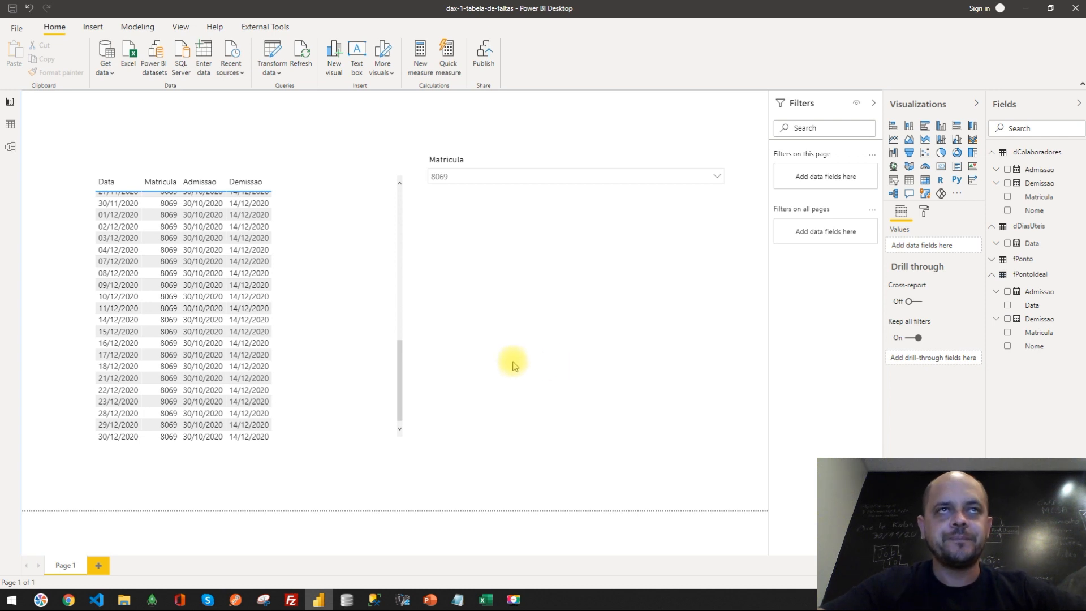
left_click(501, 176)
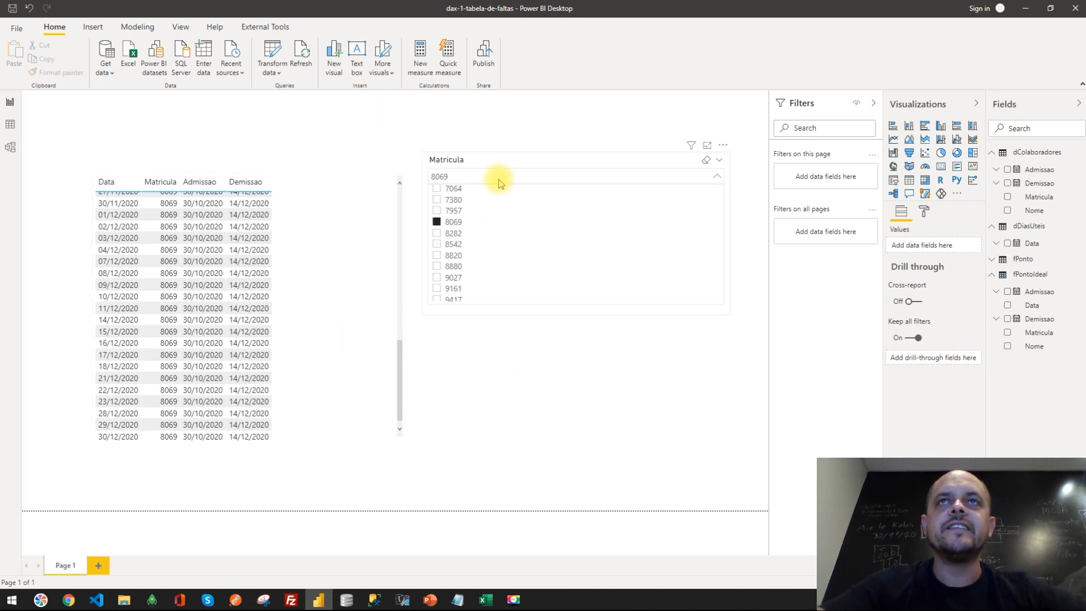
left_click(706, 162)
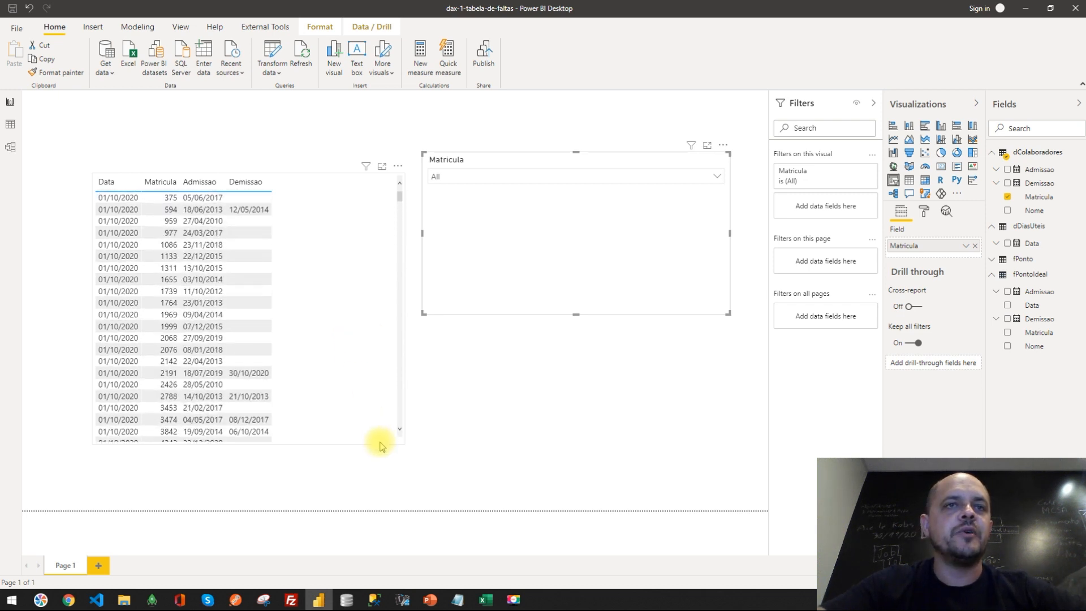
Step: Switch to the PowerPoint presentation and examine the slide on the FILTER function's definition and syntax, leaving its text unaltered
left_click(437, 598)
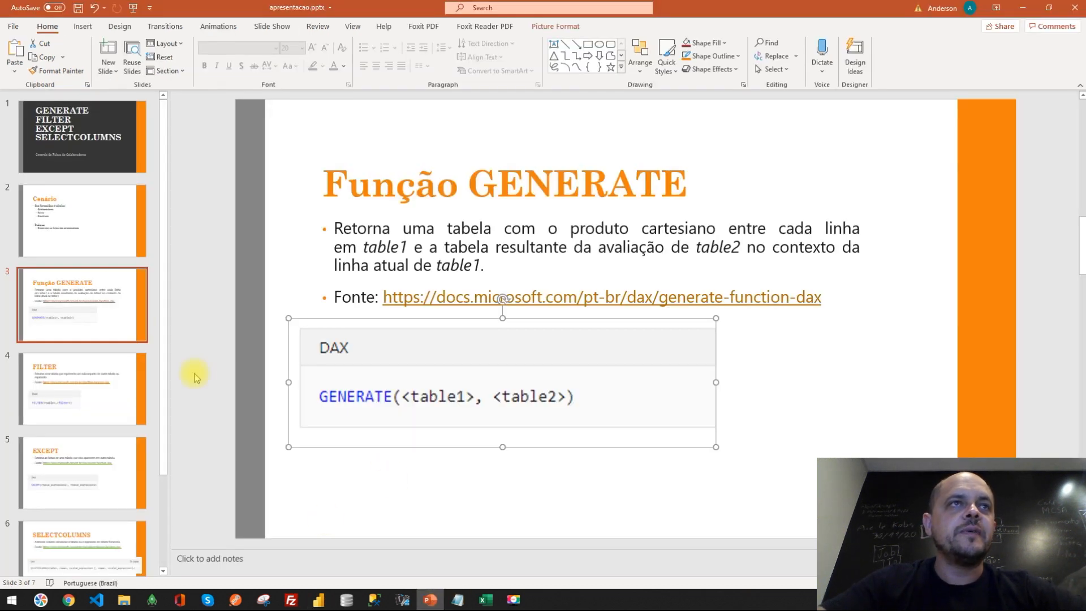
left_click(113, 419)
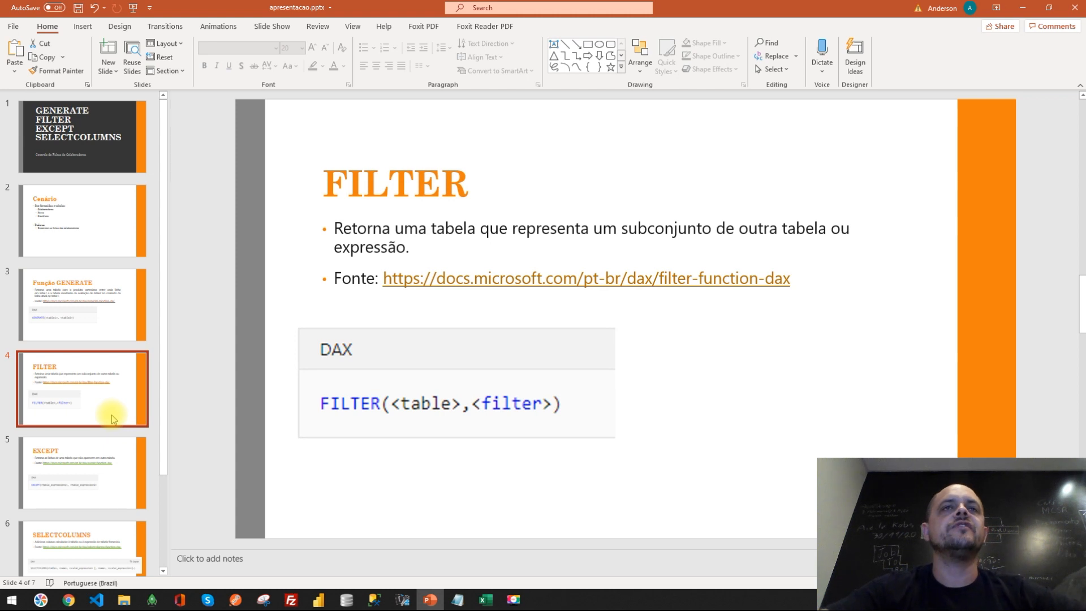
double_click(359, 233)
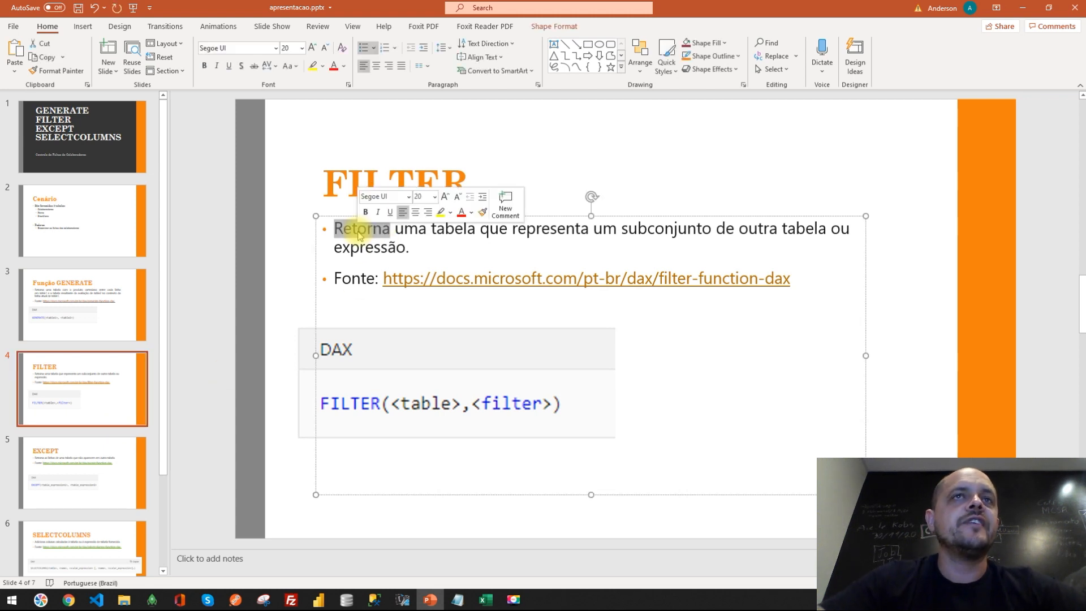
left_click_drag(357, 238, 360, 249)
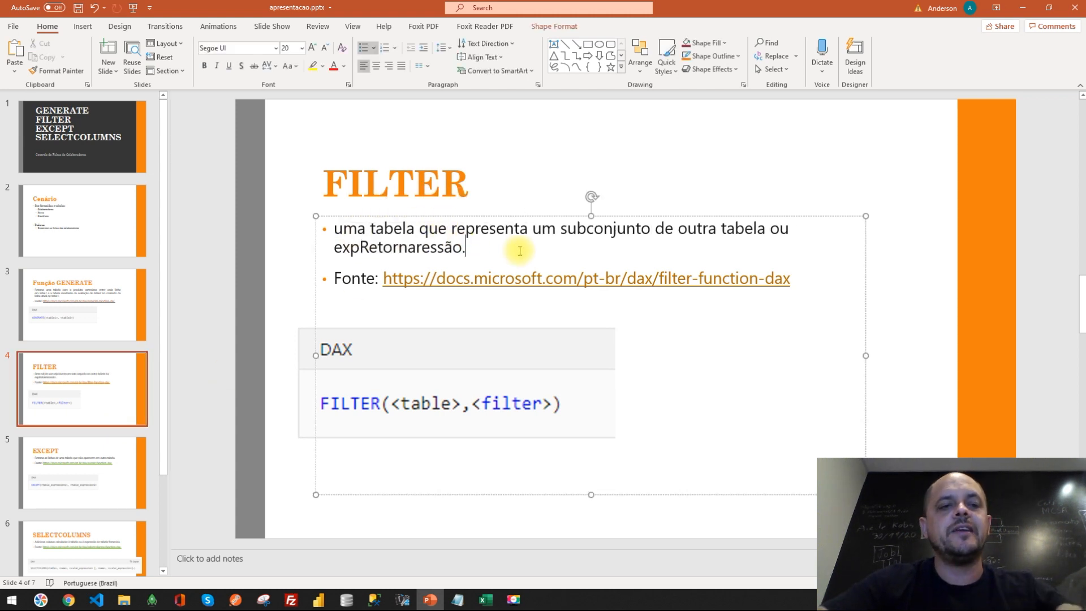
key("ctrl+z")
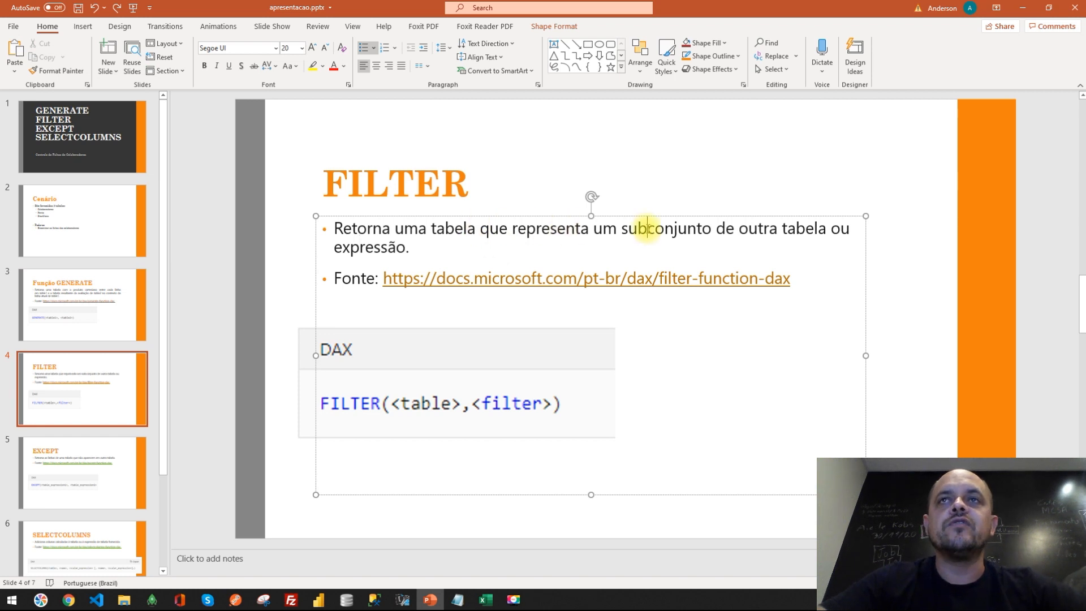
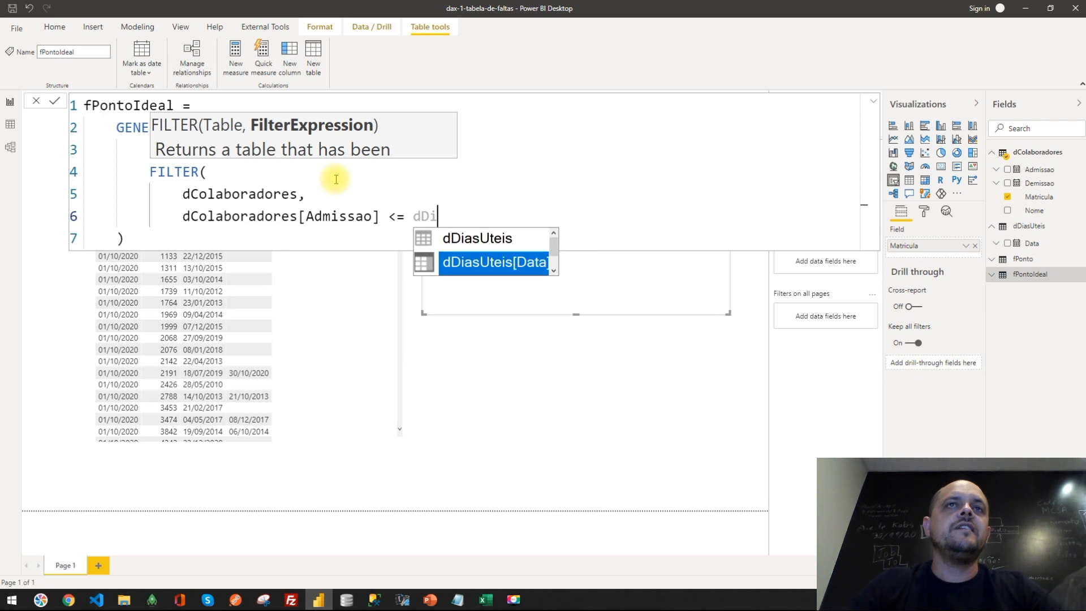
Step: Complete the filter condition in fPontoIdeal as dColaboradores[Admissao] <= dDiasUteis[Data] and review the FILTER arguments
key("Tab")
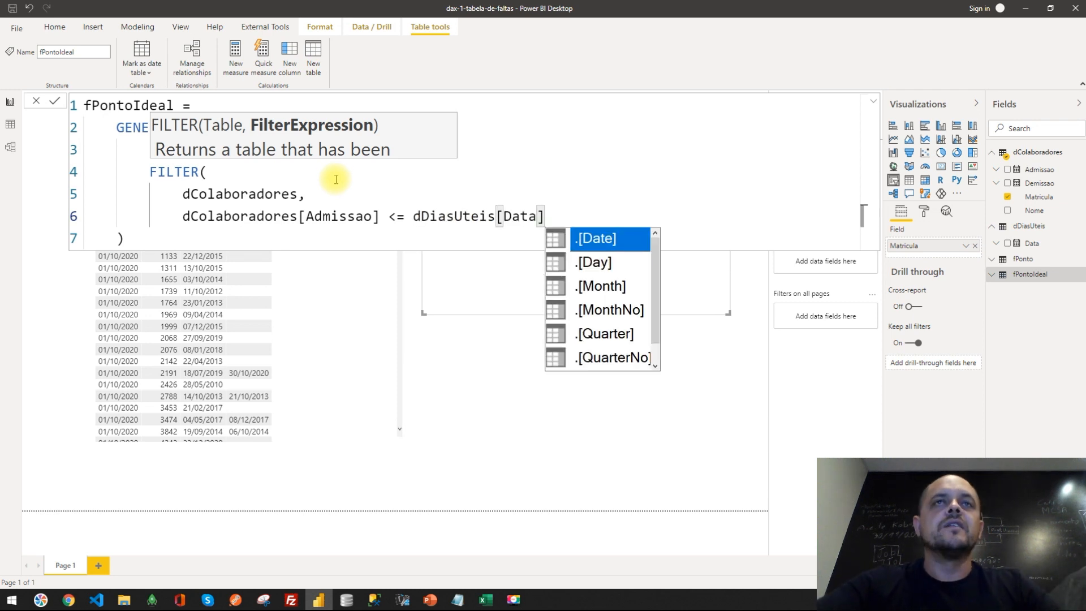
left_click(453, 196)
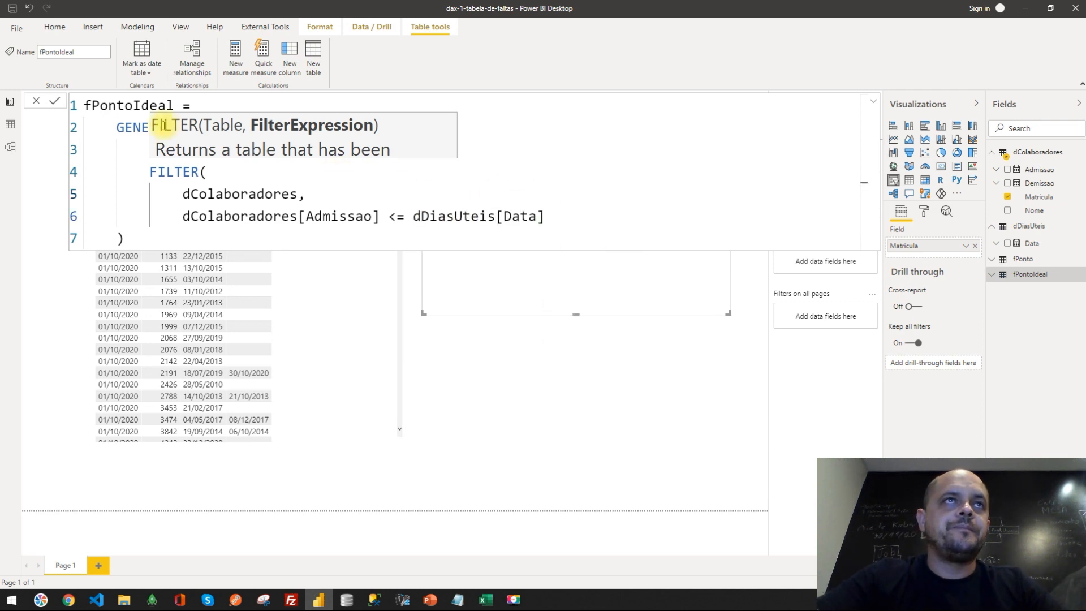
left_click(109, 105)
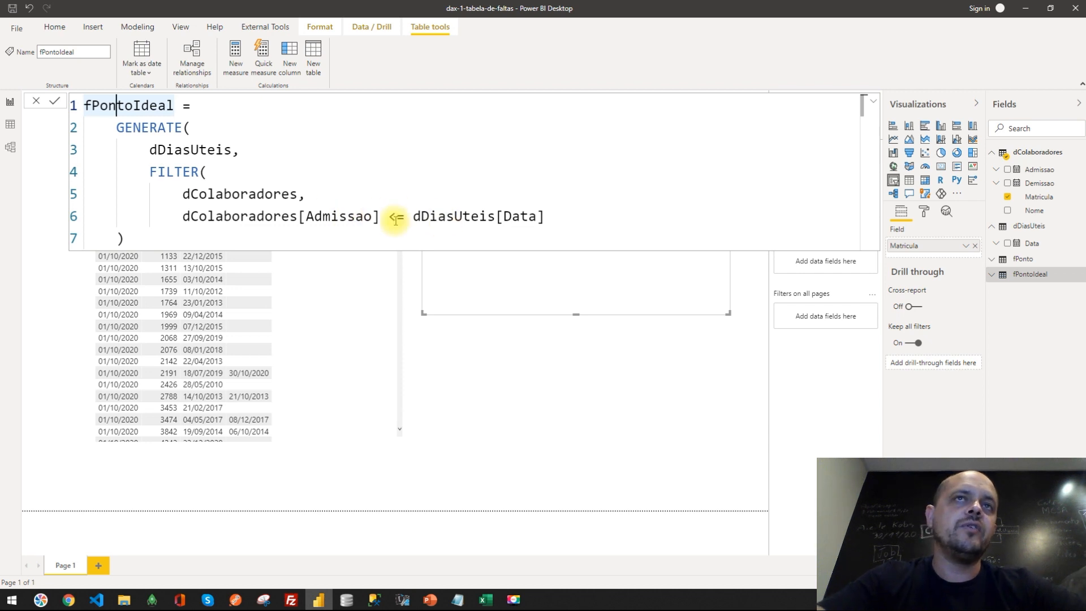
left_click_drag(413, 218, 546, 217)
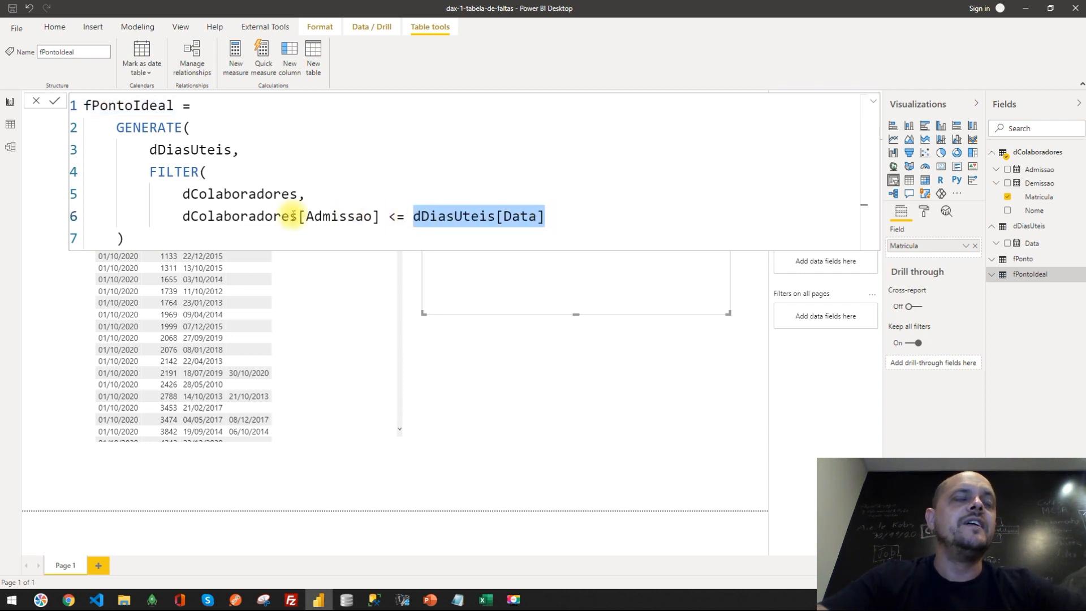
left_click(212, 195)
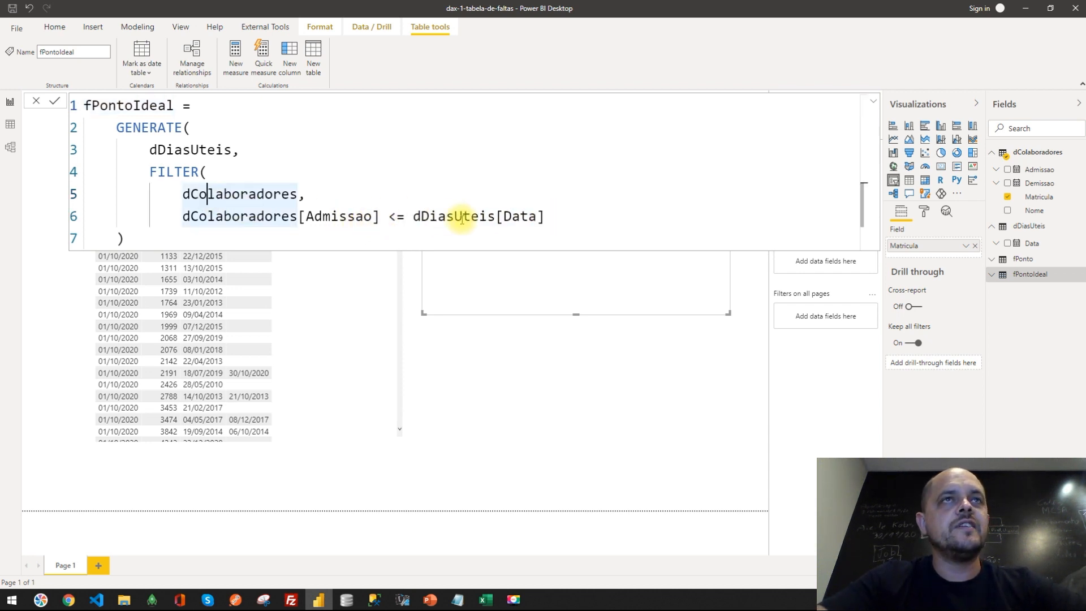
left_click_drag(179, 195, 290, 195)
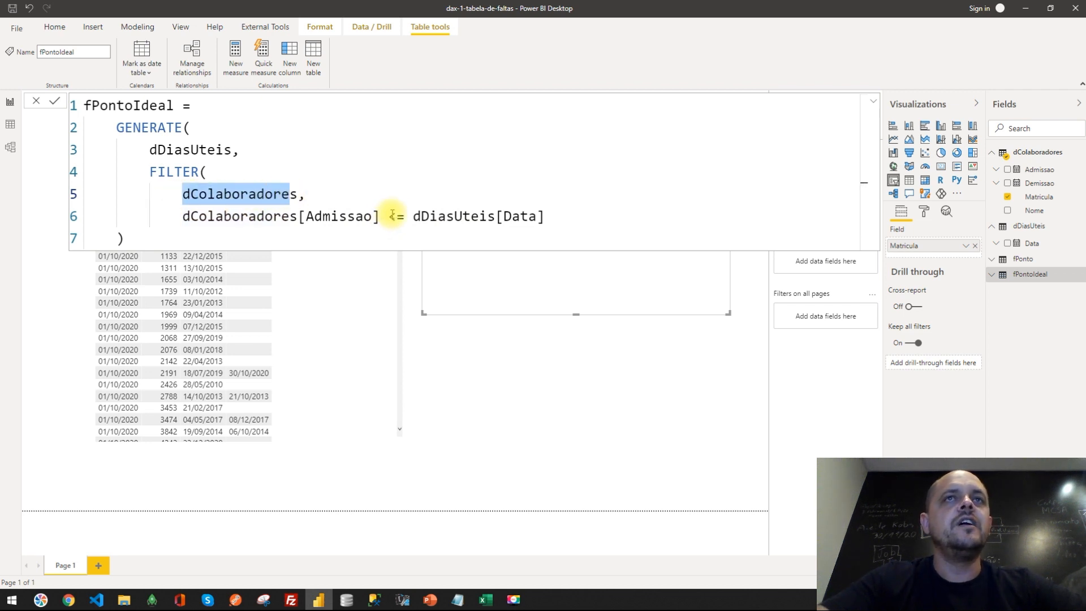
left_click(468, 218)
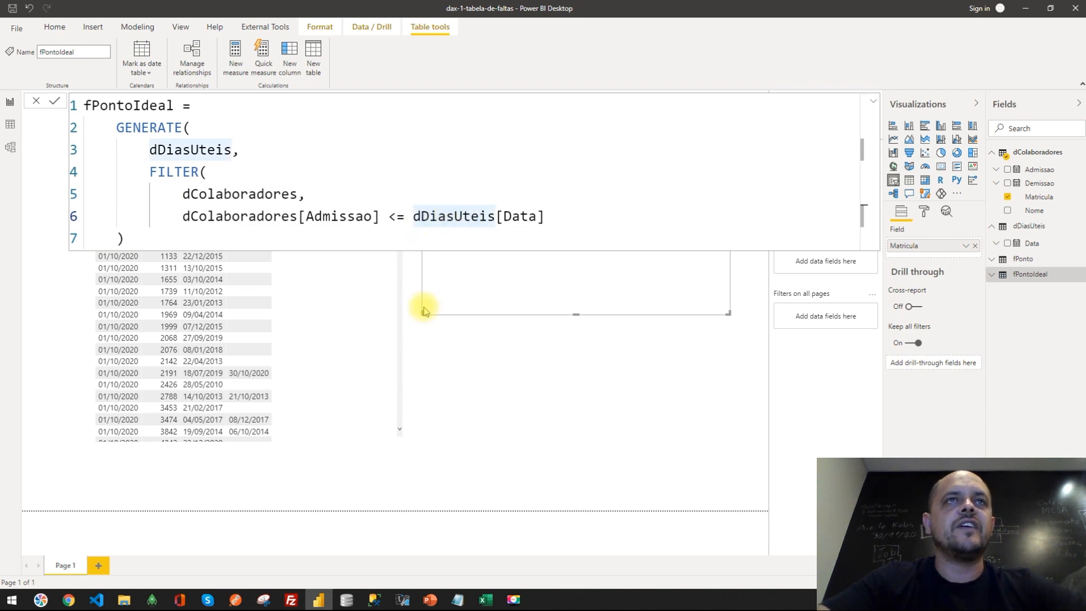
Step: Close the FILTER function after its admission condition on a separate line and apply the fPontoIdeal formula
key("Right")
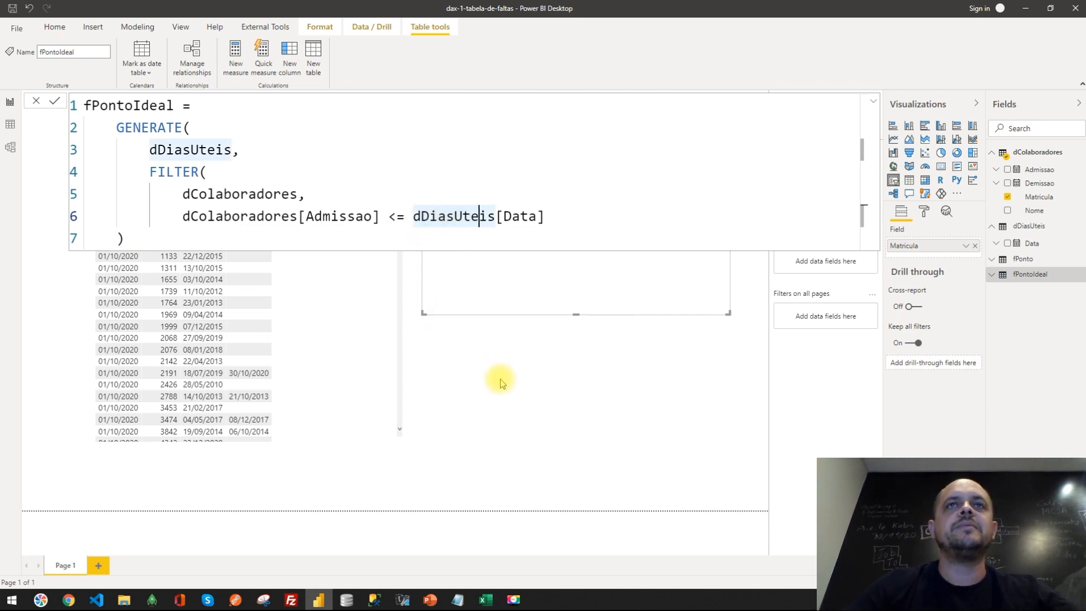
key("End")
key("Return")
key("BackSpace")
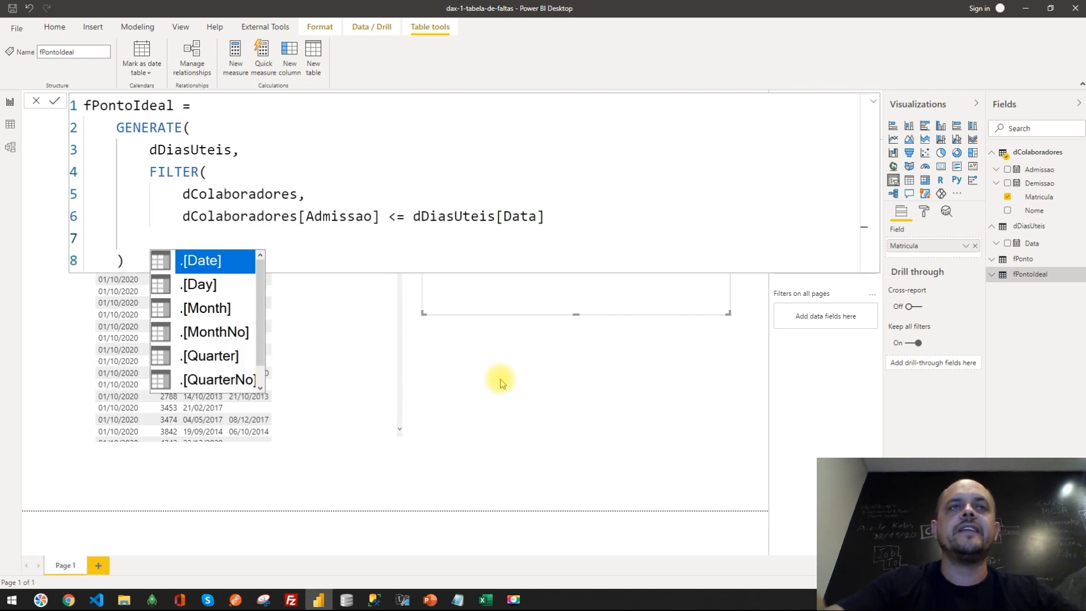
type(")")
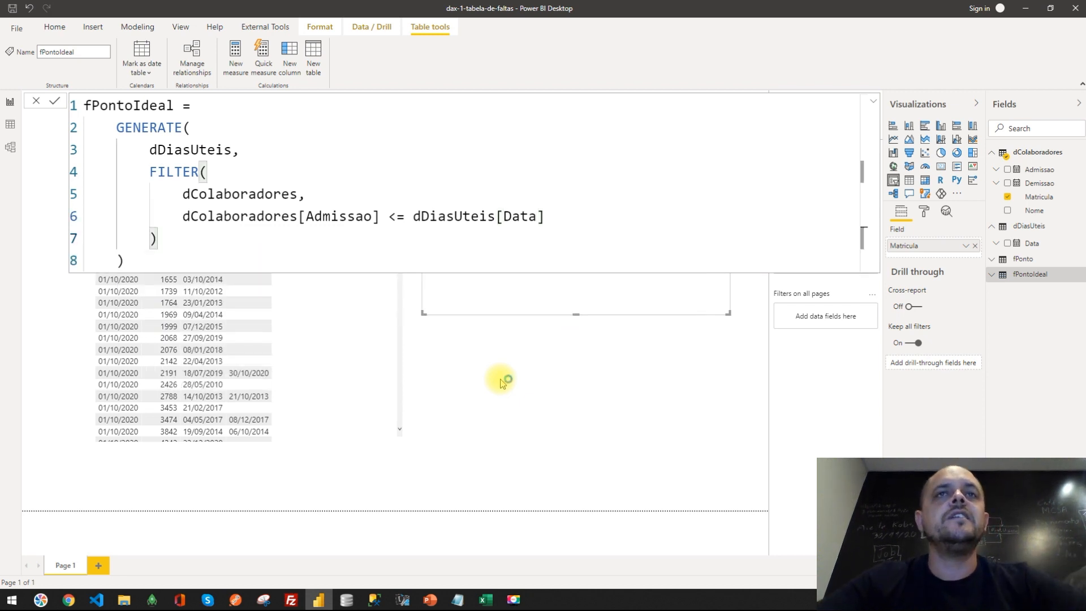
key("Return")
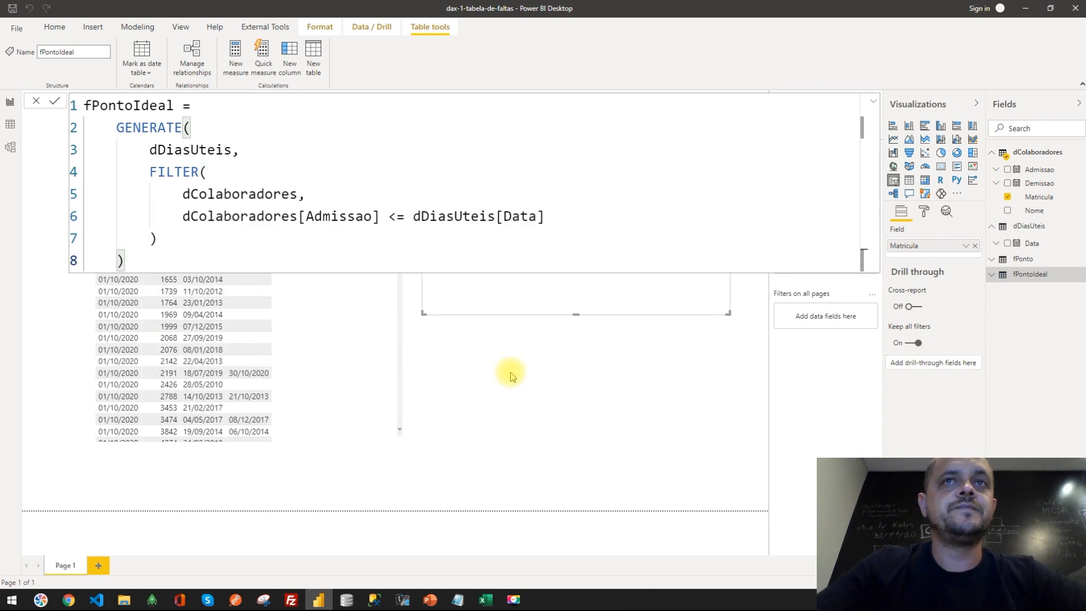
left_click(518, 345)
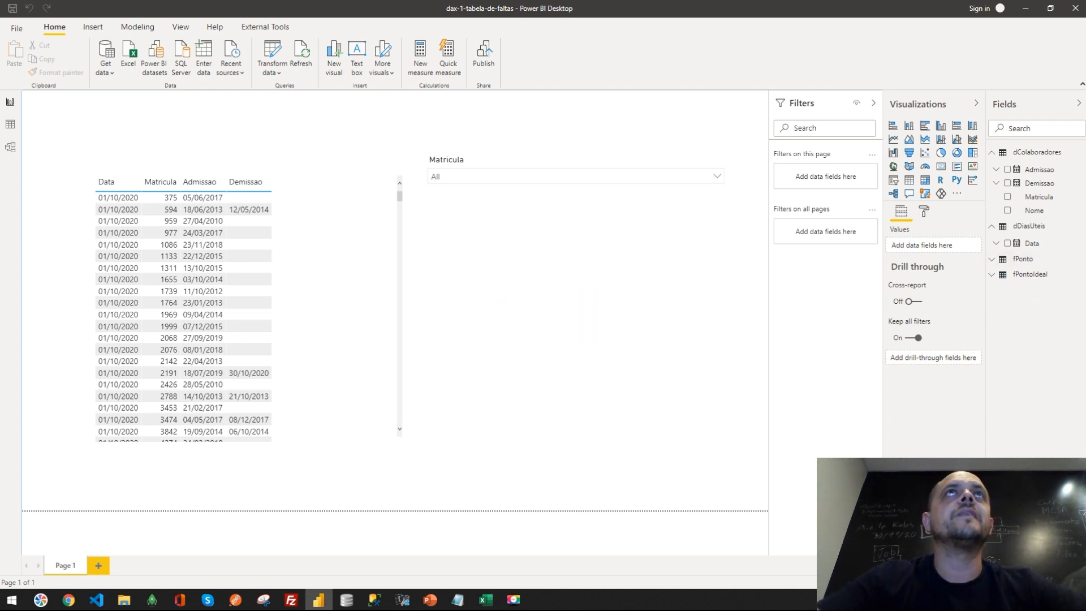
Step: Check the fPontoIdeal rows of the employee admitted 18/06/2013 and dismissed 12/05/2014 through the Matricula slicer, and clear the selection
left_click(495, 178)
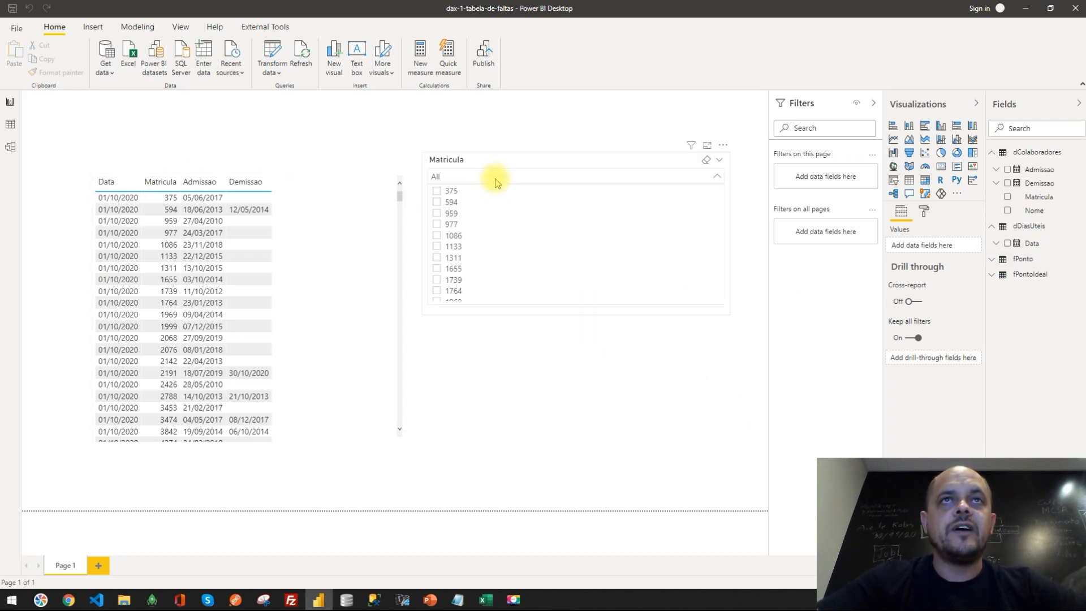
left_click(437, 203)
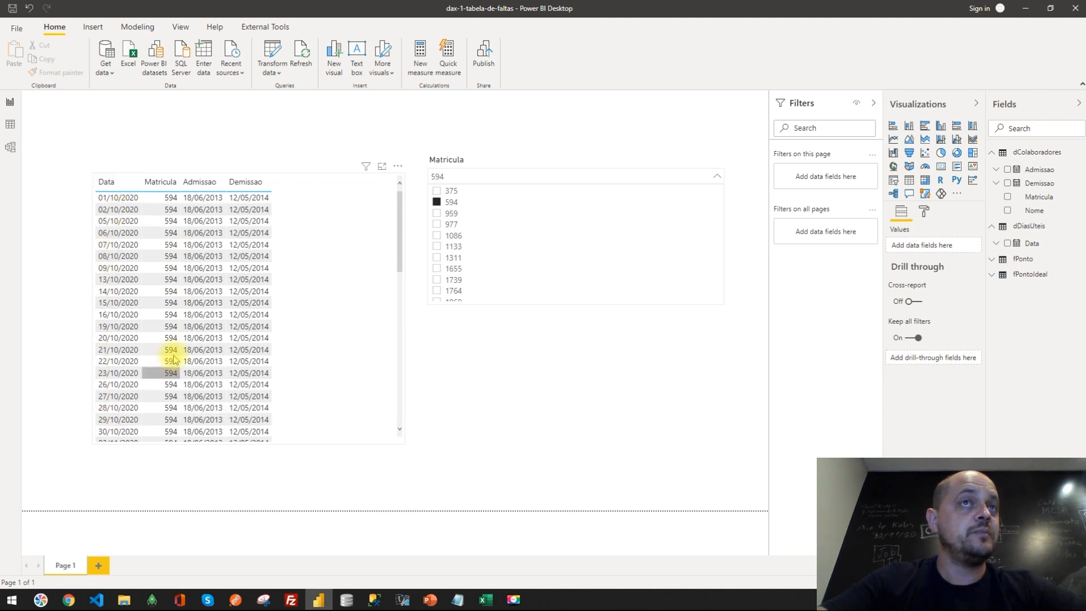
left_click(437, 203)
Step: Filter the table to the employee admitted on 23/12/2020, compare the Data values with the Admissao date, and clear the selection
scroll(498, 226, "down", 3)
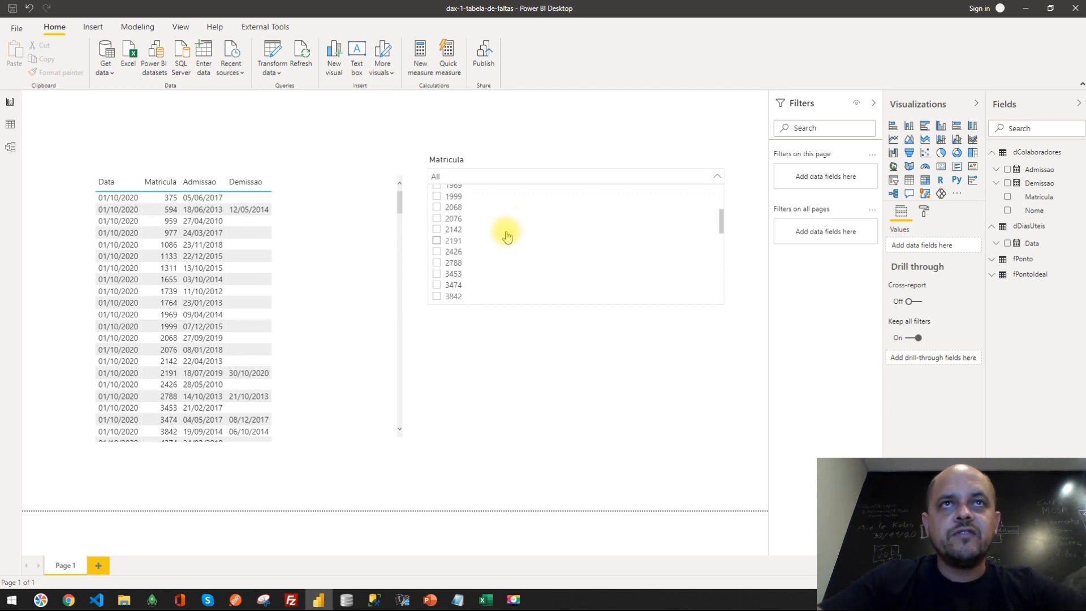
scroll(512, 227, "down", 3)
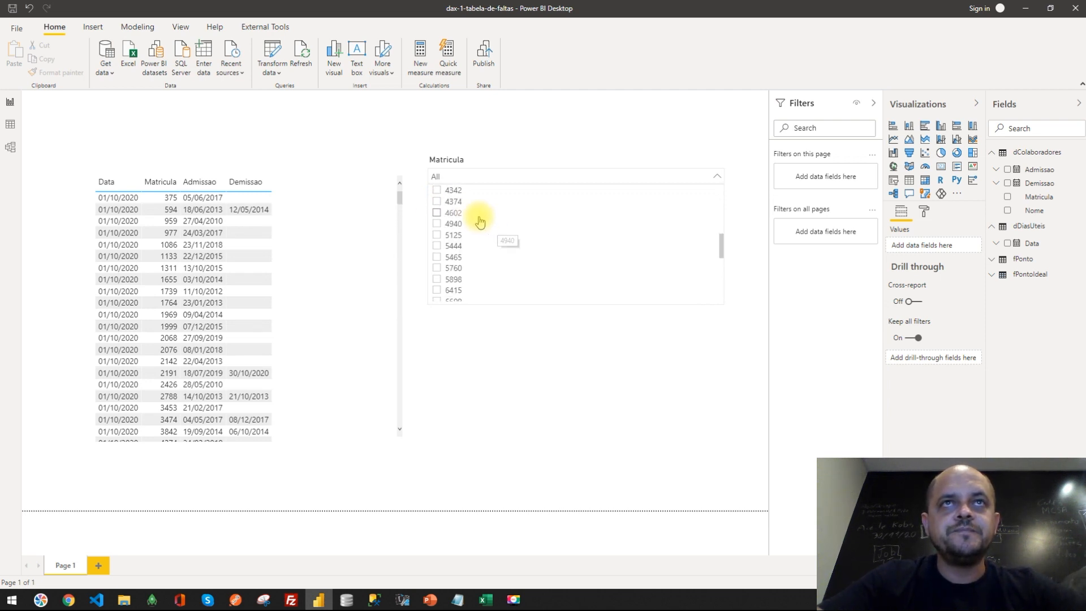
left_click(437, 192)
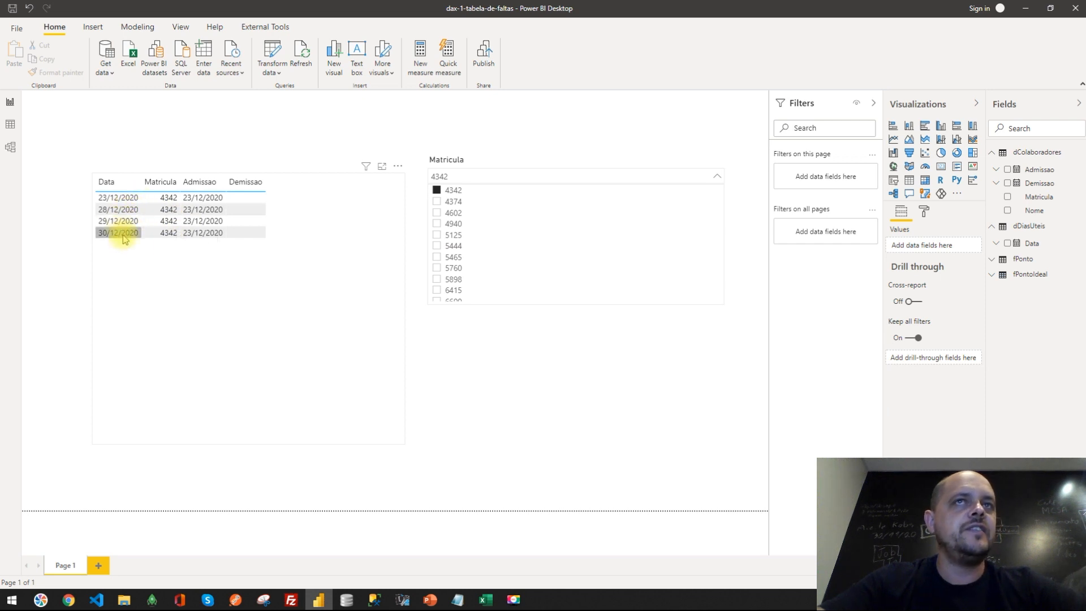
left_click(436, 192)
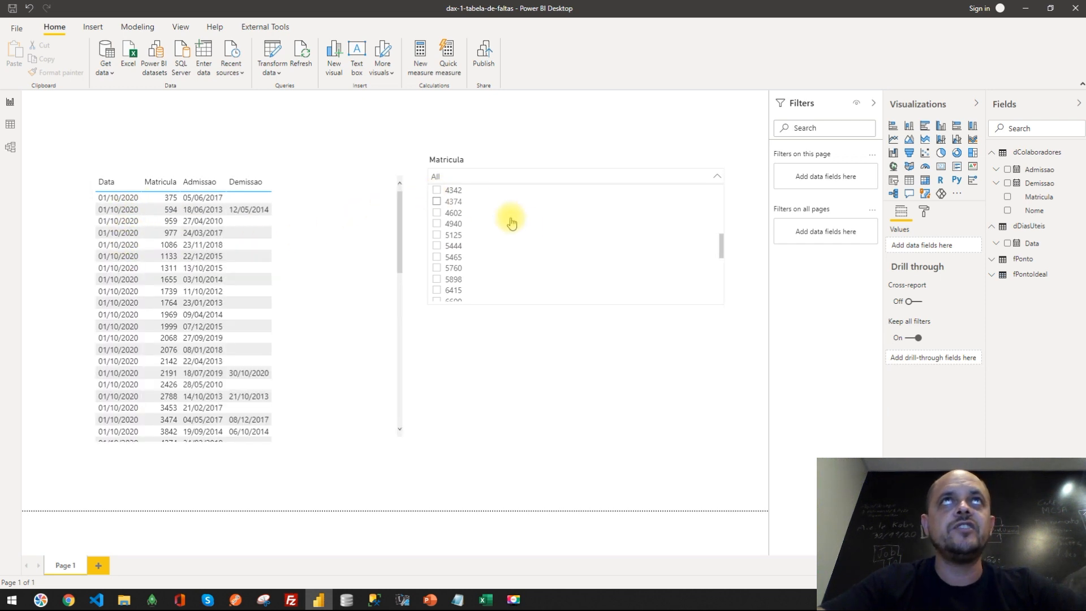
Step: Select the employee admitted 30/10/2020 and dismissed 14/12/2020 in the Matricula slicer and check the first and last Data values
scroll(527, 244, "down", 5)
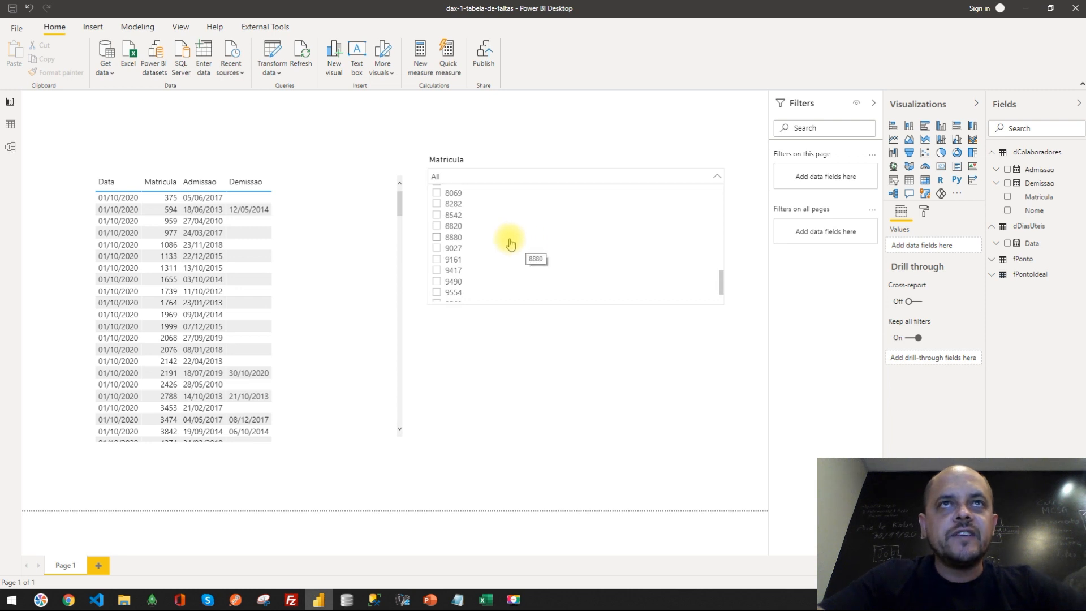
scroll(512, 243, "up", 3)
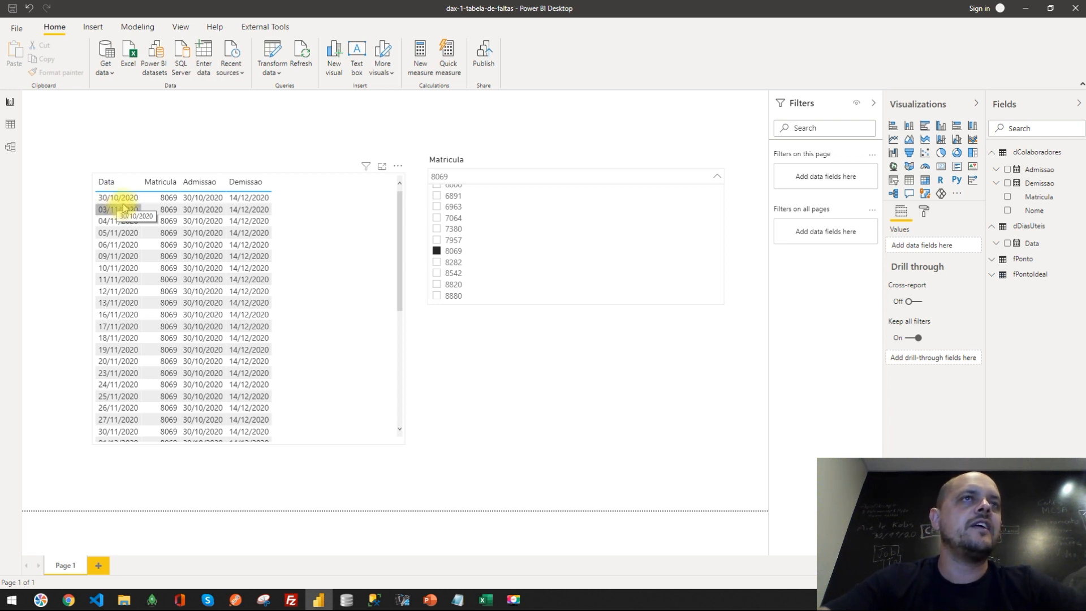
scroll(146, 260, "down", 3)
scroll(145, 266, "down", 3)
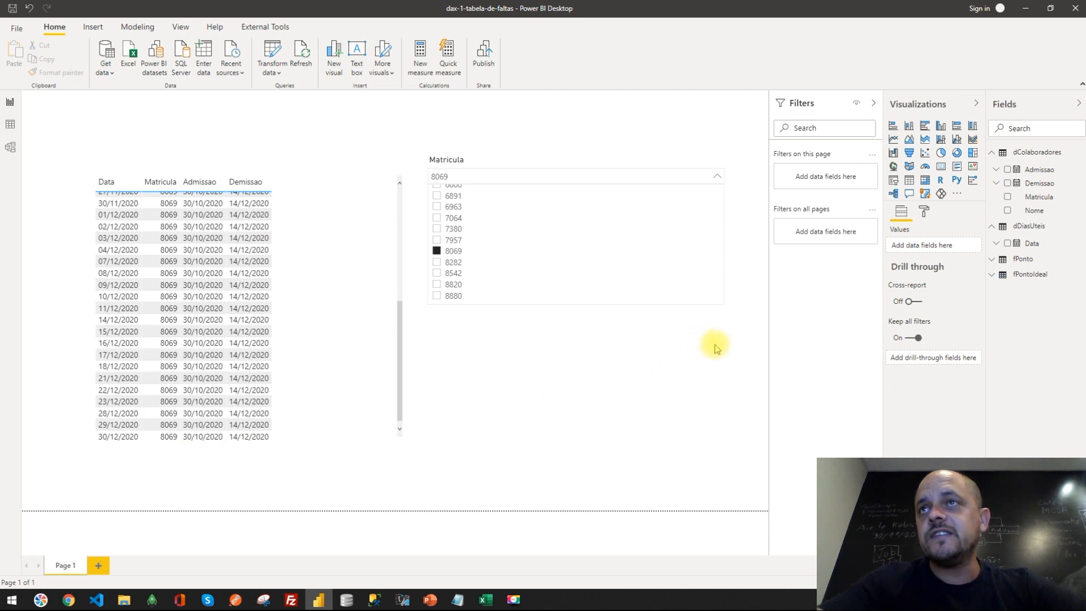
Step: Reopen the fPontoIdeal formula and append && after the admission condition, with a new line below it
left_click(1030, 274)
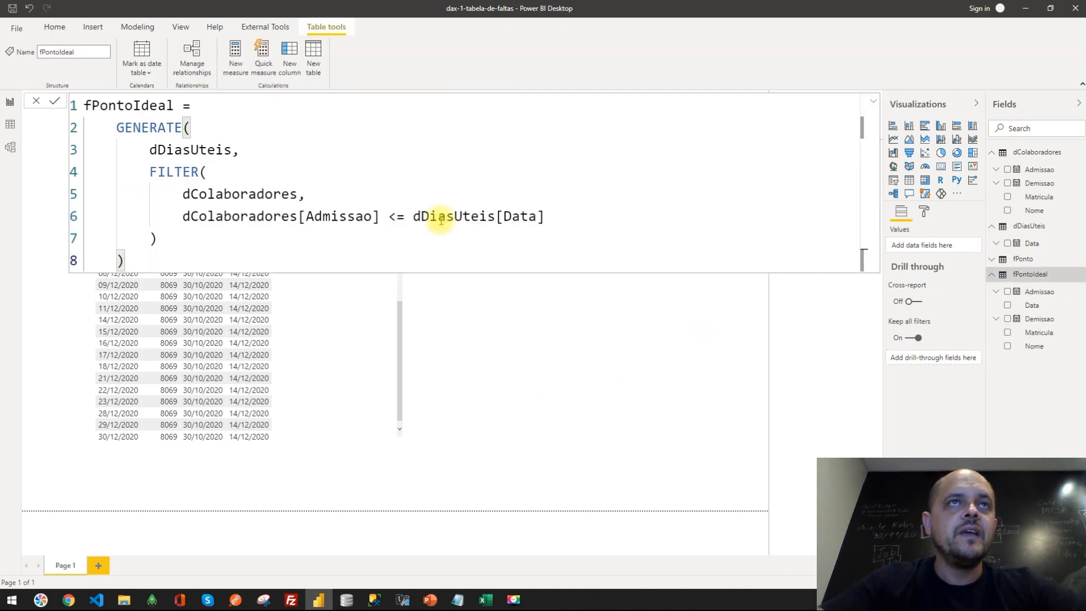
left_click_drag(183, 218, 578, 219)
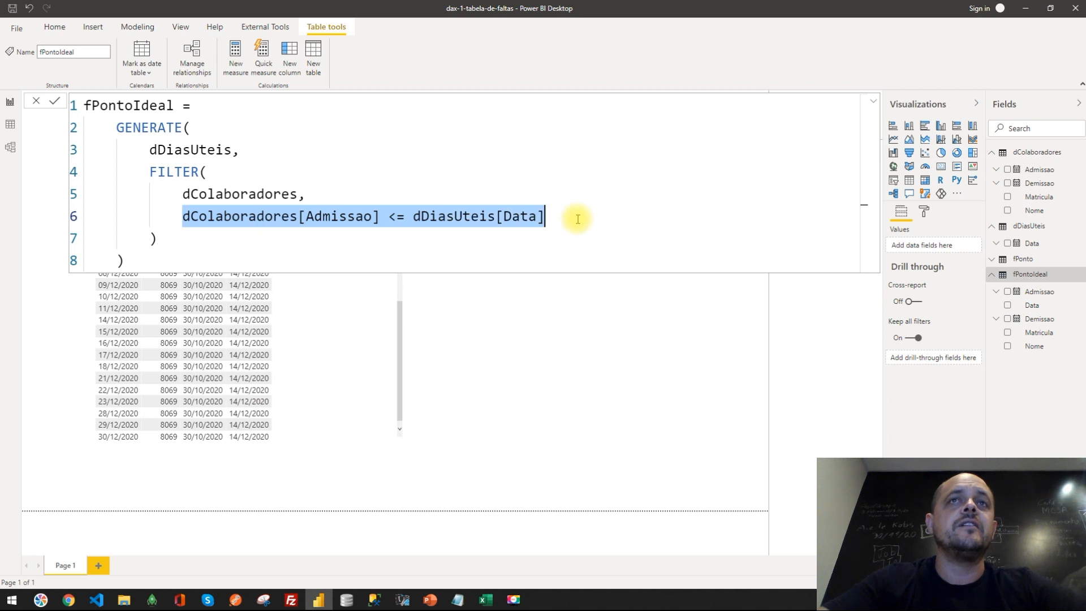
left_click(578, 215)
type("&&")
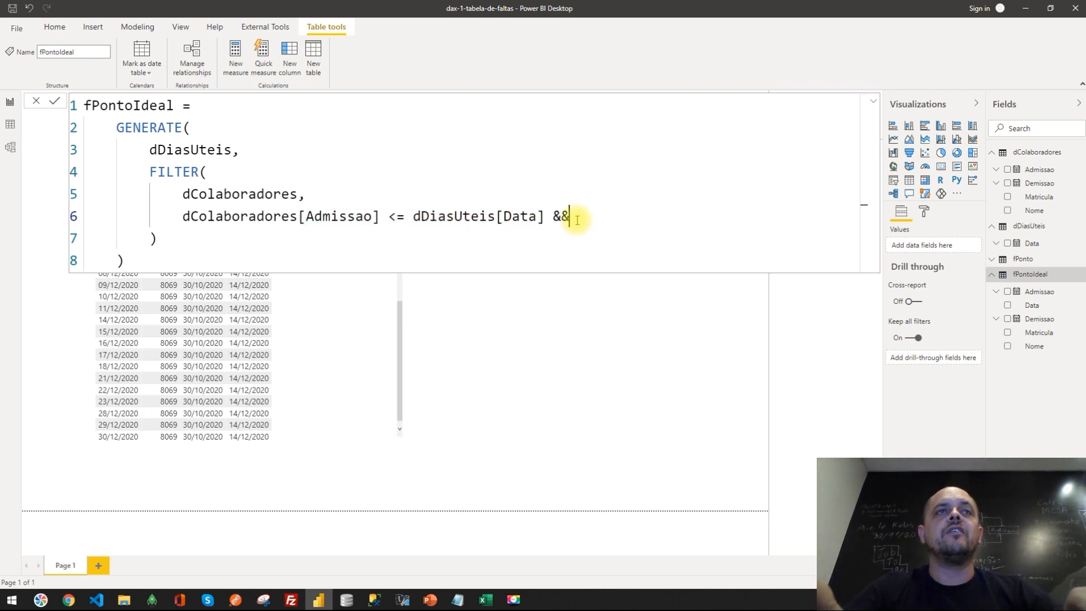
key("Return")
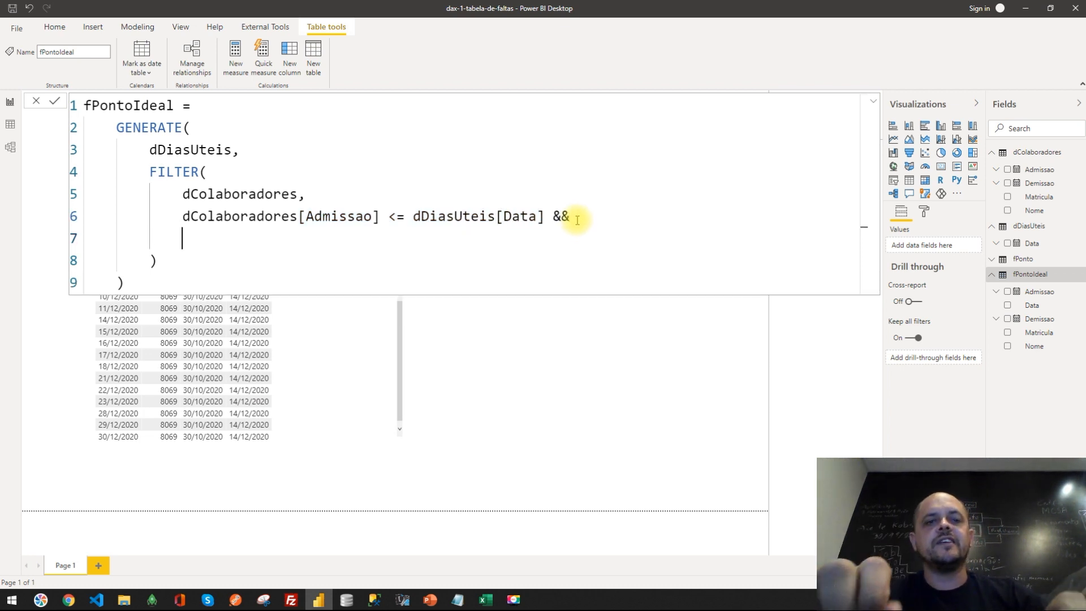
Step: Add the second filter condition dColaboradores[Demissao] > dDiasUteis[Data] to fPontoIdeal and apply the formula
type("dCol")
key("Down")
key("Down")
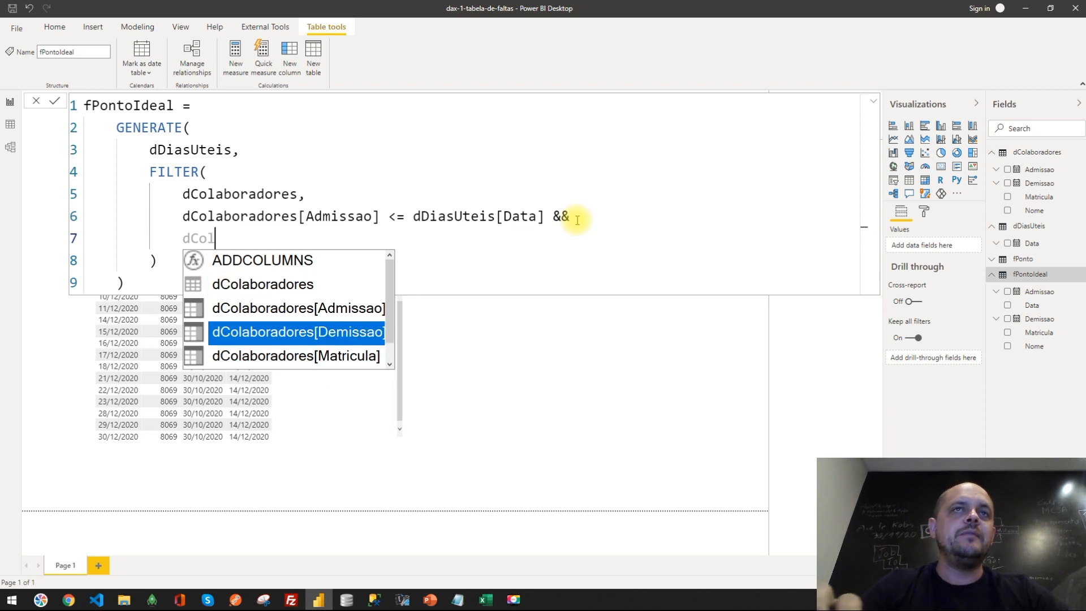
key("Tab")
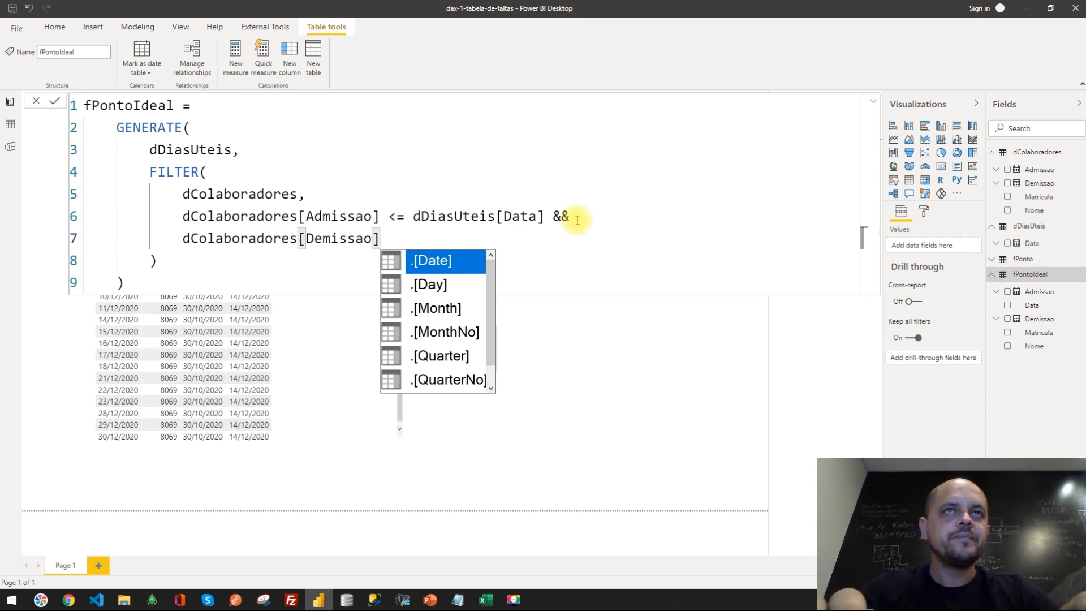
type(">")
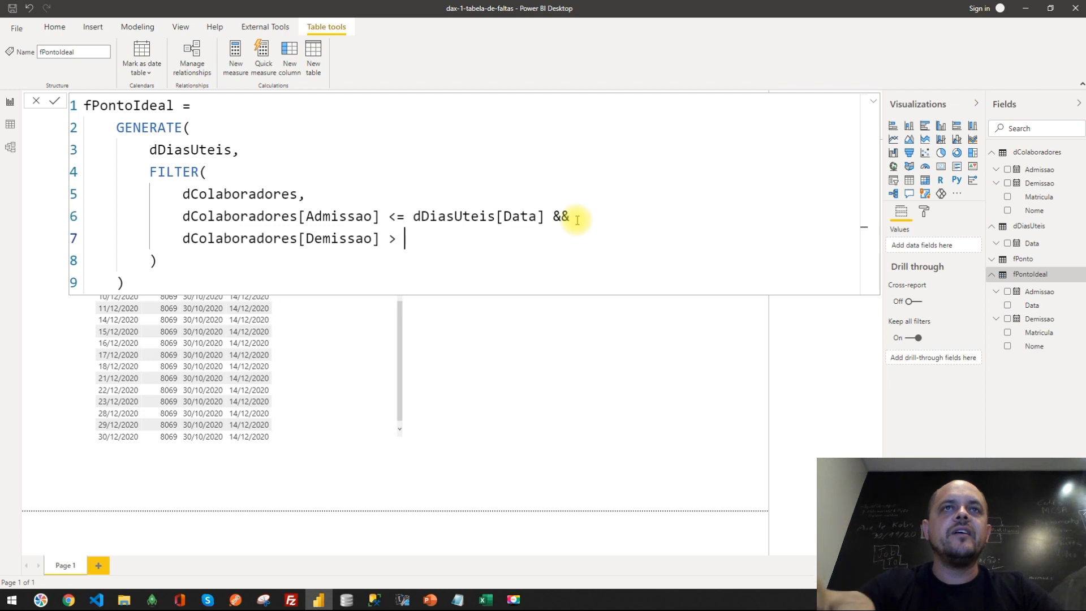
type(" dDi")
key("Down")
key("Tab")
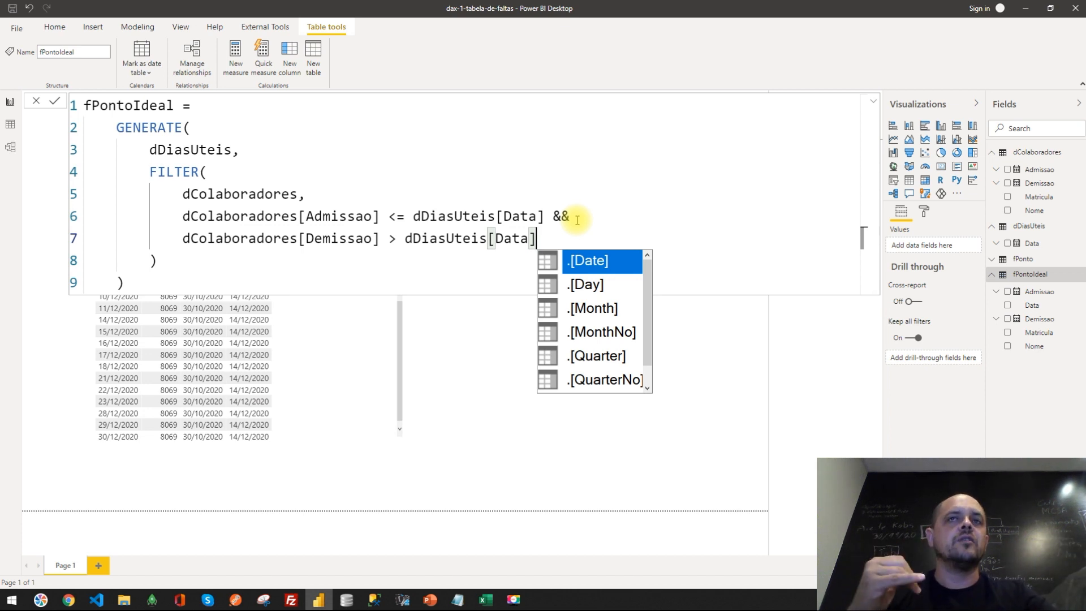
key("Escape")
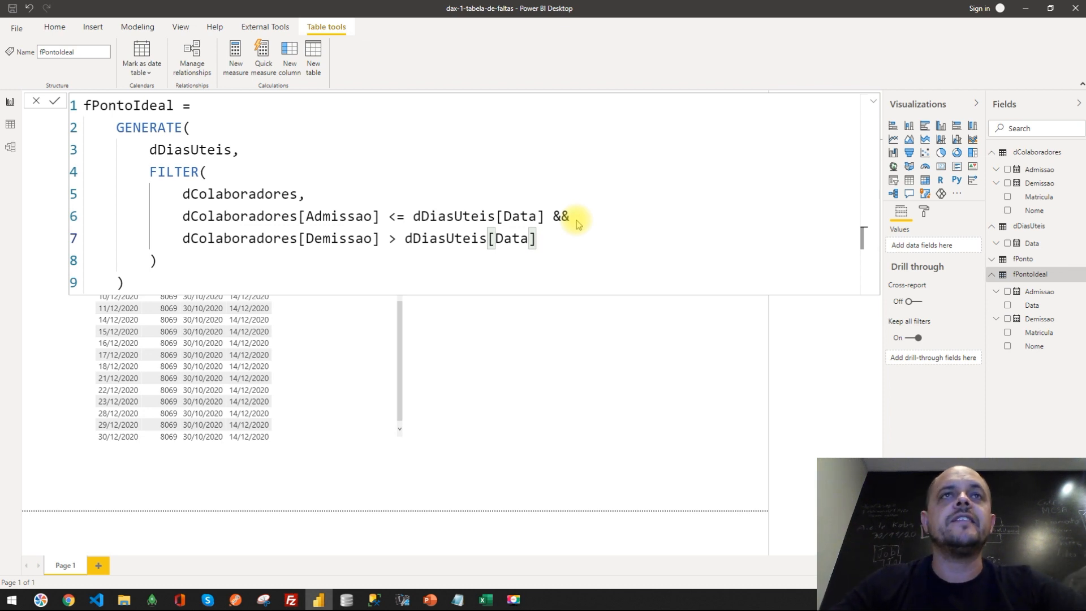
key("Return")
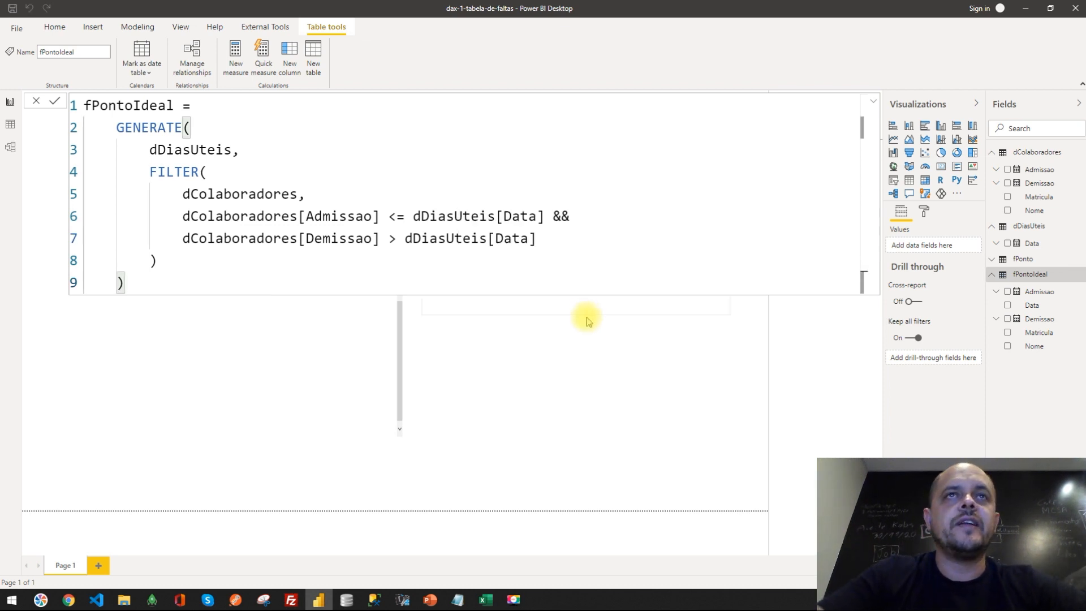
Step: Select the table visual and check the filtered employee's first and last Data values against the Admissao and Demissao dates
left_click(315, 403)
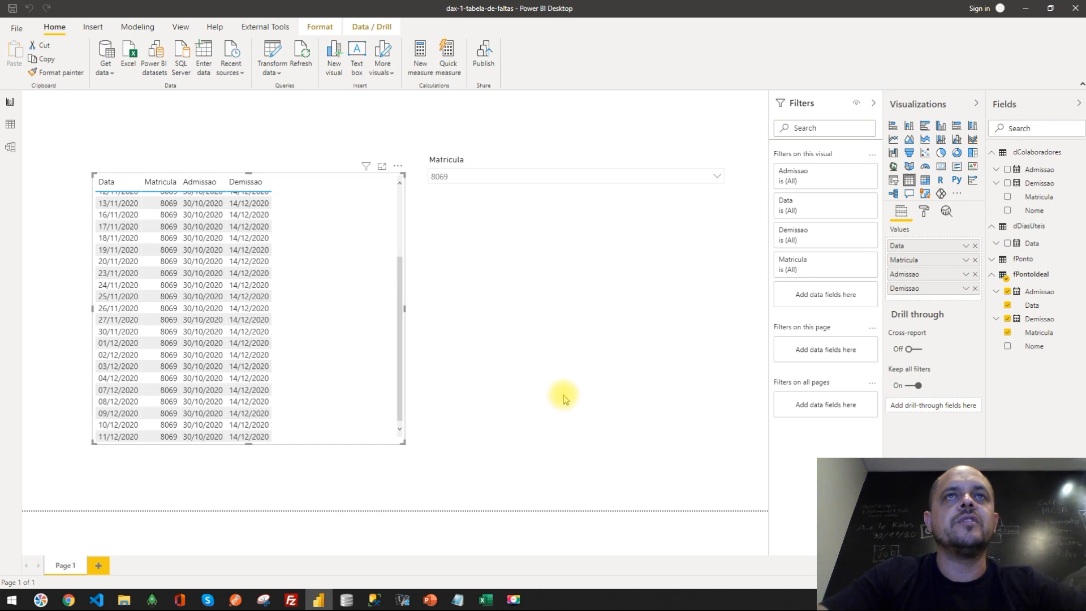
scroll(373, 305, "up", 5)
scroll(348, 302, "down", 3)
scroll(339, 310, "up", 3)
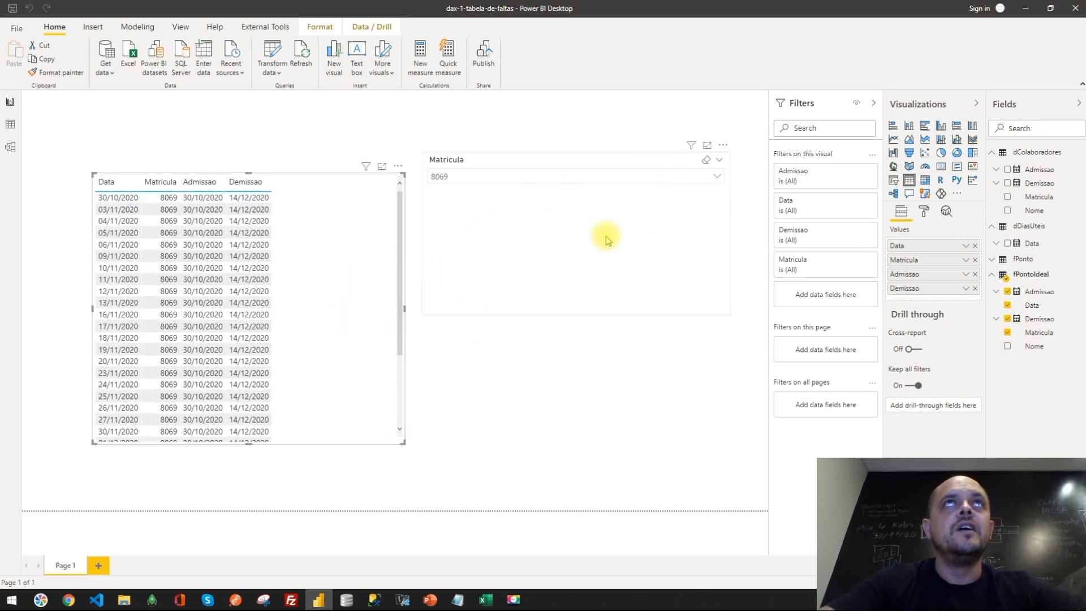
Step: Check the table for the employee admitted on 23/12/2020, who has no dismissal date, and clear the Matricula slicer's selection
left_click(718, 177)
scroll(511, 248, "down", 5)
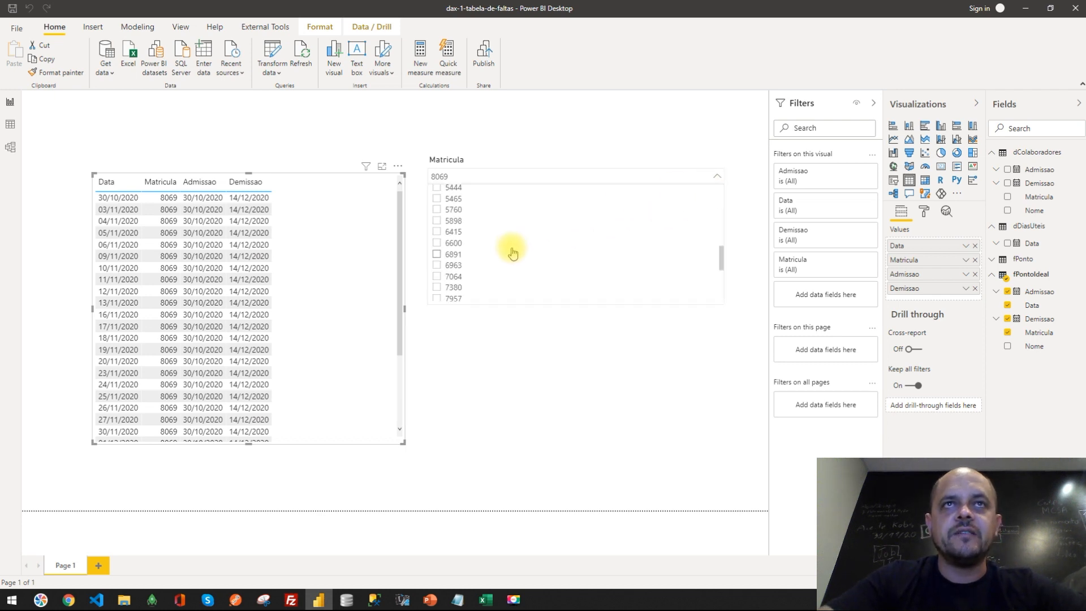
scroll(512, 252, "up", 3)
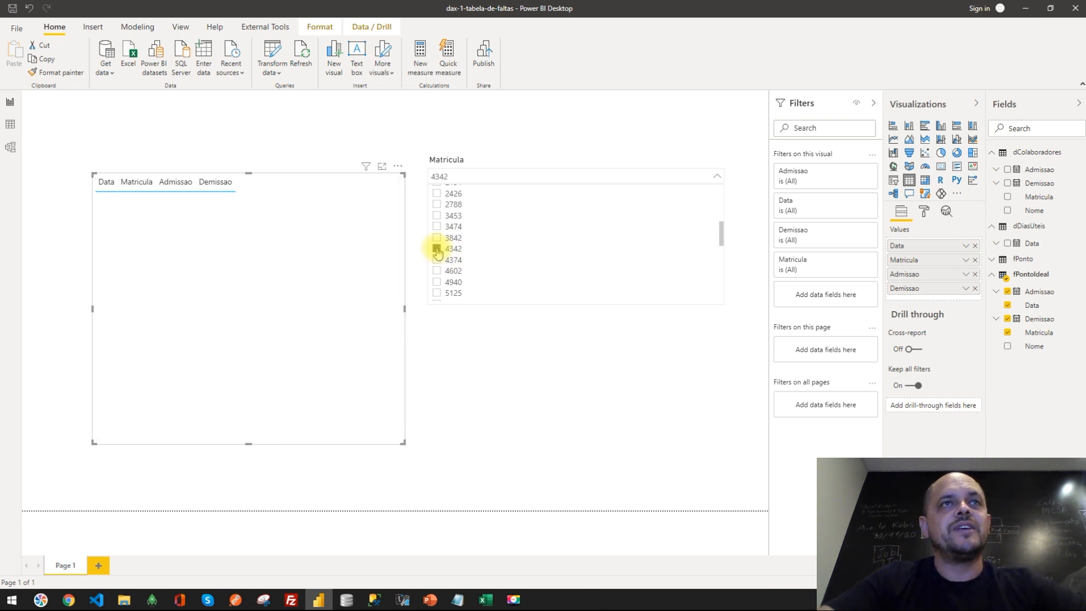
left_click(438, 249)
Step: Examine the unfiltered fPontoIdeal rows from start to end, comparing each employee's Data values with the Admissao and Demissao dates
scroll(315, 230, "down", 10)
scroll(306, 284, "up", 10)
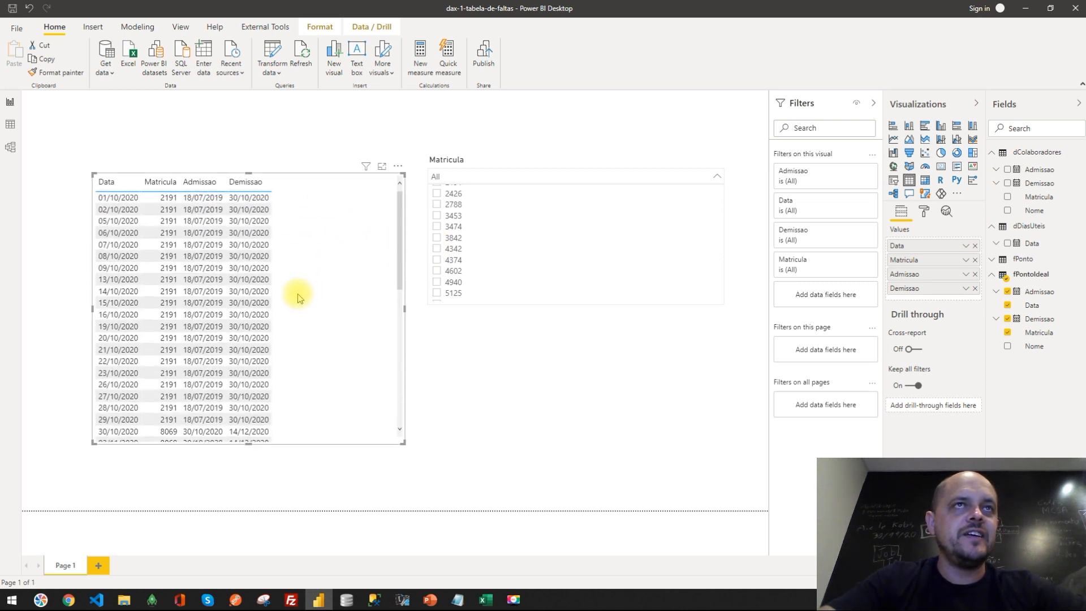
scroll(340, 298, "up", 1)
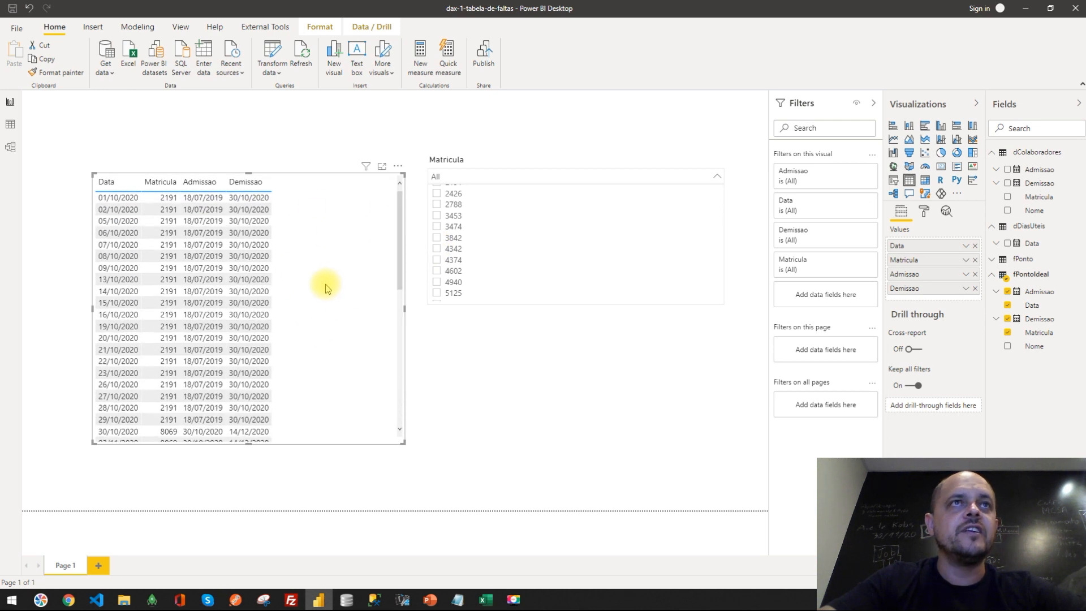
scroll(334, 265, "down", 10)
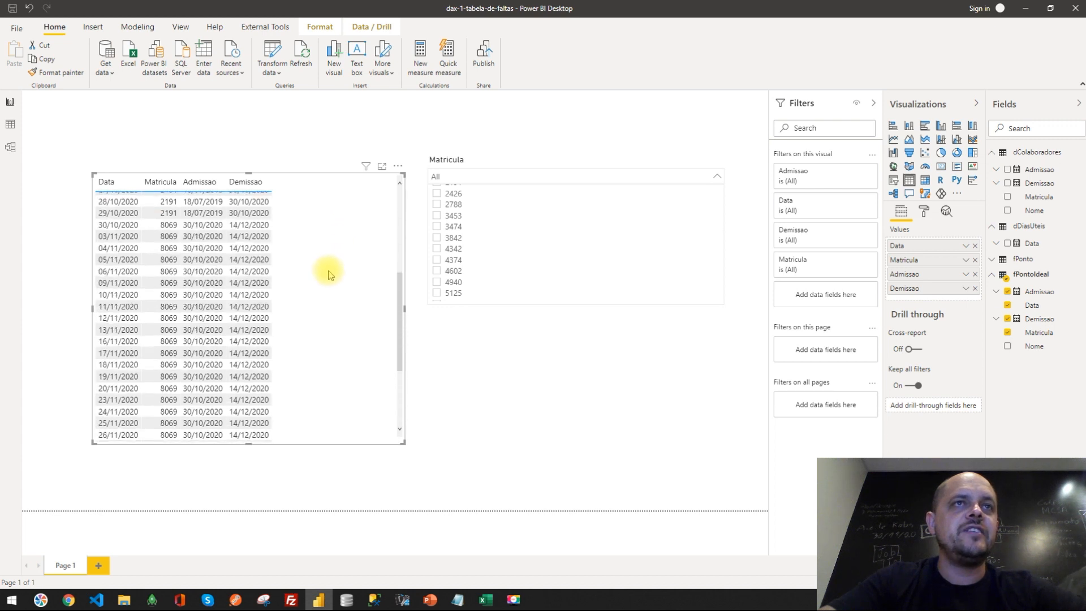
scroll(318, 299, "up", 10)
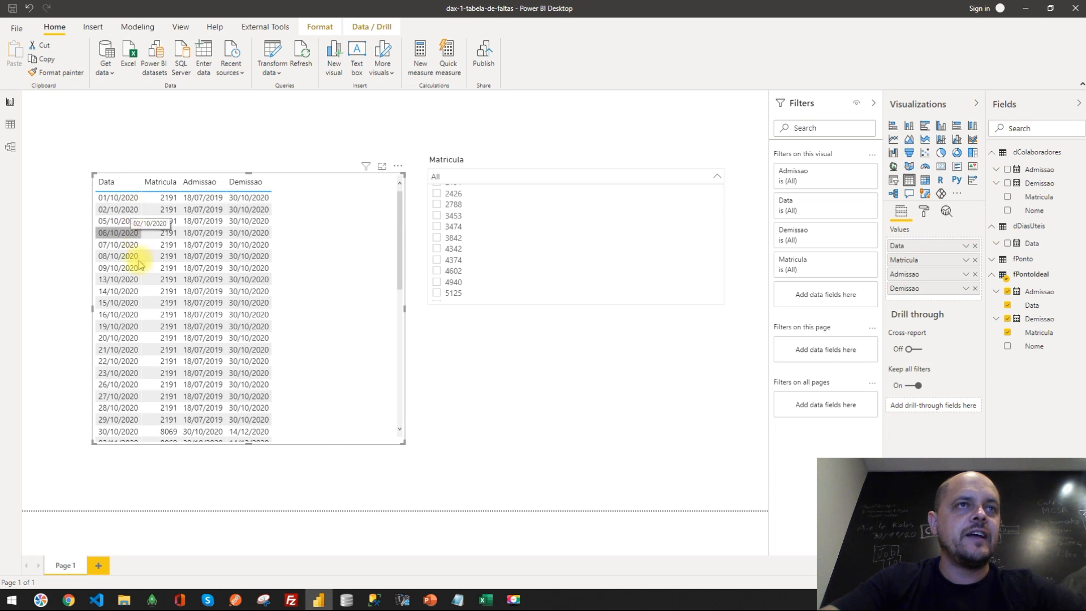
scroll(158, 293, "down", 1)
scroll(158, 293, "down", 4)
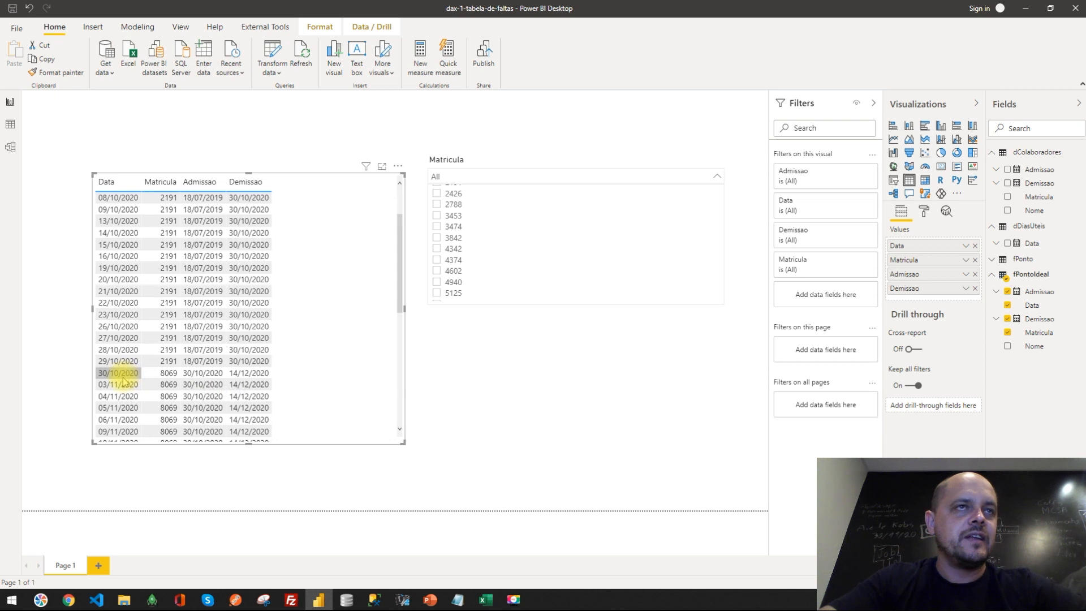
scroll(125, 377, "down", 8)
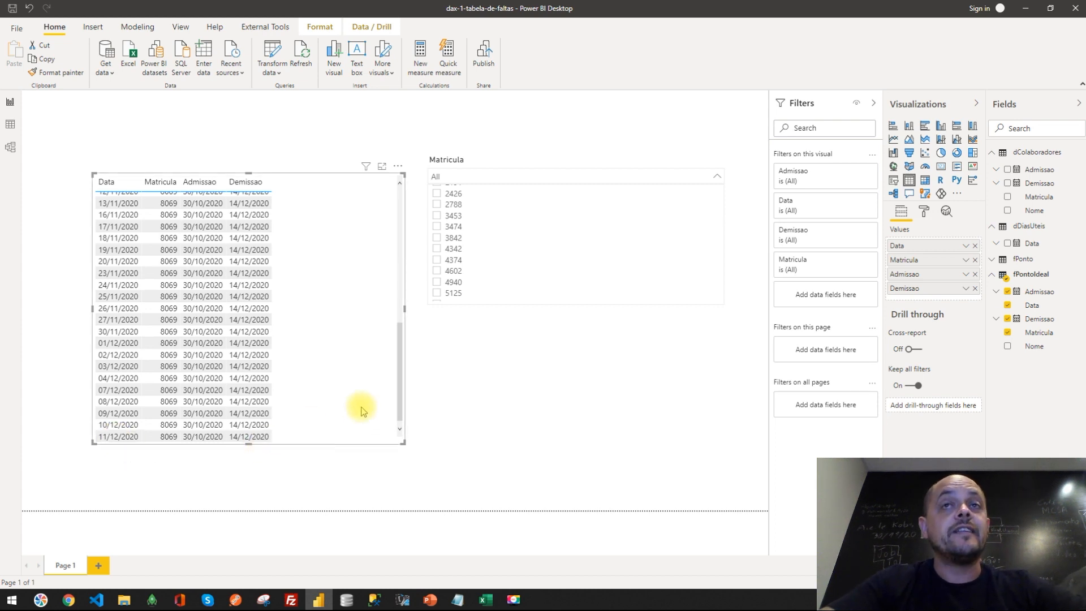
scroll(310, 311, "up", 10)
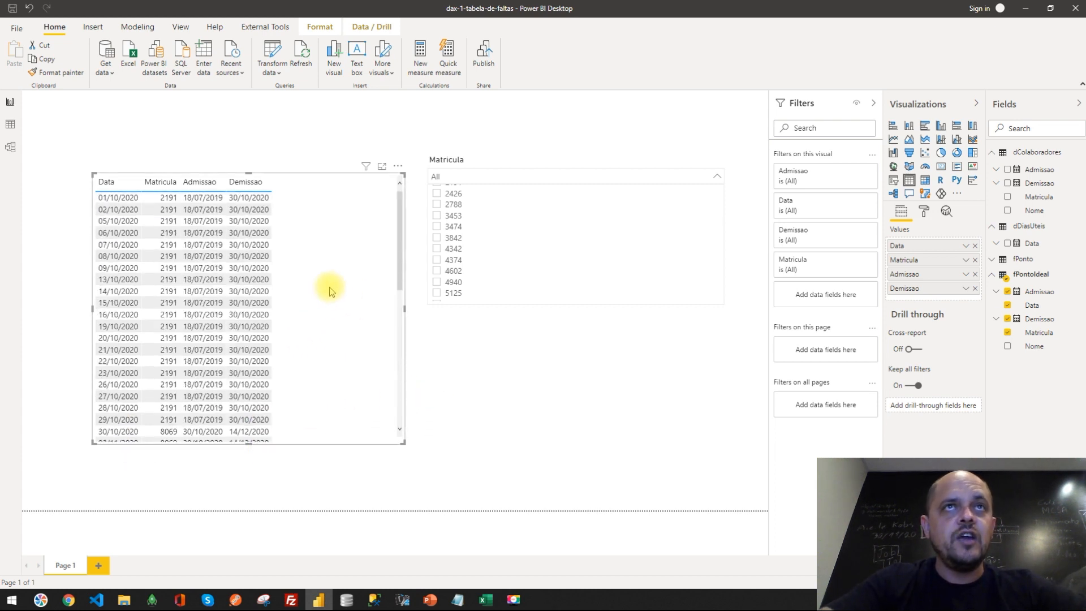
Step: Open the fPontoIdeal formula, insert an opening parenthesis before the dColaboradores[Demissao] condition and append the || operator after it
left_click(718, 177)
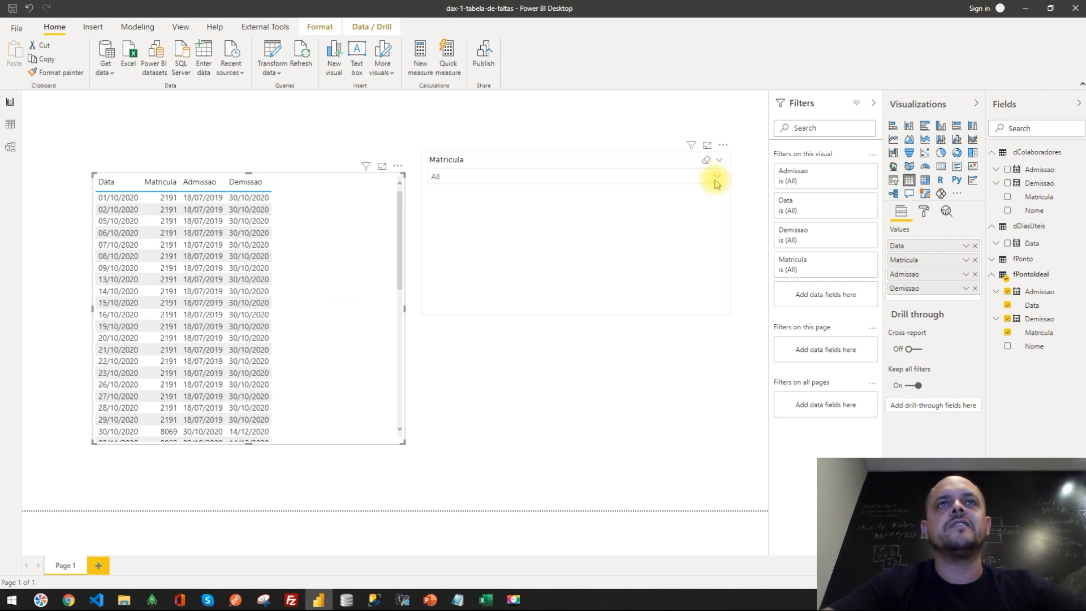
left_click(1040, 275)
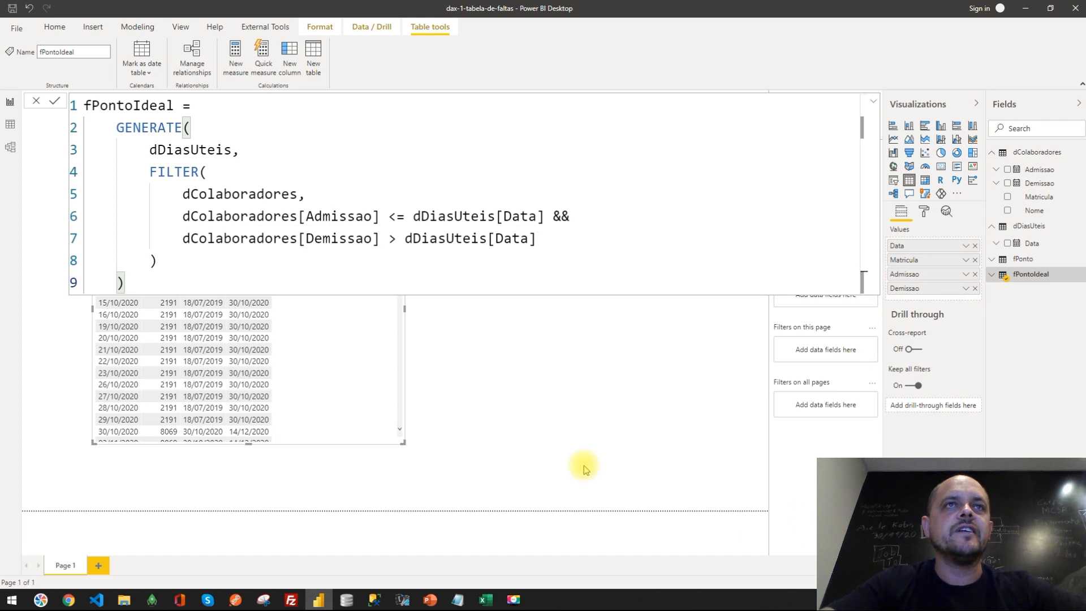
left_click(184, 238)
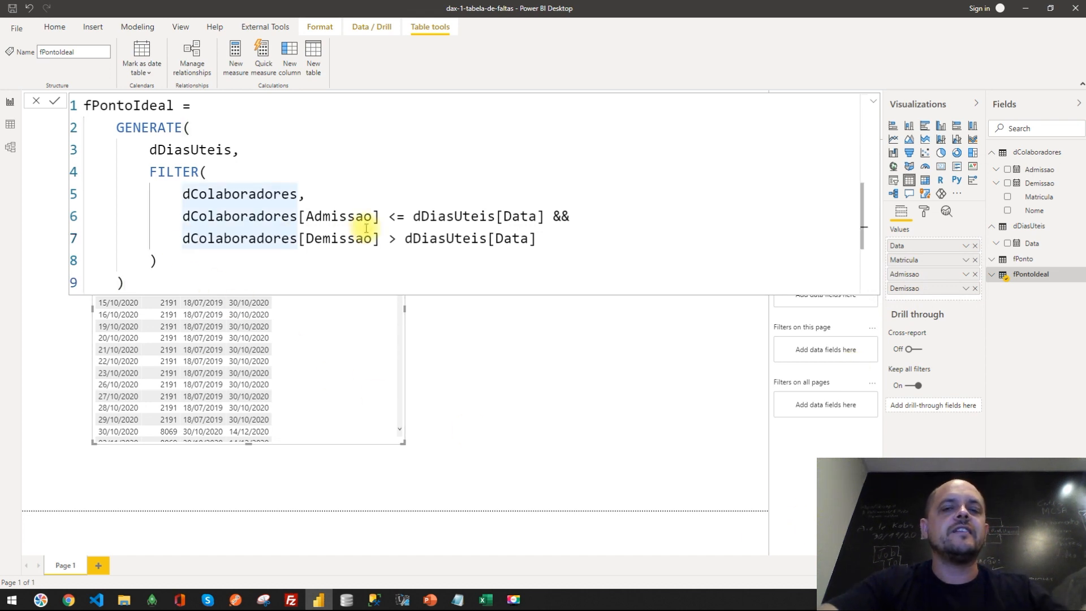
type("(")
key("End")
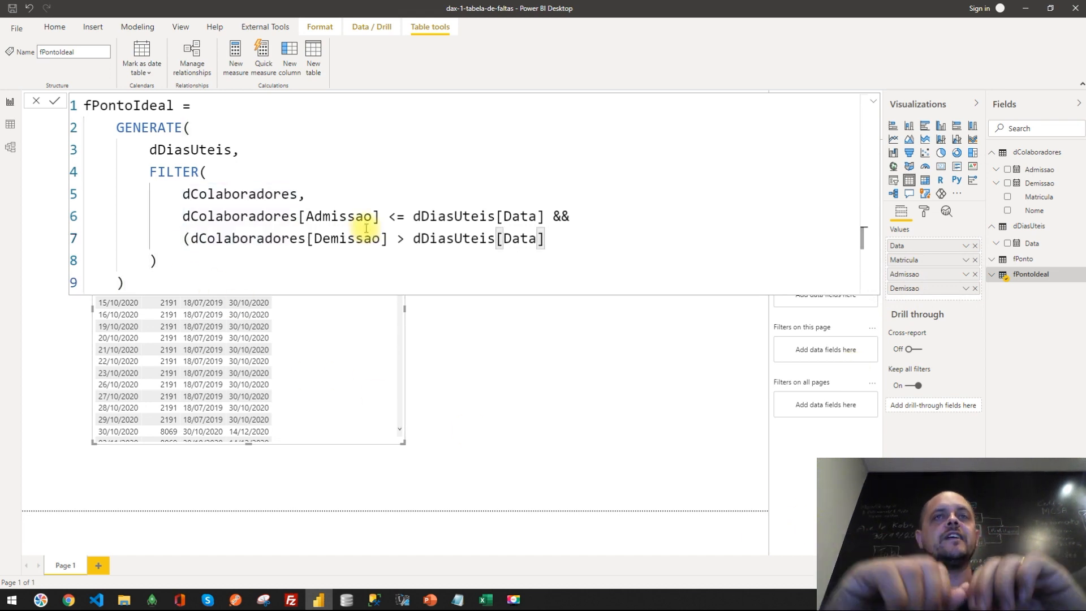
type("||")
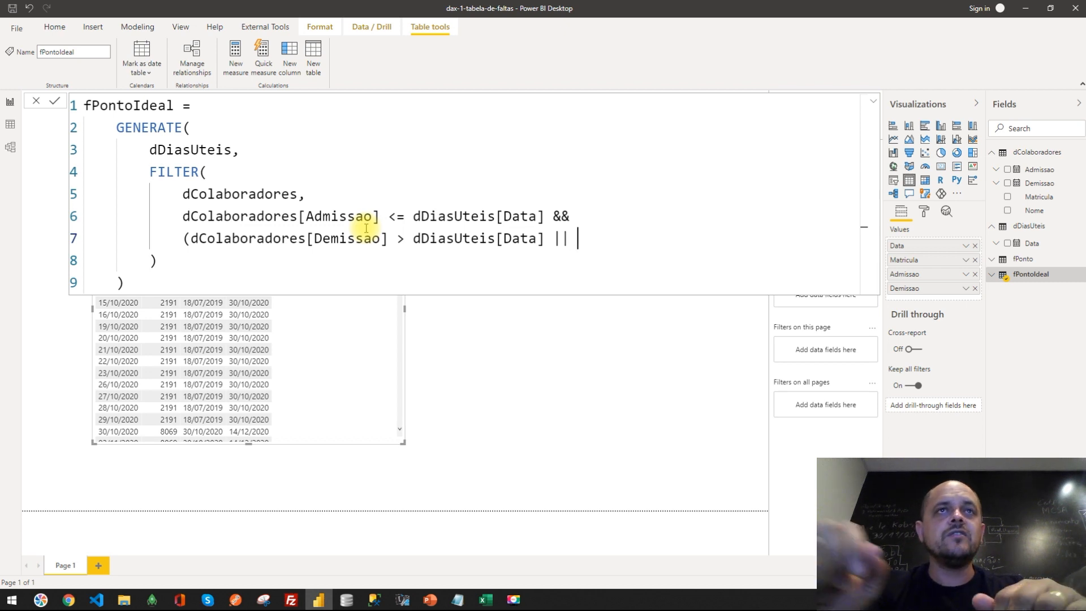
Step: Complete the OR condition in fPontoIdeal with ISBLANK(dColaboradores[Demissao]) to include employees without a dismissal date
type("isbl")
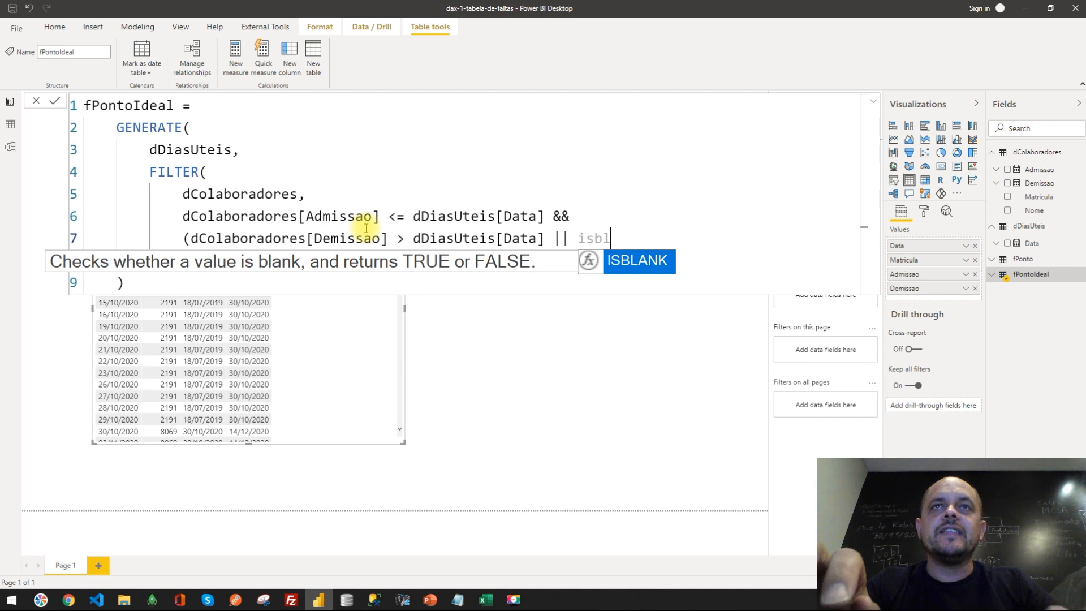
key("Tab")
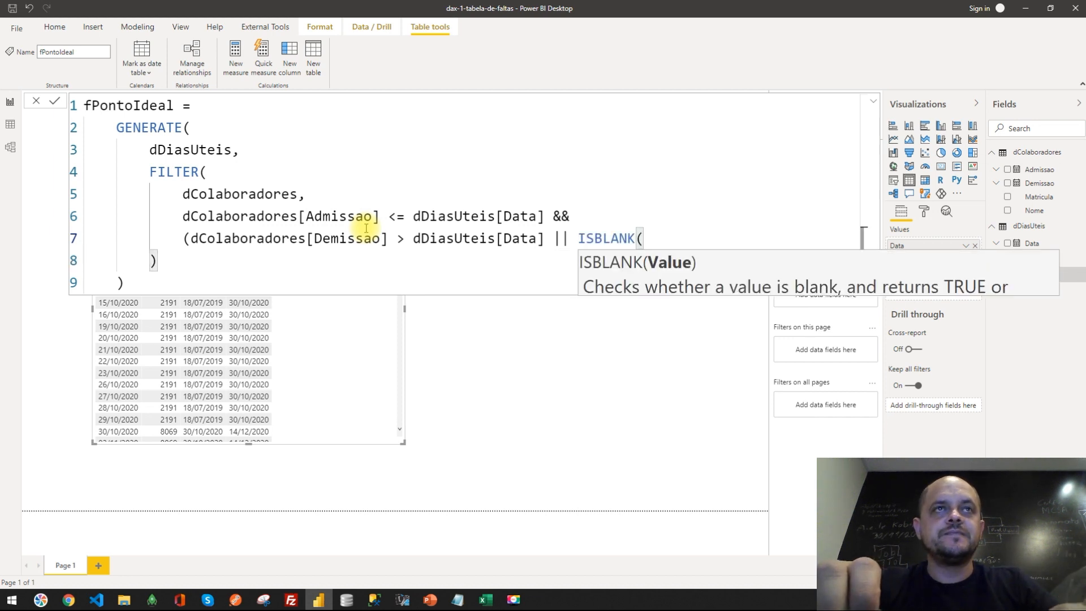
type("dCol")
key("Down")
key("Down")
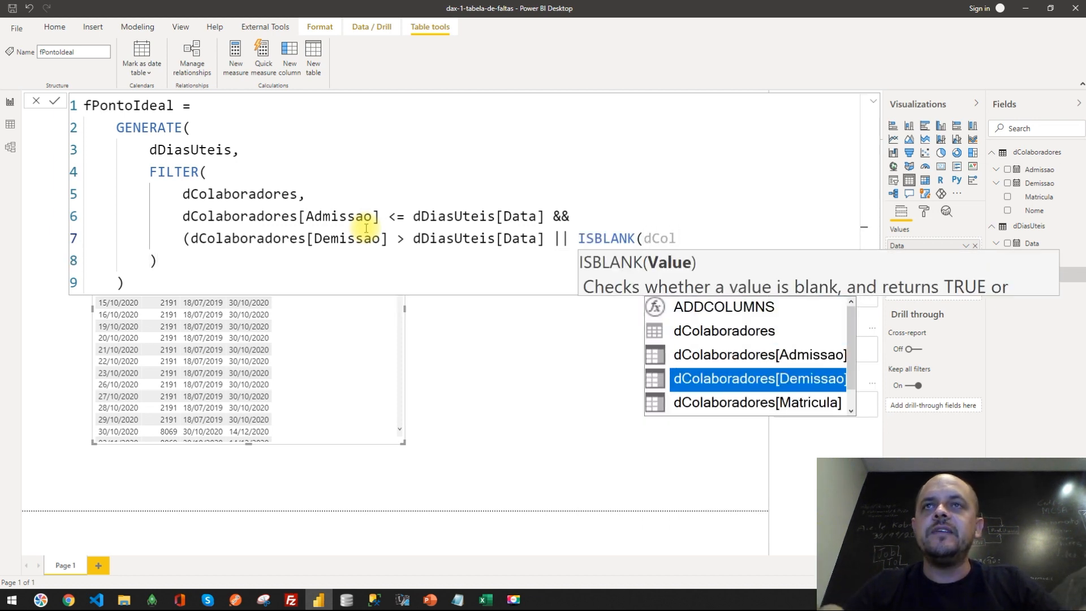
key("Tab")
type(")")
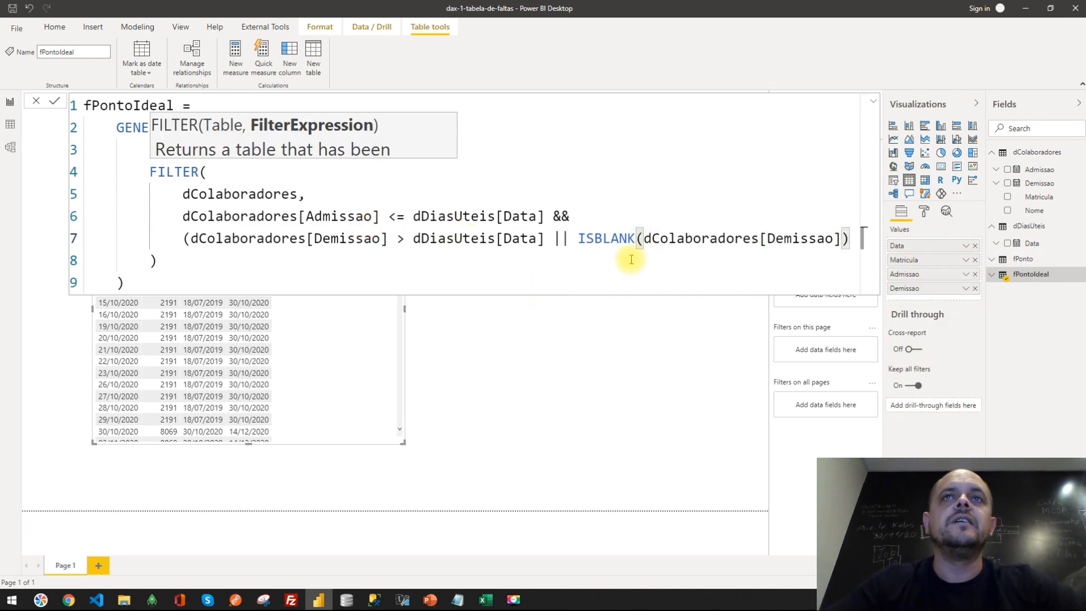
key("Escape")
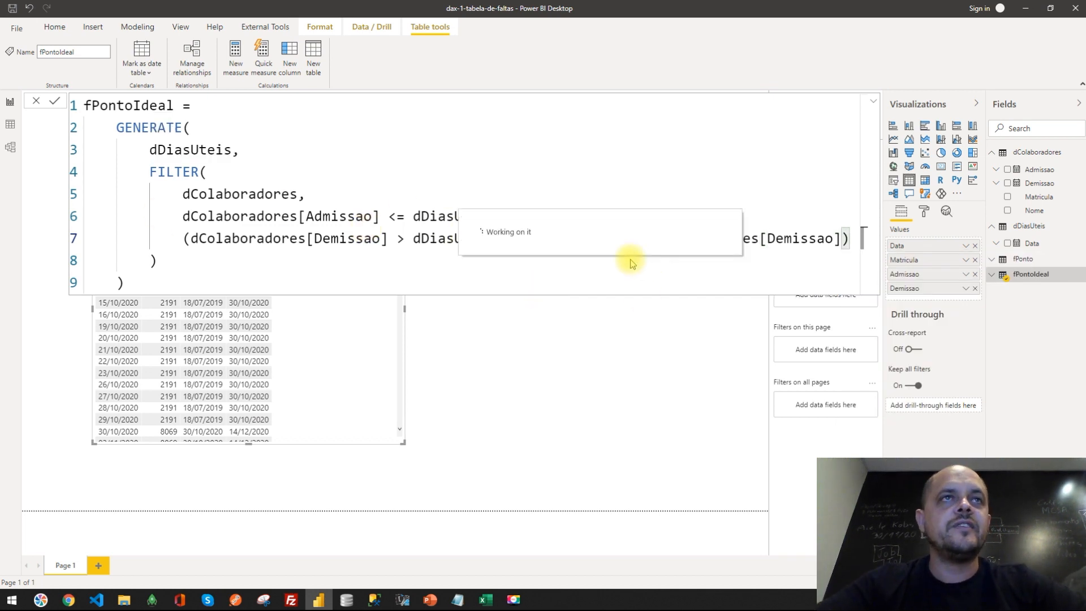
Step: Close the parenthesized OR condition after ISBLANK(dColaboradores[Demissao]) and apply the fPontoIdeal formula
left_click(213, 281)
type(")")
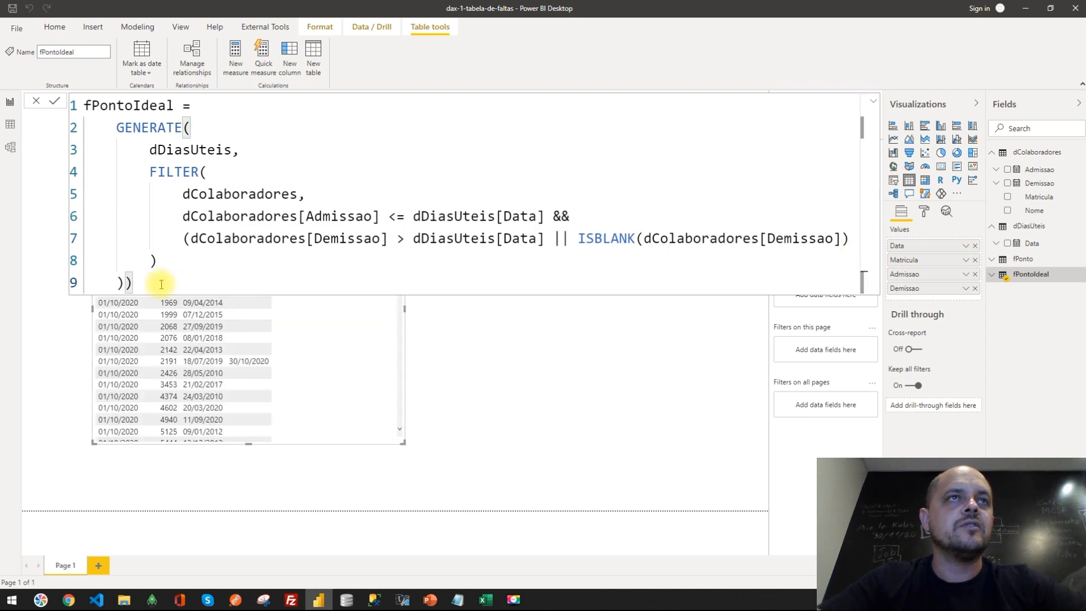
key("BackSpace")
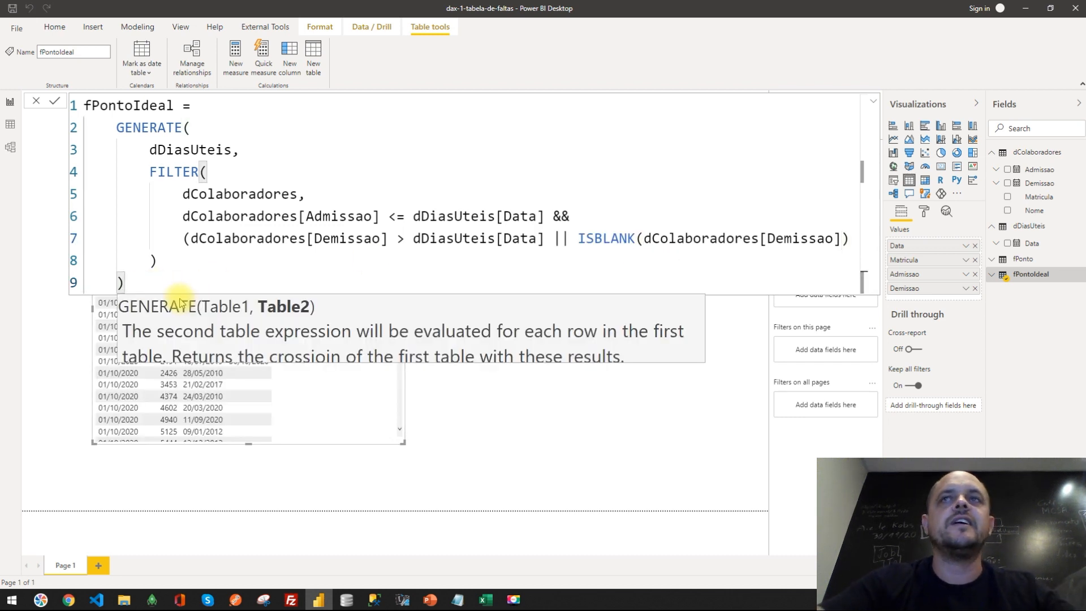
left_click(848, 239)
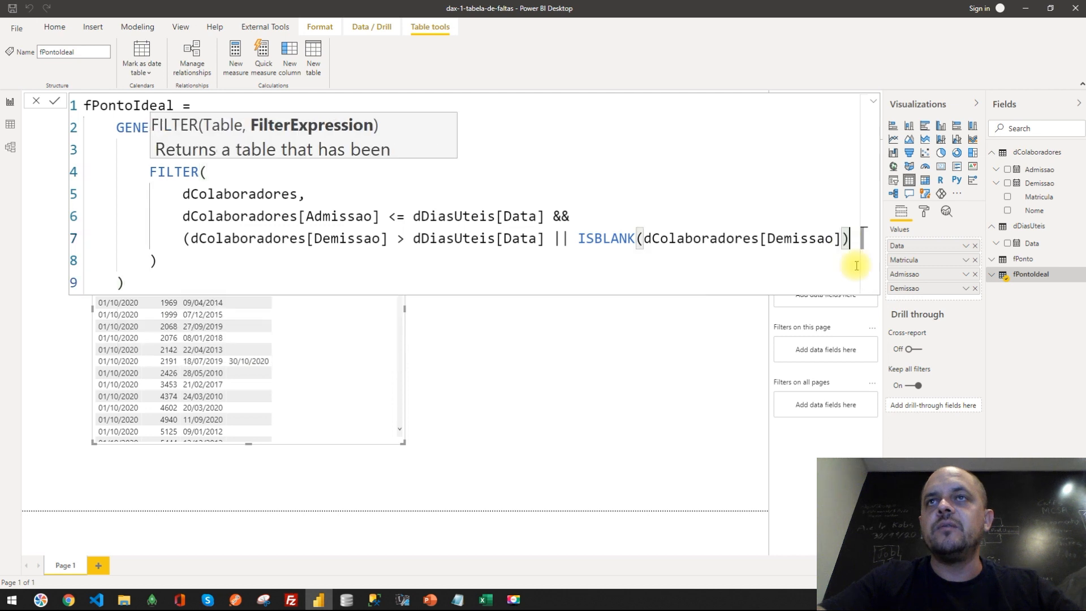
type(")")
key("Return")
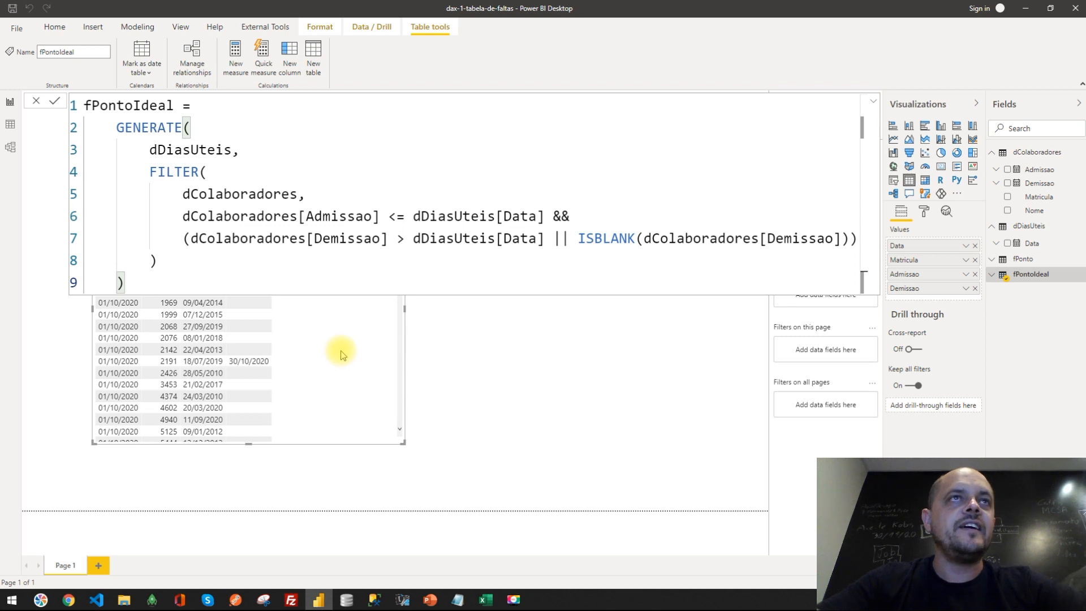
Step: Check the recalculated table for employees without a Demissao date, then filter by the second Matricula in the slicer and clear it
left_click(667, 447)
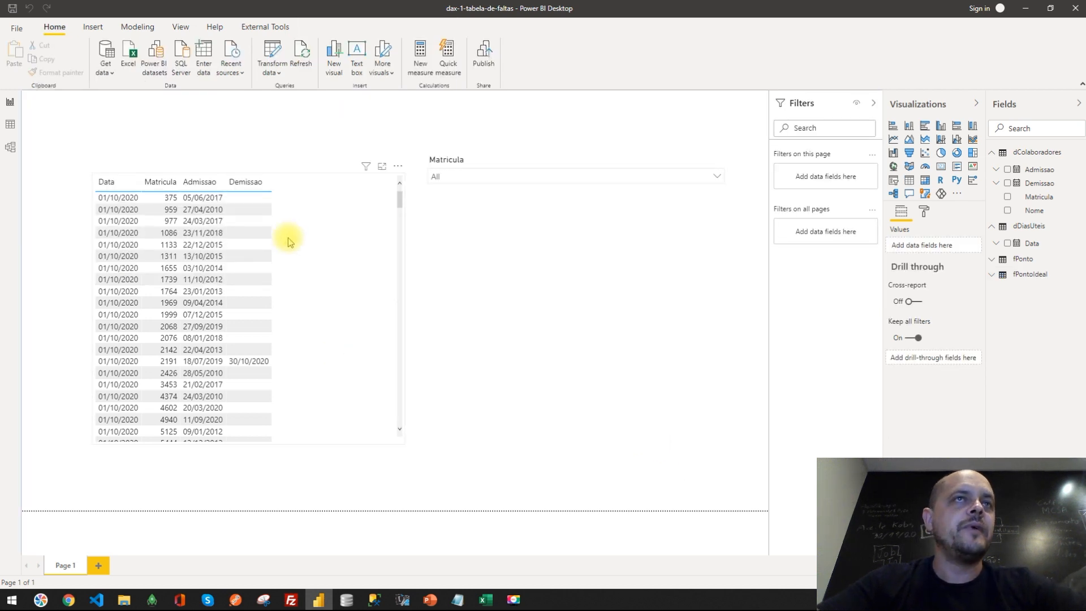
scroll(185, 287, "down", 10)
scroll(179, 300, "up", 10)
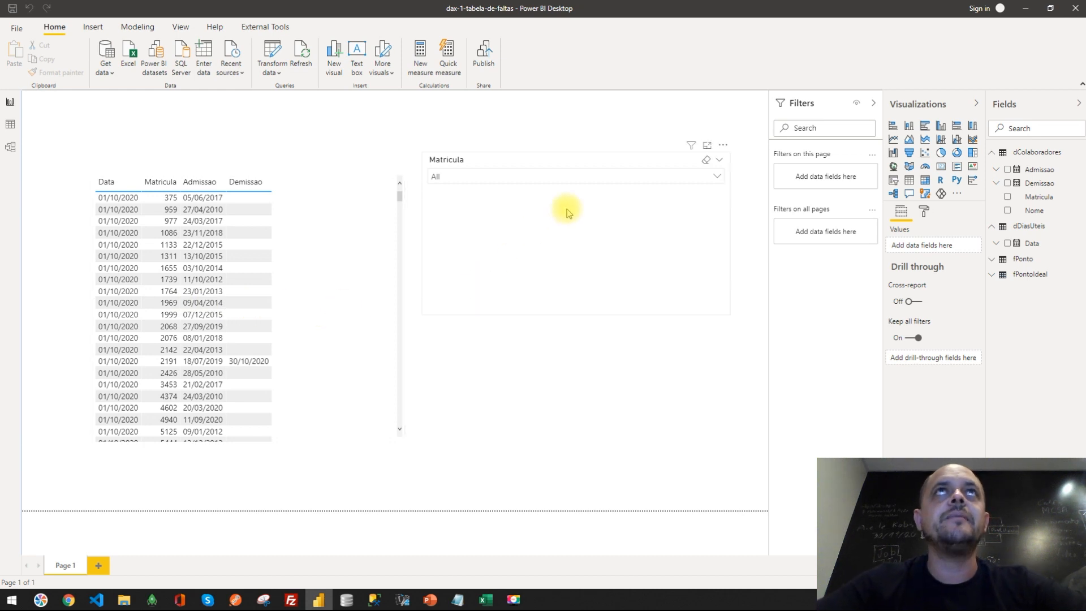
left_click(563, 177)
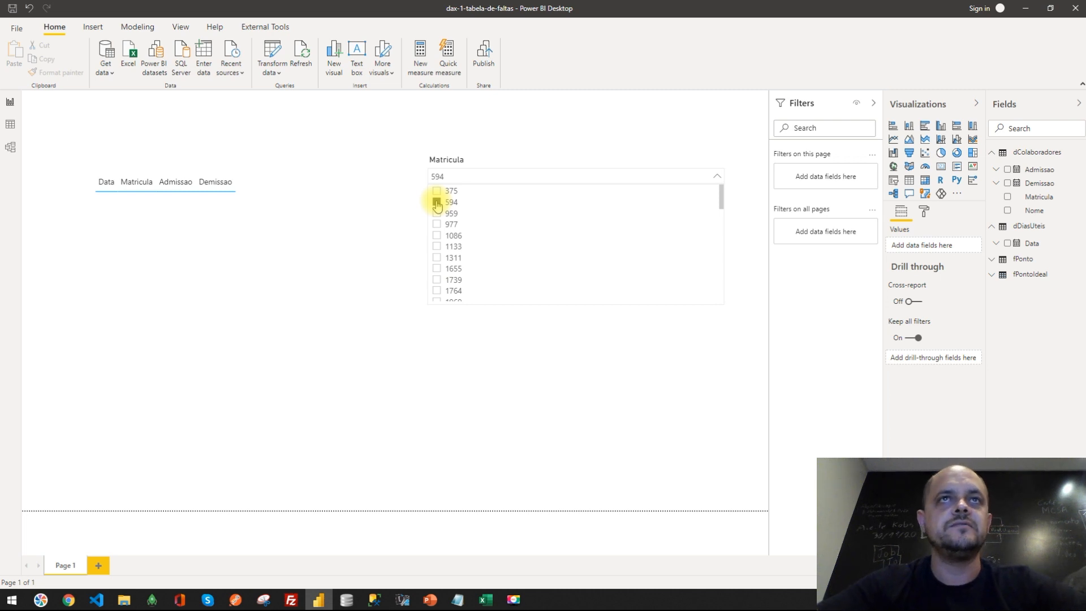
left_click(436, 202)
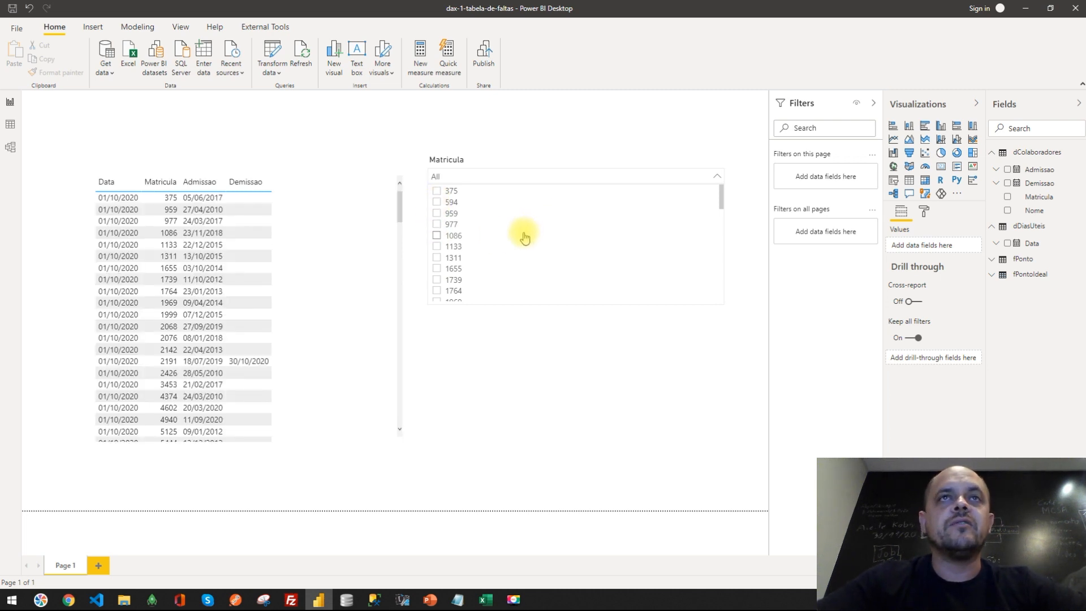
Step: Filter the table to the employee admitted on 23/12/2020, check the Data values against Admissao, and clear the selection
scroll(535, 247, "down", 3)
scroll(531, 244, "down", 2)
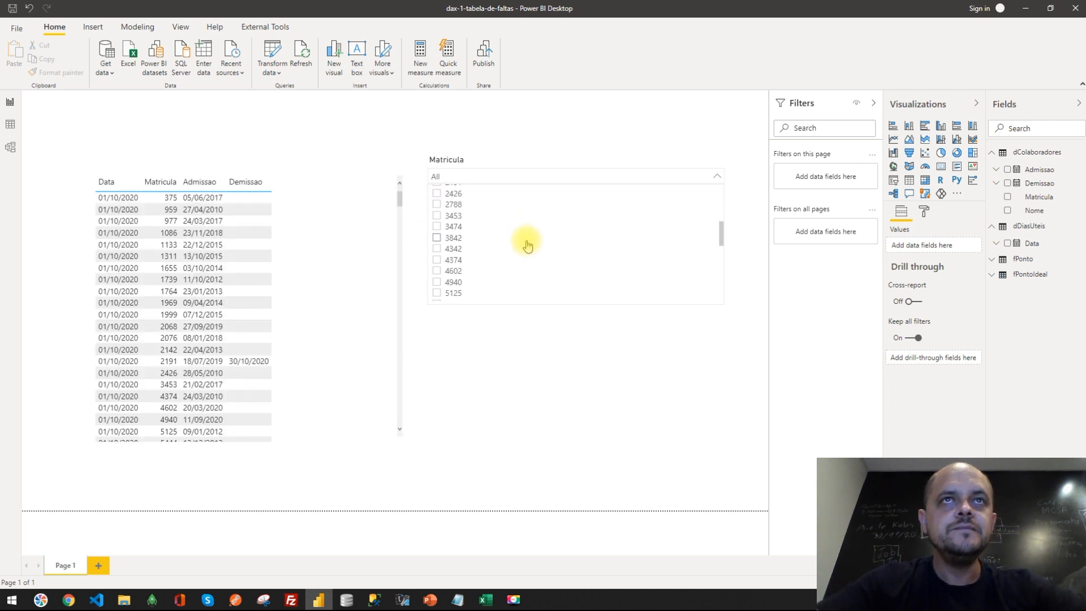
left_click(437, 249)
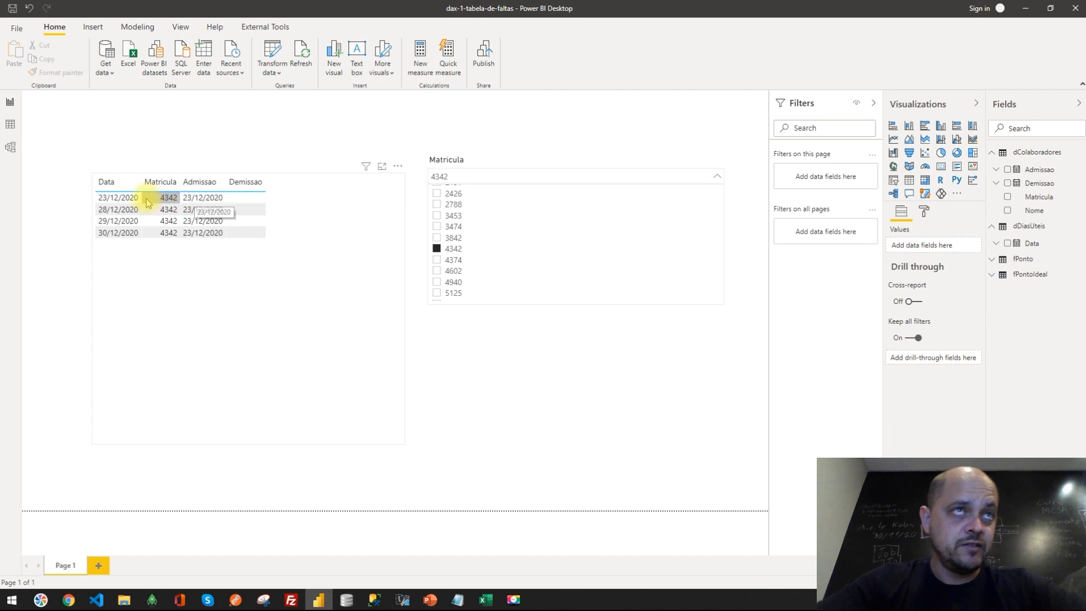
left_click(436, 250)
Step: Filter to the employee admitted on 30/10/2020 and dismissed on 14/12/2020, check the first and last Data values, and clear the selection
scroll(501, 240, "down", 3)
scroll(500, 241, "down", 3)
scroll(498, 242, "up", 2)
left_click(459, 253)
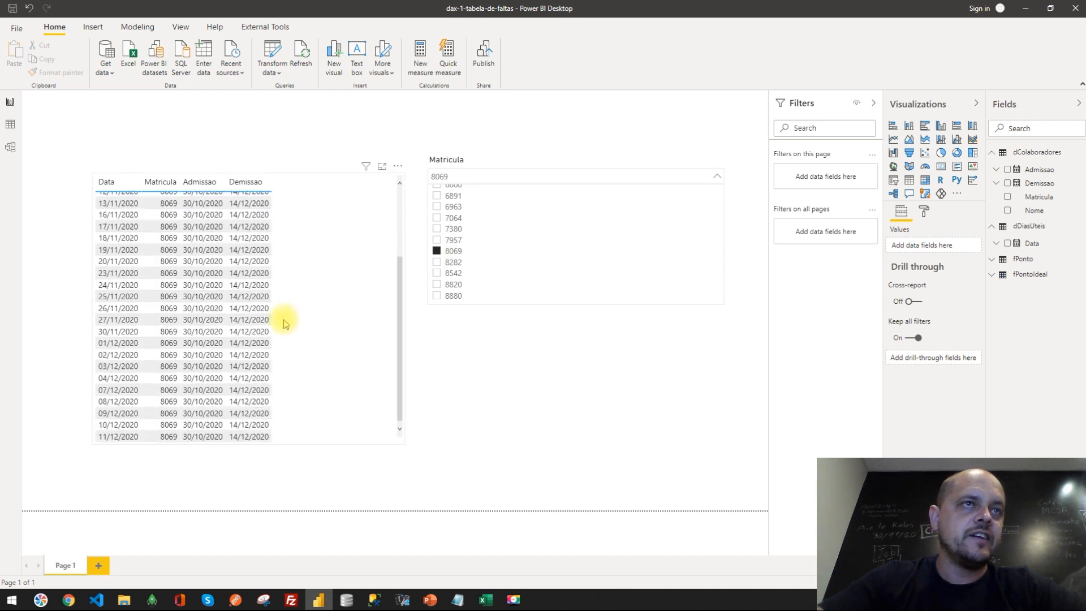
scroll(113, 345, "up", 3)
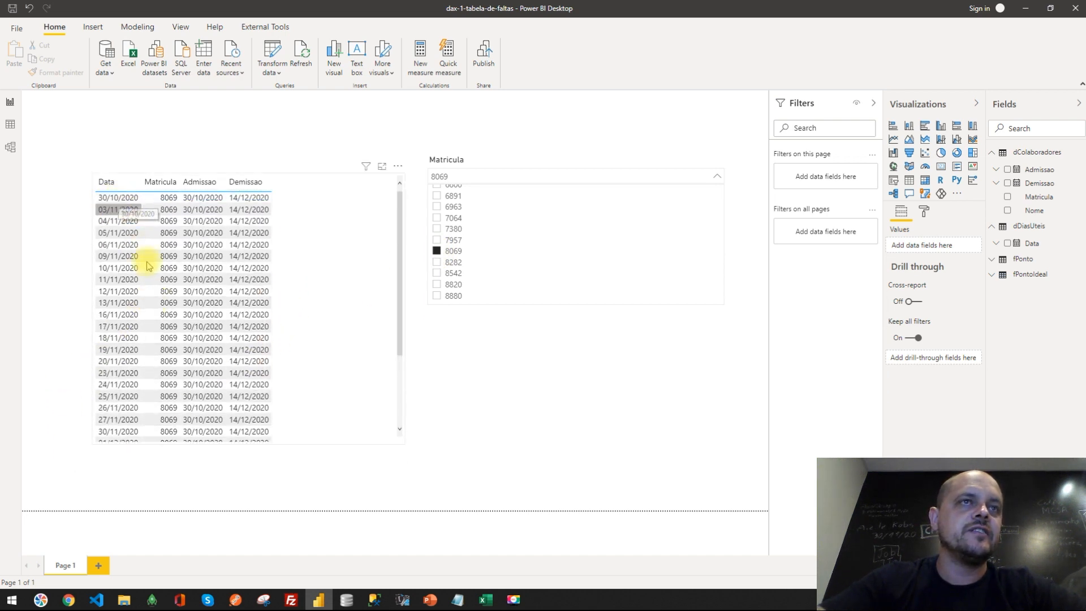
scroll(113, 396, "down", 3)
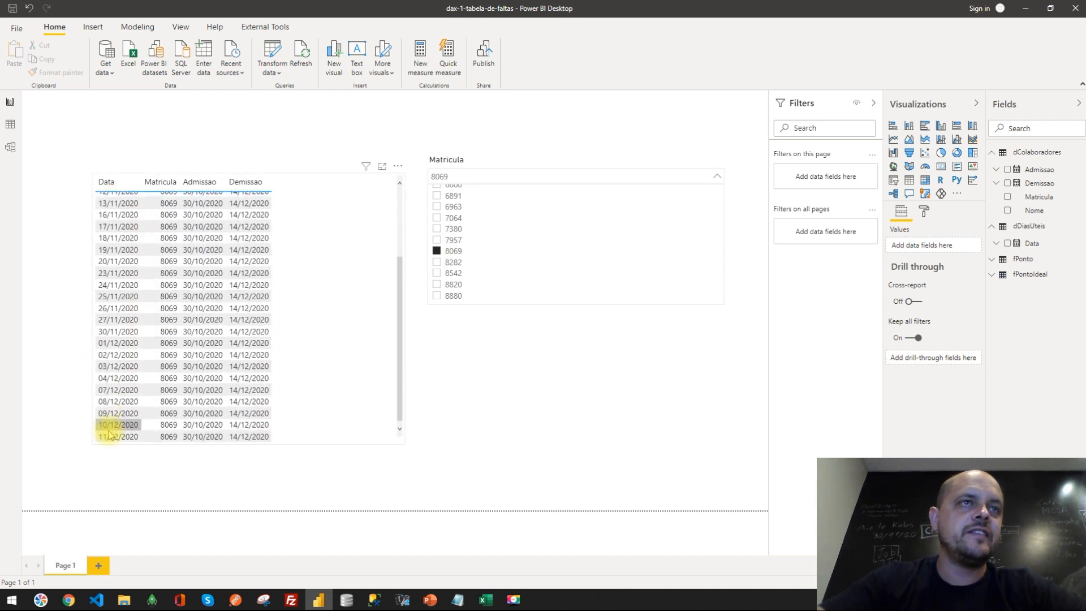
left_click(437, 245)
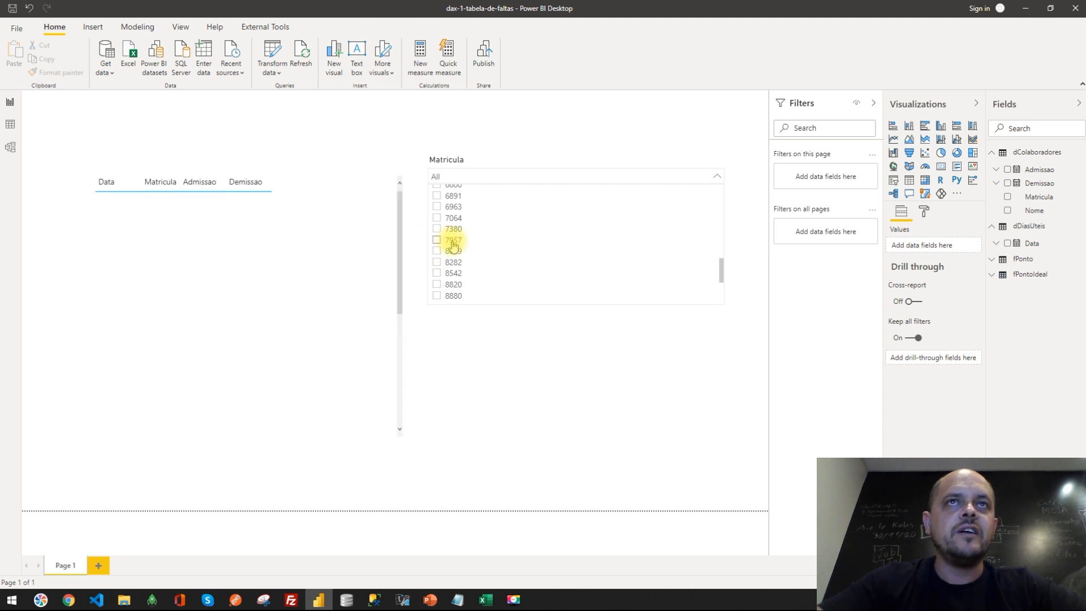
Step: Filter to the employee admitted on 23/11/2018 with no dismissal date, check the Data values through the last row, and clear the selection
scroll(471, 230, "down", 1)
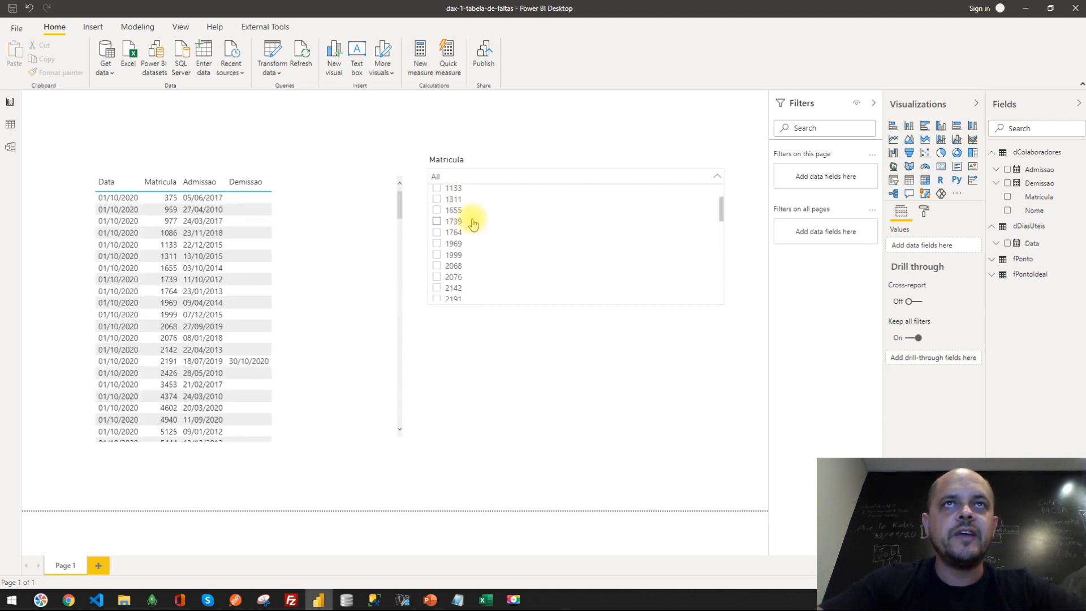
scroll(471, 230, "up", 1)
left_click(437, 237)
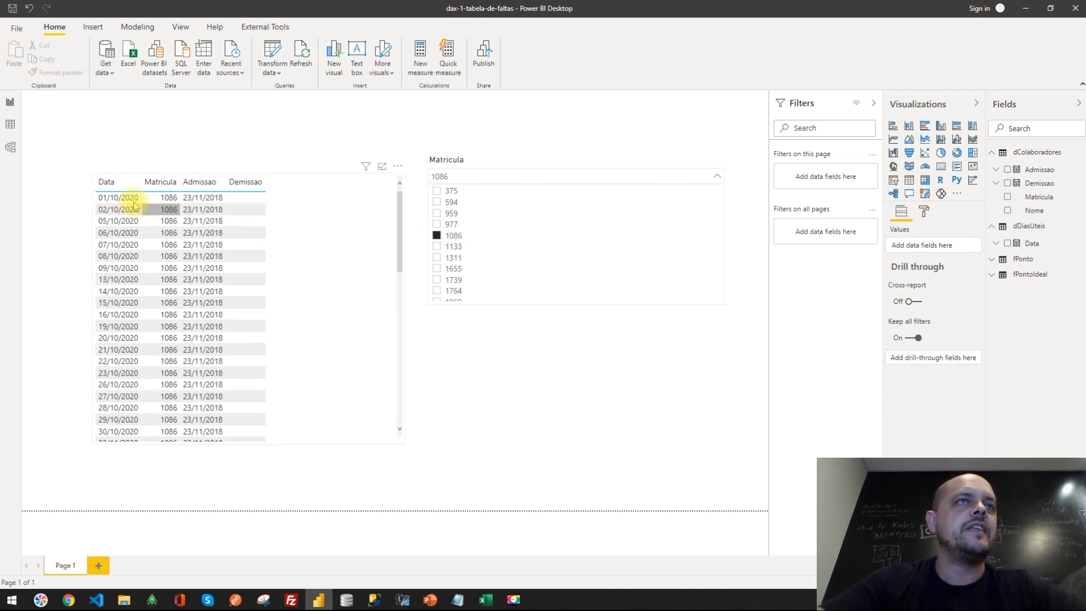
scroll(139, 314, "down", 10)
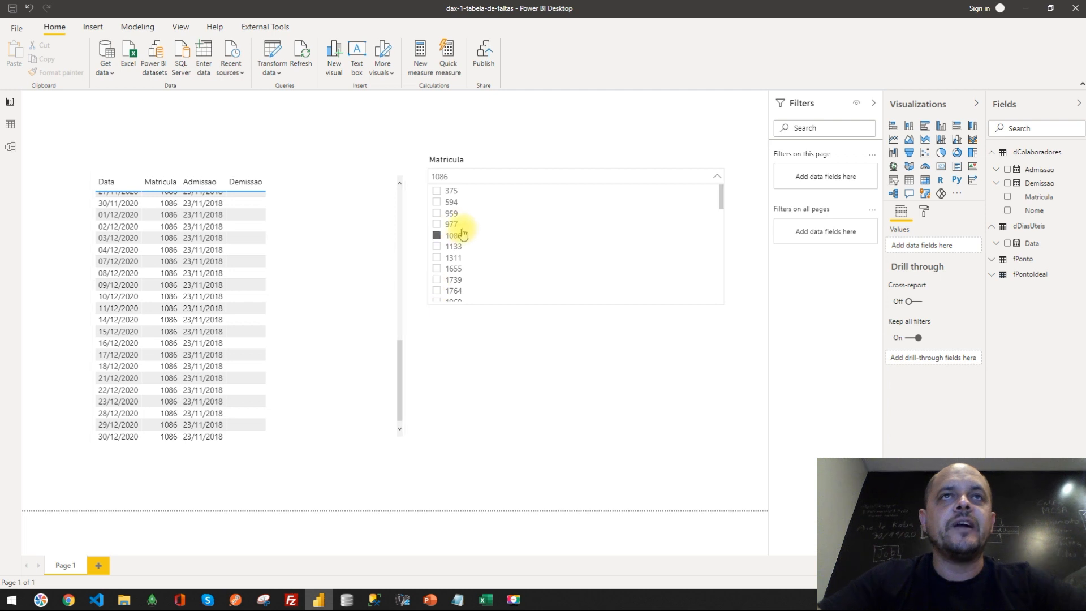
left_click(437, 235)
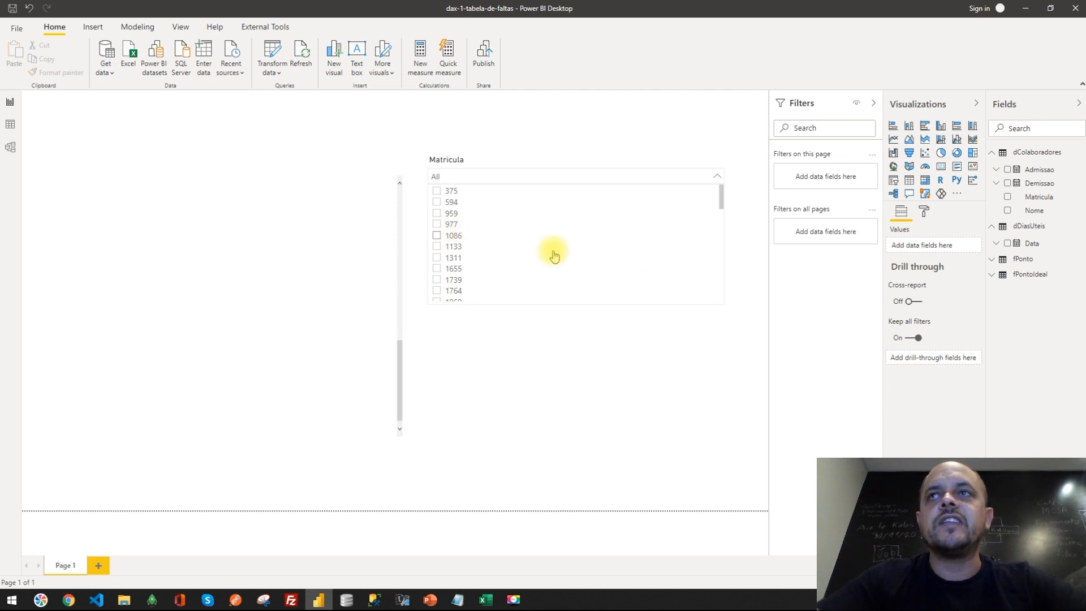
Step: Review the finished fPontoIdeal formula, collapse the table's field list and return to the report page
left_click(1032, 279)
left_click(619, 371)
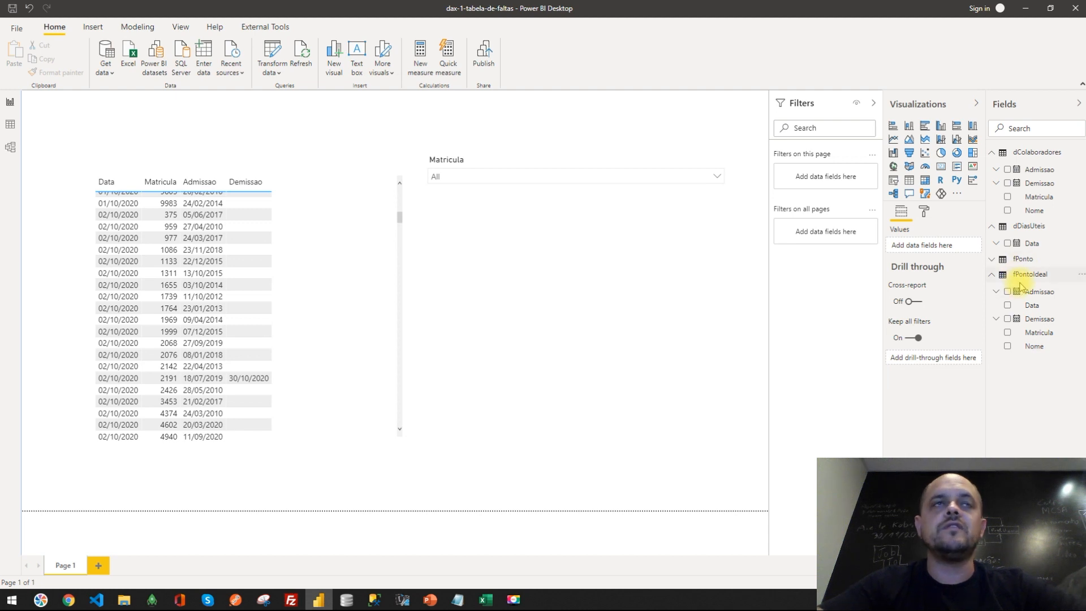
left_click(993, 277)
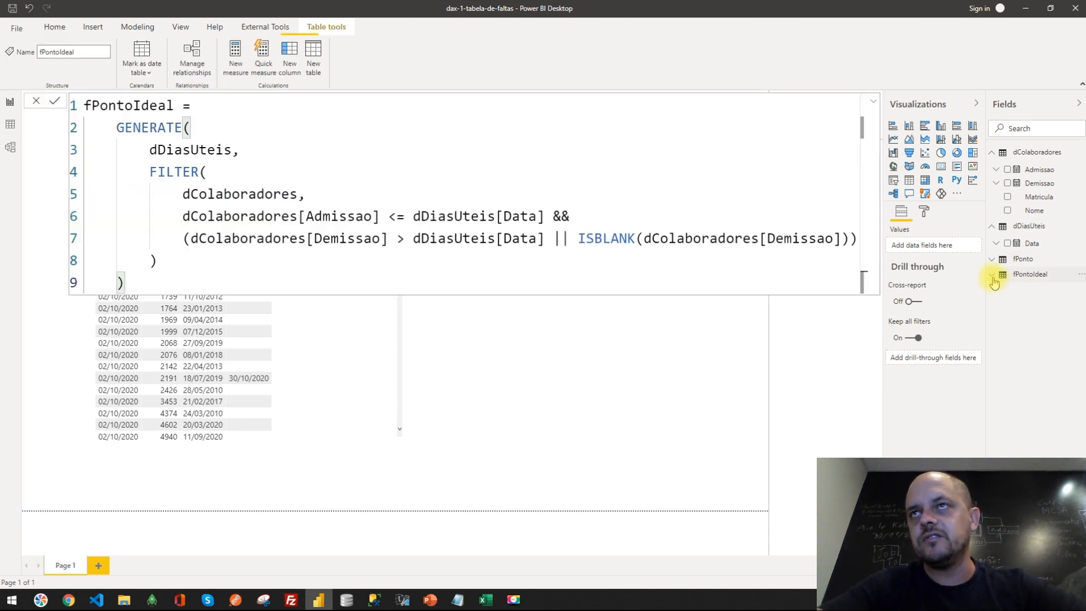
left_click(622, 410)
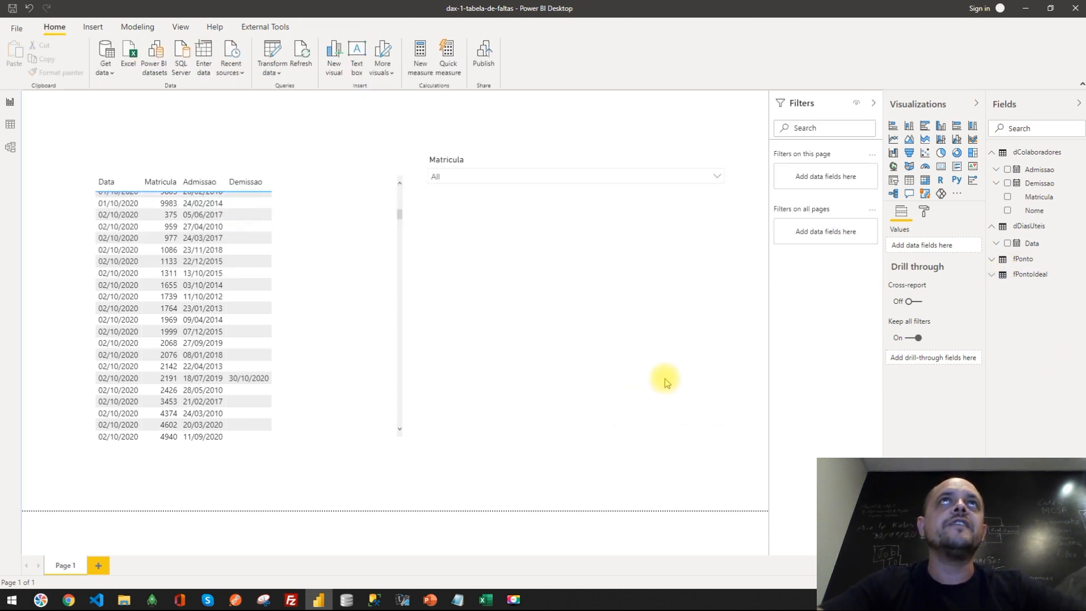
Step: Switch to the PowerPoint presentation, go to the EXCEPT slide and highlight "uma tabela que não aparecem em outra tabela" in the definition
left_click(431, 601)
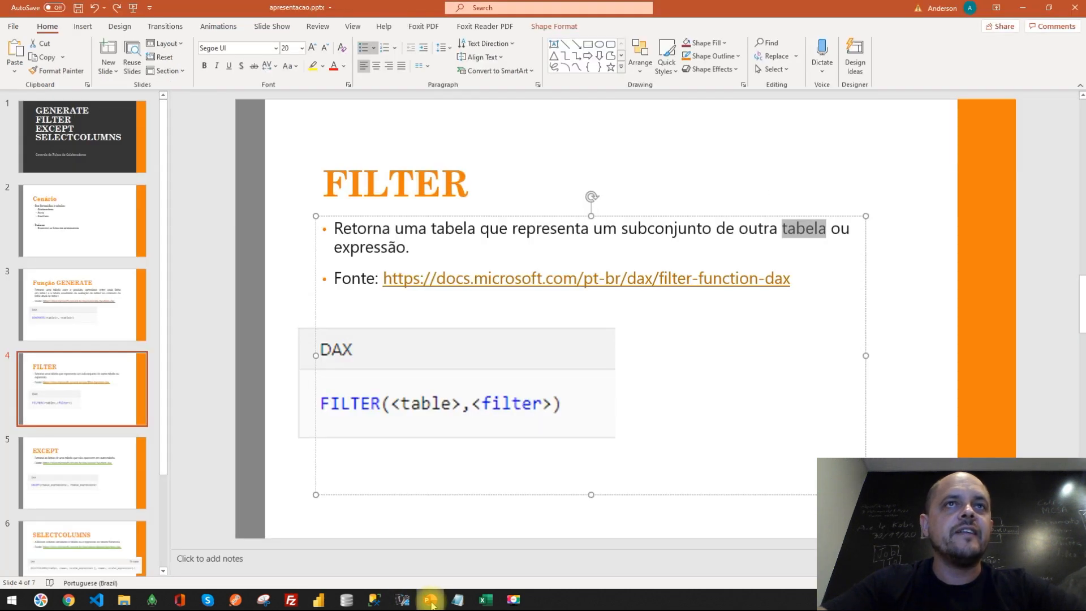
left_click(125, 484)
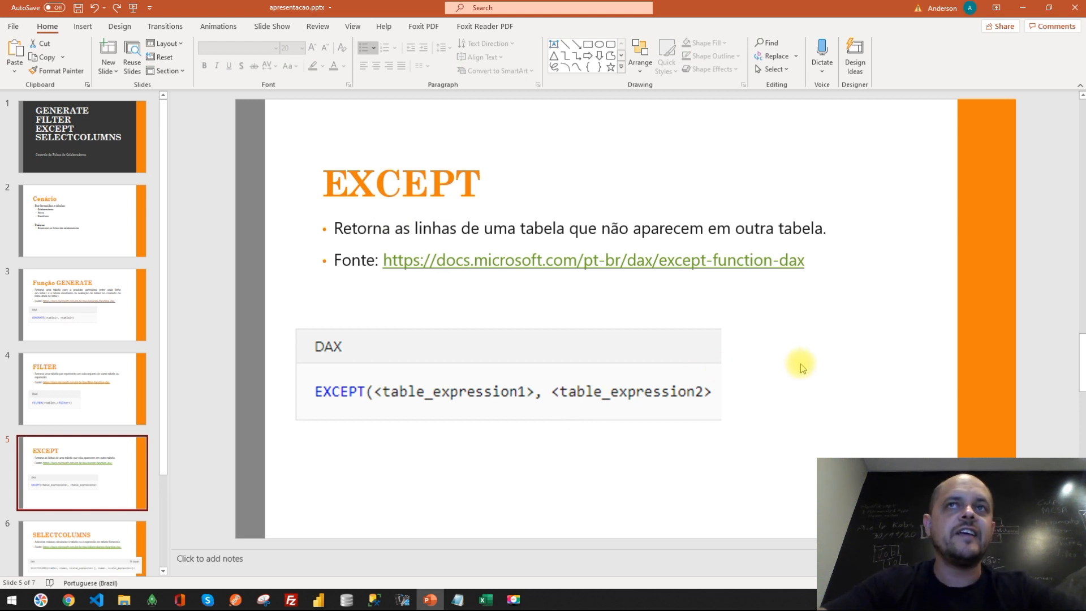
double_click(364, 181)
left_click(366, 255)
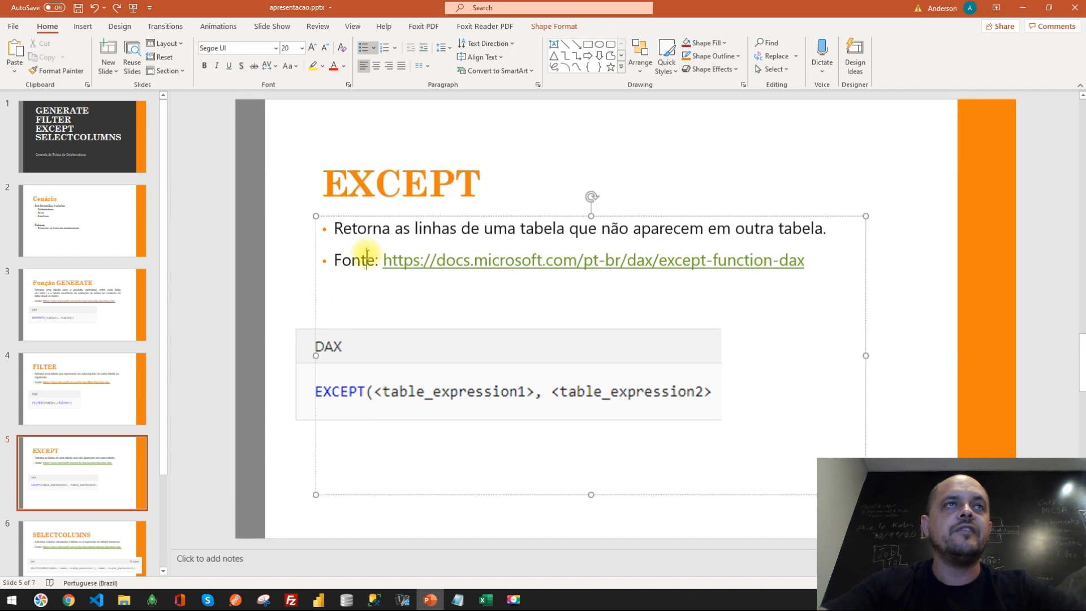
left_click_drag(484, 227, 806, 227)
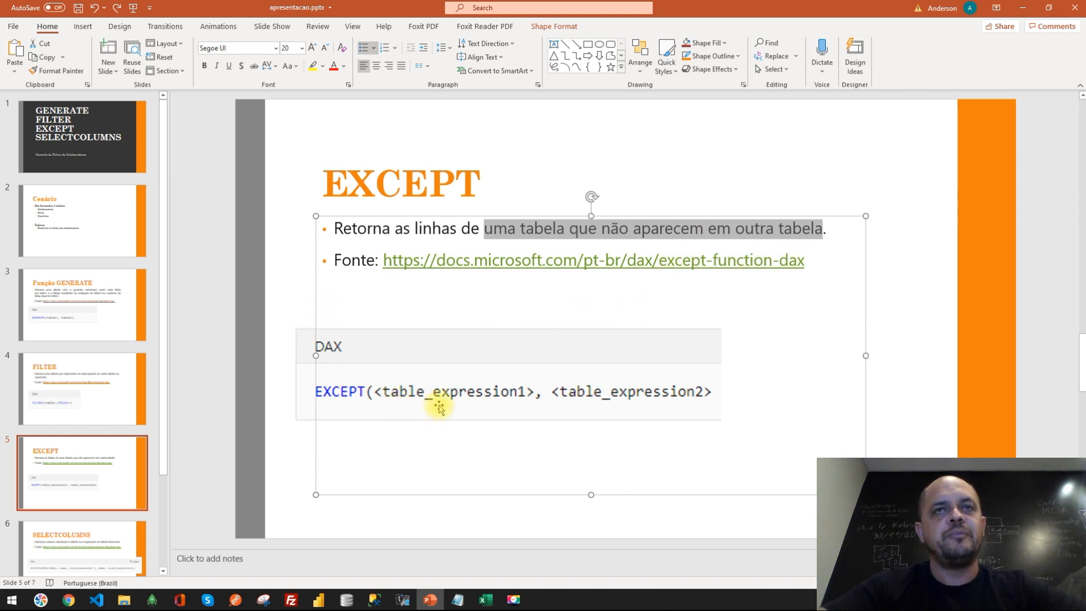
Step: Switch to Power BI and create a calculated table named fFaltas whose formula opens with an indented EXCEPT function
left_click(318, 601)
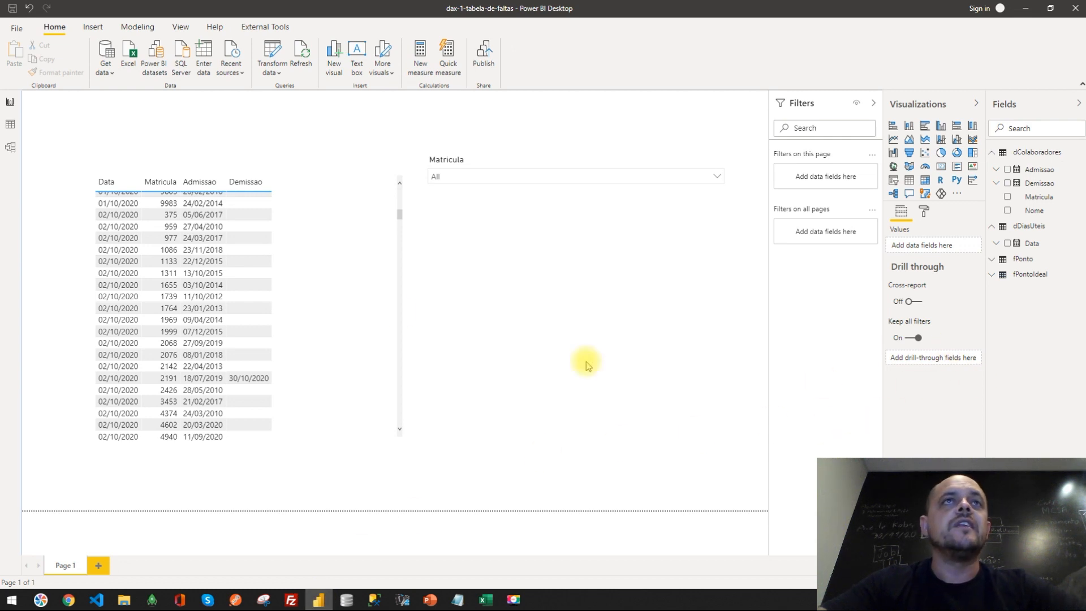
left_click(136, 26)
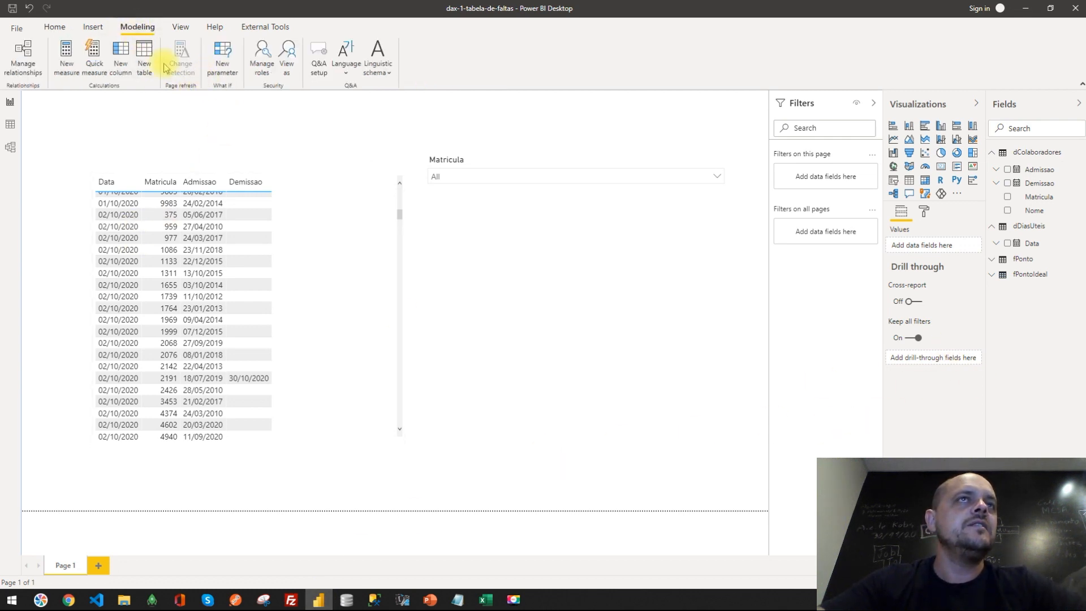
left_click(145, 55)
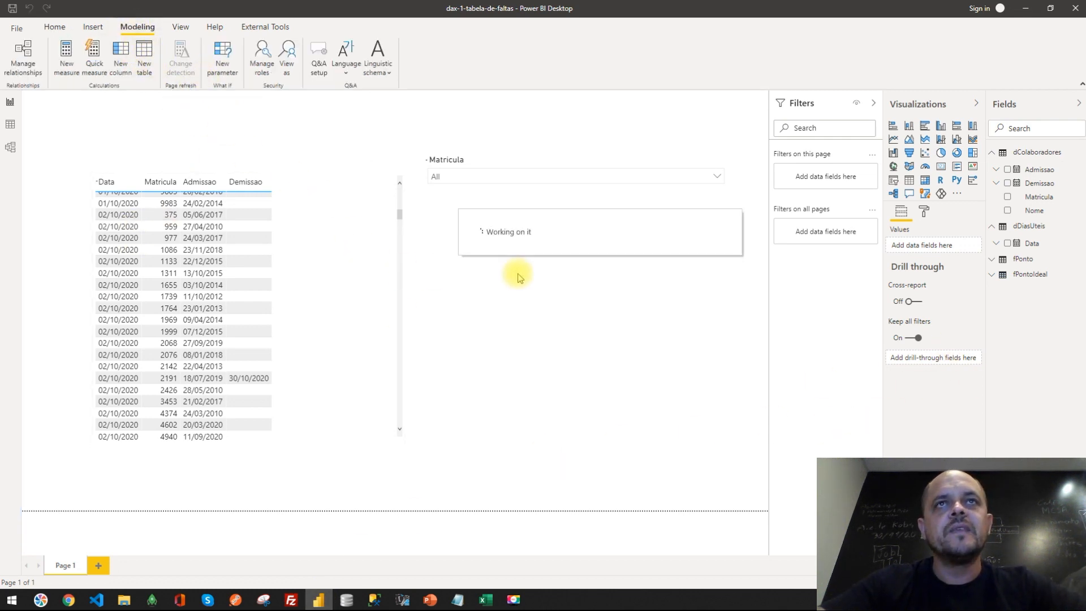
type("fFaltas =")
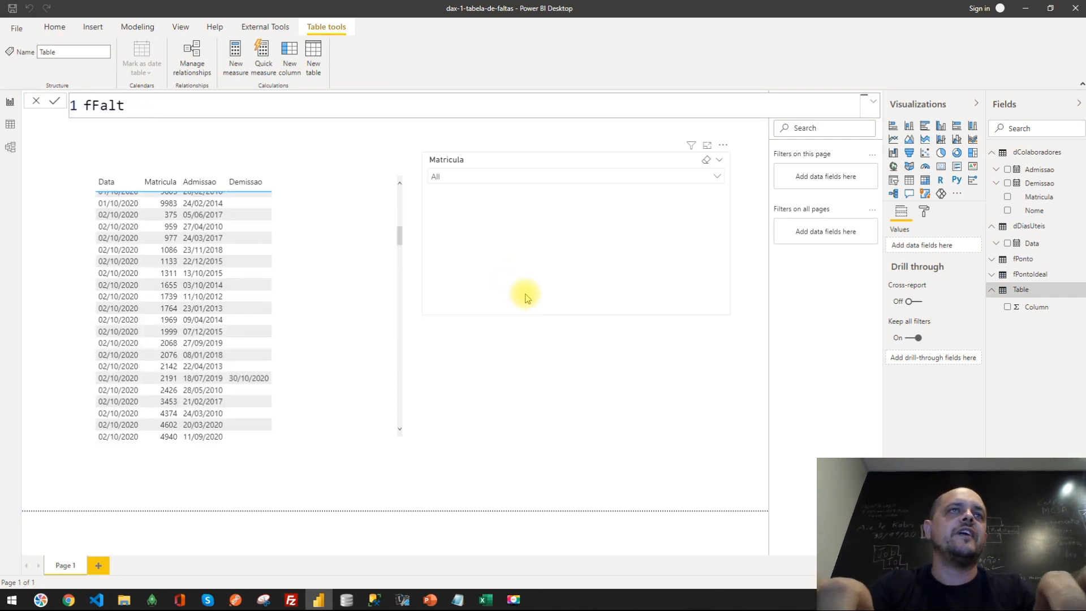
key("shift+Return")
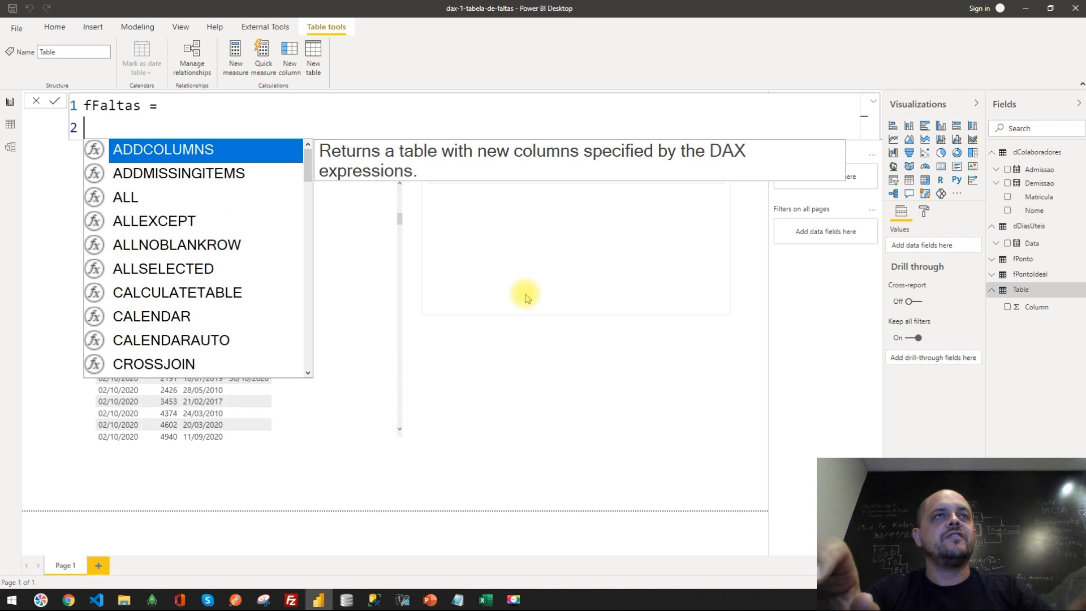
key("Tab")
key("shift+Home")
key("BackSpace")
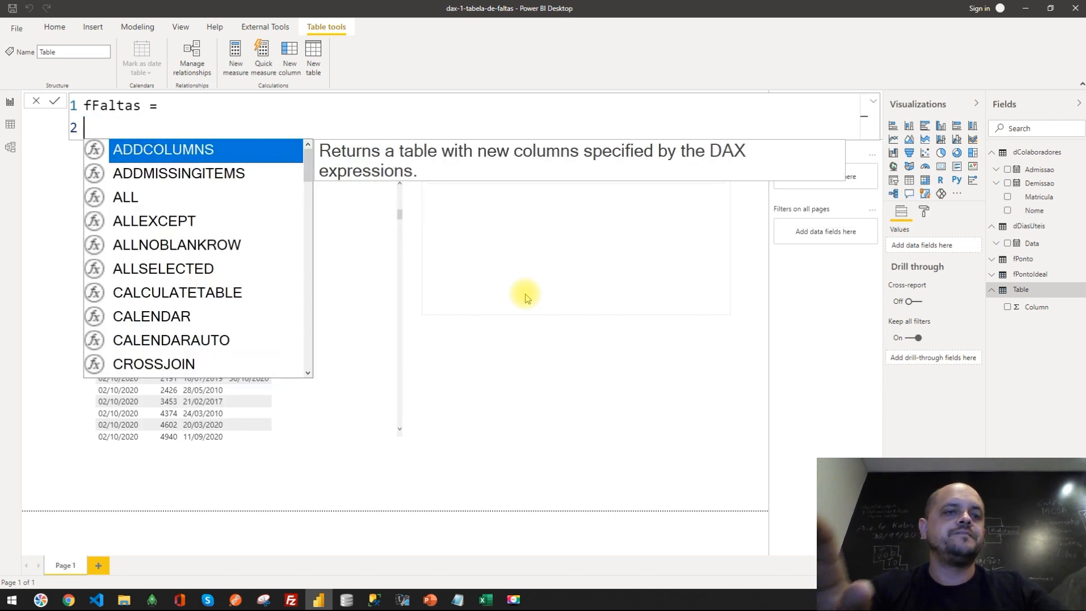
key("Escape")
key("Tab")
type("EXCEPT(")
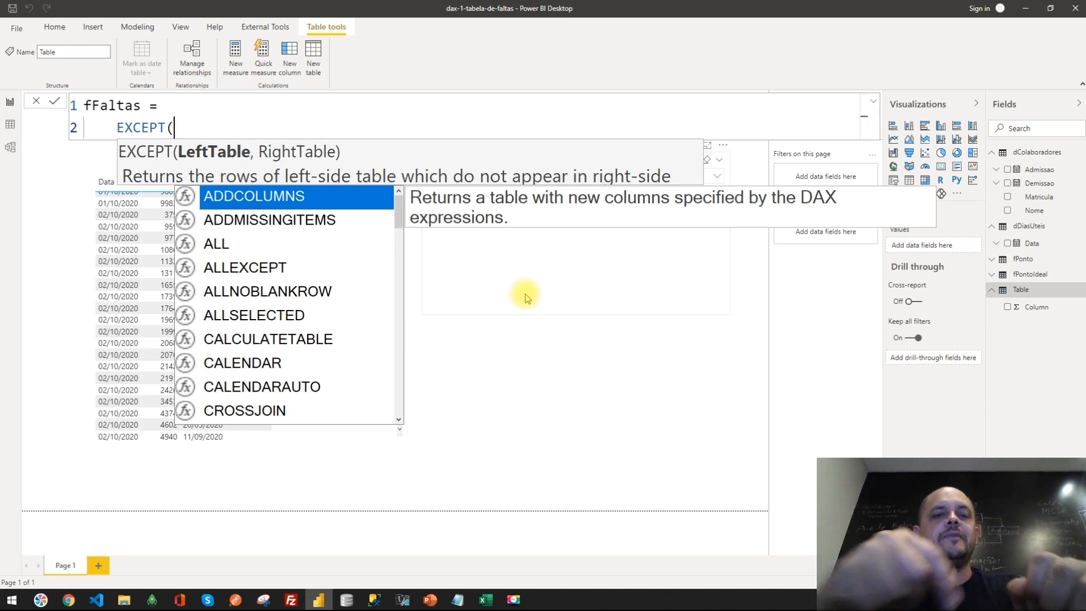
Step: Give EXCEPT the tables fPontoIdeal and fPonto on separate lines, close the function and commit the fFaltas formula
type("fP")
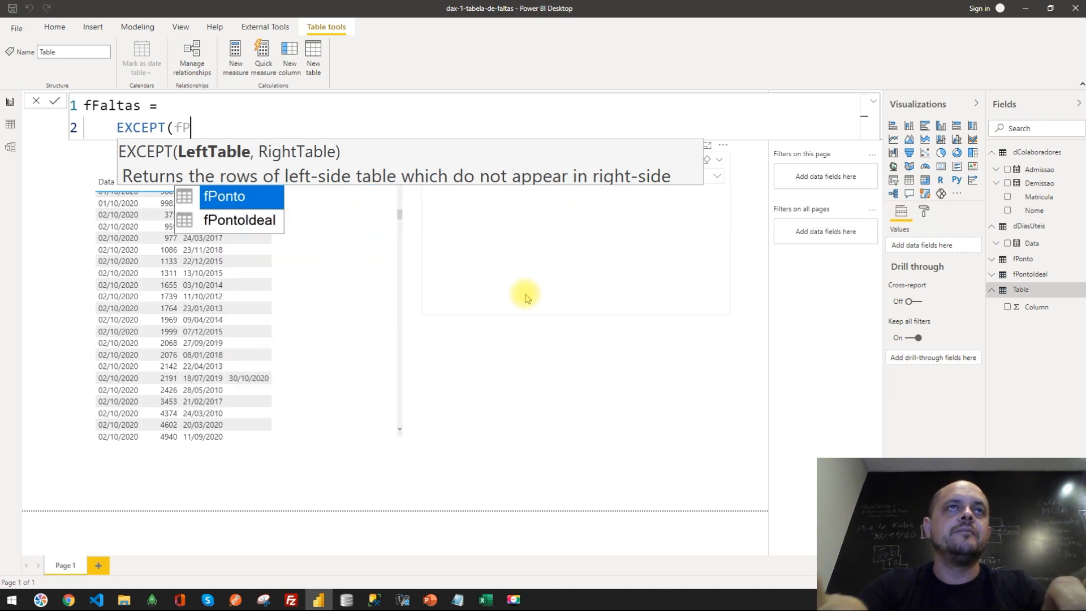
type("on")
key("Down")
key("Tab")
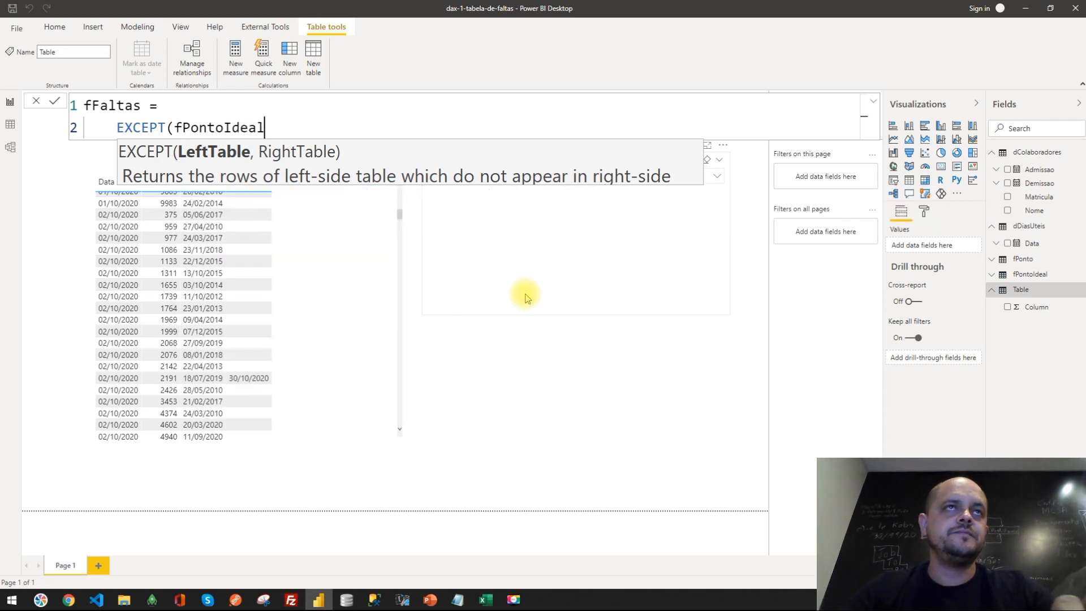
key("shift+Return")
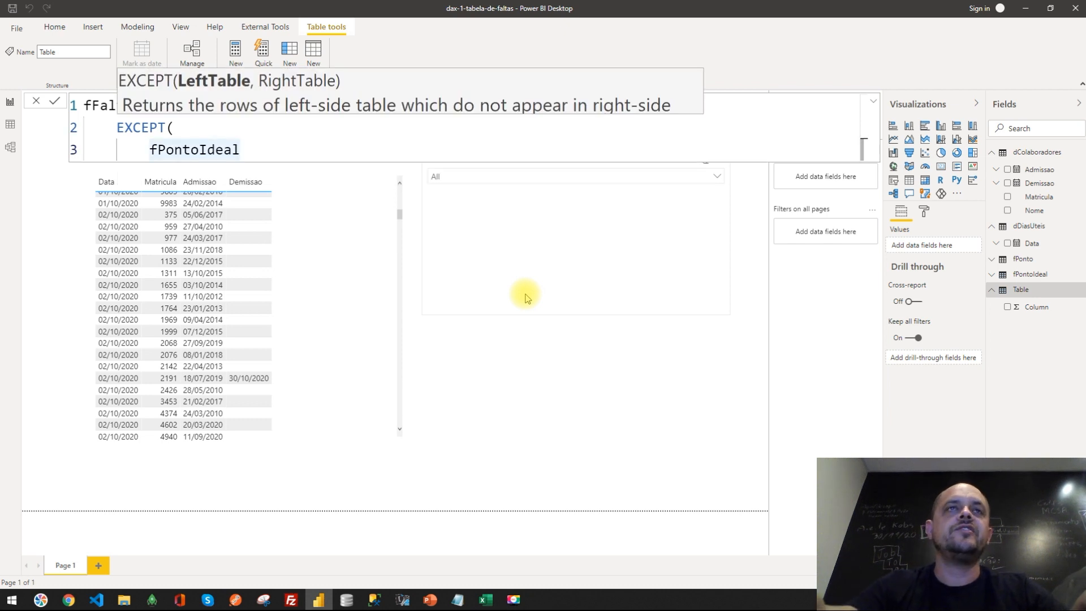
type(",")
key("shift+Return")
type("fPO")
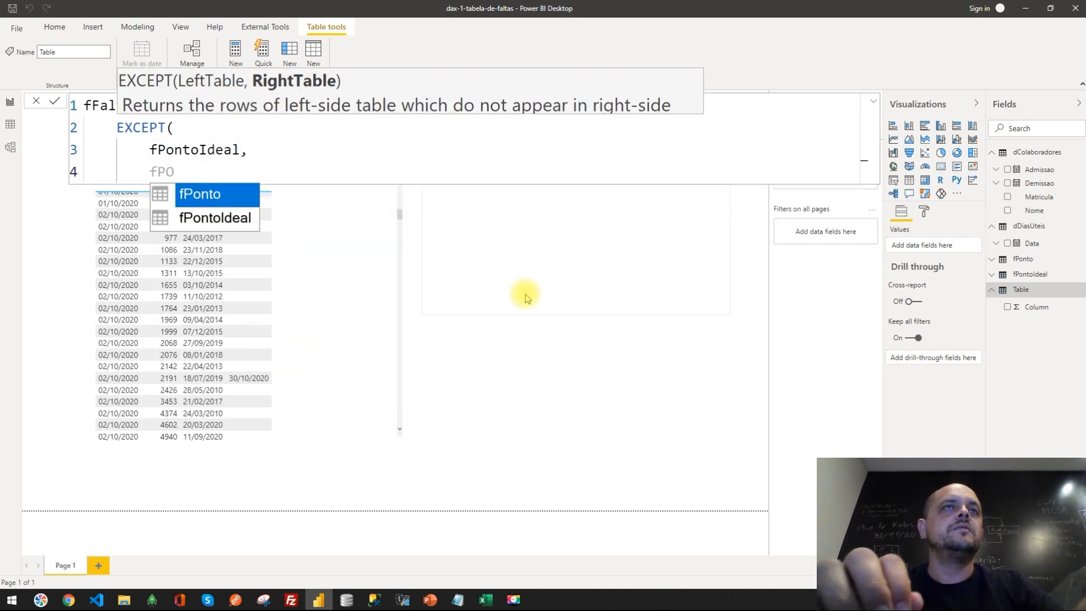
key("Tab")
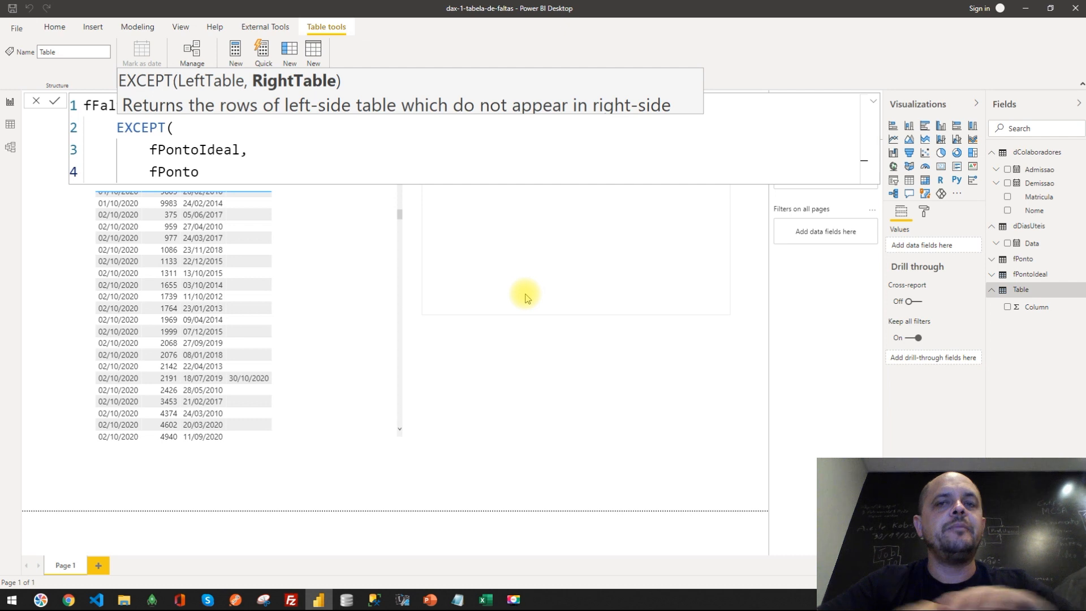
key("shift+Return")
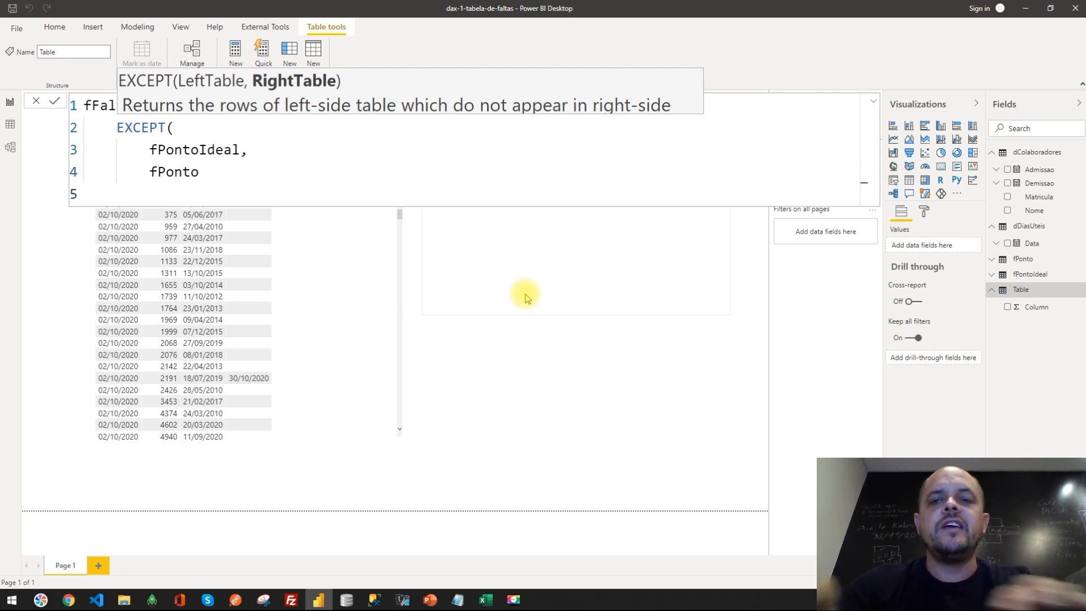
type(")")
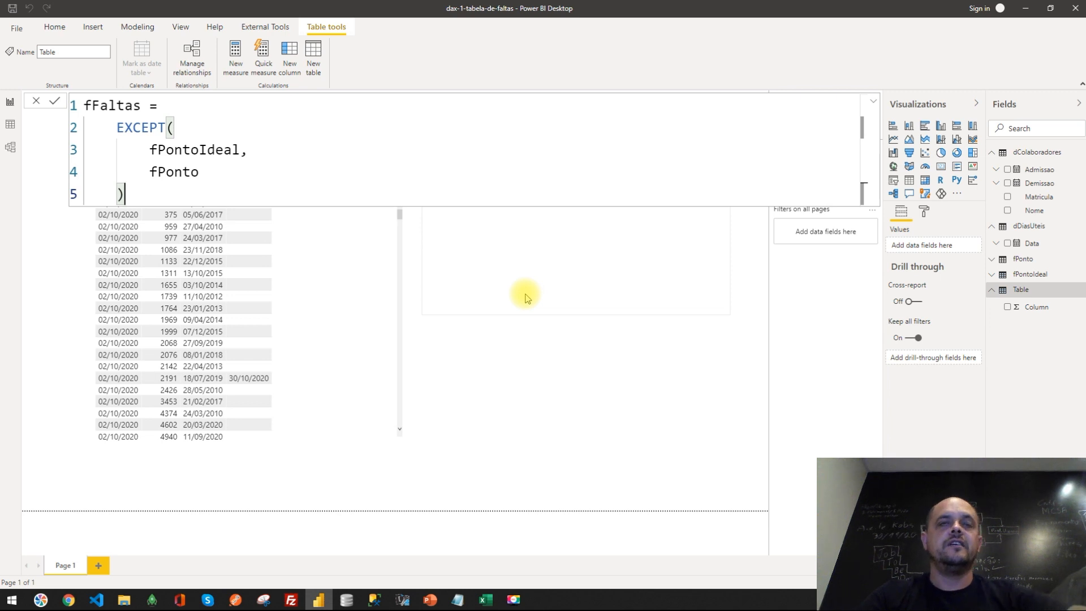
key("Return")
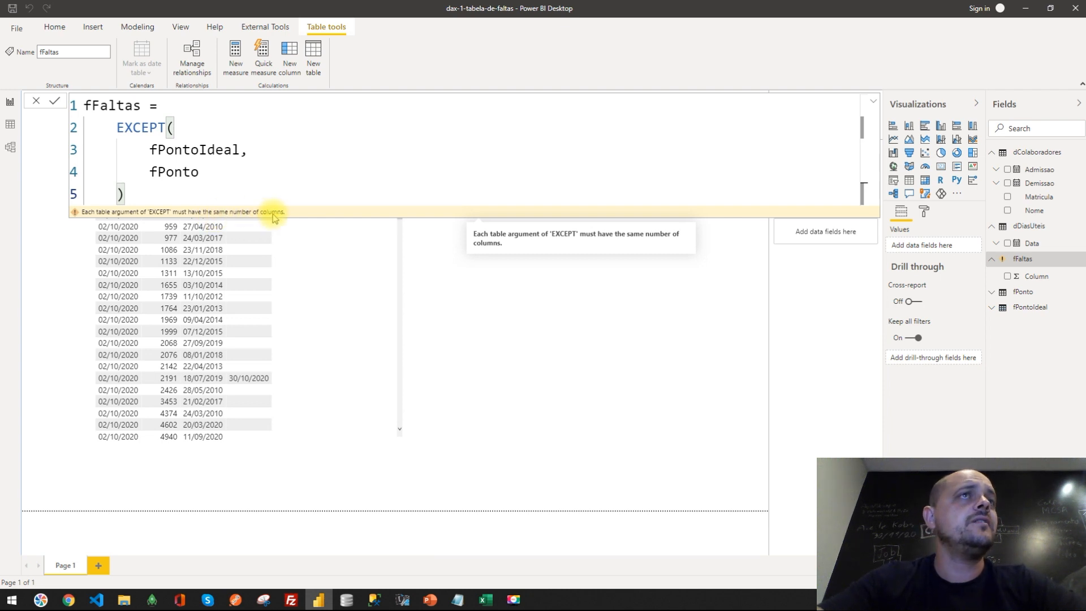
Step: Compare the columns of the fPonto and fPontoIdeal tables in the data view and return to the report page
left_click(10, 126)
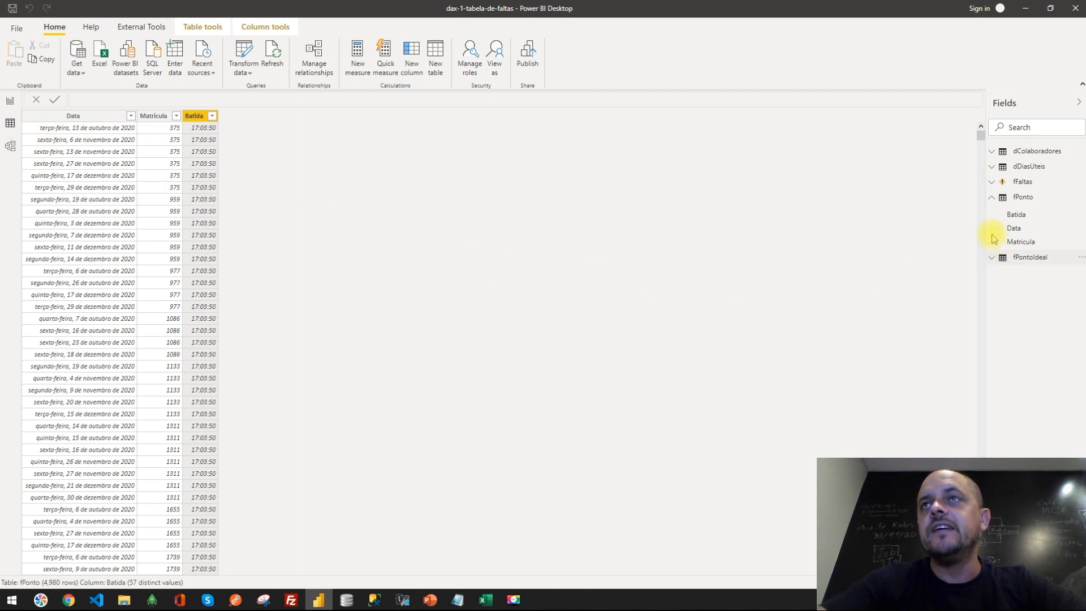
left_click(1023, 196)
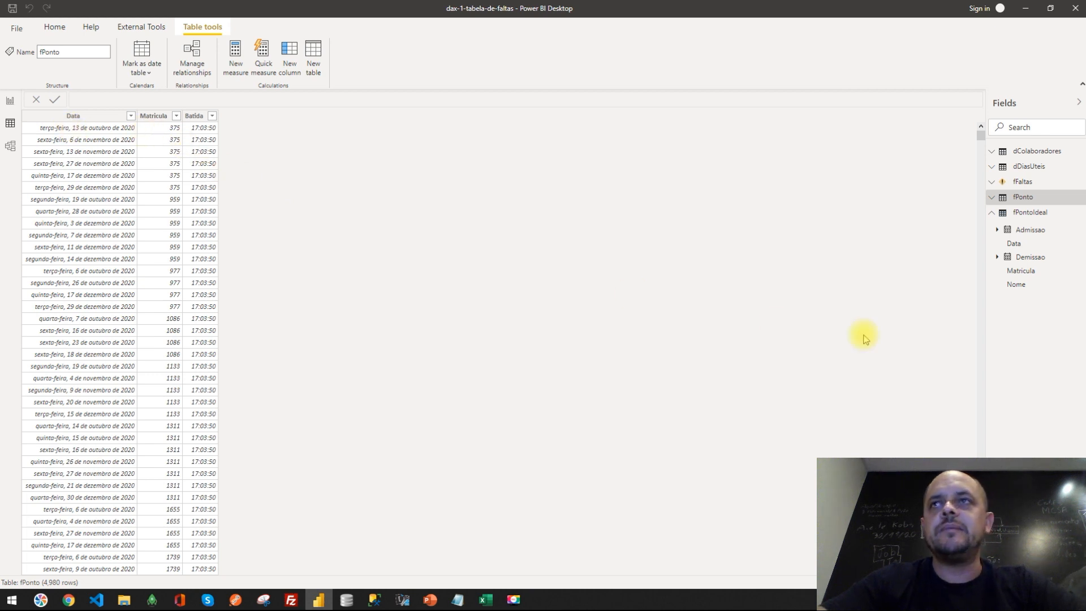
left_click(1030, 213)
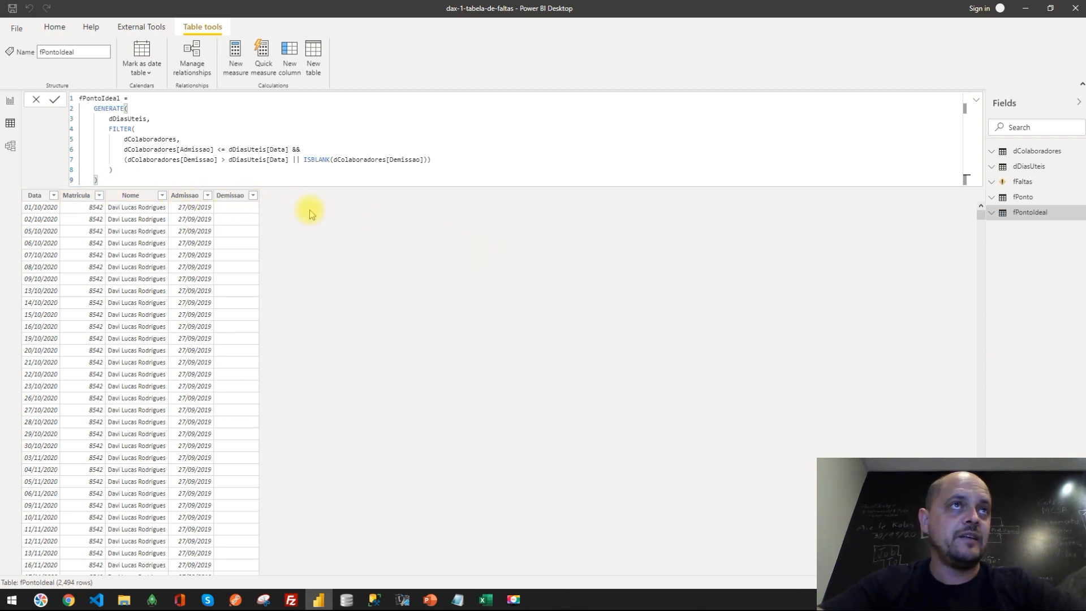
left_click(10, 104)
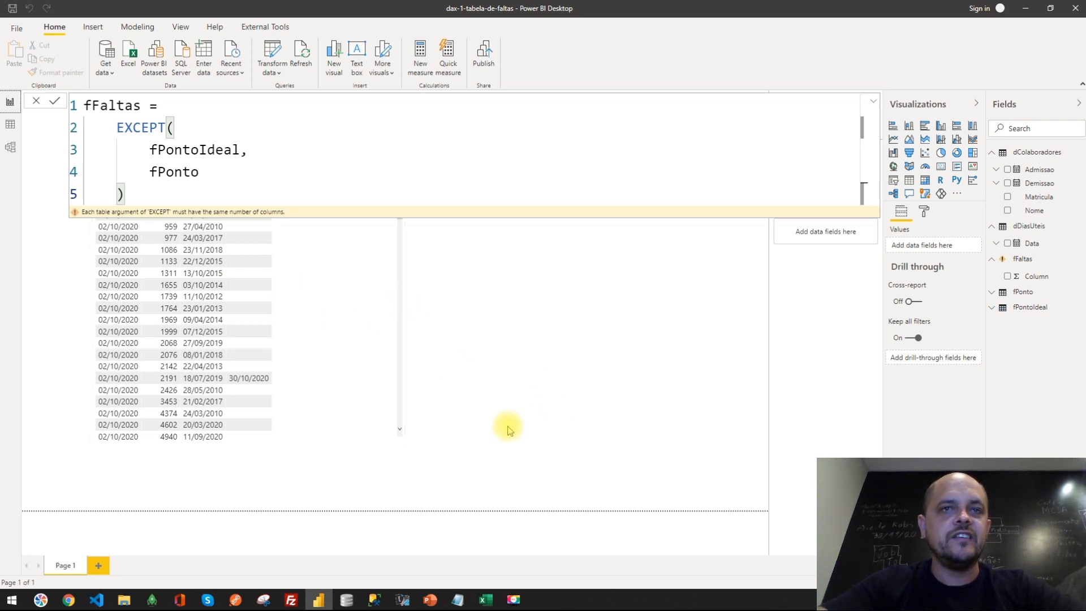
Step: Switch to the PowerPoint presentation, go to the SELECTCOLUMNS slide and point out its title
left_click(430, 599)
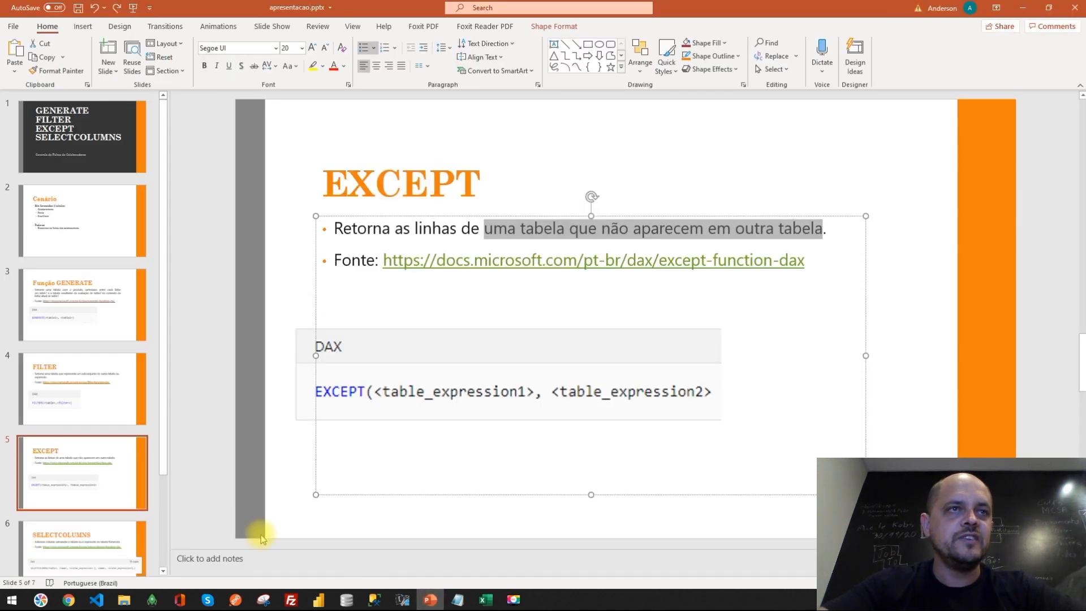
scroll(186, 364, "down", 2)
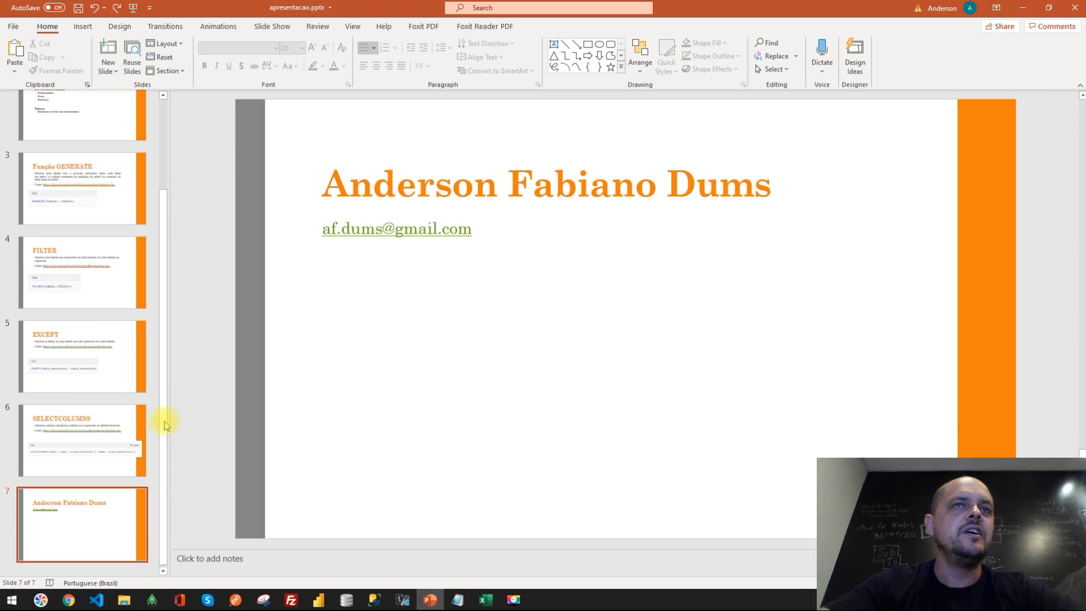
left_click(104, 409)
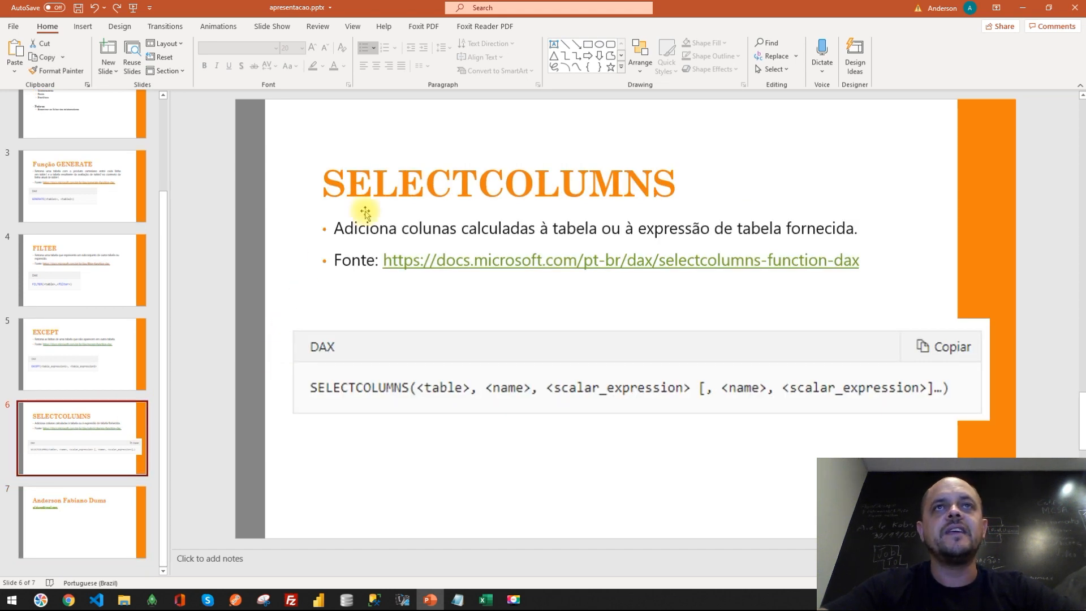
double_click(468, 177)
left_click(287, 259)
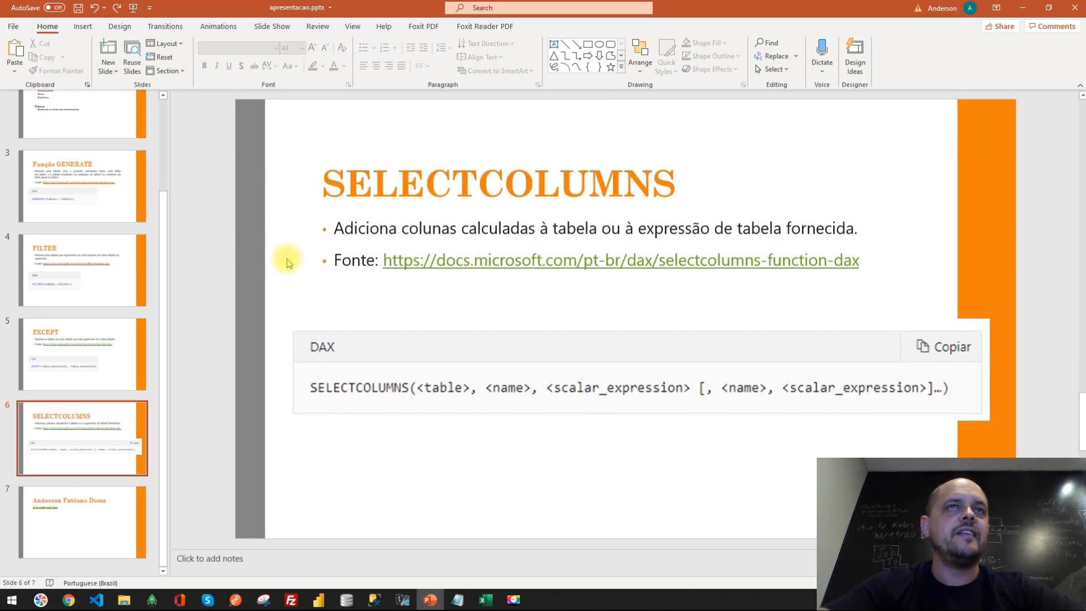
Step: Highlight the words of the SELECTCOLUMNS definition one after another through "fornecida", clear the selection and review the syntax
left_click(362, 228)
double_click(450, 228)
double_click(498, 229)
double_click(583, 231)
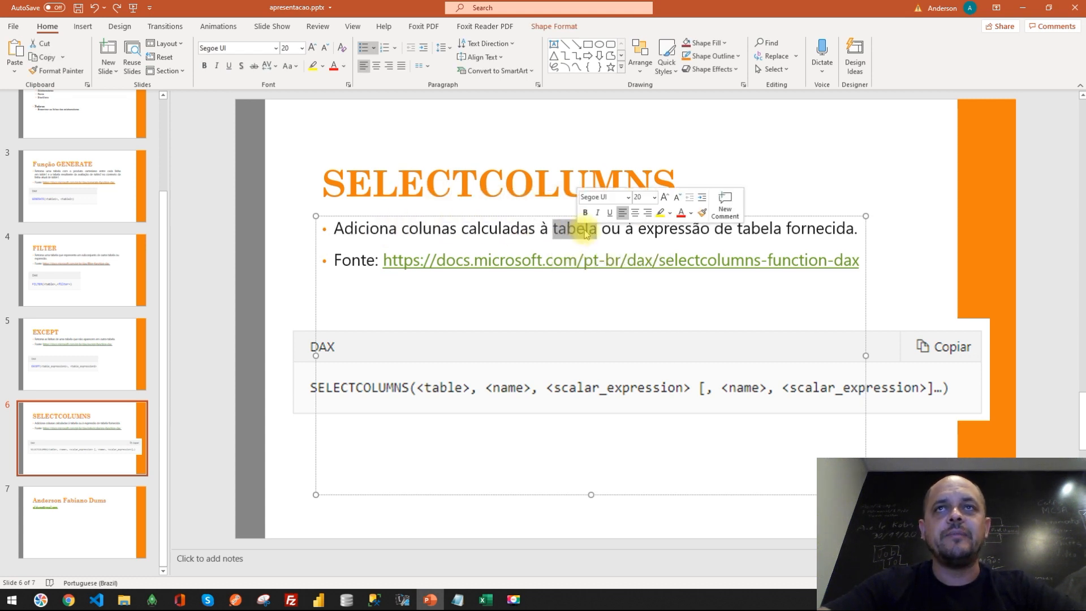
double_click(688, 229)
double_click(818, 229)
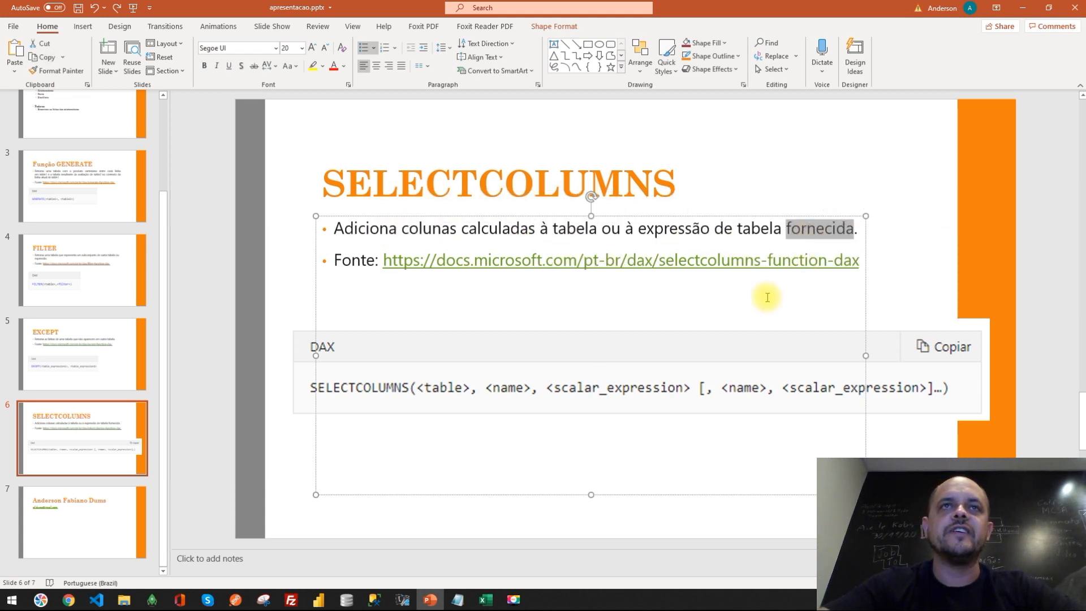
left_click(288, 451)
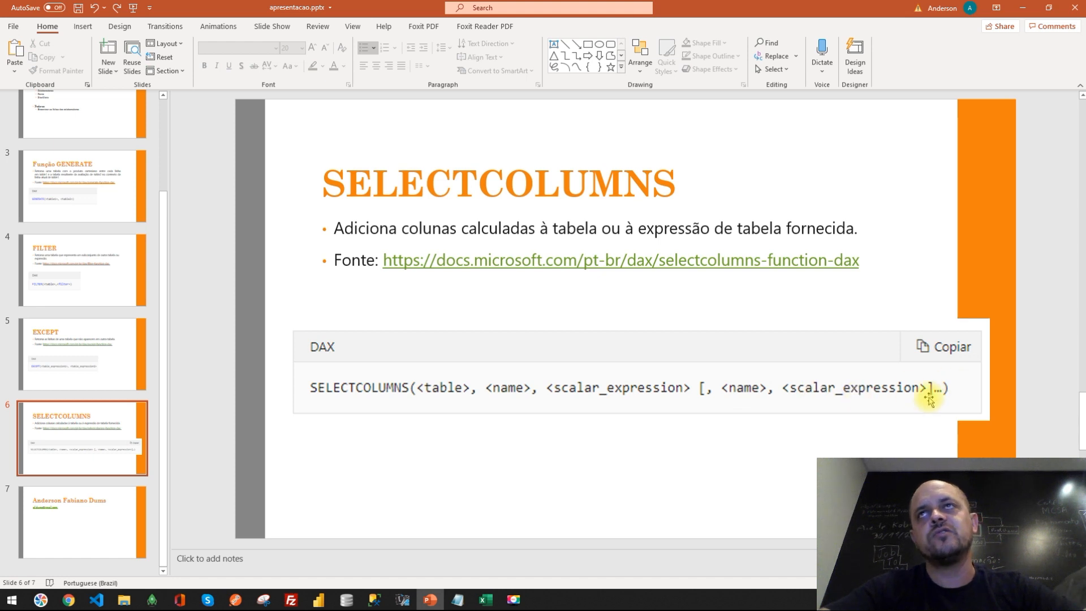
Step: Switch back to Power BI and insert a SELECTCOLUMNS function on a new line directly after EXCEPT( in the fFaltas formula
left_click(315, 603)
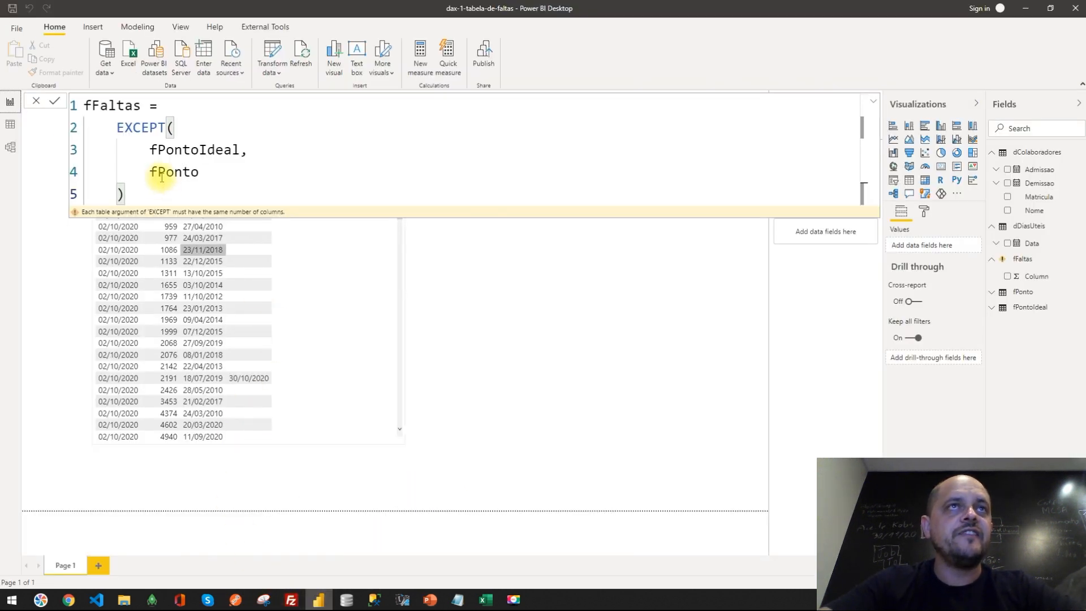
left_click(196, 132)
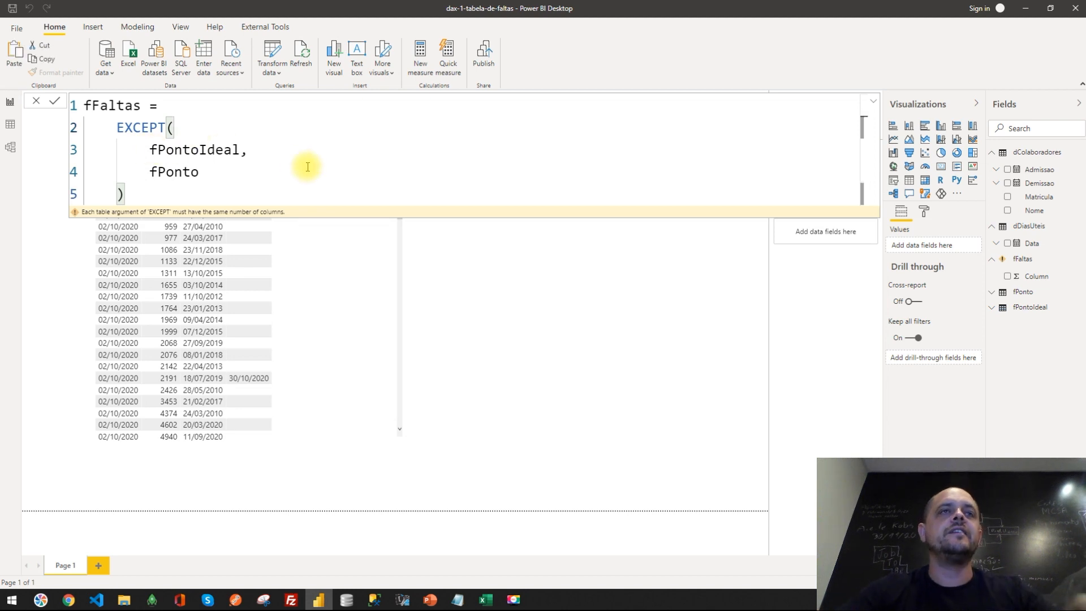
key("Return")
type("s")
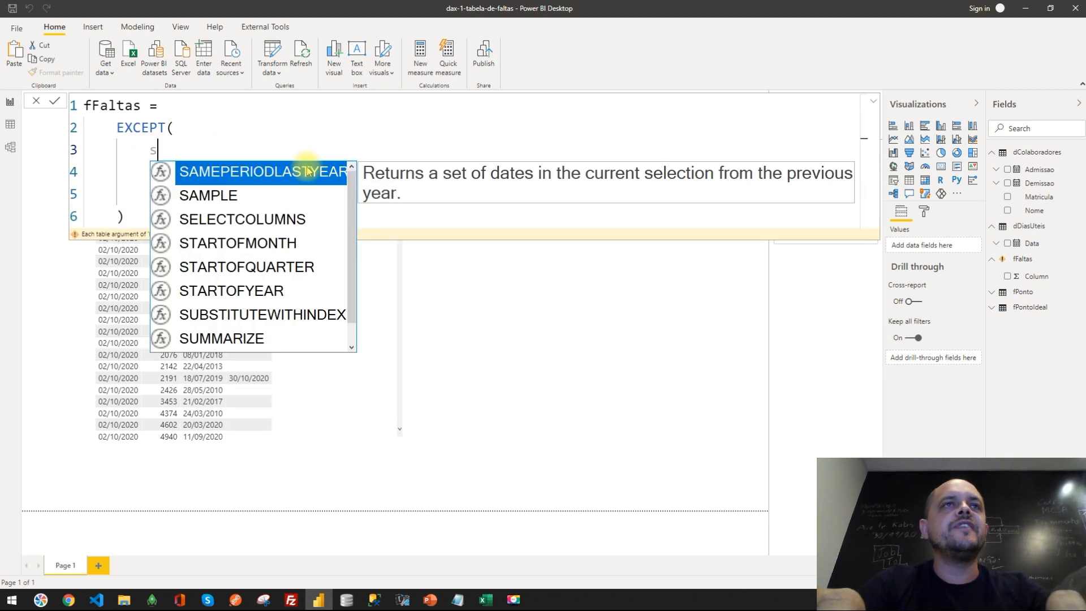
type("ele")
key("Tab")
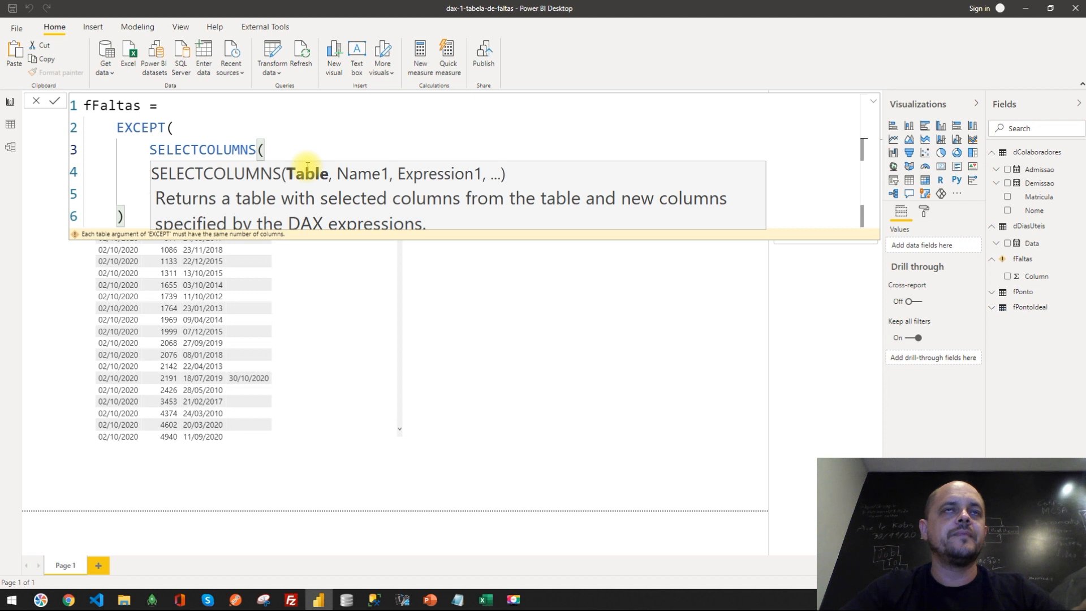
Step: Make fPontoIdeal the table argument of SELECTCOLUMNS, indented on its own line without surplus spaces
key("Return")
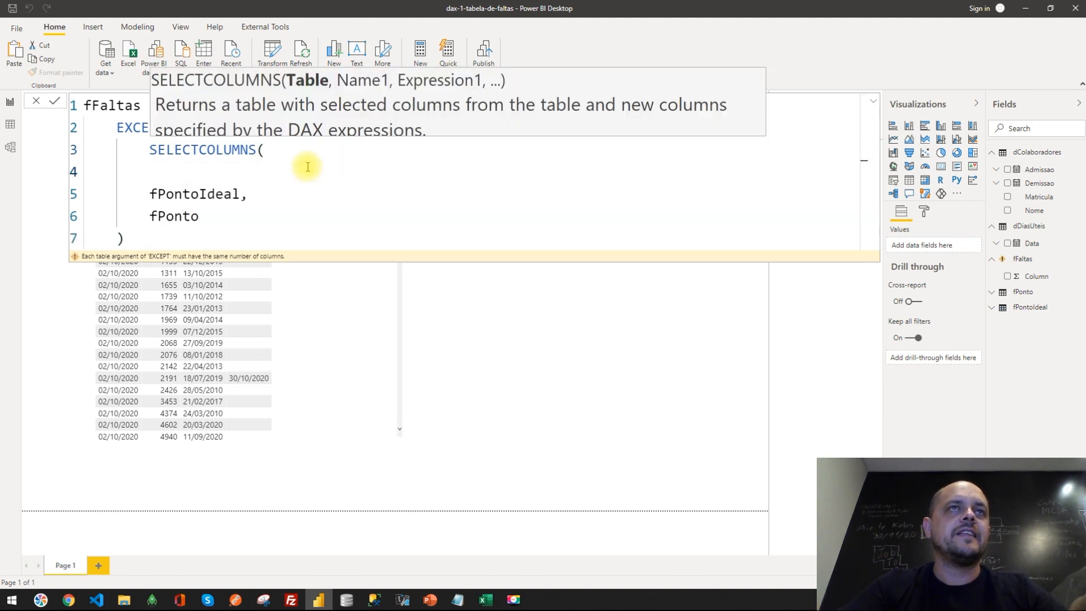
key("Delete")
key("ctrl+shift+Right")
key("ctrl+shift+Left")
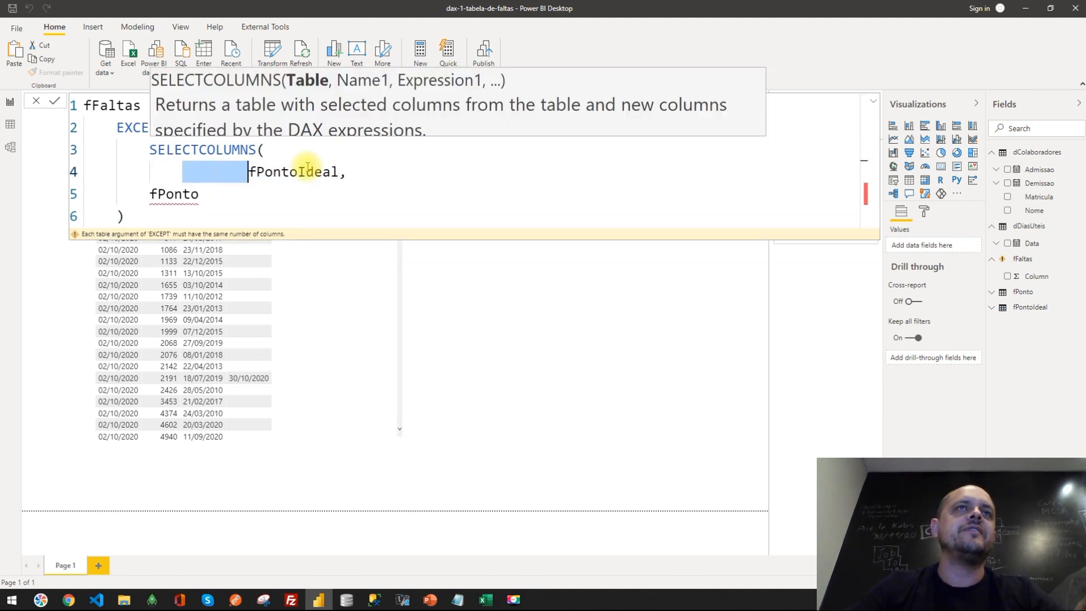
key("BackSpace")
key("End")
Step: Add a "Data" column to the fPontoIdeal SELECTCOLUMNS, taking its values from fPontoIdeal[Data], with each argument on its own line
key("Return")
type("\"Data\"")
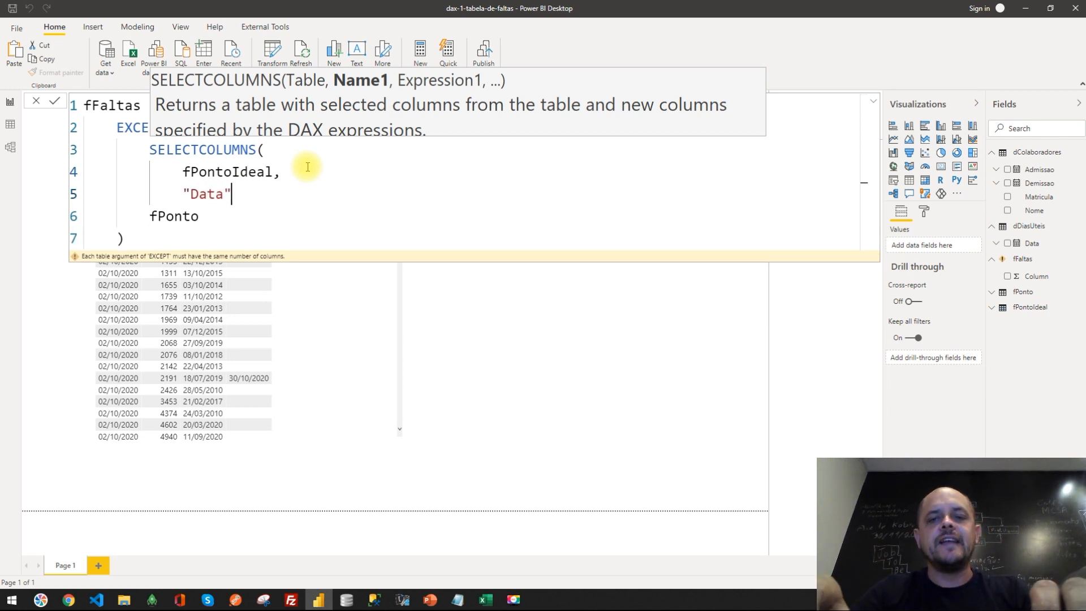
type(",")
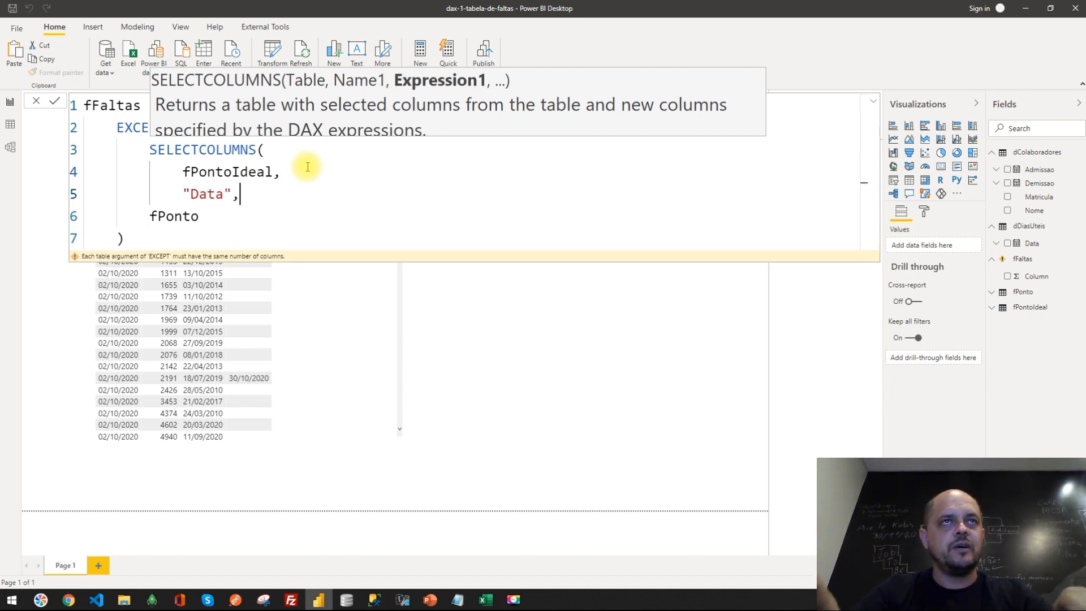
key("Return")
type("fPontoIdeal")
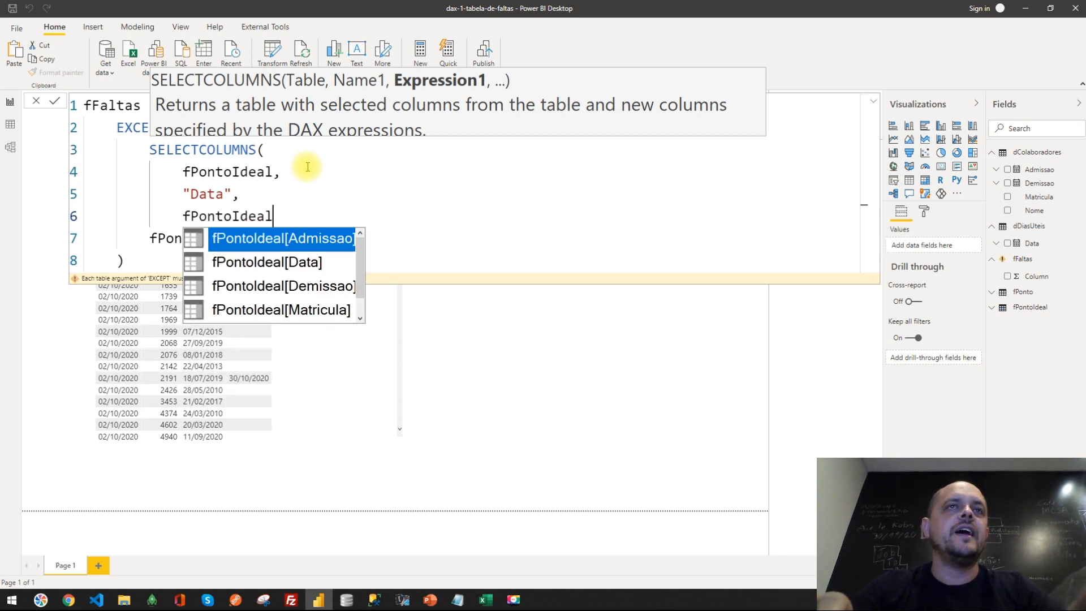
key("Down")
key("Tab")
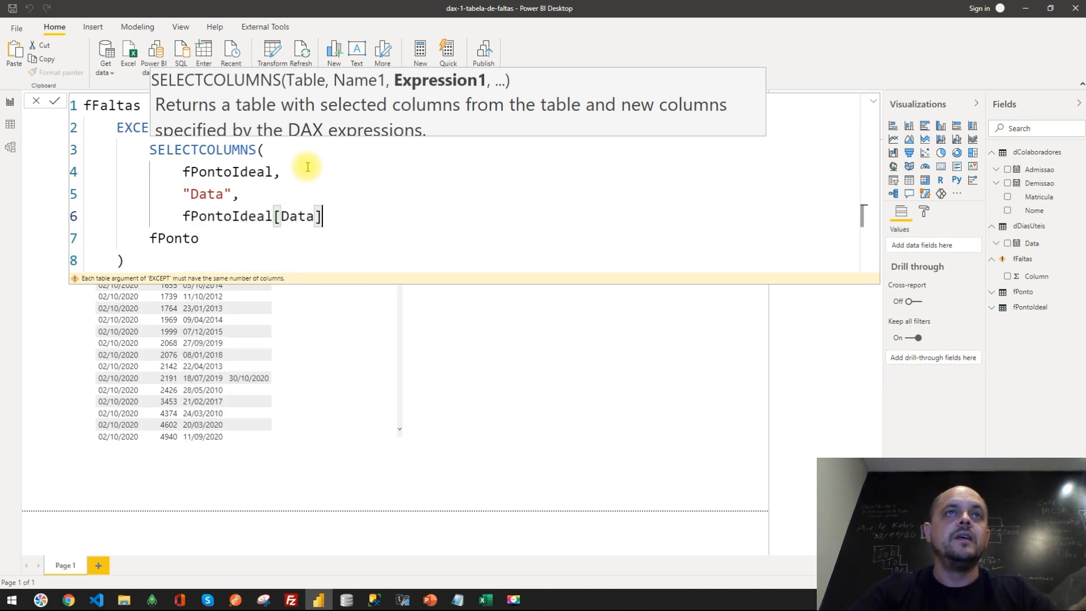
Step: Add a second column named "Matricula" to the same SELECTCOLUMNS, taking its values from fPontoIdeal[Matricula]
type(",")
key("Return")
type("\"Mat")
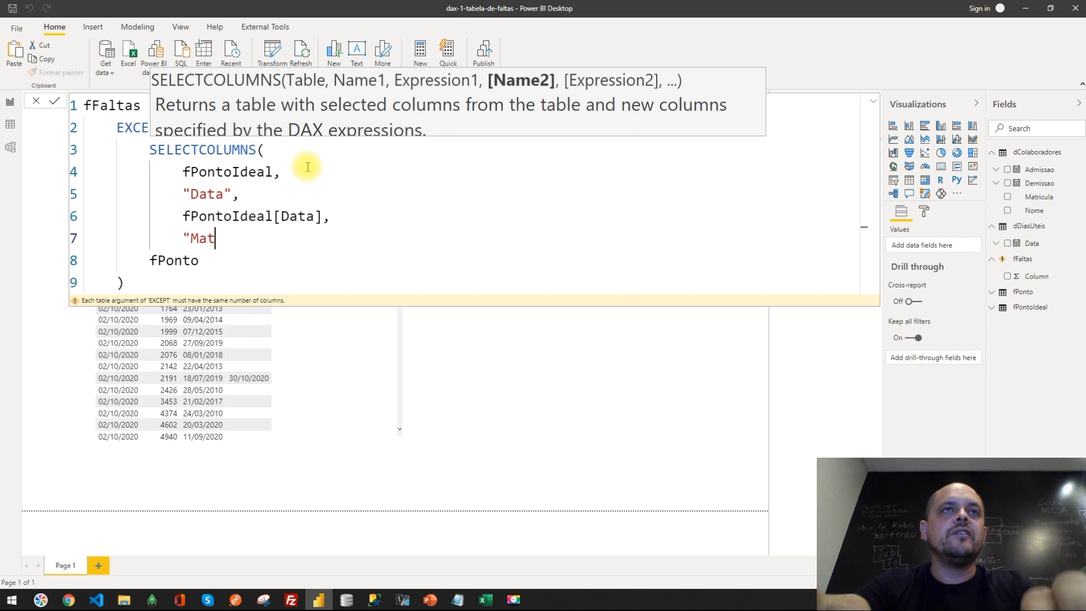
type("ricula\",")
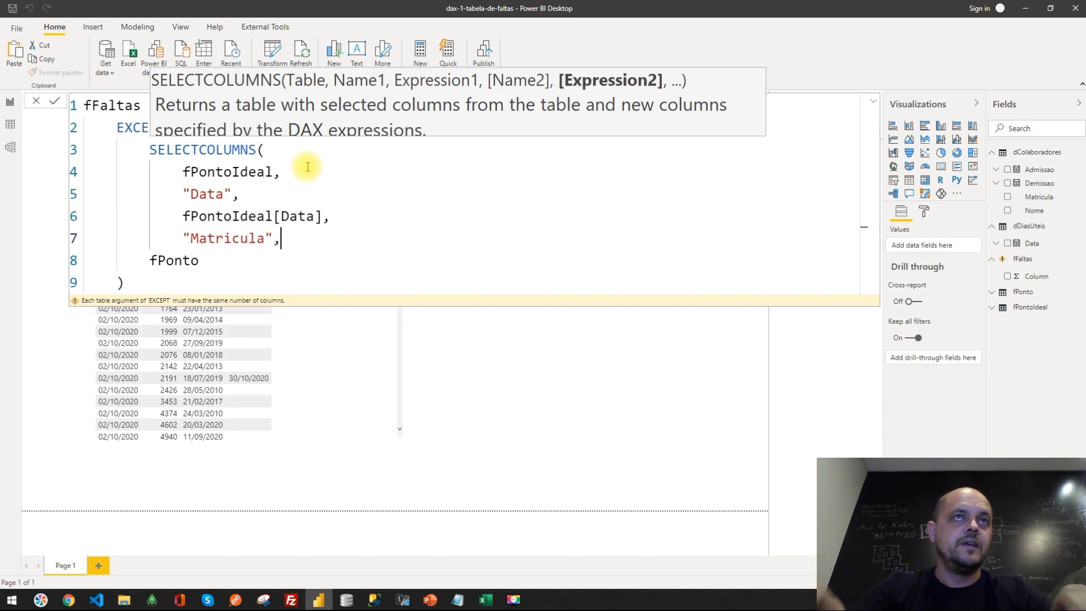
key("Return")
type("fPon")
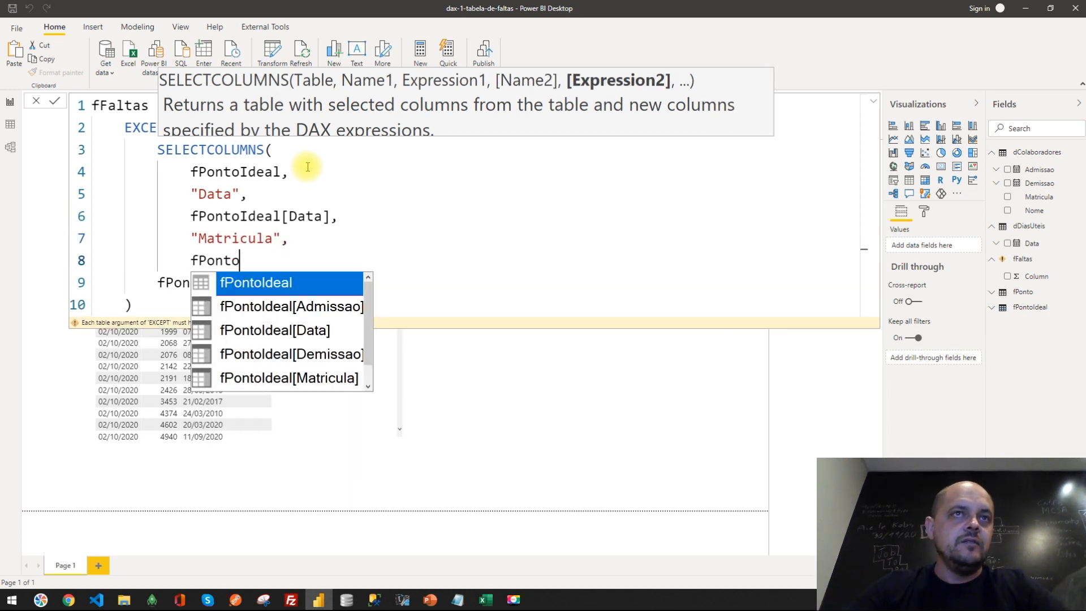
type("to")
key("Down")
key("Down")
key("Down")
key("Down")
key("Tab")
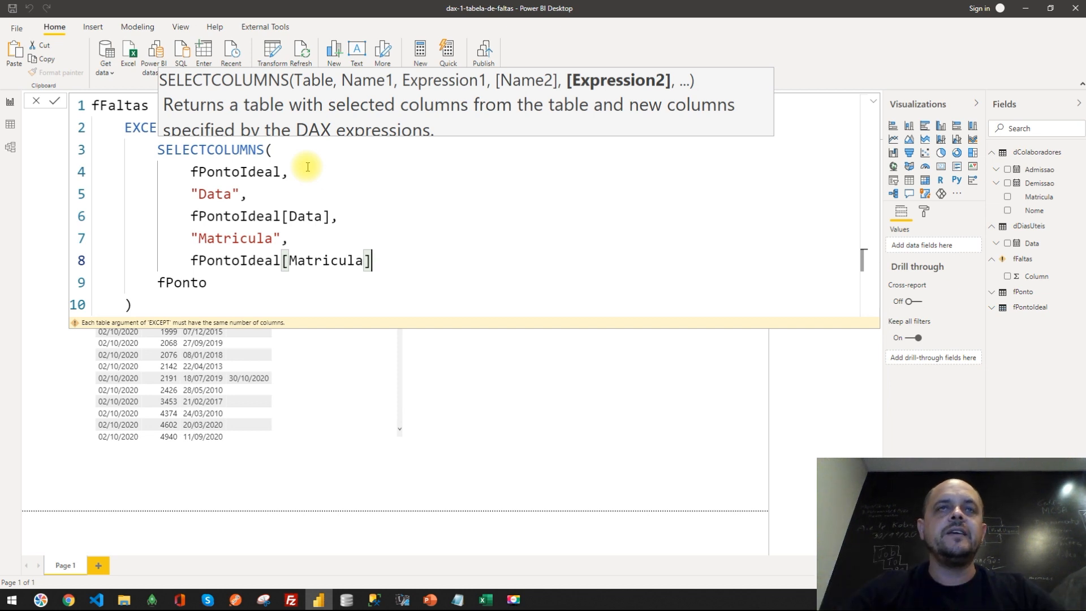
Step: Close the fPontoIdeal SELECTCOLUMNS with a parenthesis on its own line and a comma before the fPonto argument
key("shift+Return")
type(")")
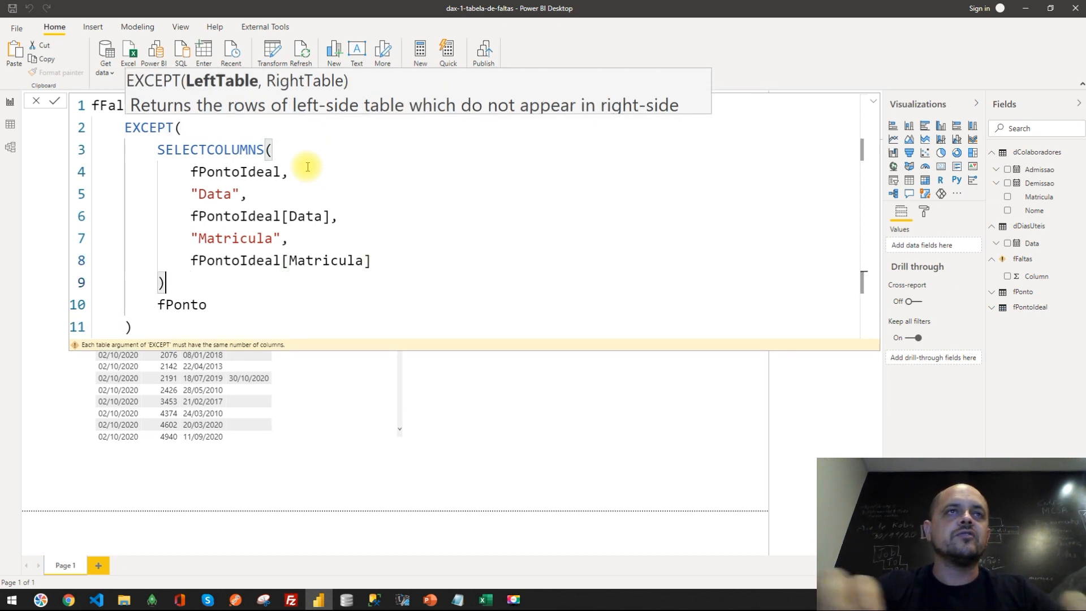
type(",")
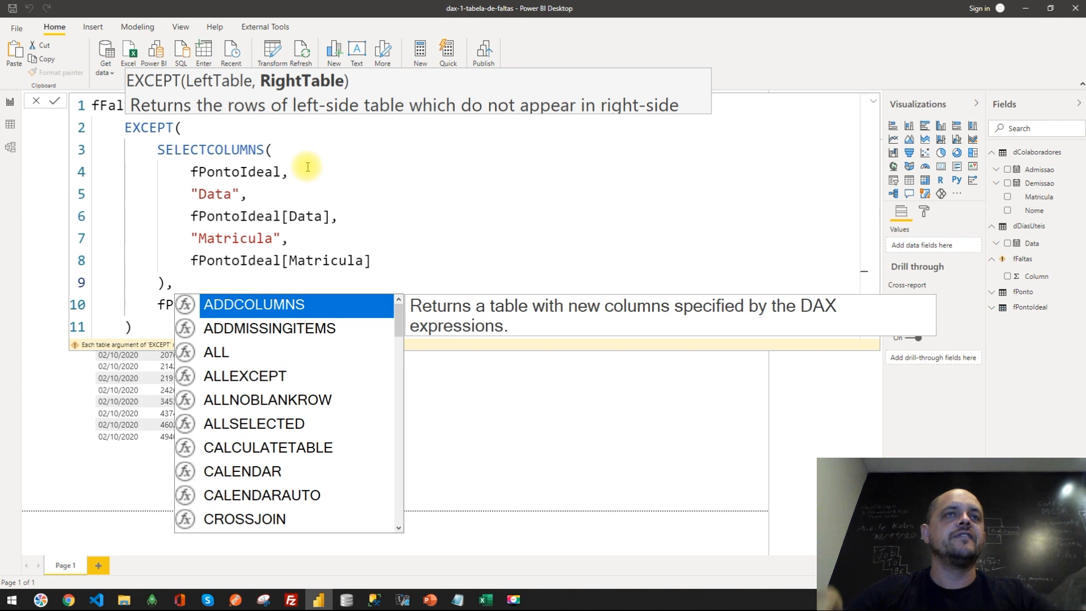
key("Escape")
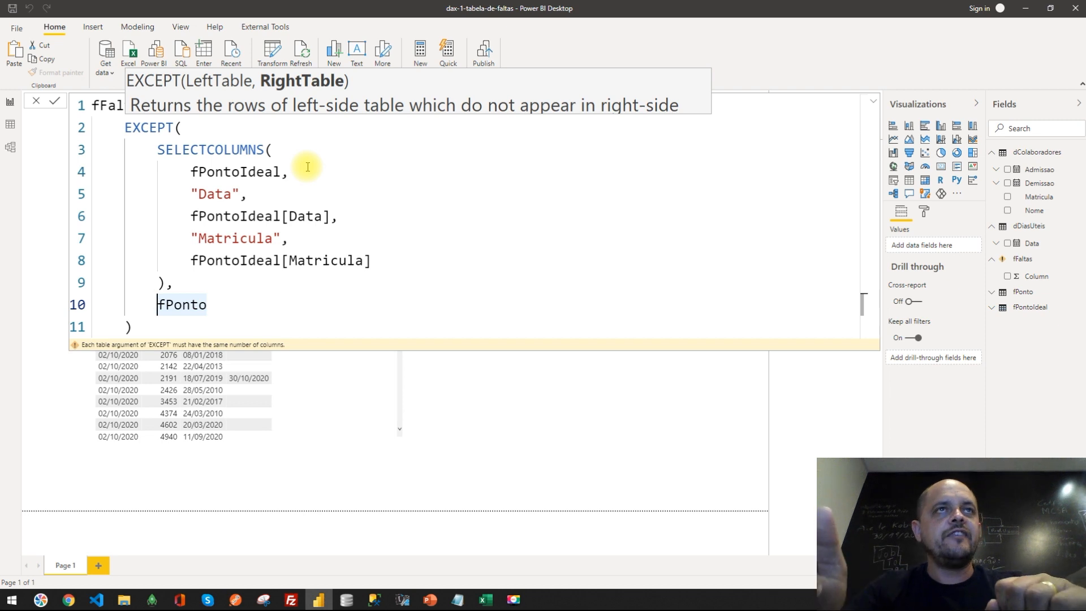
Step: Insert a second SELECTCOLUMNS before fPonto, with fPonto on its own line as the table argument followed by a comma
type("Sele")
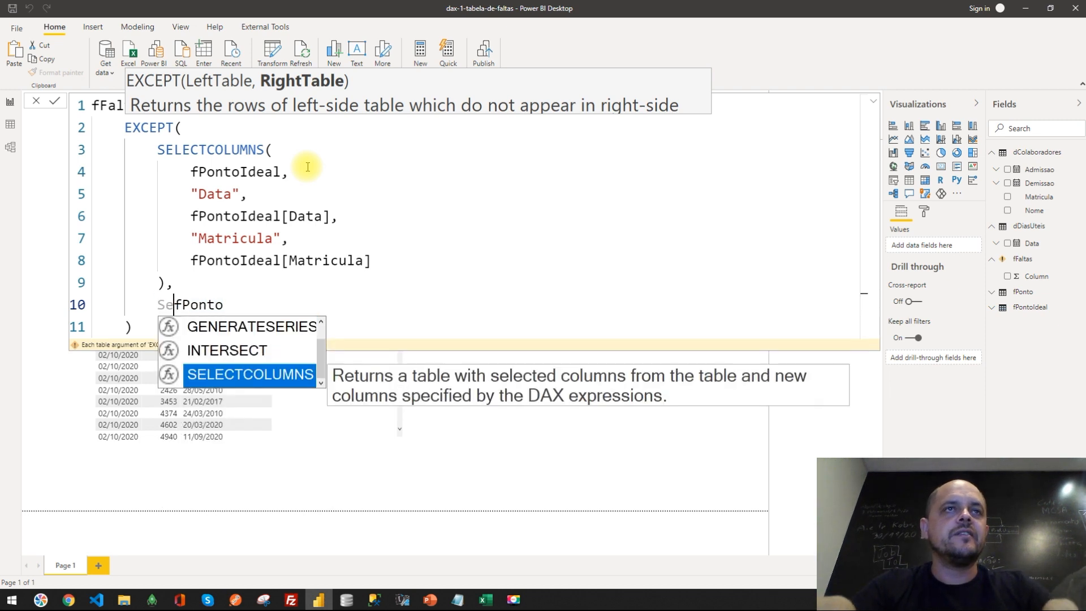
key("Tab")
key("Return")
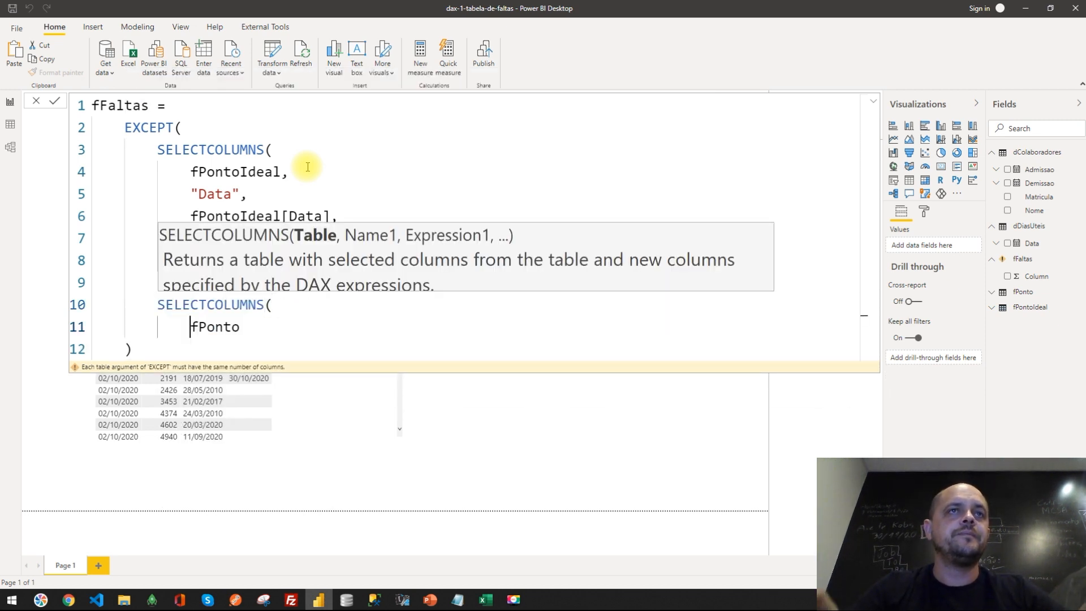
type(",")
key("Return")
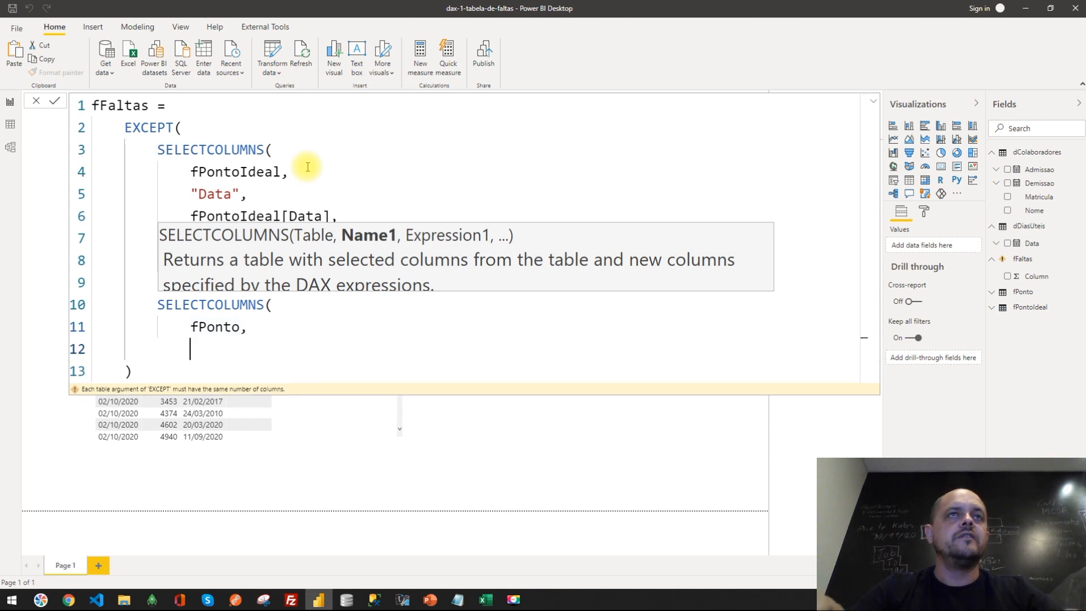
Step: Add a "Data" column to the fPonto SELECTCOLUMNS, taking its values from fPonto[Data]
type("\"Data\"")
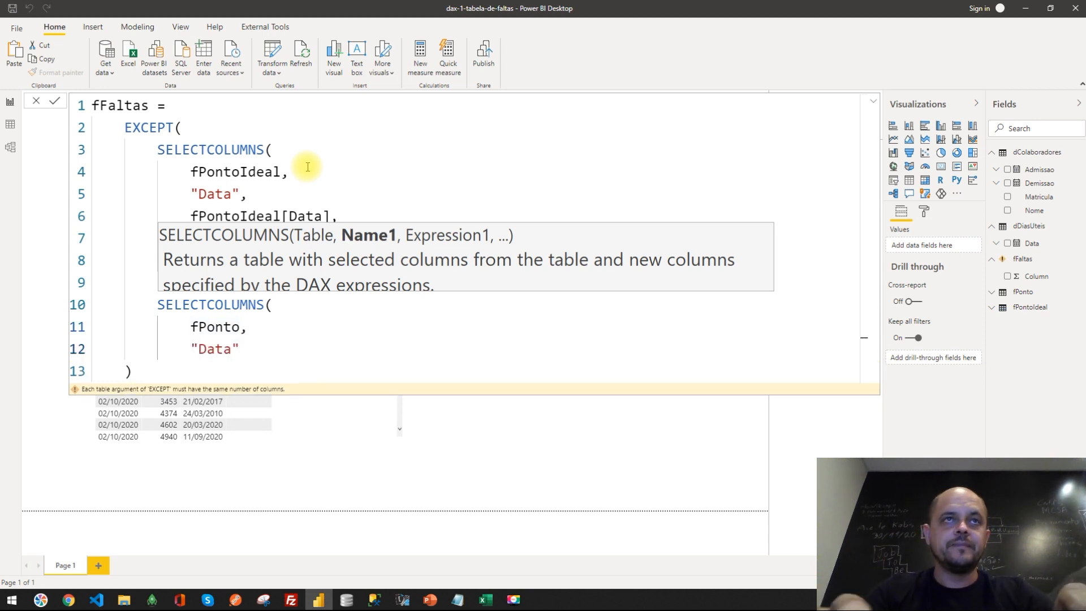
type(",")
key("Return")
type("fP")
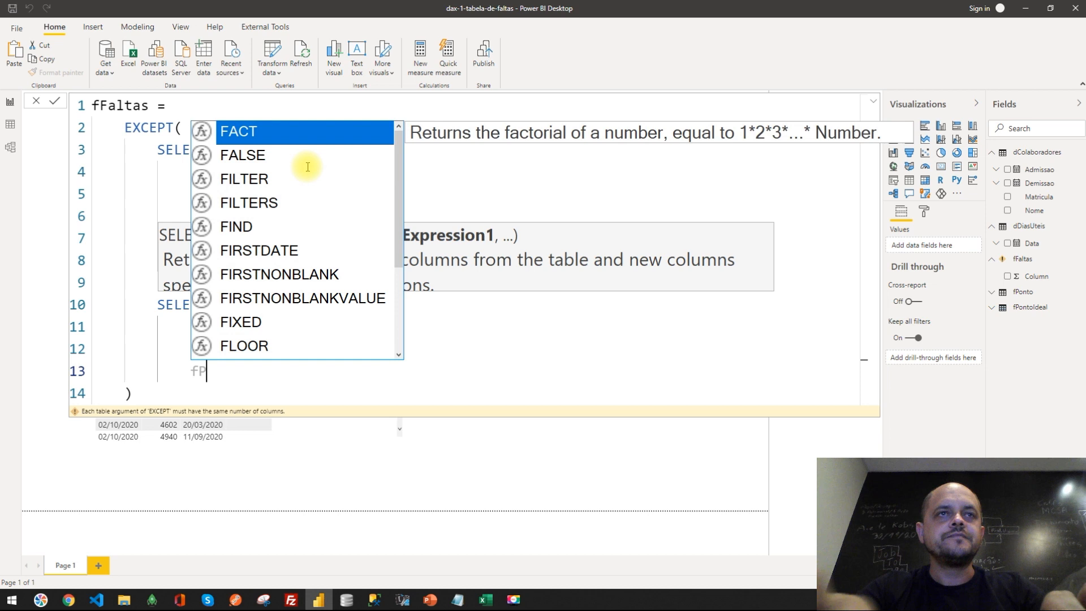
type("on")
key("Down")
key("Down")
key("Tab")
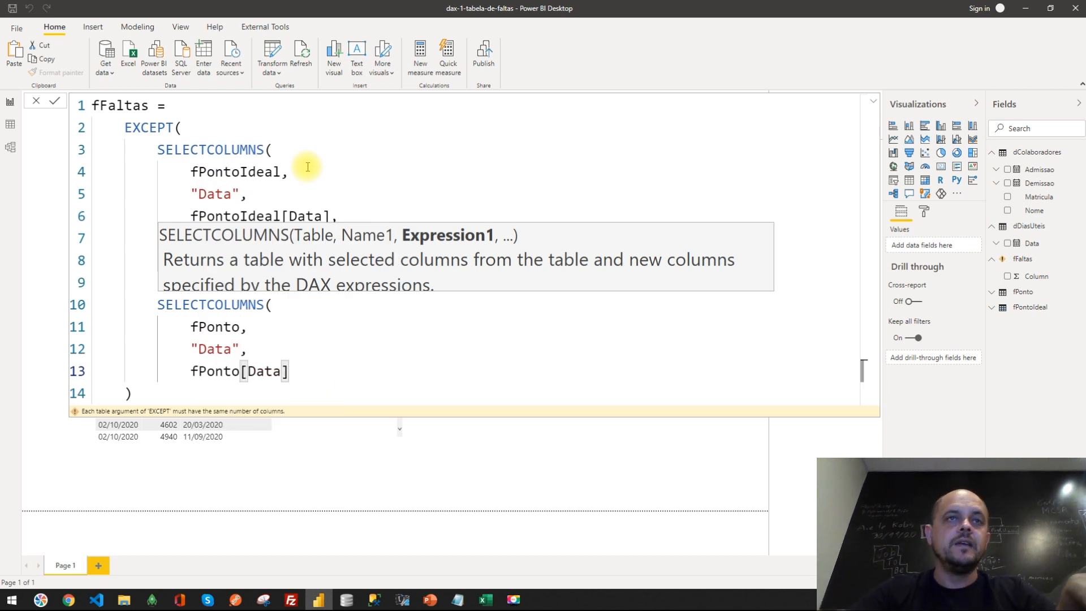
Step: Add a "Matricula" column from fPonto[Matricula] to the second SELECTCOLUMNS and close the function on a new line
type(",")
key("Return")
type("\"Matri")
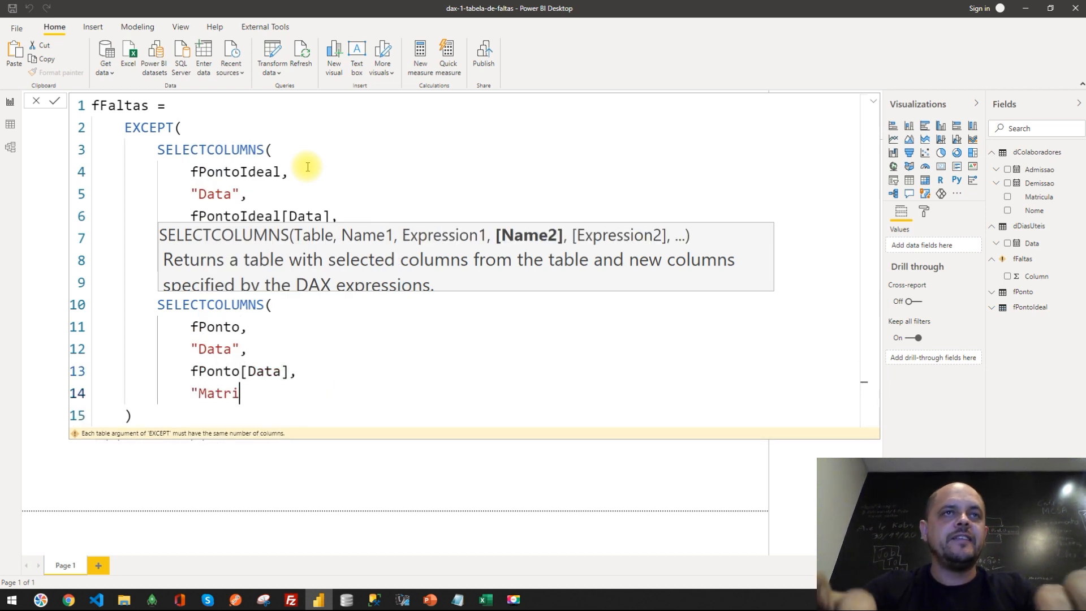
type("cula\",")
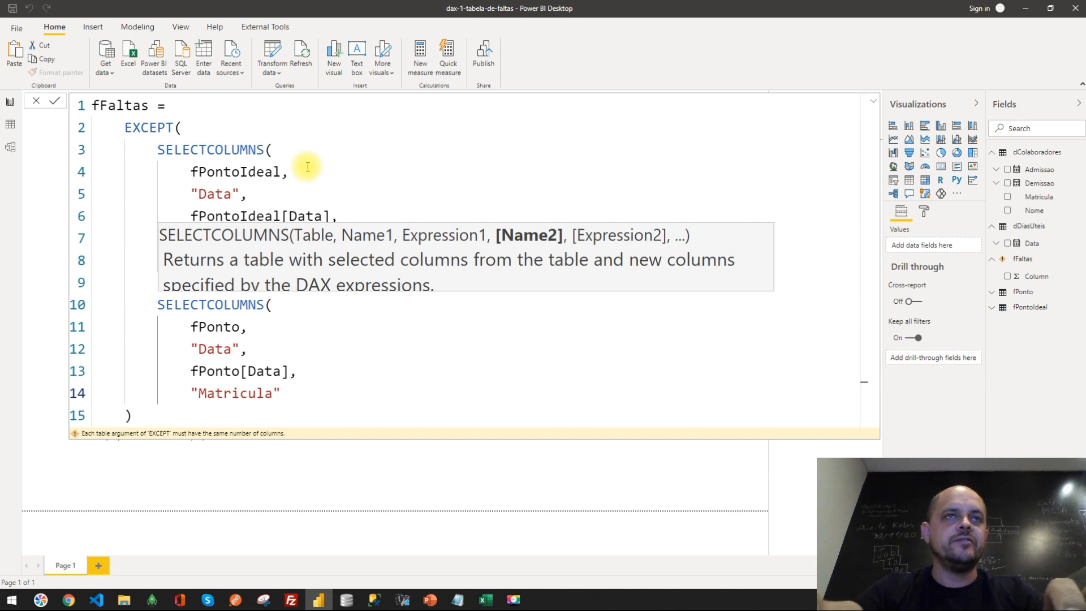
key("Return")
type("fPon")
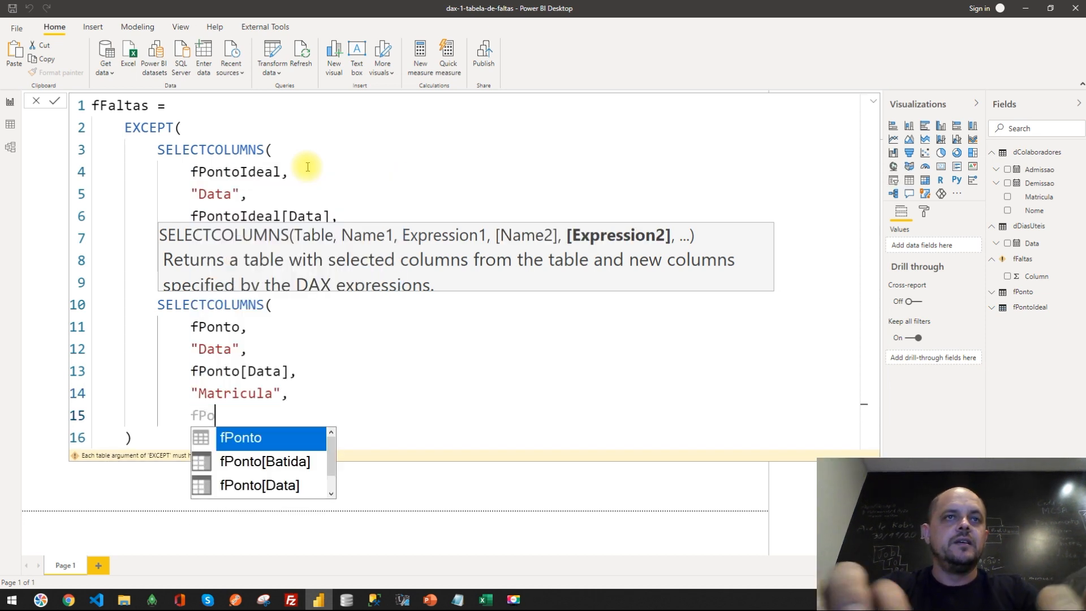
key("Down")
key("Down")
key("Down")
key("Tab")
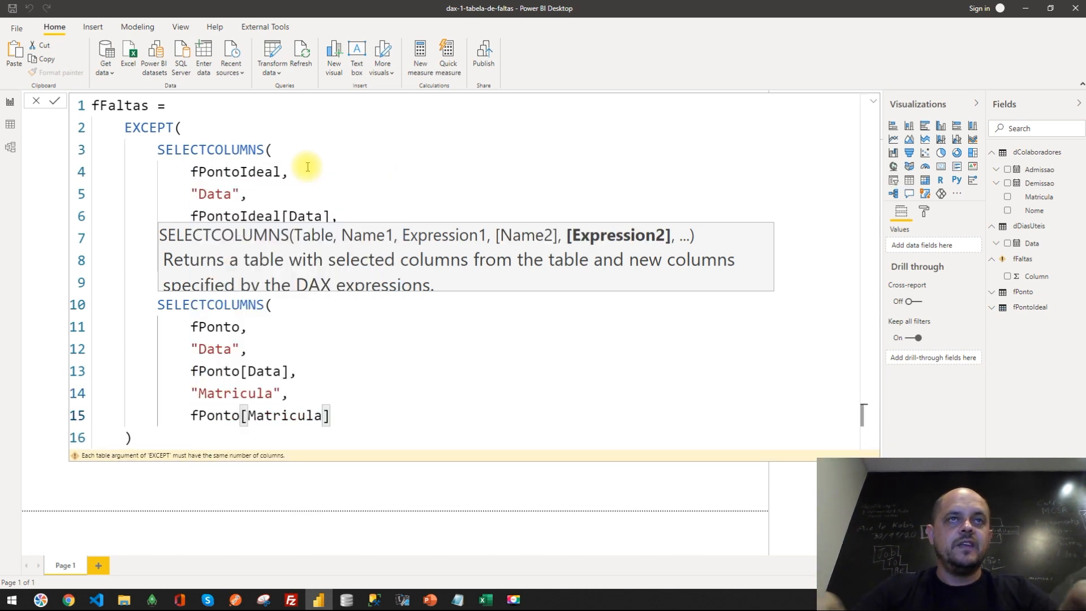
key("Return")
type(")")
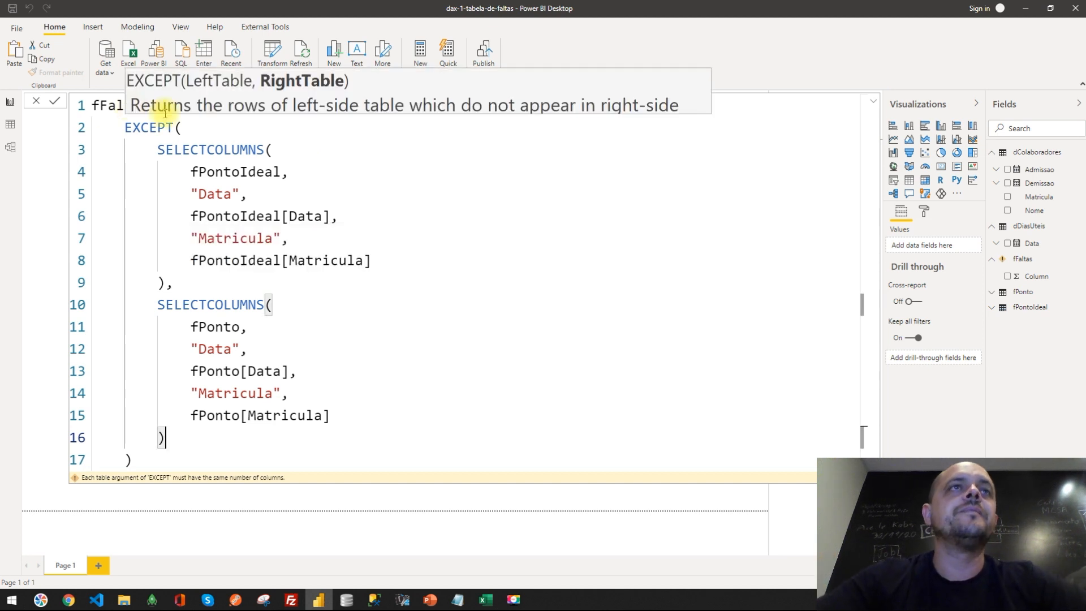
Step: Review the fFaltas formula from its name and EXCEPT through the fPontoIdeal table, column names and expressions of the first SELECTCOLUMNS
left_click(118, 108)
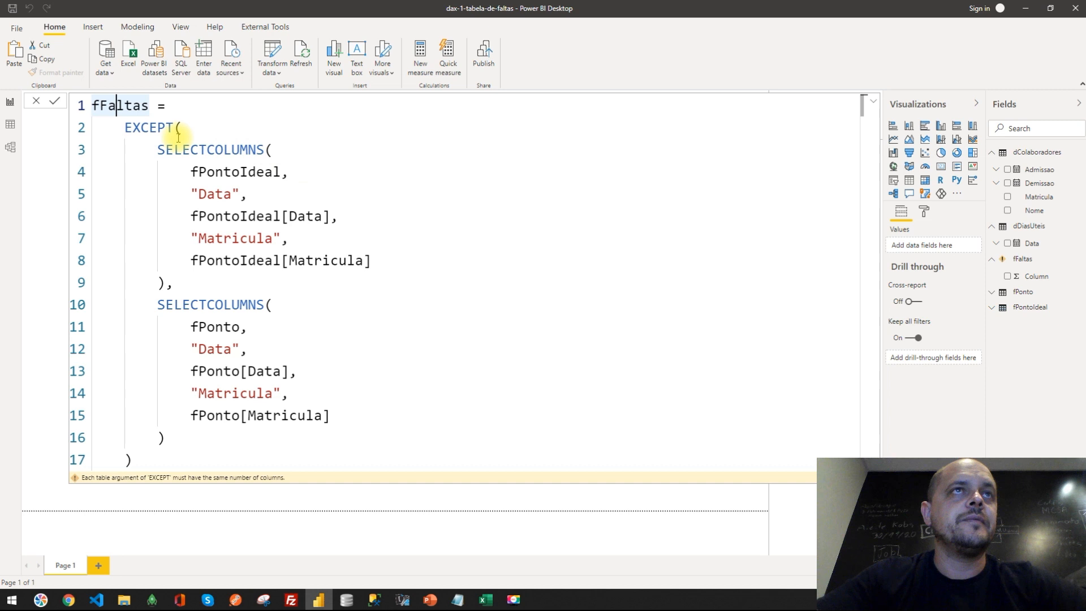
double_click(150, 128)
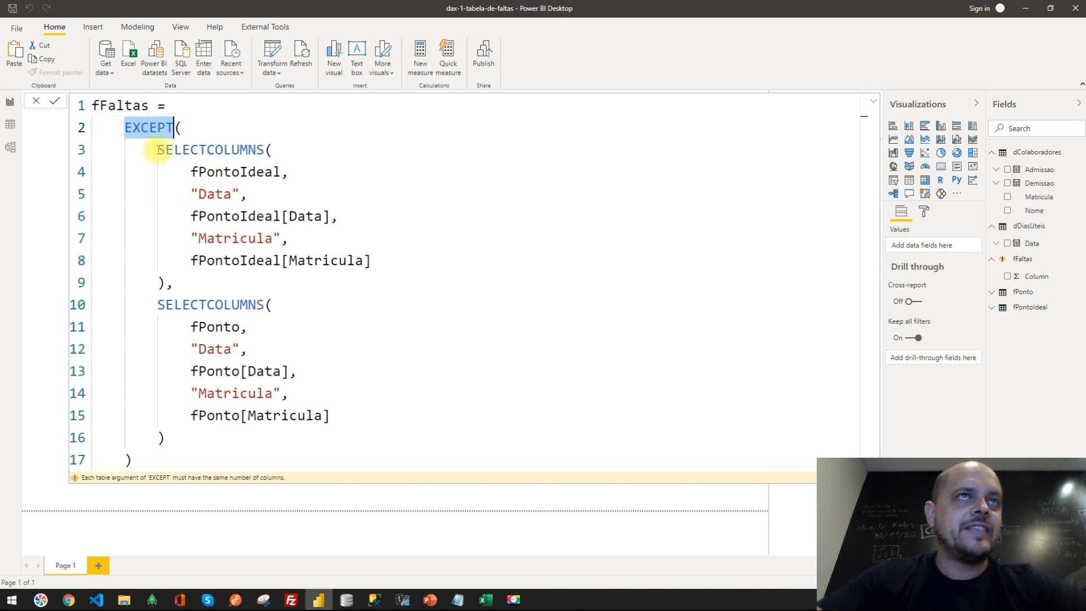
left_click_drag(157, 151, 213, 172)
double_click(257, 177)
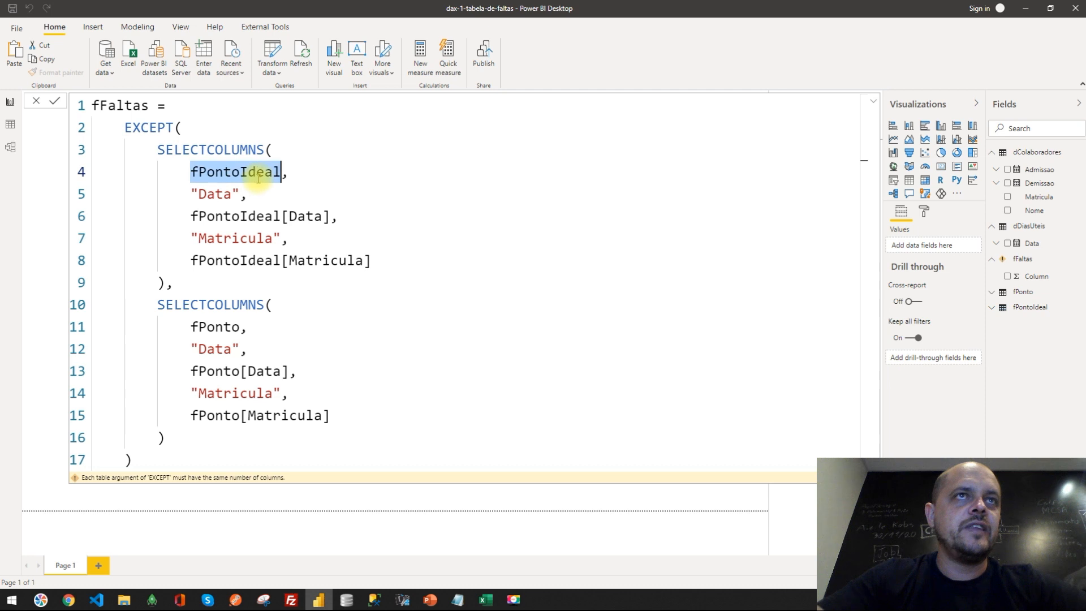
double_click(222, 216)
double_click(228, 259)
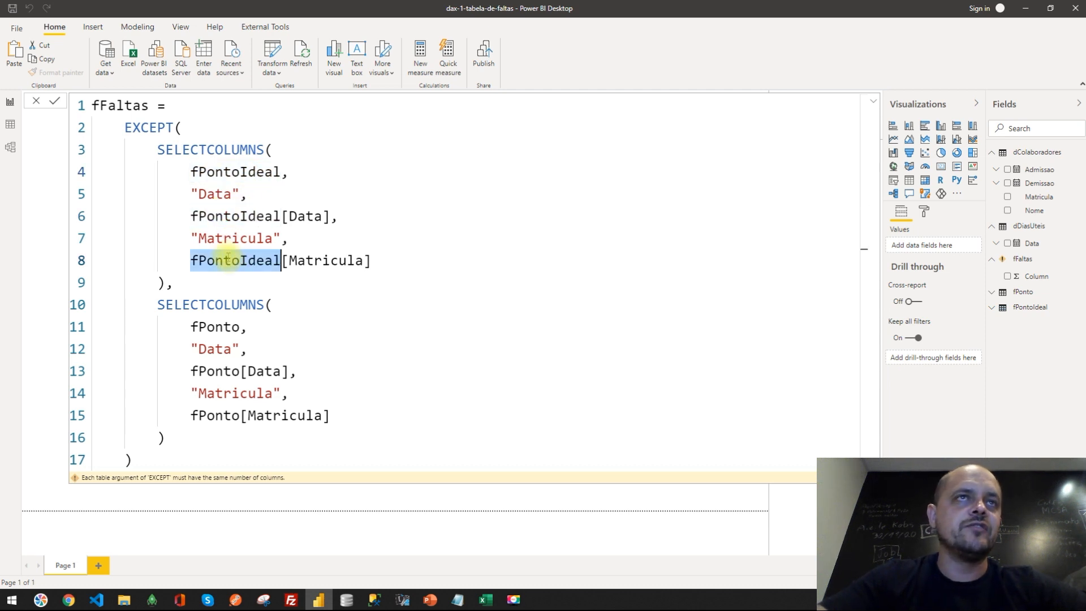
double_click(224, 216)
double_click(215, 259)
double_click(234, 172)
left_click(215, 194)
double_click(224, 238)
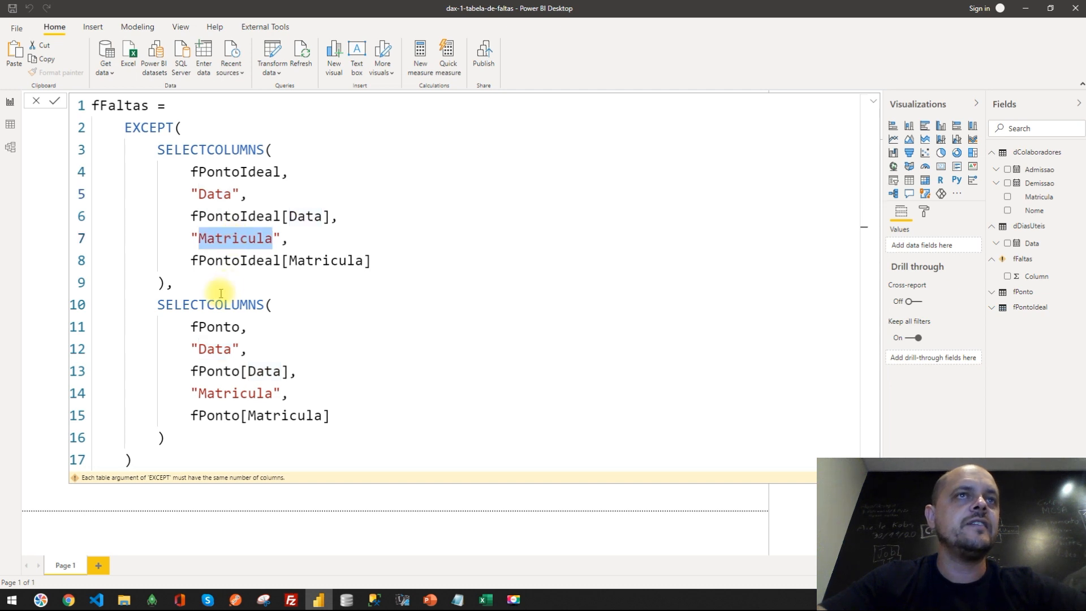
Step: Review the fPonto table and the "Data" and "Matricula" column names in the second SELECTCOLUMNS
double_click(214, 323)
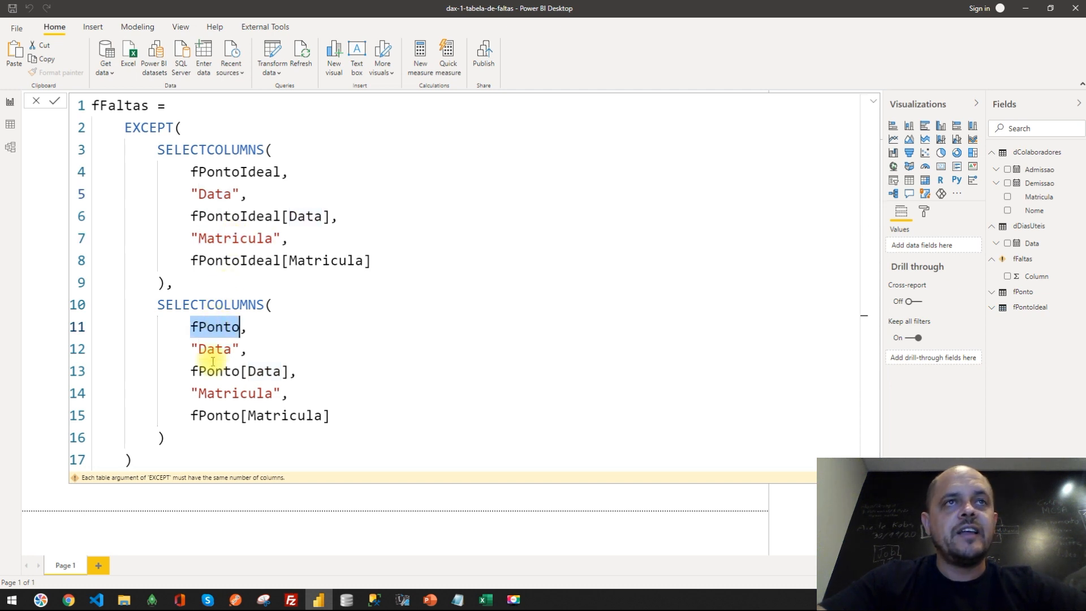
double_click(209, 351)
double_click(214, 393)
double_click(216, 354)
double_click(216, 393)
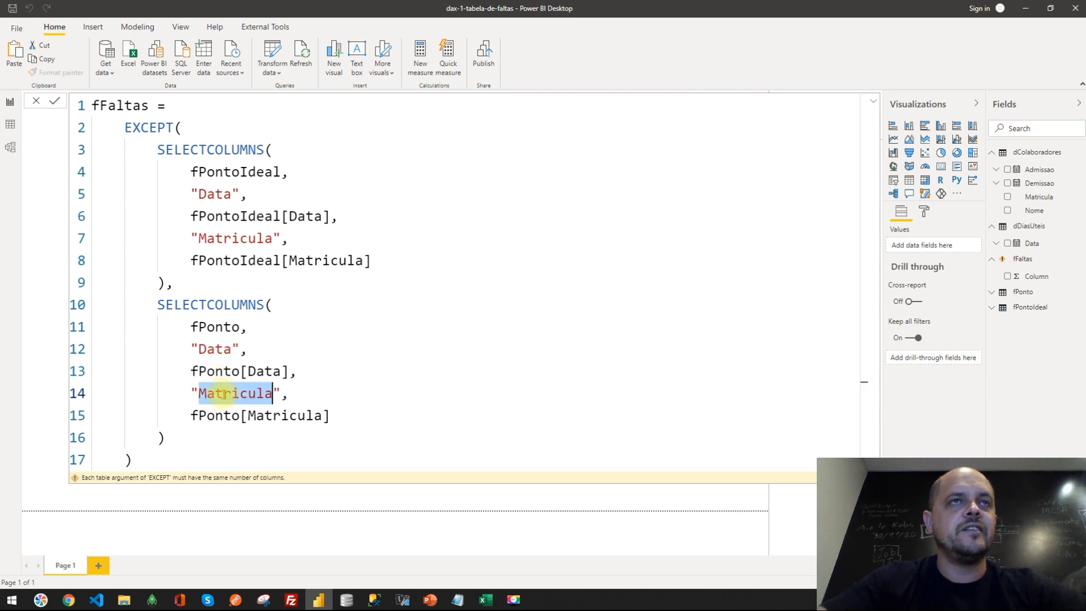
left_click(206, 306)
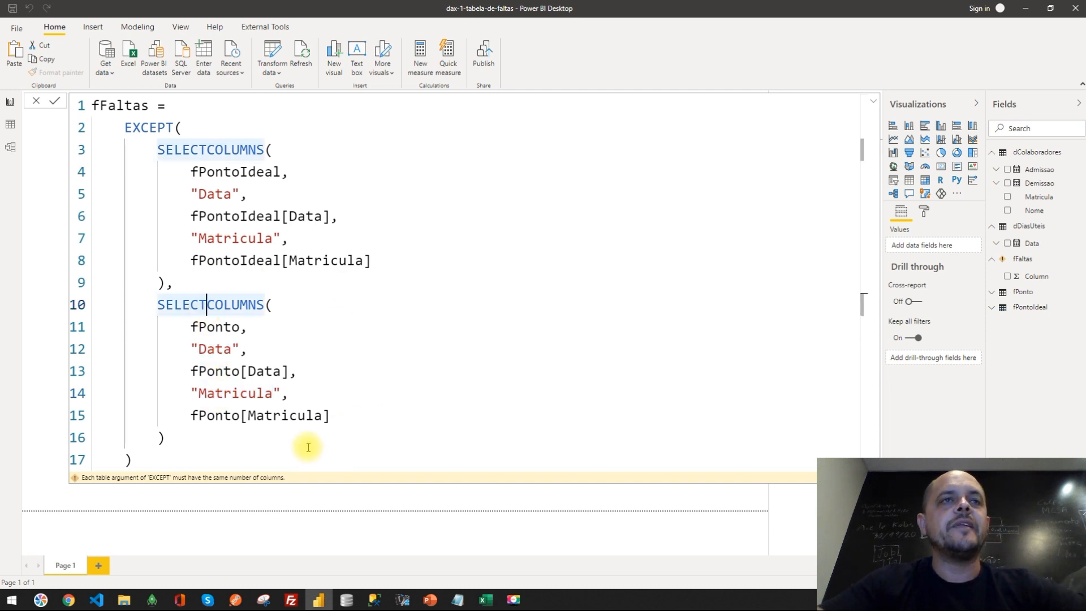
Step: Commit the fFaltas formula and display the rows of the fFaltas table in Data view
left_click(154, 459)
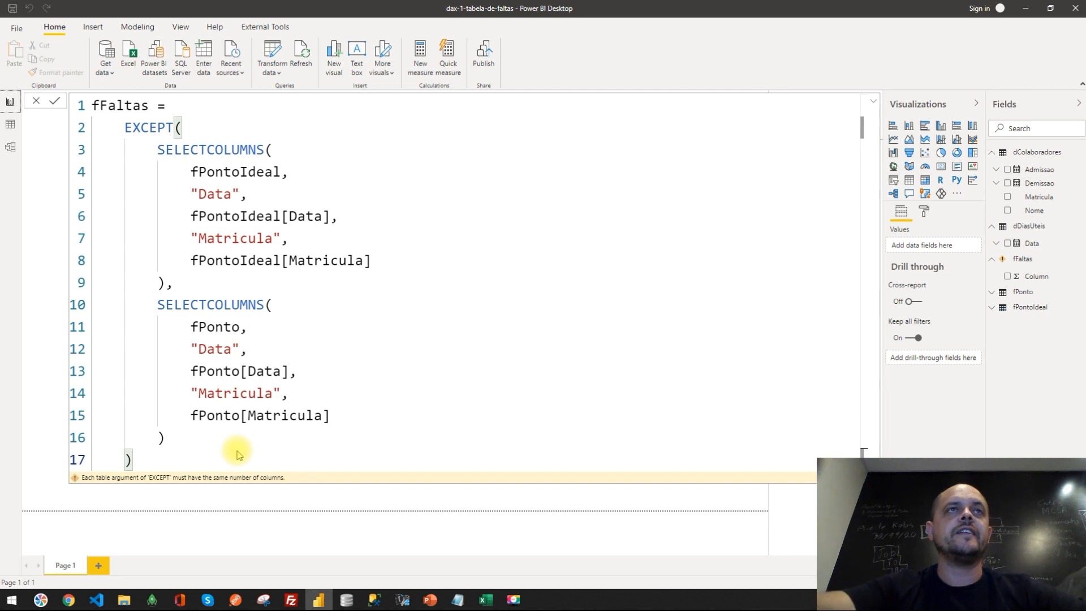
key("Return")
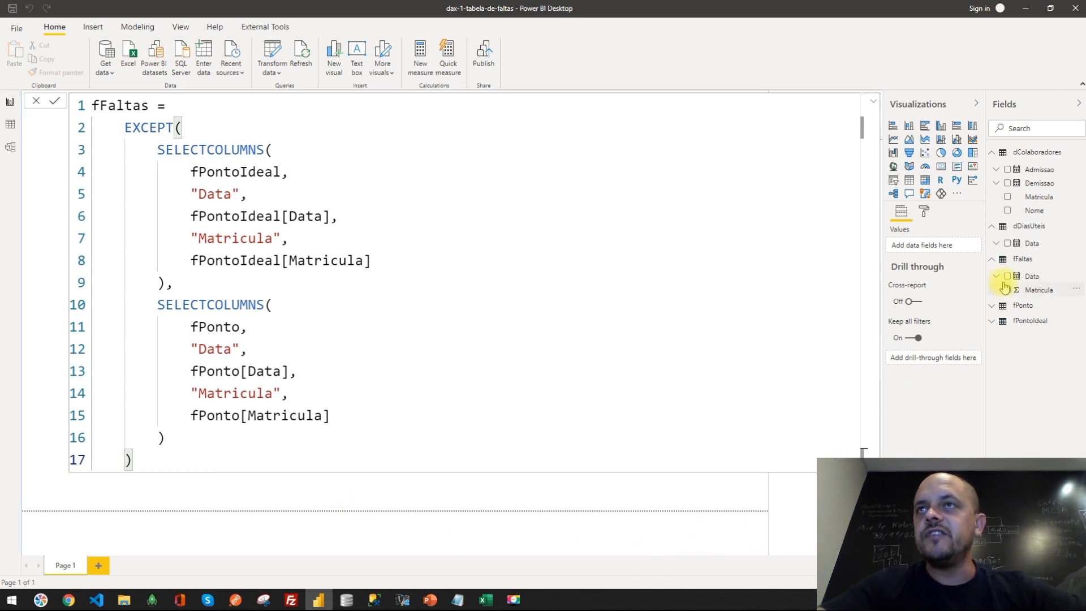
left_click(1022, 259)
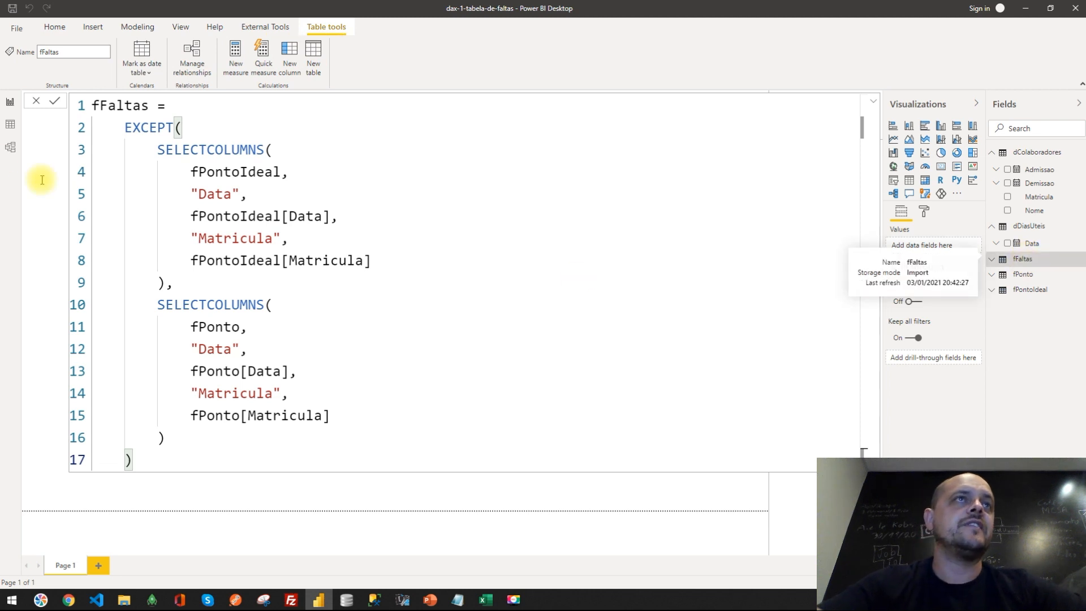
left_click(10, 126)
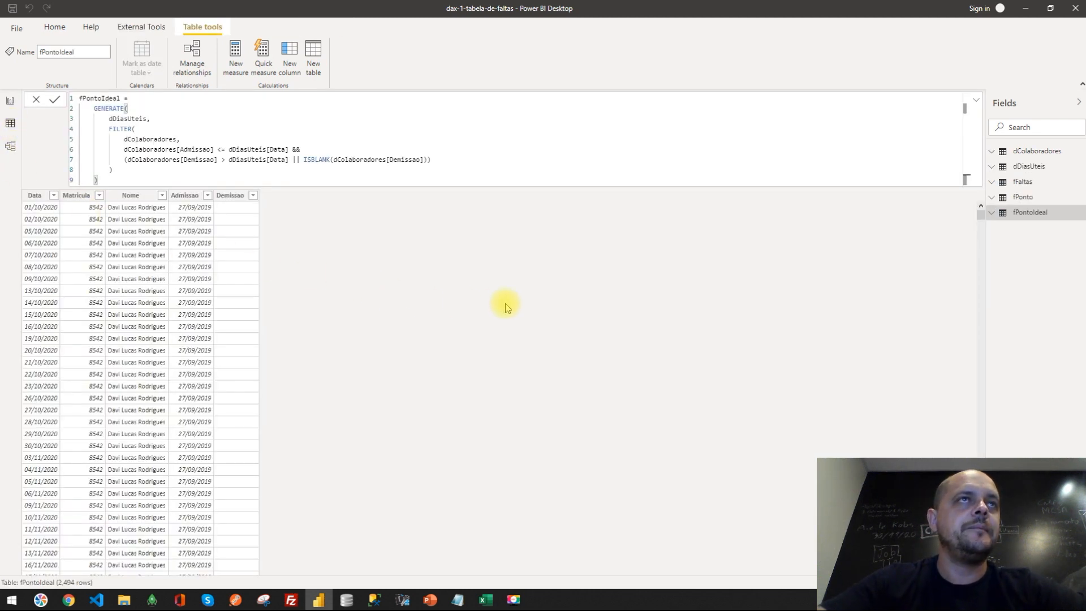
left_click(1025, 183)
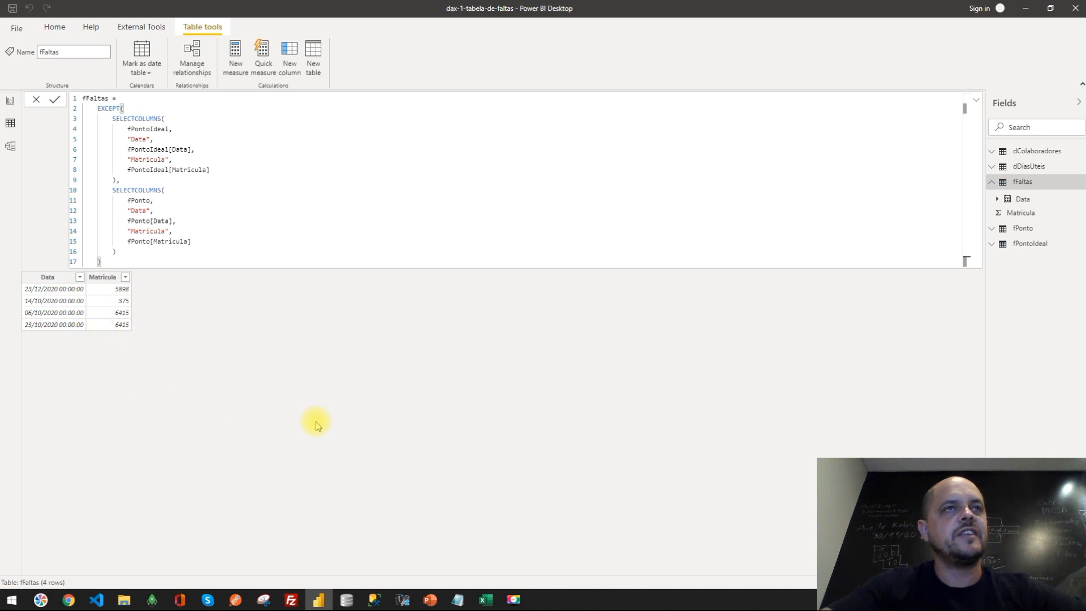
Step: Rearrange the Model view diagram so fFaltas sits between fPontoIdeal and fPonto, with dDiasUteis spaced farther out
left_click(12, 147)
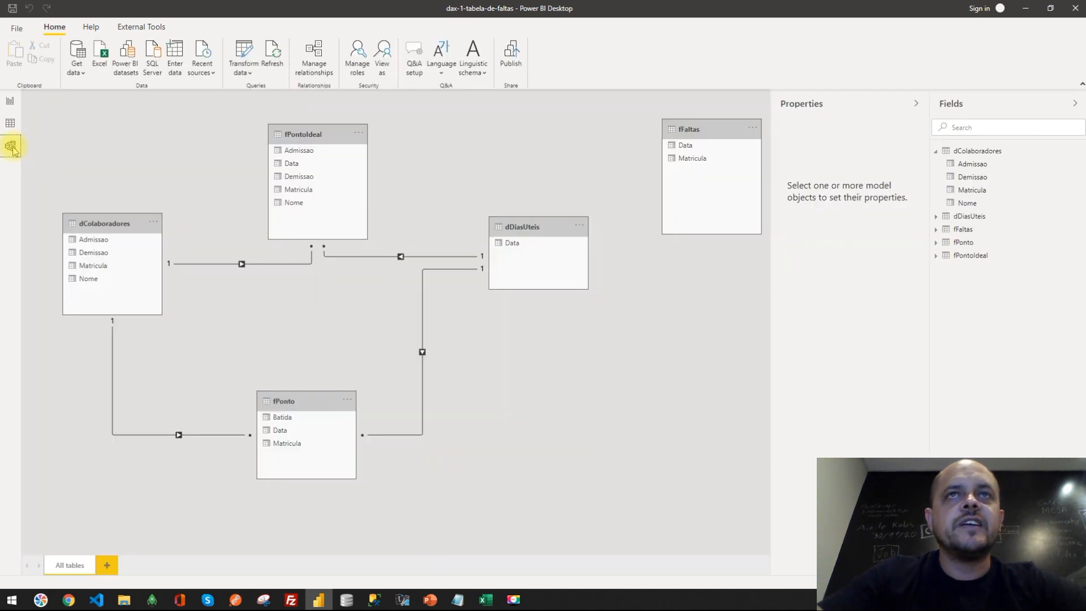
left_click_drag(291, 398, 332, 448)
left_click_drag(510, 242, 585, 259)
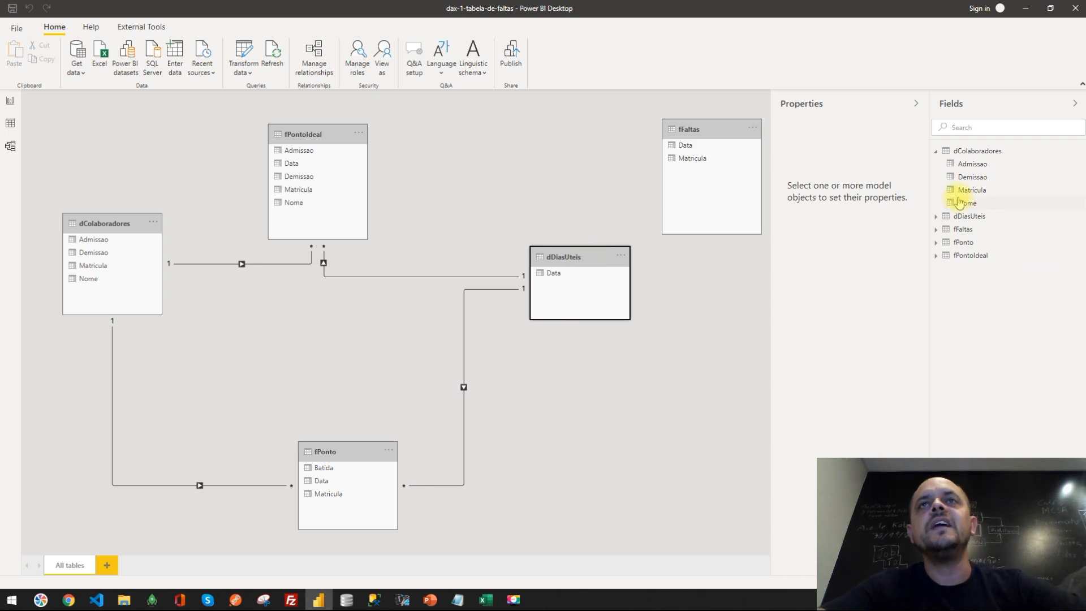
left_click_drag(681, 129, 292, 308)
mouse_move(326, 138)
left_mouse_down()
mouse_move(355, 130)
mouse_move(333, 133)
left_mouse_up()
left_click_drag(590, 247, 618, 222)
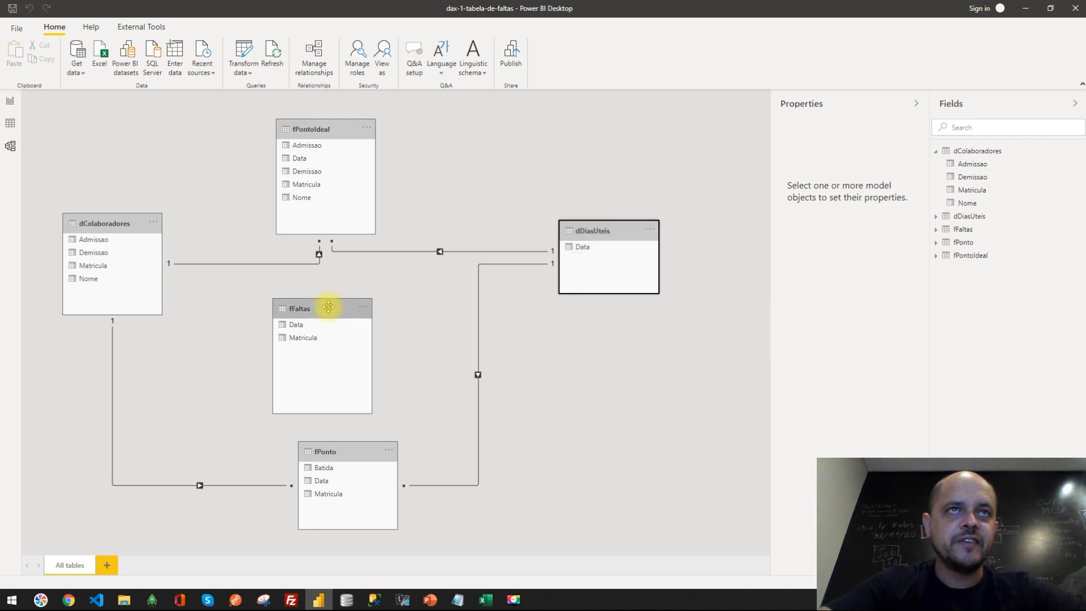
left_click_drag(328, 307, 356, 303)
Step: Relate fFaltas to dColaboradores on Matricula and to dDiasUteis on Data, setting the dDiasUteis relationship's cross filter direction to Single
left_click_drag(88, 267, 335, 339)
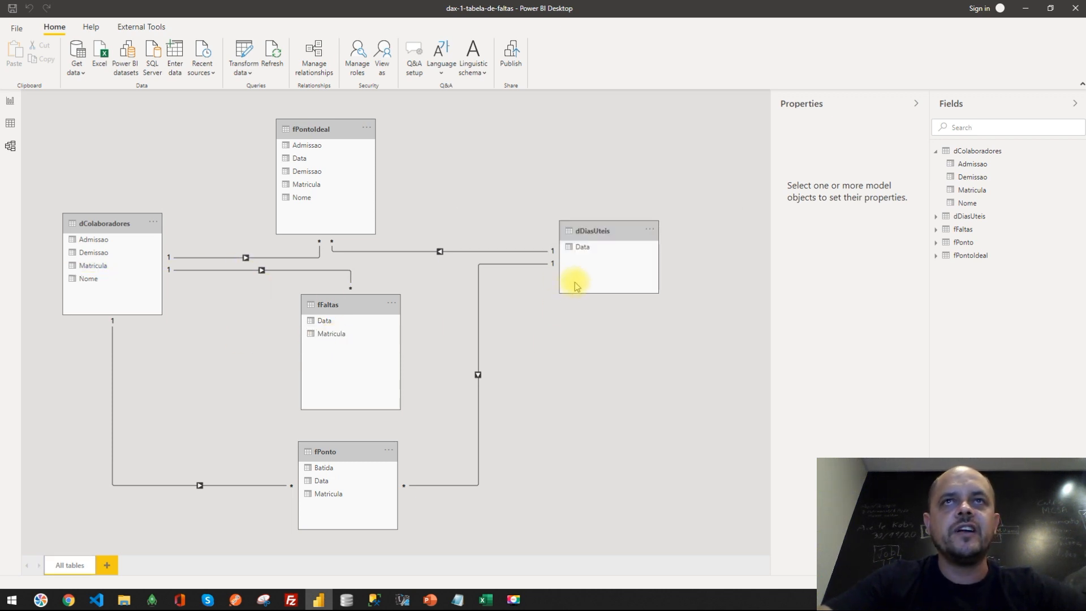
left_click_drag(588, 252, 347, 310)
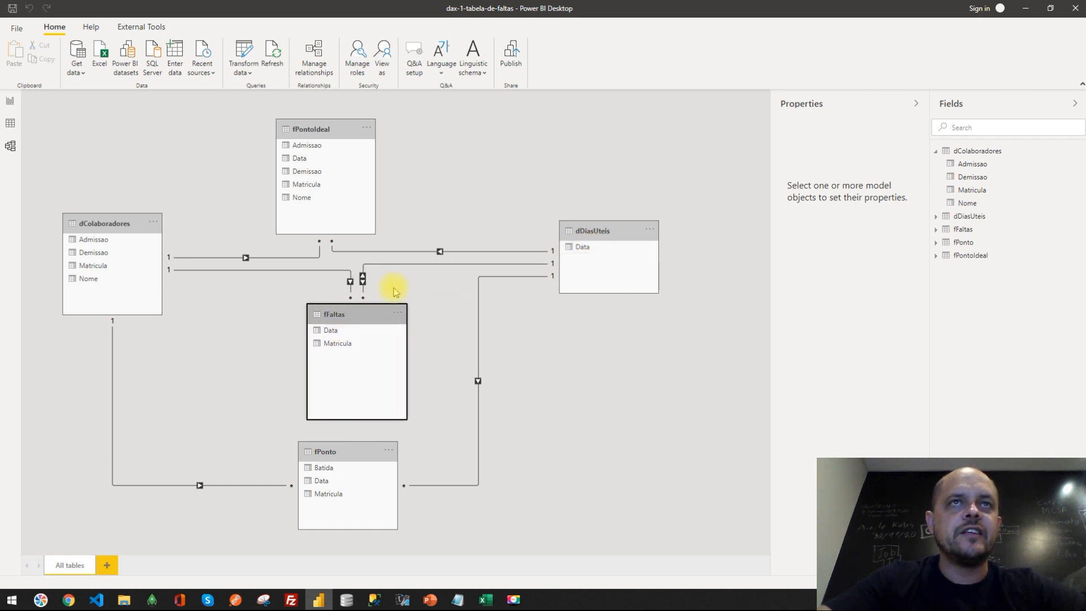
double_click(363, 280)
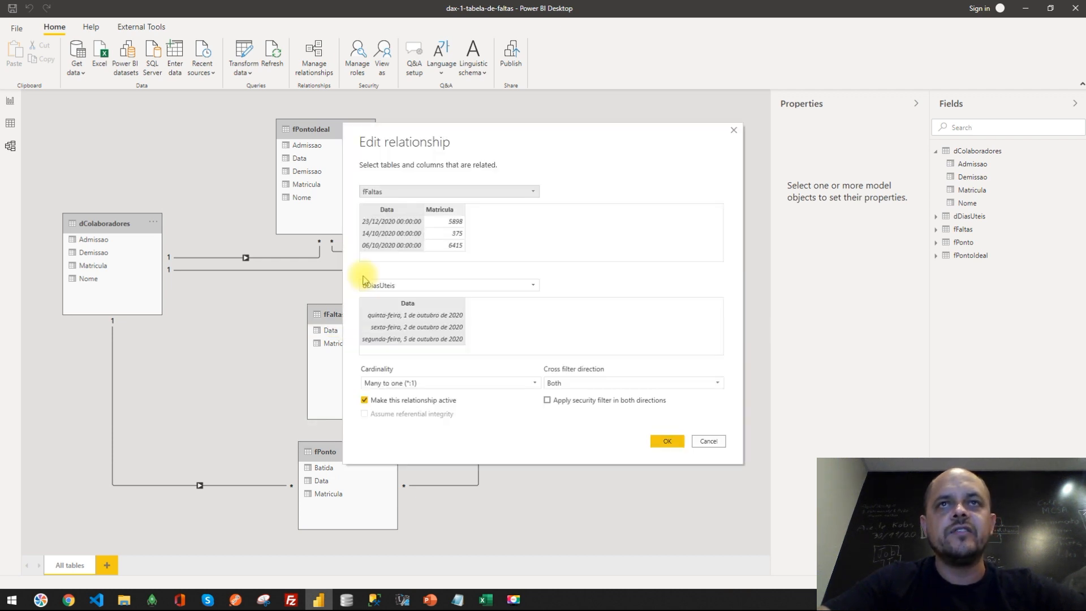
left_click(580, 382)
left_click(580, 395)
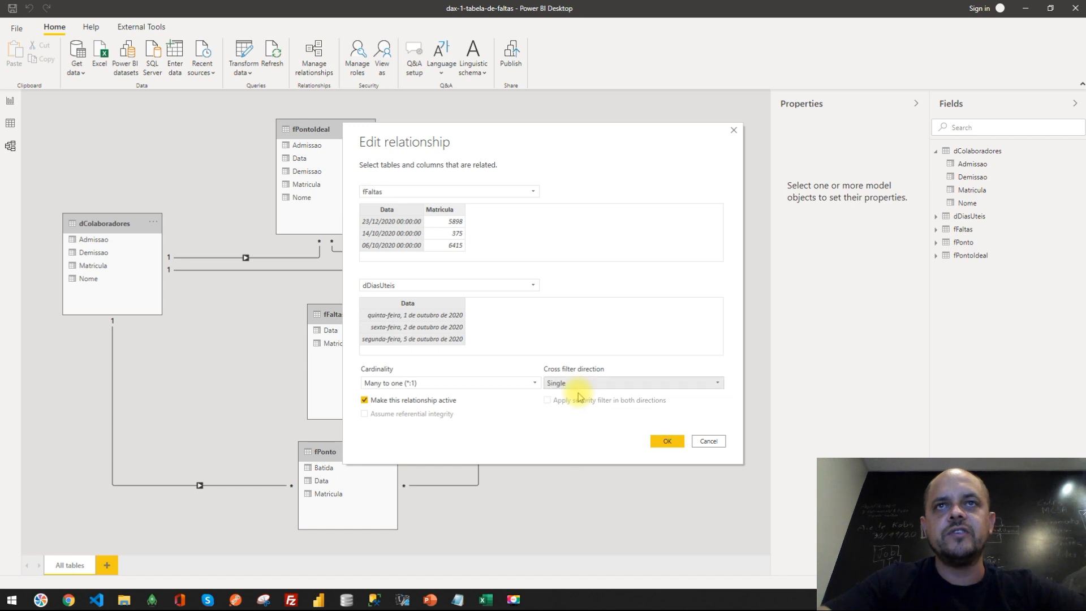
left_click(662, 442)
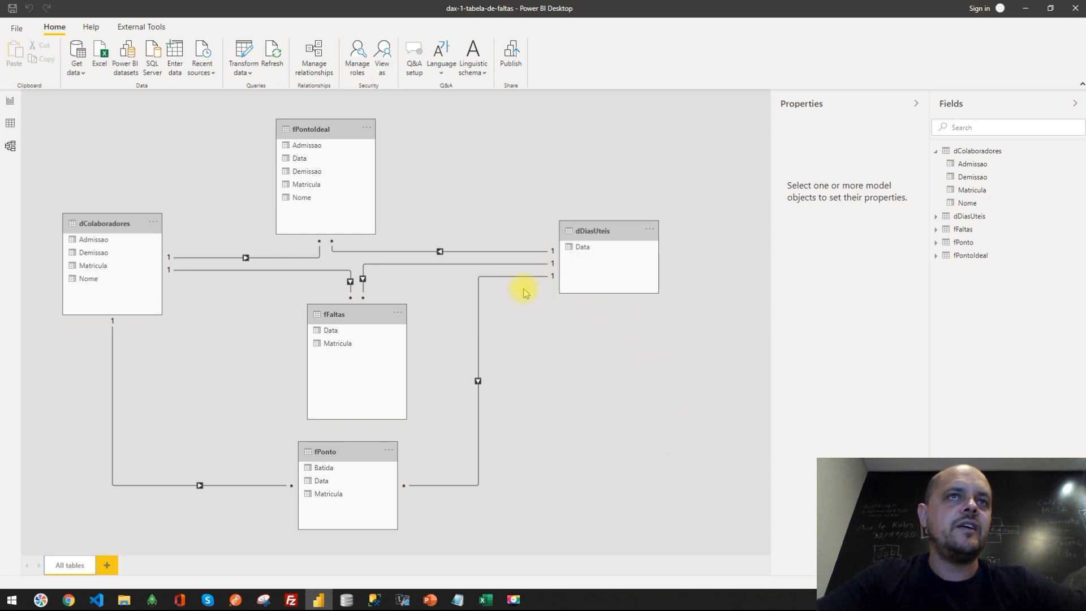
left_click_drag(363, 316, 340, 316)
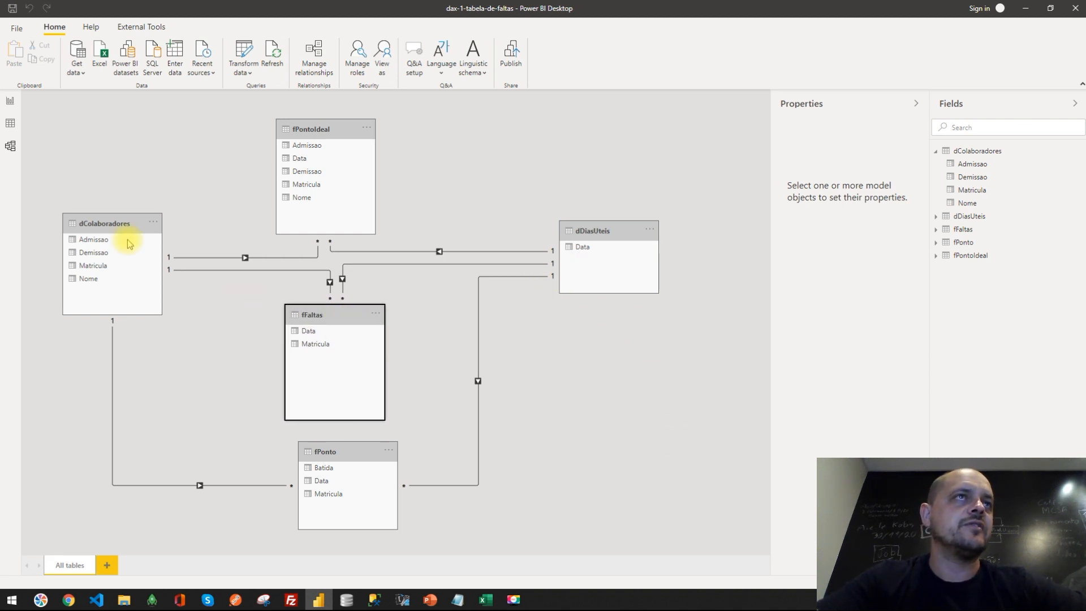
Step: Delete the existing table visual and the Matricula slicer from Page 1 in Report view
key("alt+Tab")
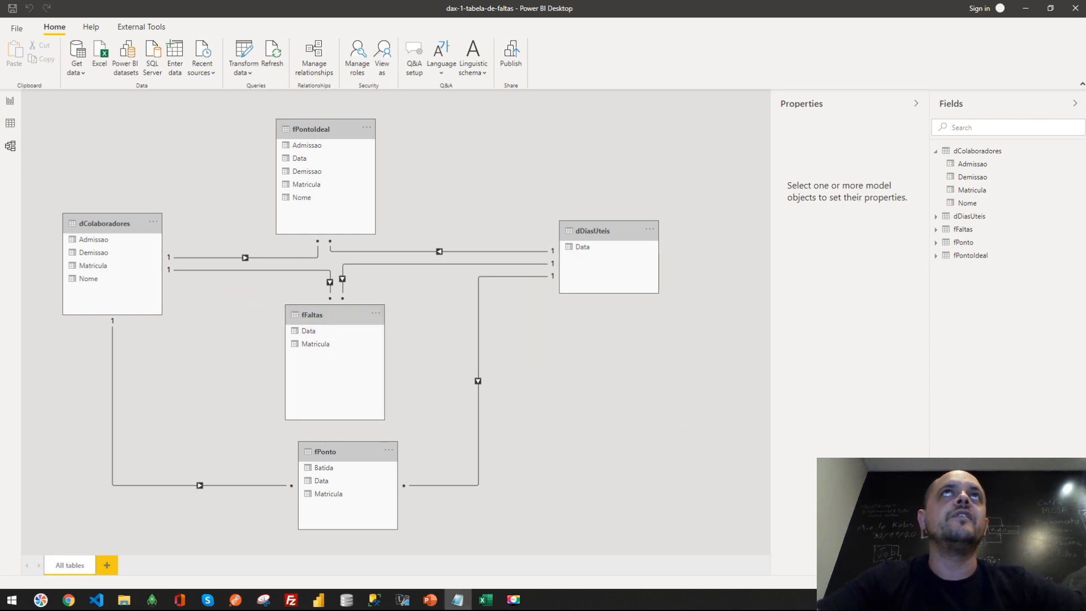
left_click(9, 102)
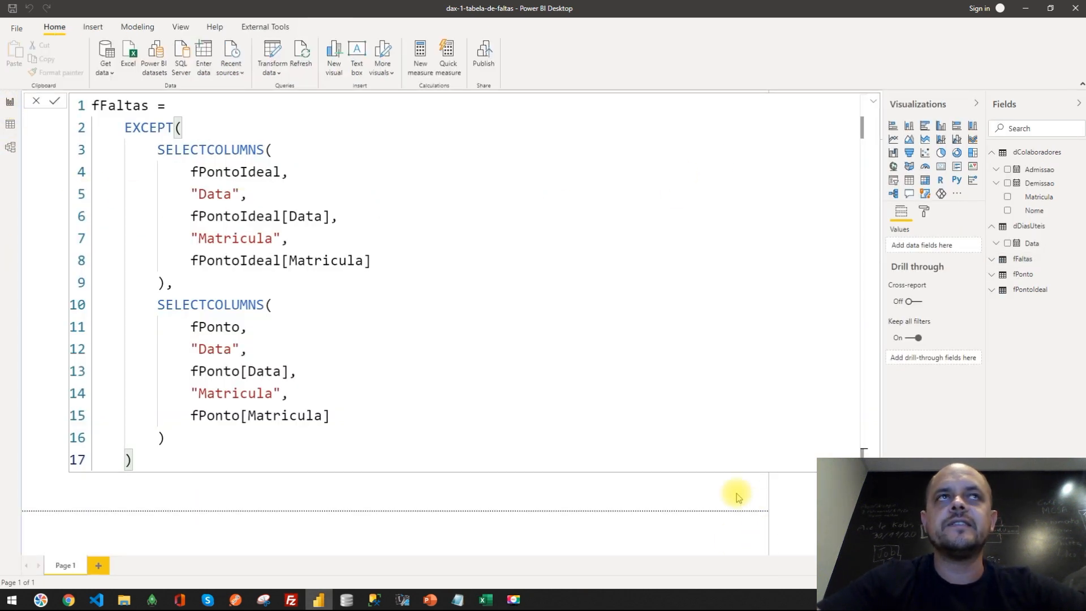
left_click(874, 102)
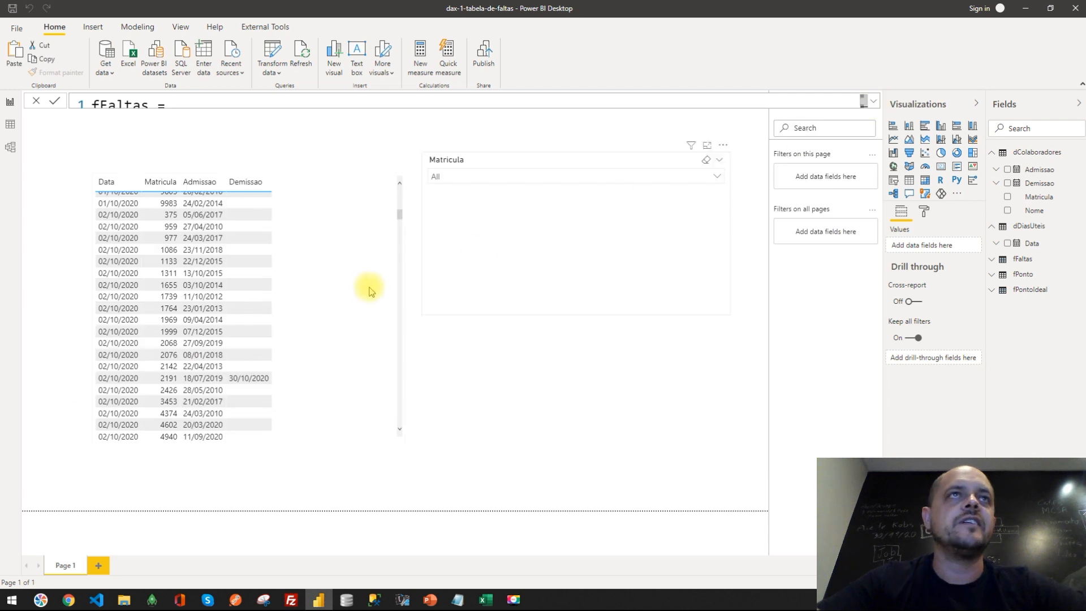
left_click(358, 334)
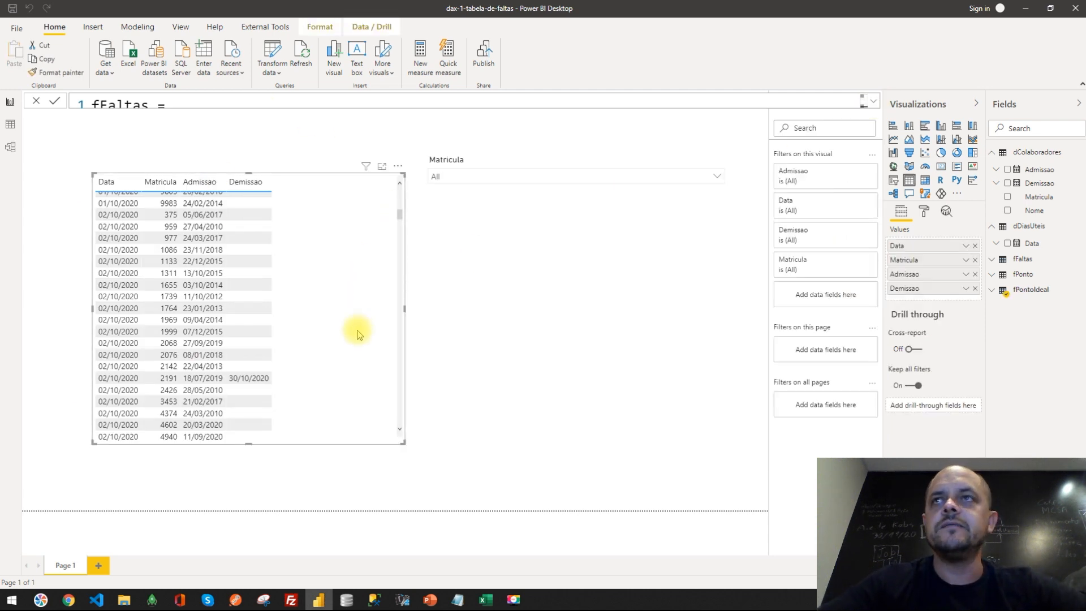
key("Delete")
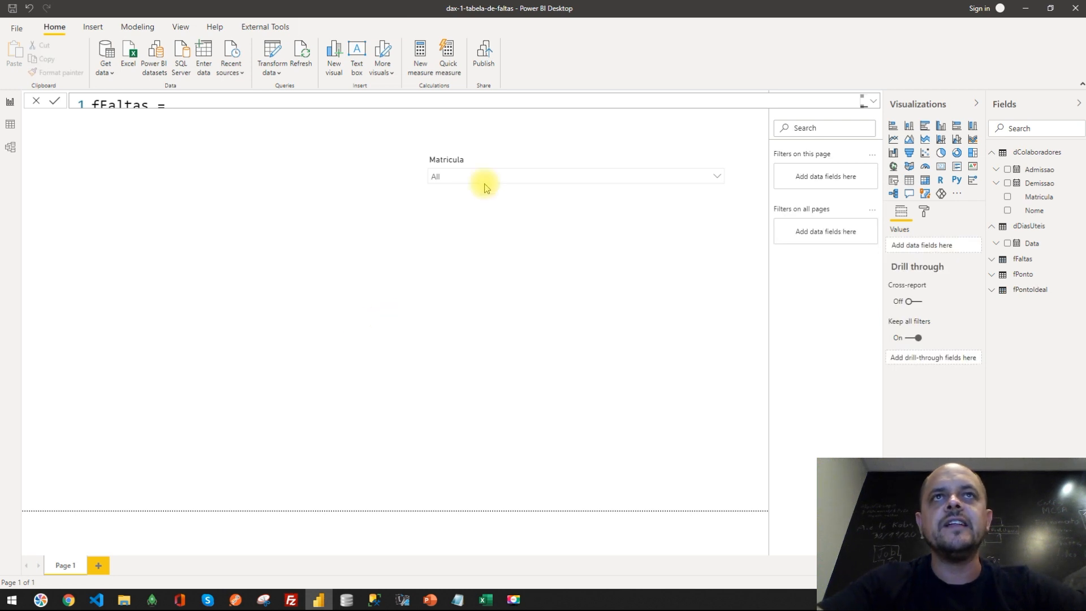
left_click(522, 211)
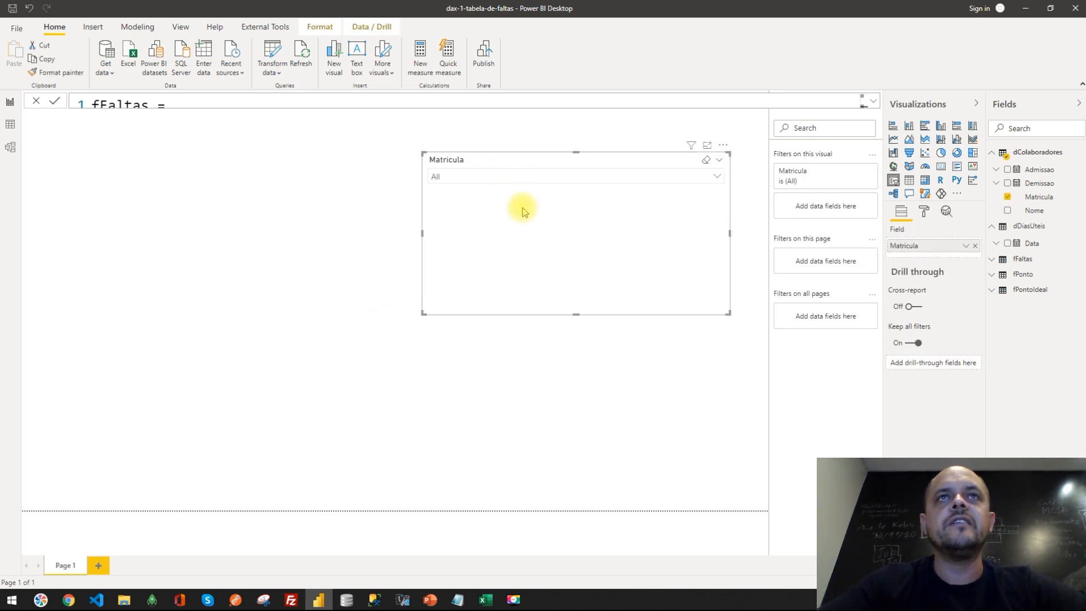
key("Delete")
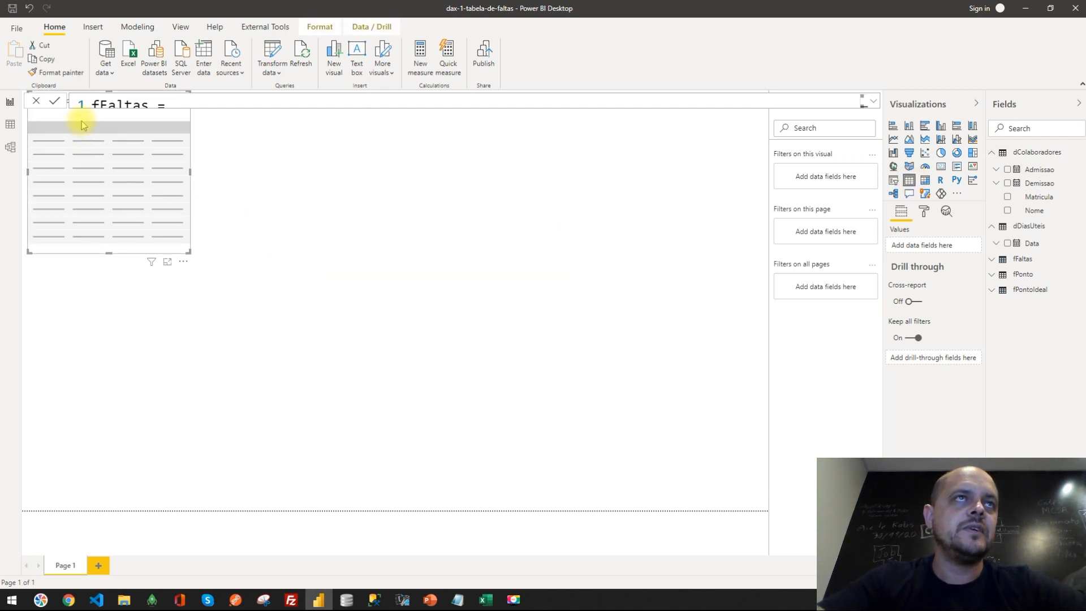
Step: Insert a table visual with the Data column of fFaltas and format that column as a date only, *14/03/2001
left_click_drag(80, 121, 193, 206)
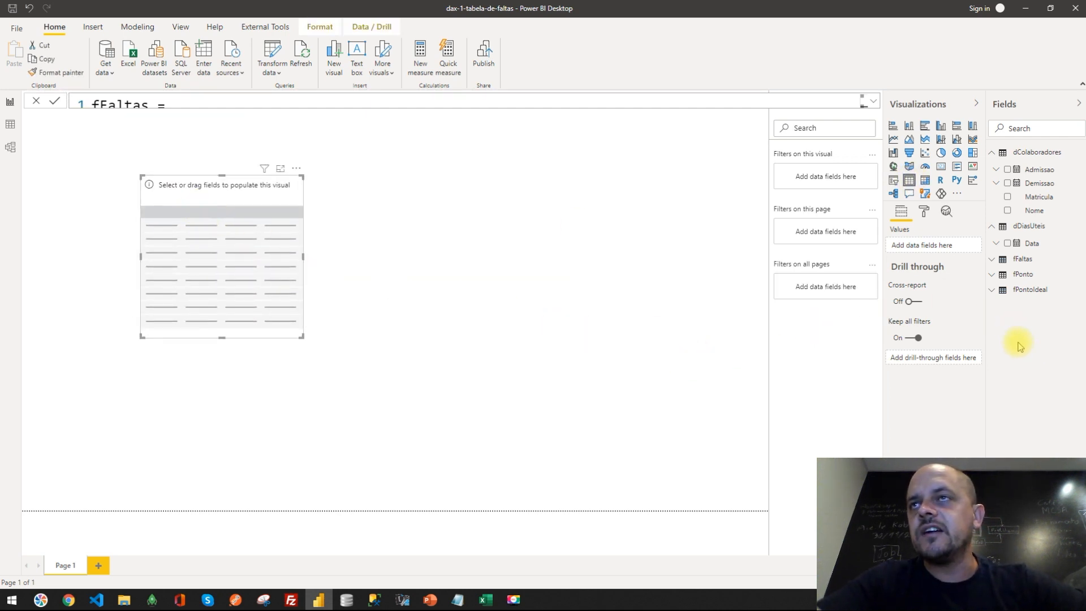
left_click(992, 261)
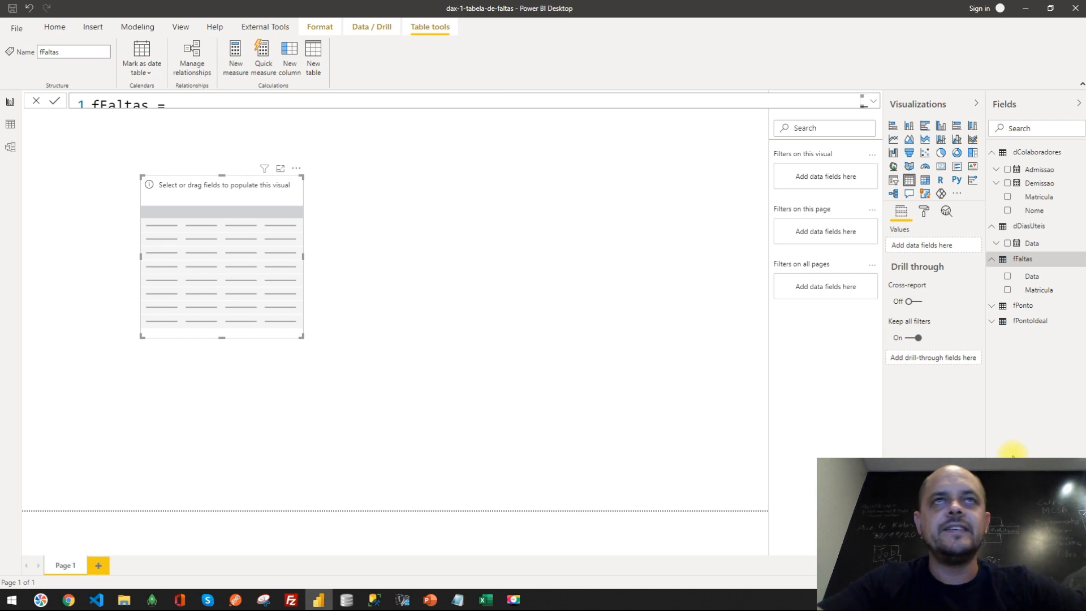
left_click(1007, 276)
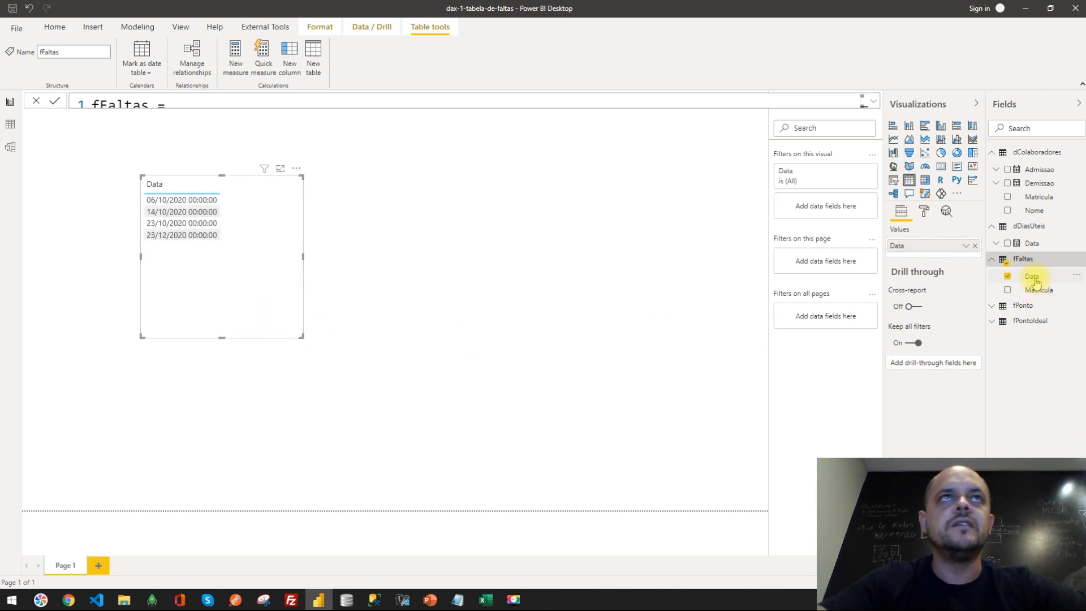
left_click(1033, 278)
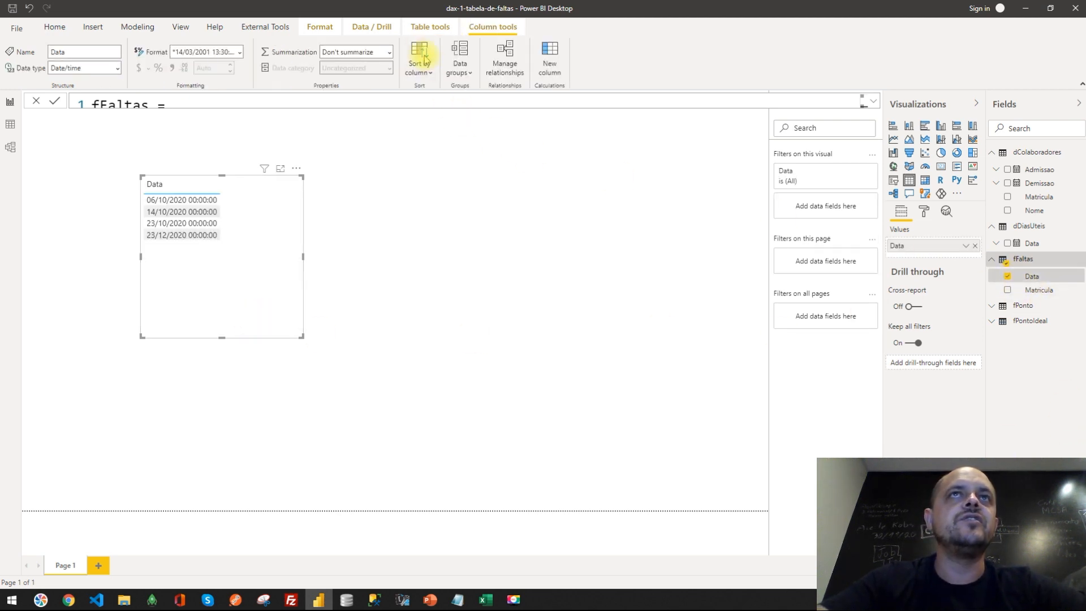
left_click(241, 52)
left_click(229, 104)
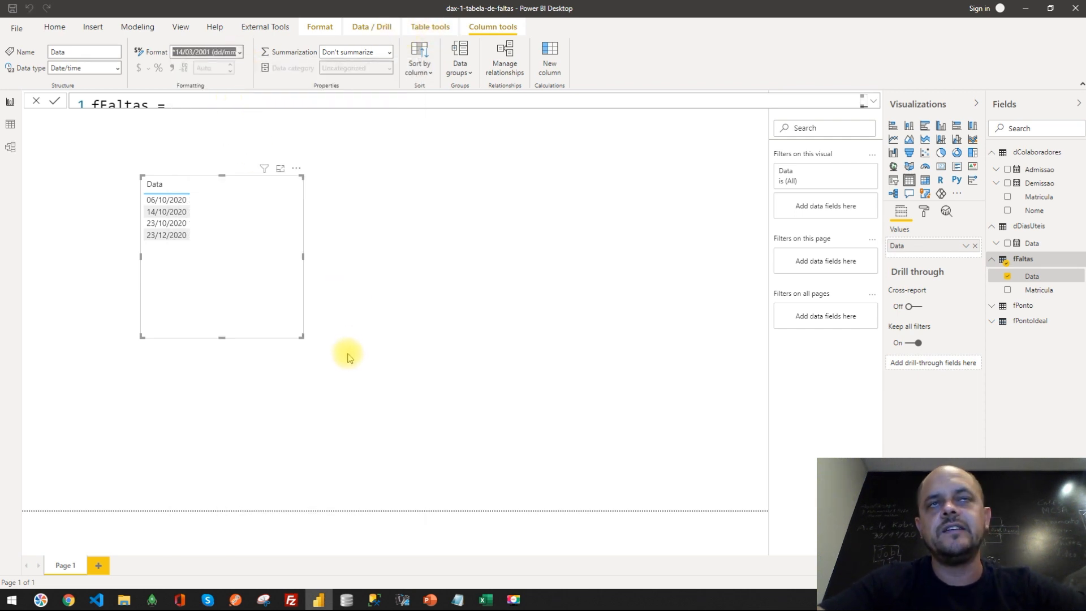
Step: Add Matricula from fFaltas and Nome from dColaboradores to the table visual, widen it and reposition it on the page
left_click(1007, 290)
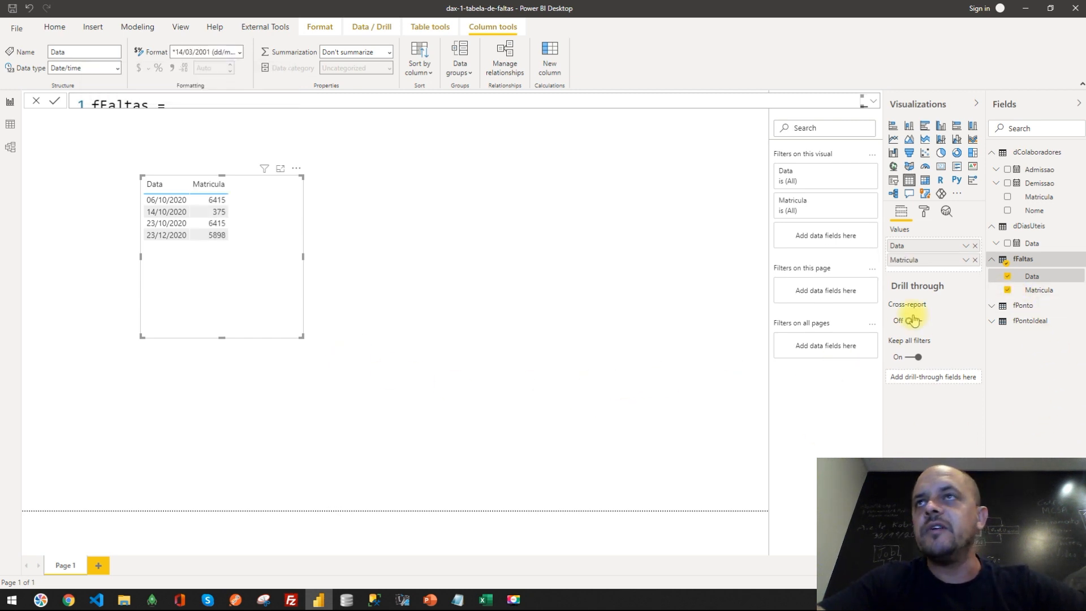
left_click(1007, 210)
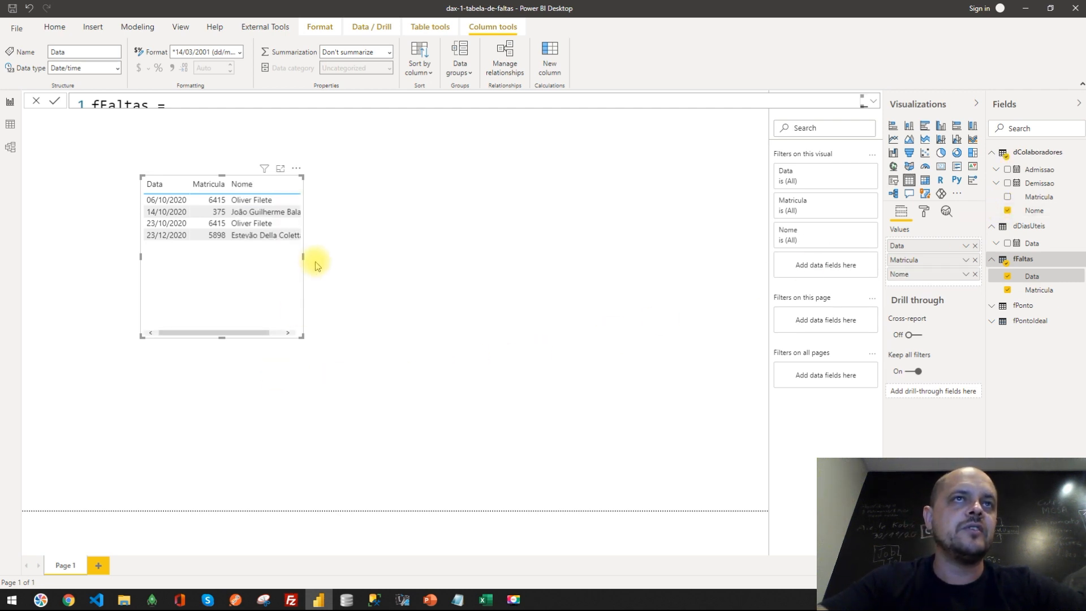
left_click_drag(303, 255, 403, 255)
left_click_drag(286, 290, 206, 340)
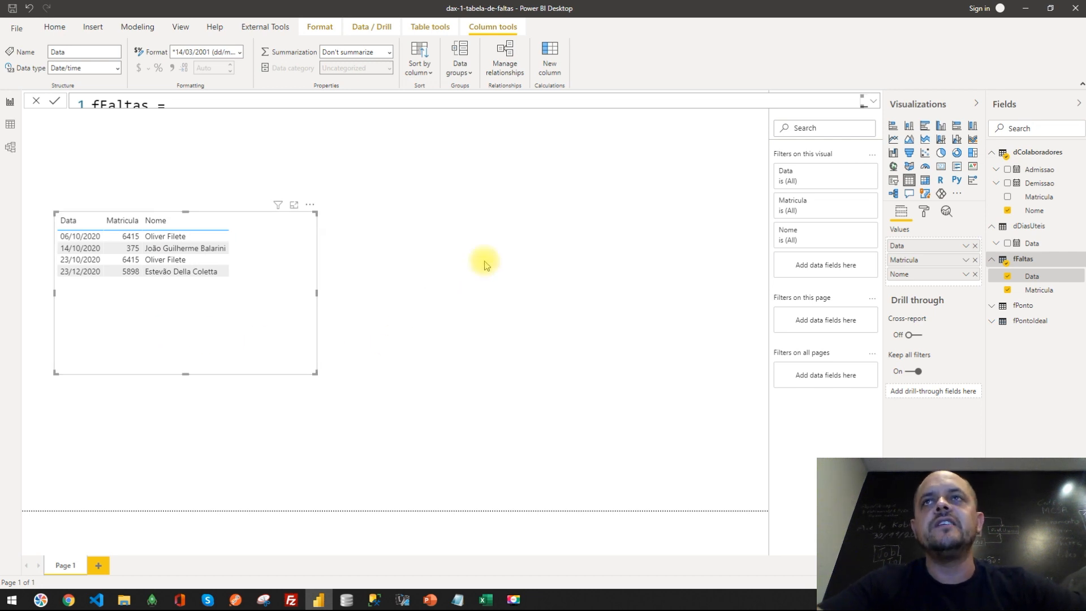
Step: Add a slicer on dDiasUteis Data and place it beside the table visual
left_click(541, 213)
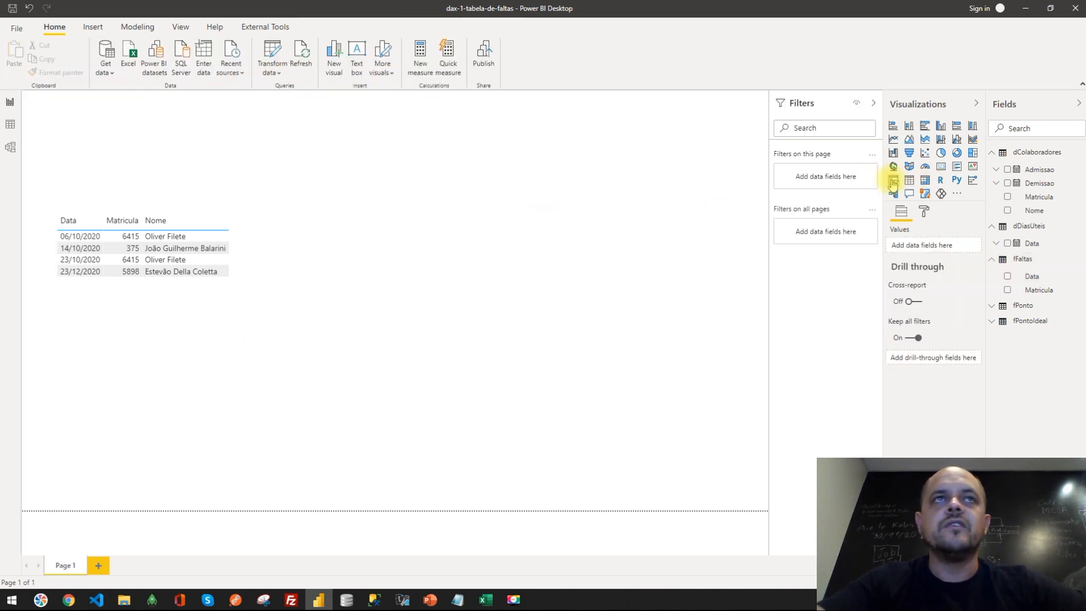
left_click(892, 181)
left_click_drag(300, 200, 621, 294)
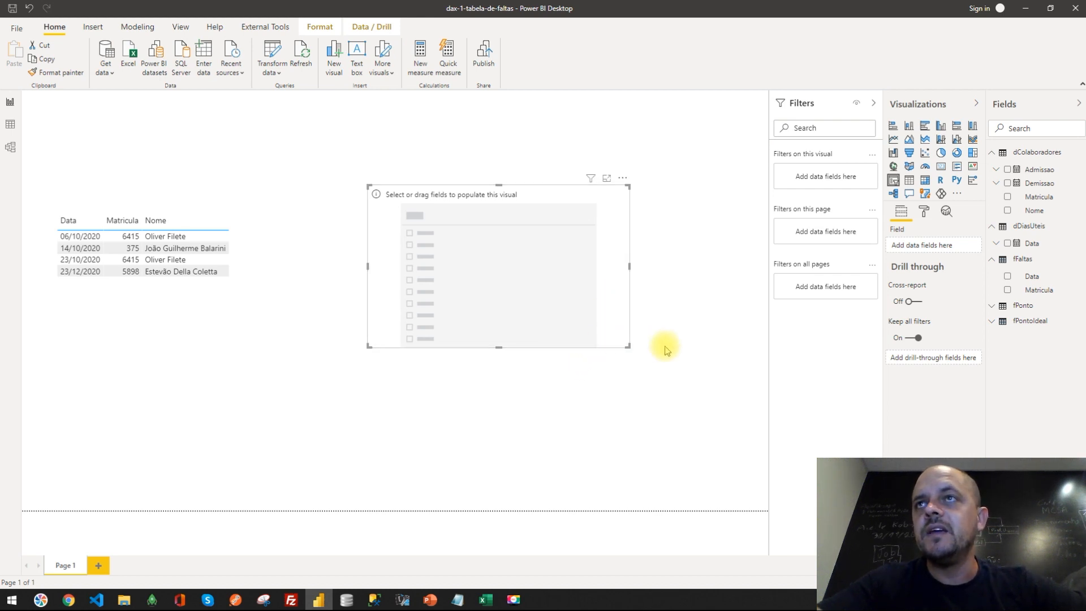
left_click(1008, 244)
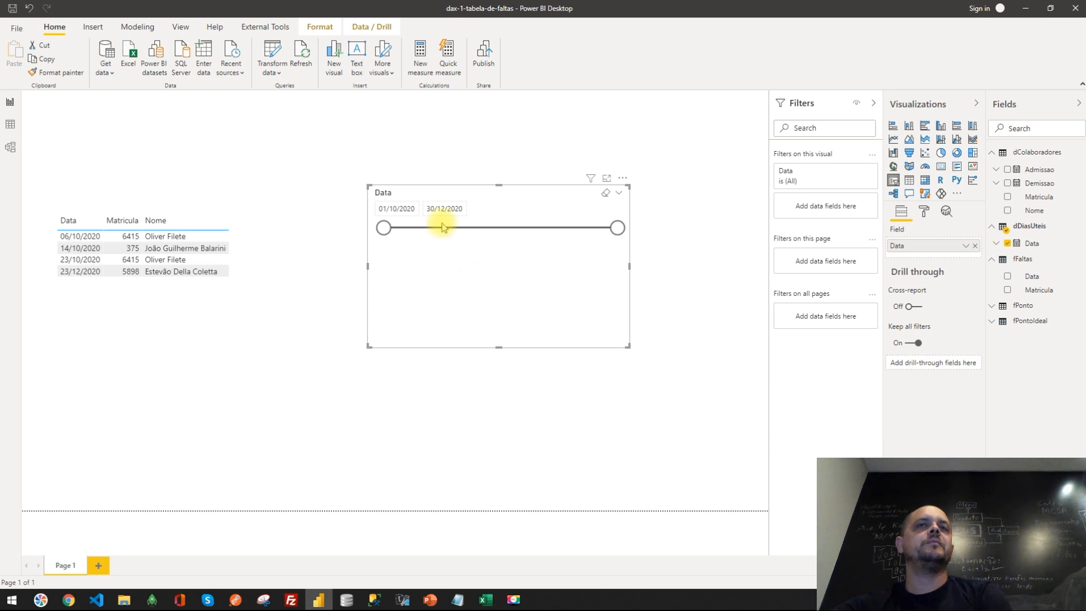
Step: Test the Data slicer by moving its start date to 09/11/2020 and back to 01/10/2020
mouse_move(385, 228)
left_mouse_down()
mouse_move(521, 228)
mouse_move(373, 227)
left_mouse_up()
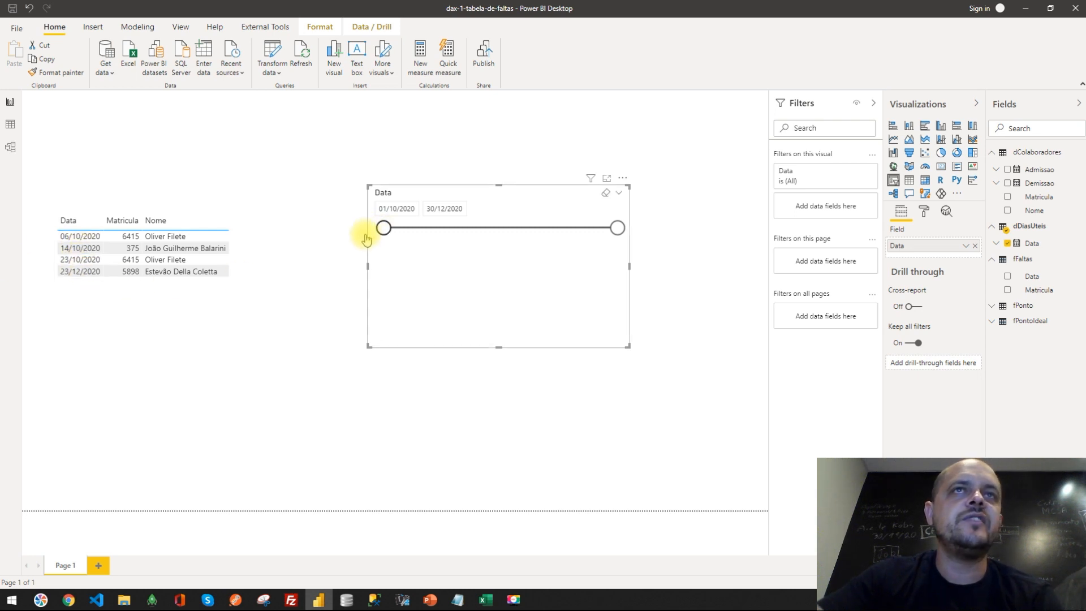
left_click_drag(383, 228, 486, 228)
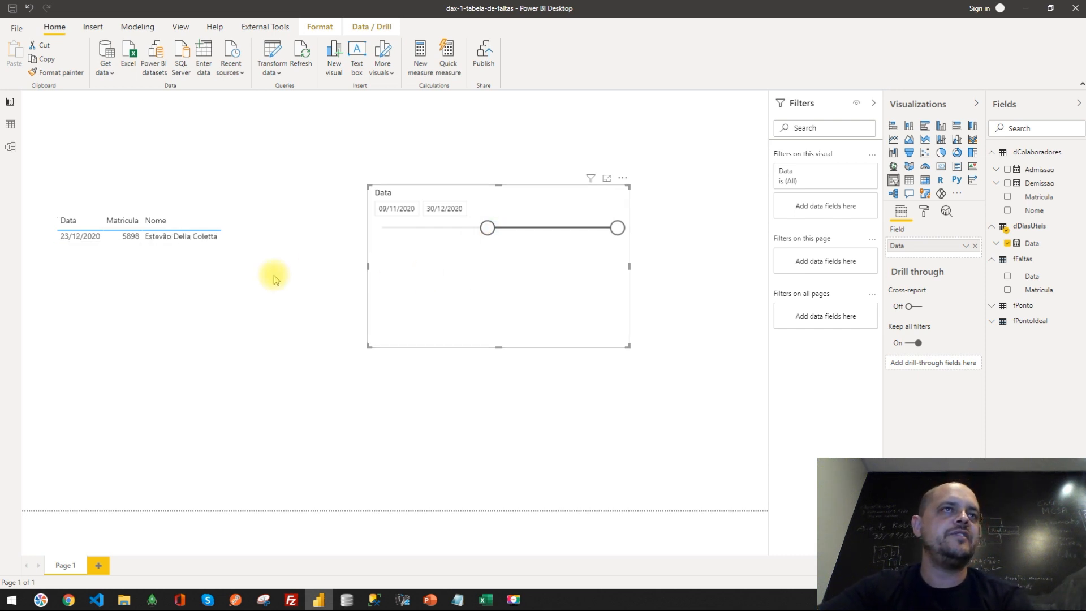
left_click_drag(489, 232, 286, 239)
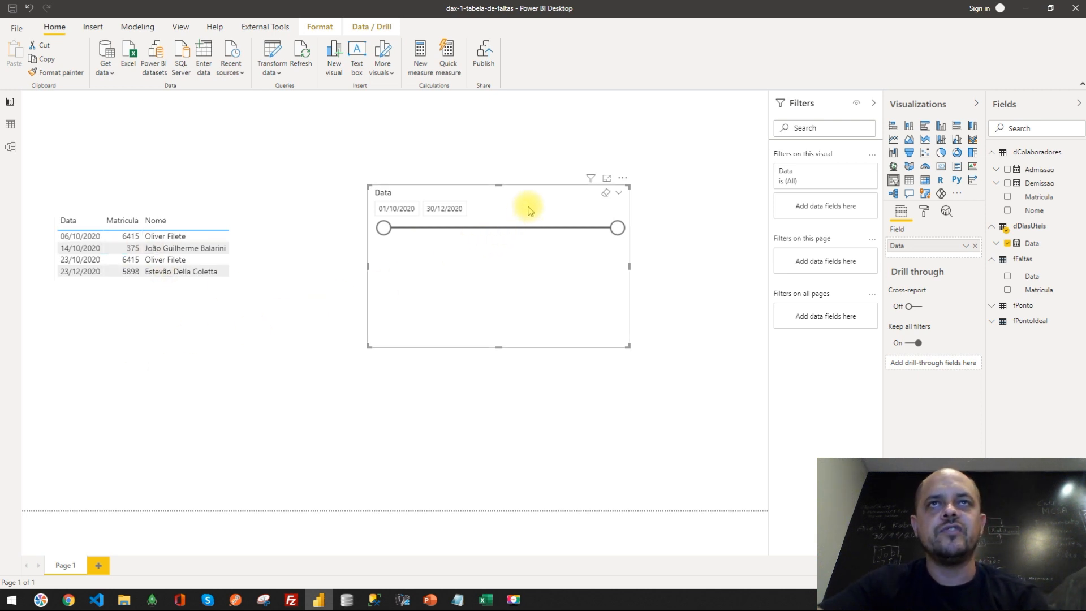
Step: Move the Data slicer and the absences table lower on the page and place a small empty card visual above the table
left_click_drag(528, 206, 560, 260)
left_click_drag(238, 327, 276, 371)
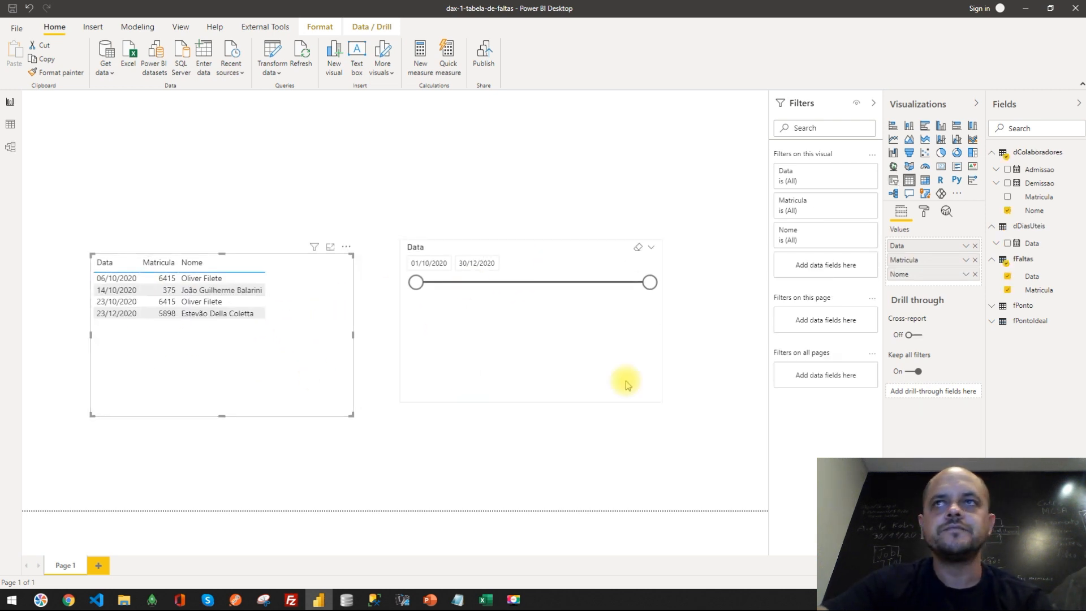
left_click(606, 167)
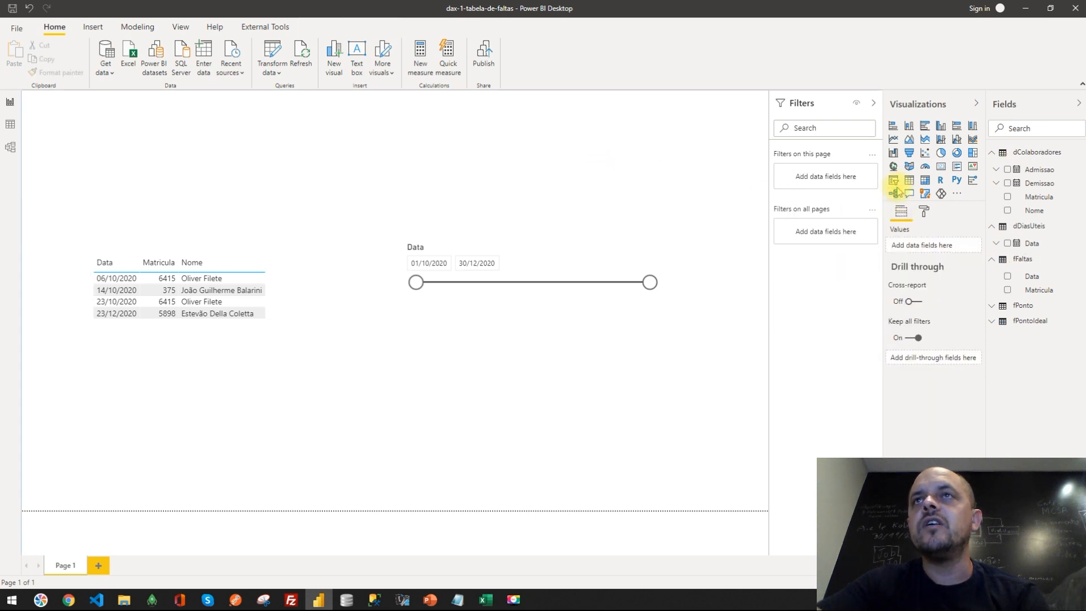
left_click(940, 167)
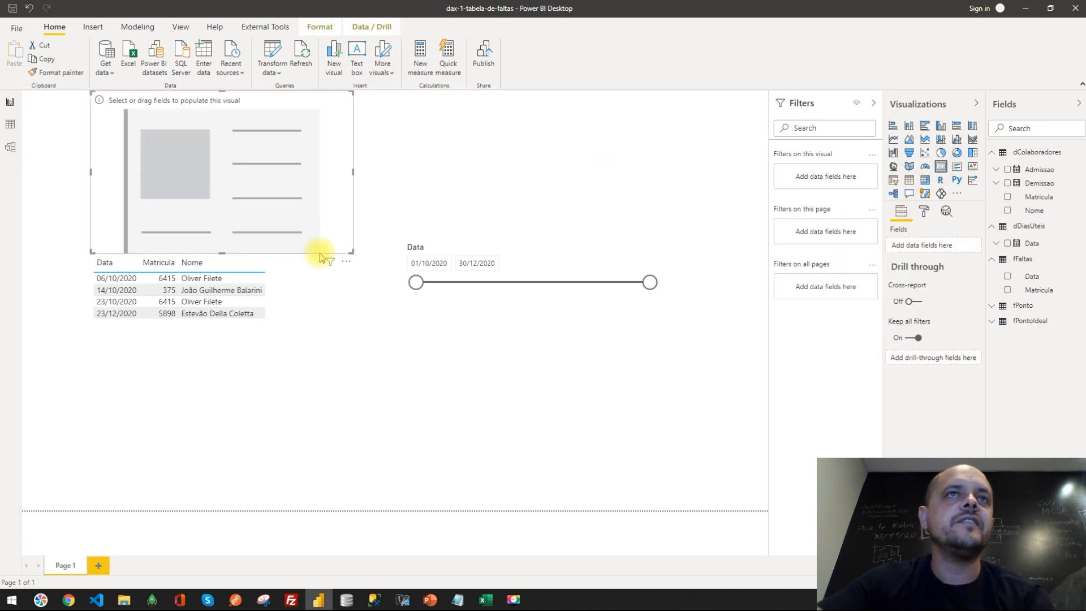
left_click_drag(352, 251, 268, 204)
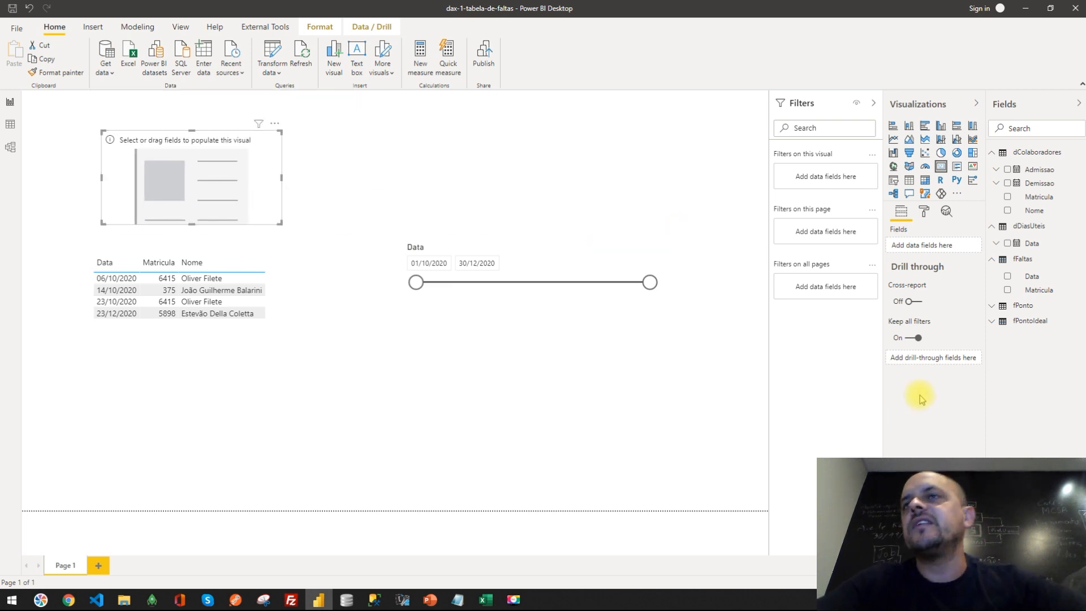
Step: Create a new measure in the fFaltas table and name it Total de Faltas
right_click(1021, 260)
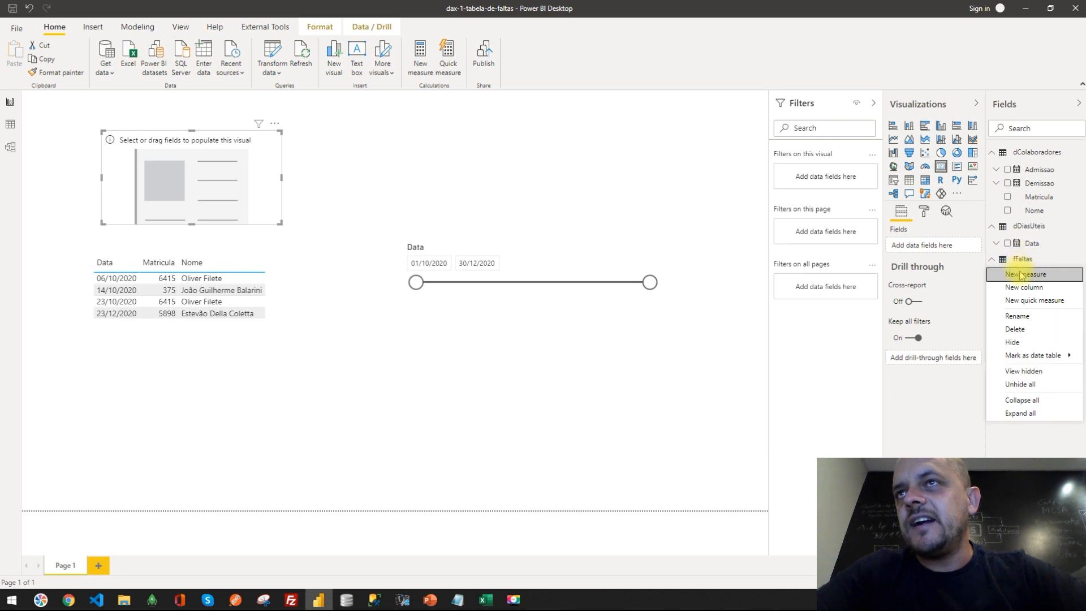
left_click(1022, 274)
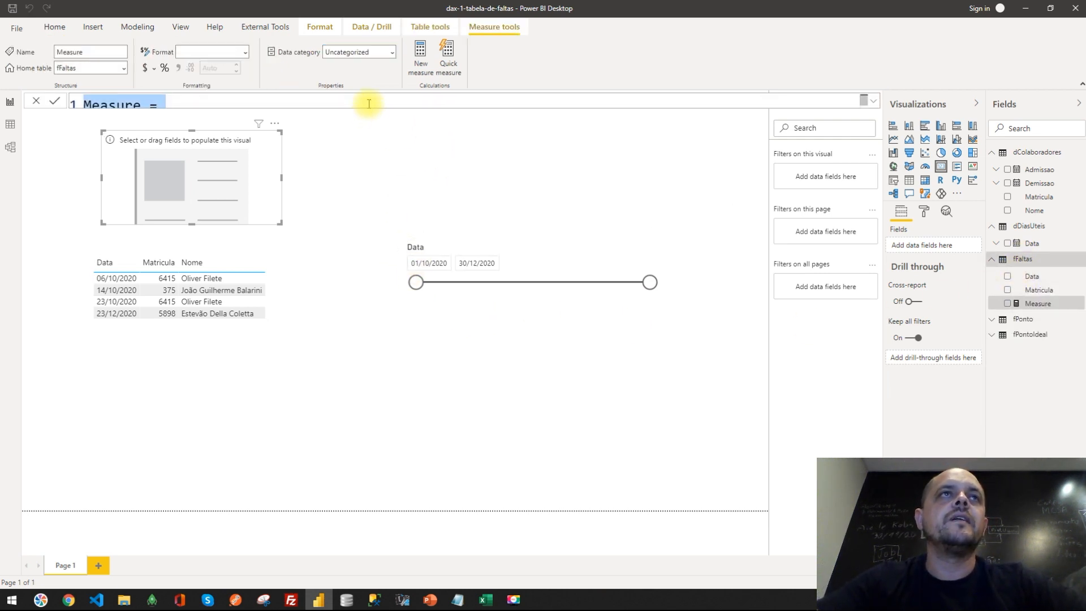
left_click(207, 98)
left_click(874, 102)
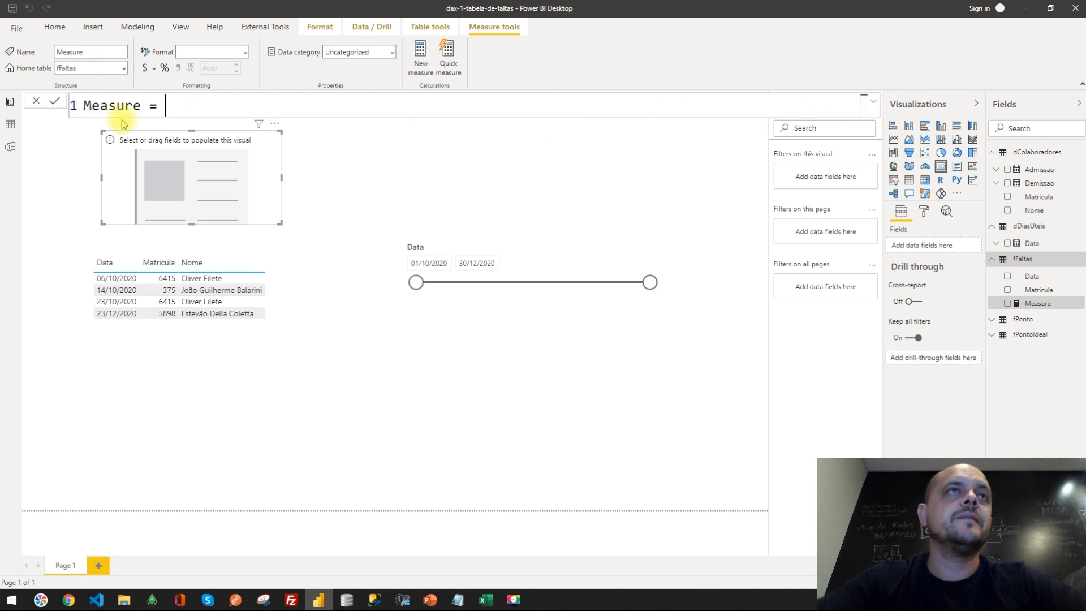
double_click(94, 105)
type("Total de ")
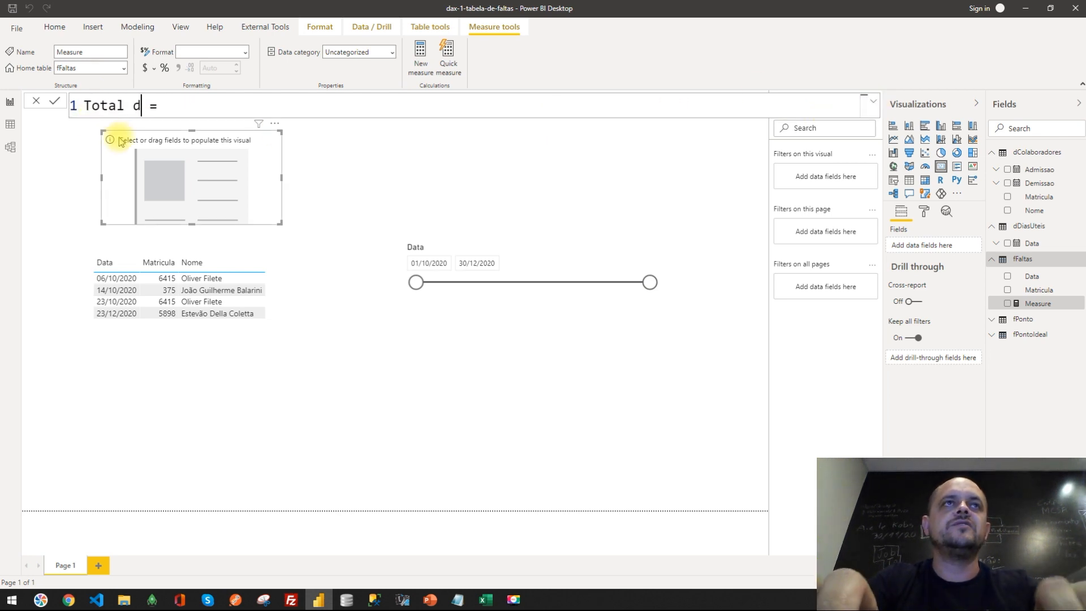
type("Faltas")
Step: Define the Total de Faltas measure as COUNTROWS(fFaltas) and display it in the empty card visual
key("End")
type("coun")
key("Down")
key("Down")
key("Down")
key("Down")
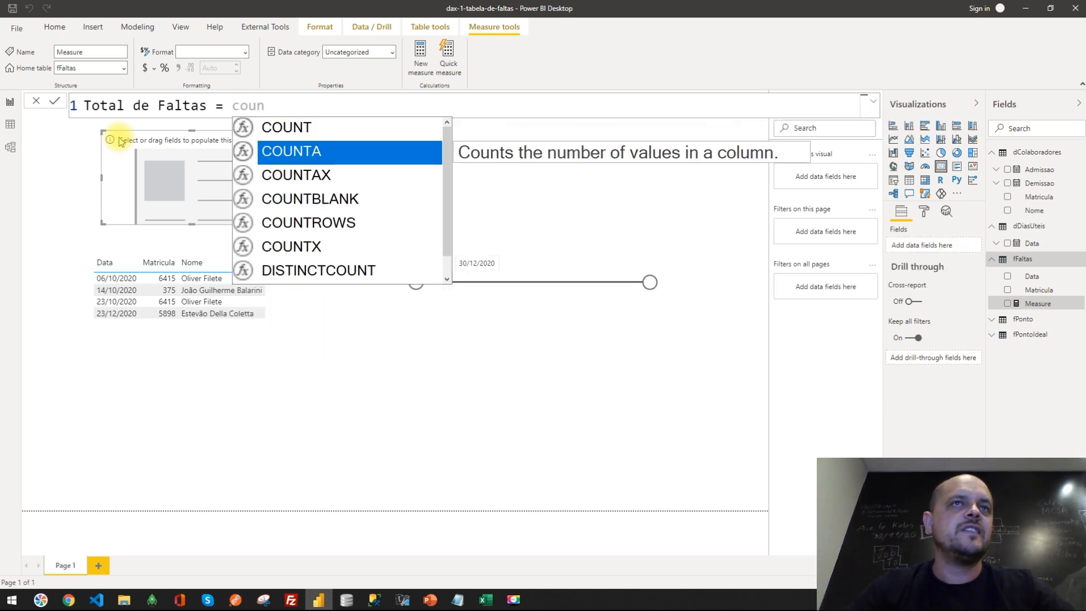
key("Tab")
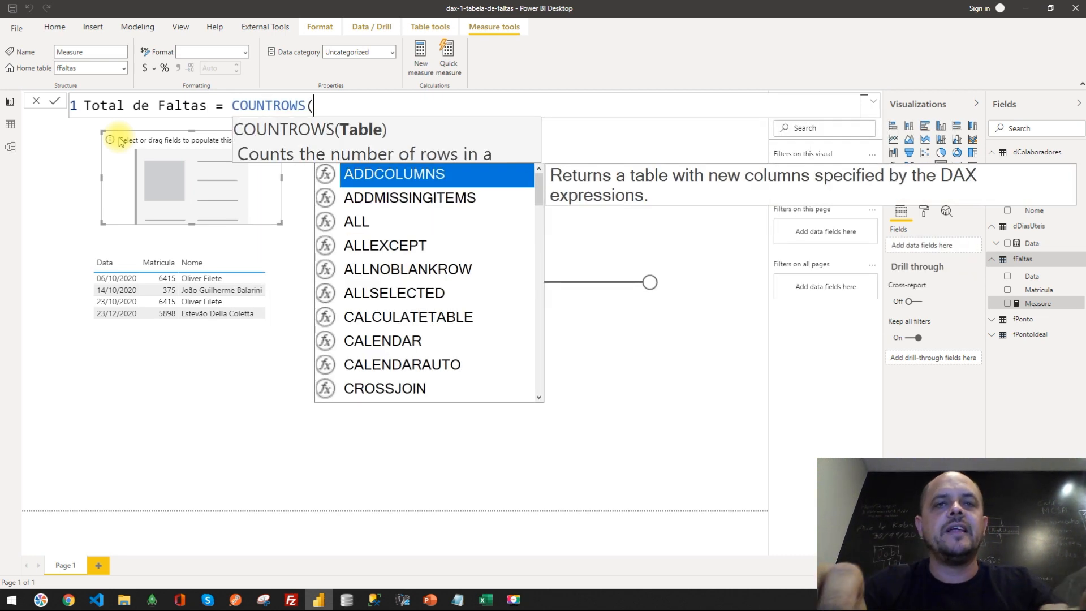
type("ff")
key("Tab")
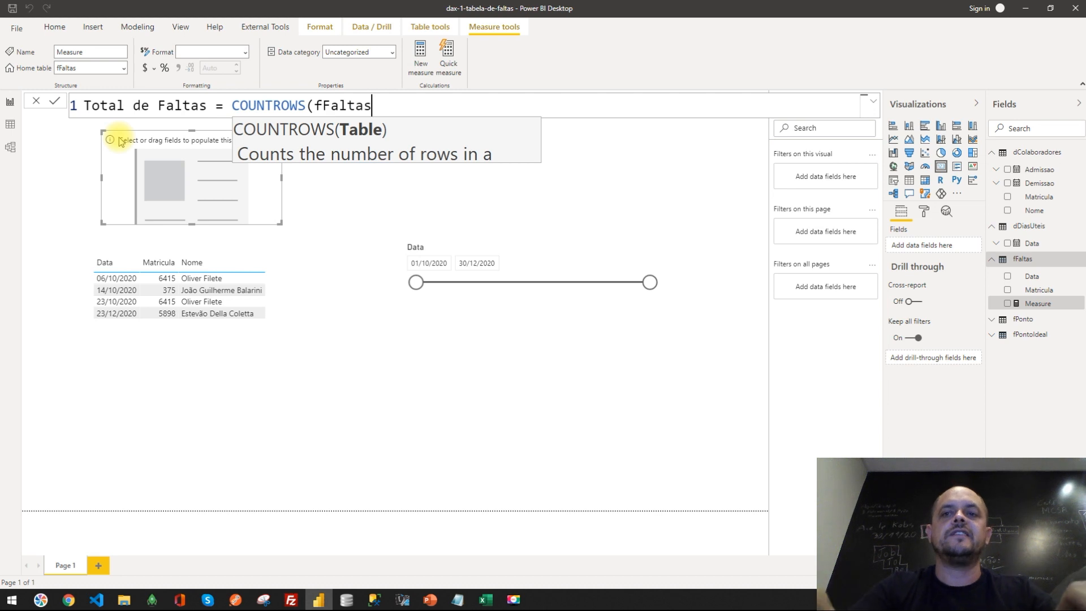
type(")")
key("Return")
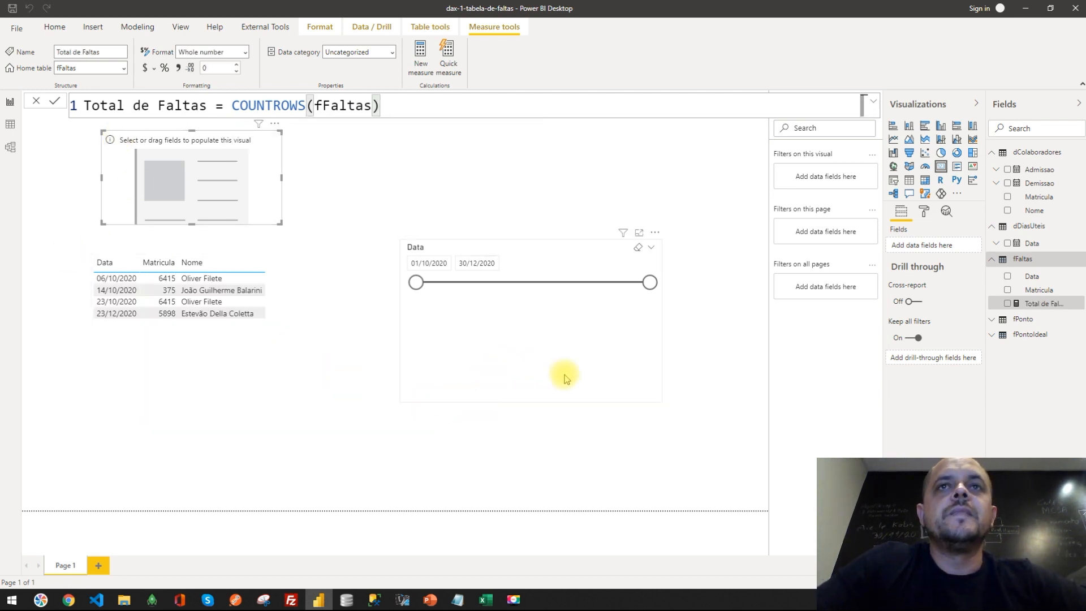
left_click(442, 473)
left_click_drag(1021, 305, 210, 199)
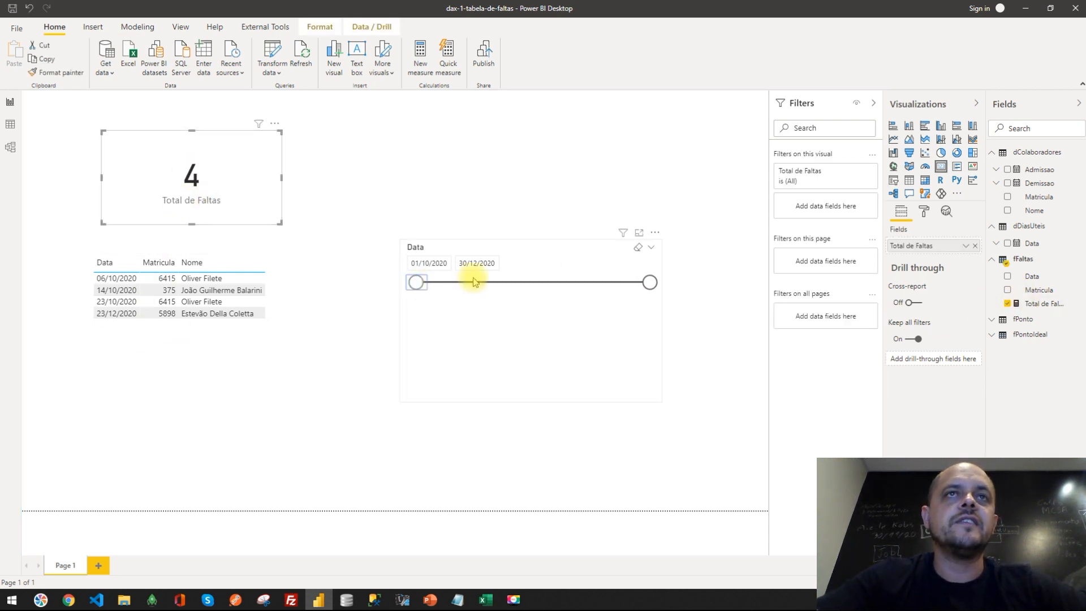
Step: Test the card by moving the Data slicer's start date to 21/10/2020 and back, and its end date earlier and back to 30/12/2020
left_click_drag(474, 281, 471, 282)
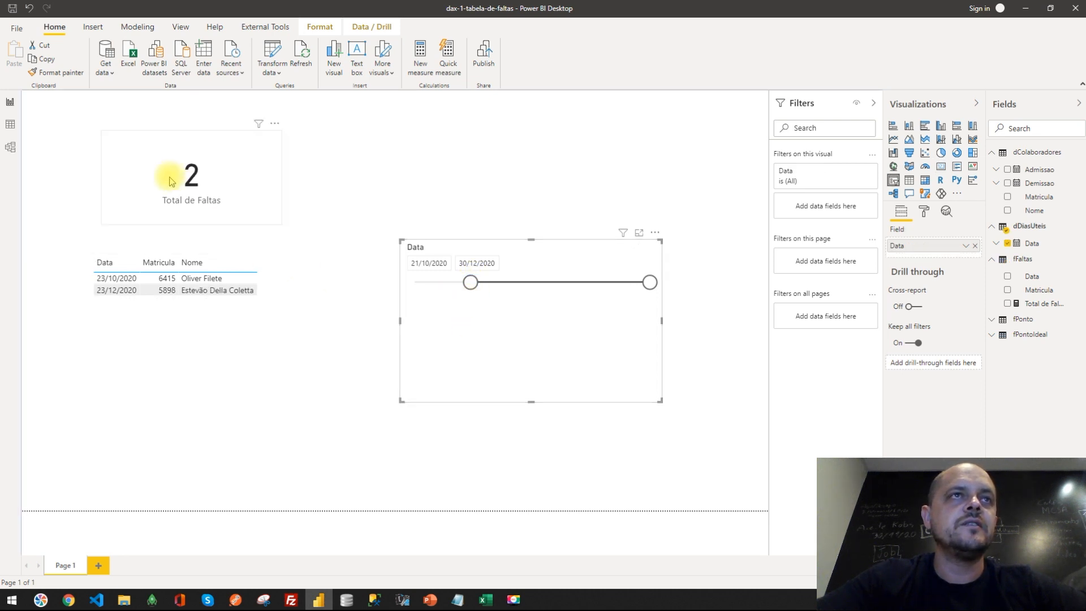
left_click_drag(470, 281, 370, 280)
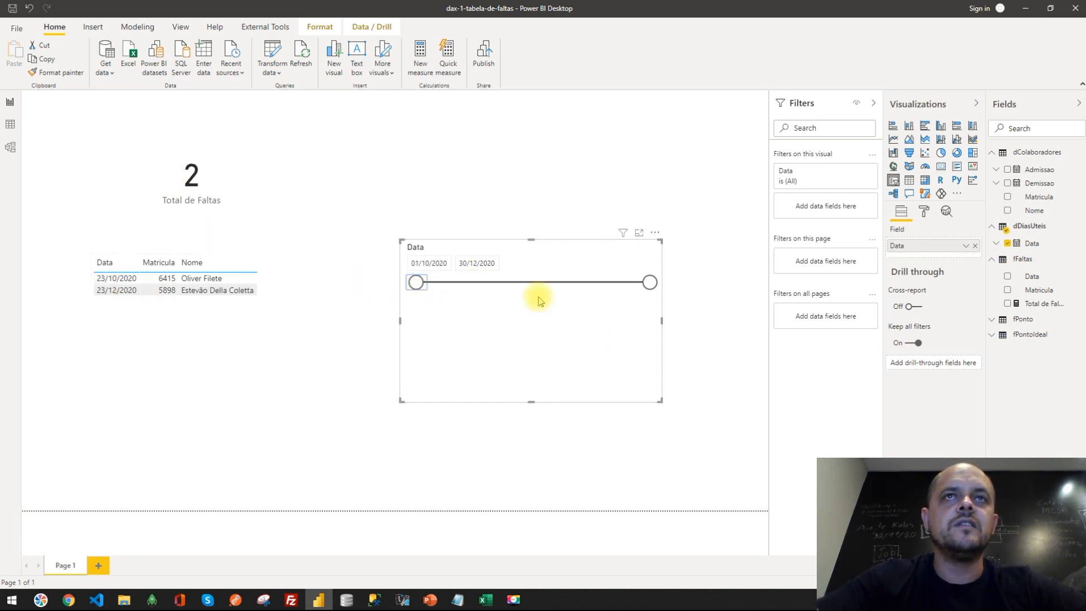
left_click_drag(650, 282, 700, 281)
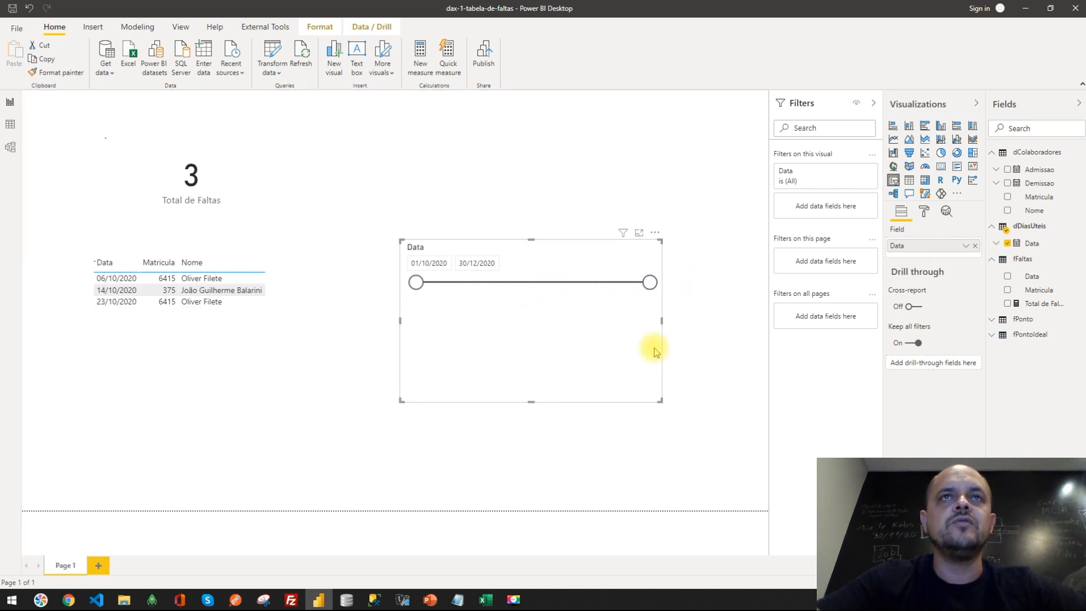
left_click(337, 438)
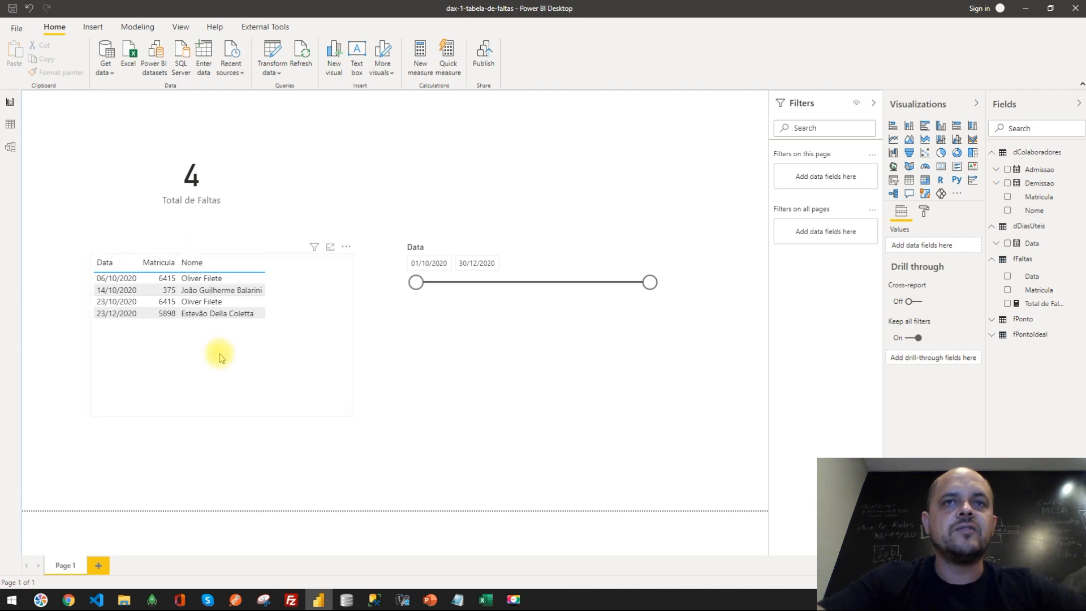
Step: Switch to baseunificado.xlsx in Excel, delete the two 17/12/2020 time records in rows 106 and 107 of the Ponto sheet, and save the workbook
left_click(485, 601)
left_click(254, 326)
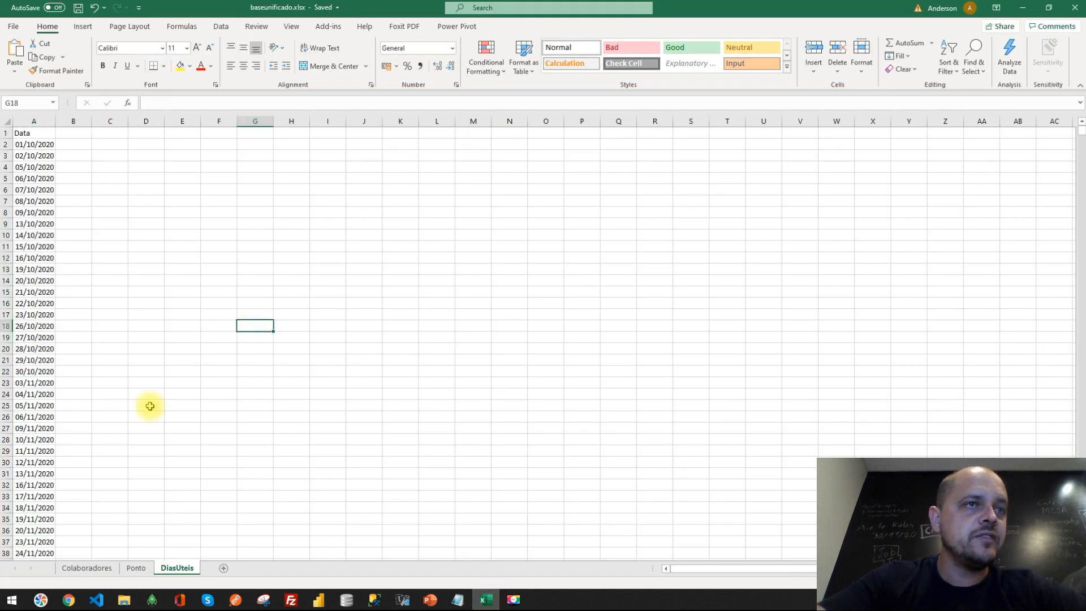
left_click(137, 568)
left_click(341, 324)
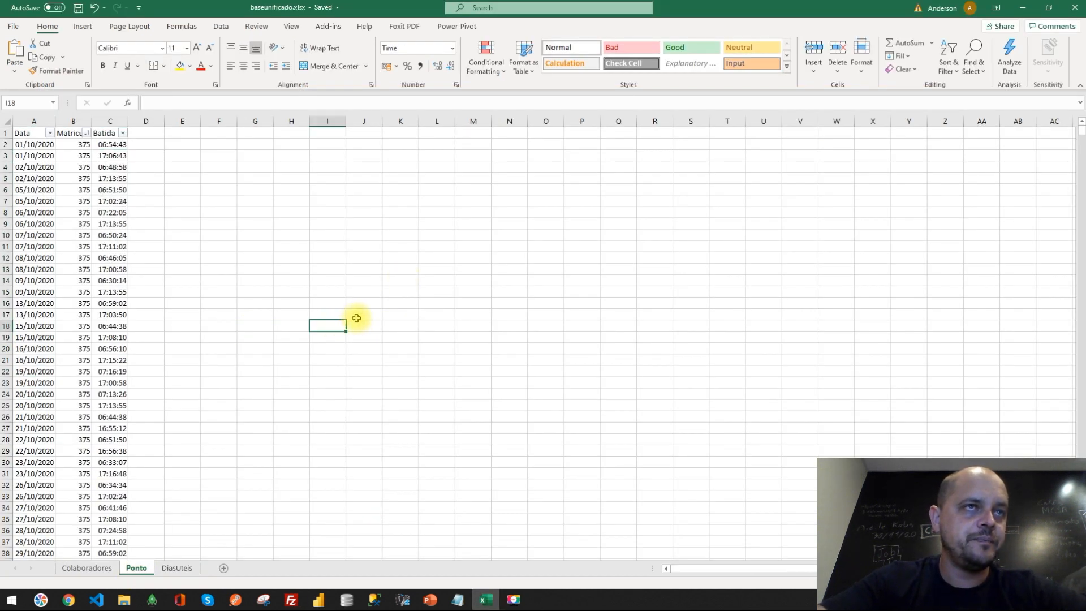
scroll(347, 343, "down", 20)
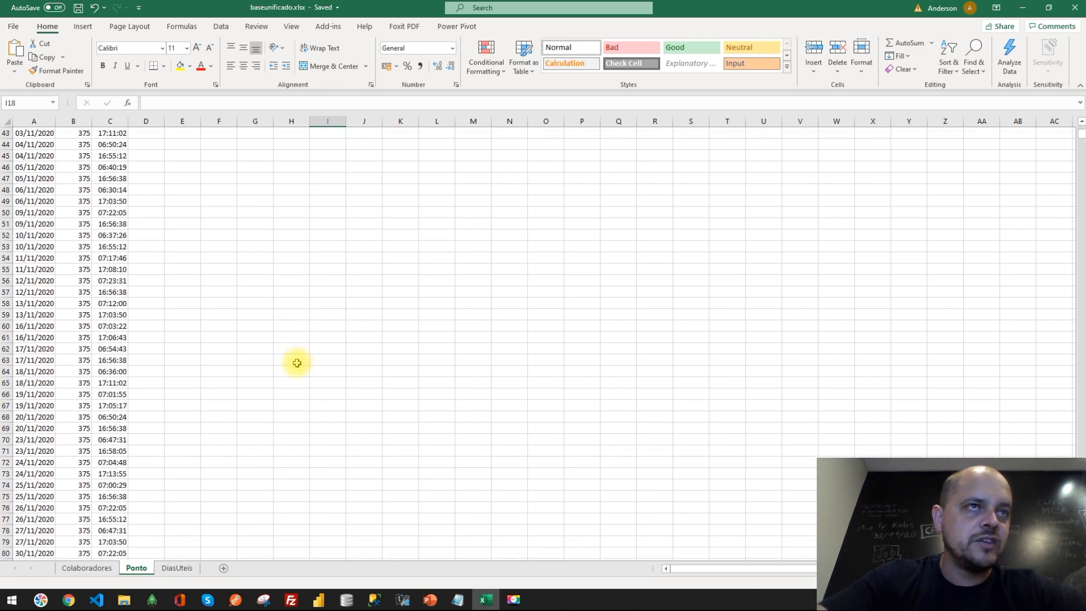
scroll(155, 396, "down", 1)
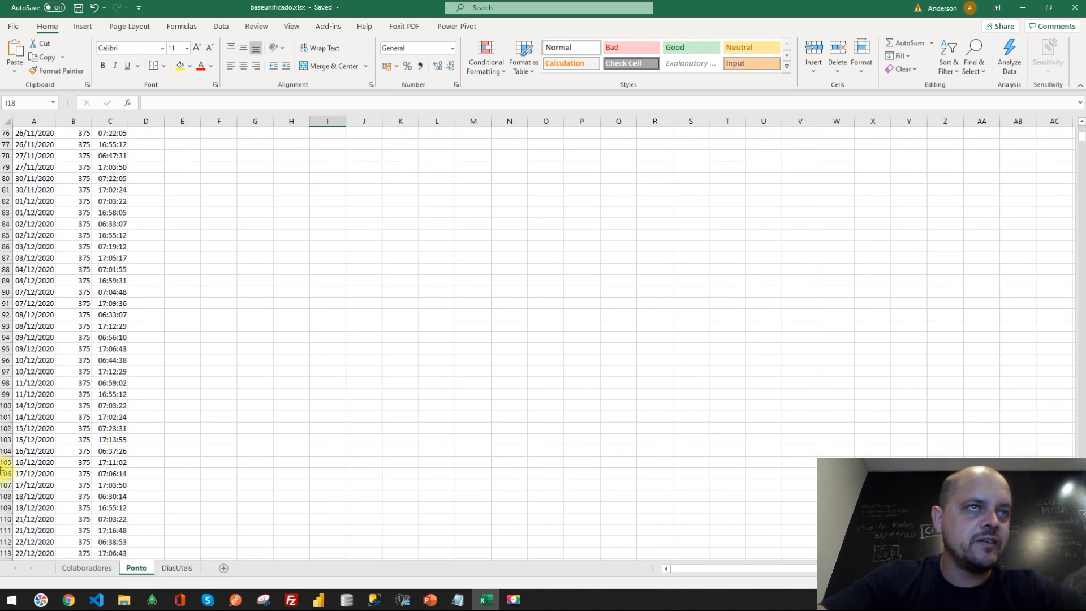
left_click_drag(3, 474, 5, 484)
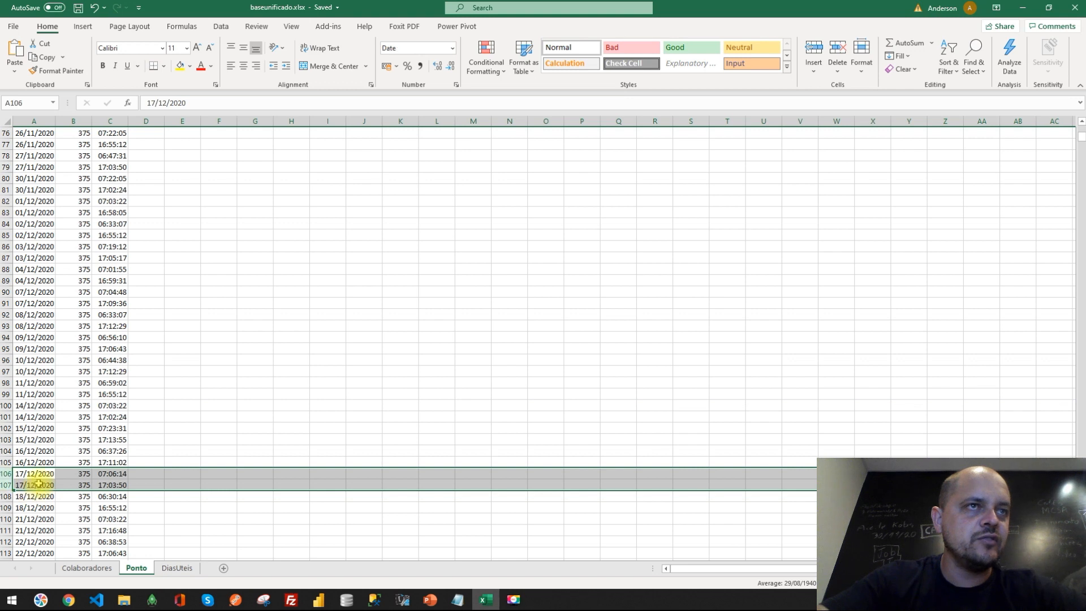
right_click(31, 485)
left_click(70, 388)
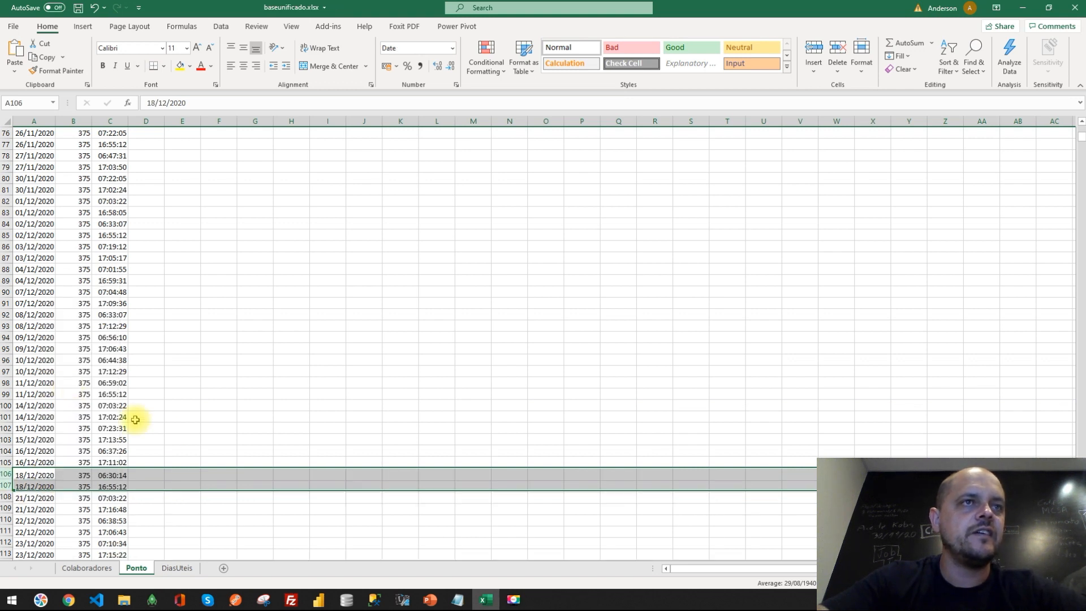
left_click(169, 439)
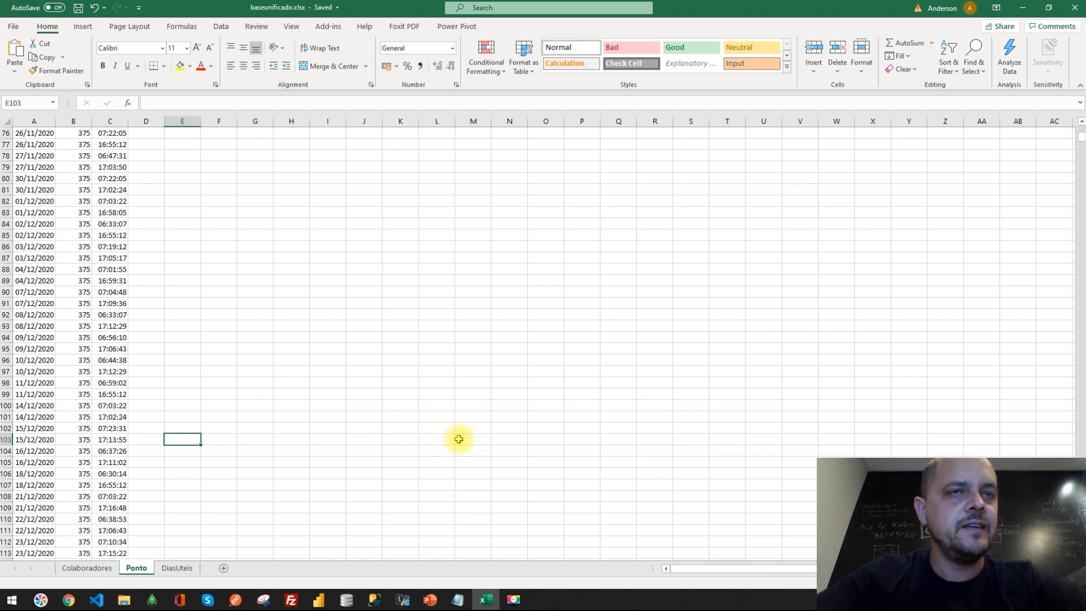
Step: Switch back to Power BI Desktop and refresh the report data from the edited workbook
left_click(318, 600)
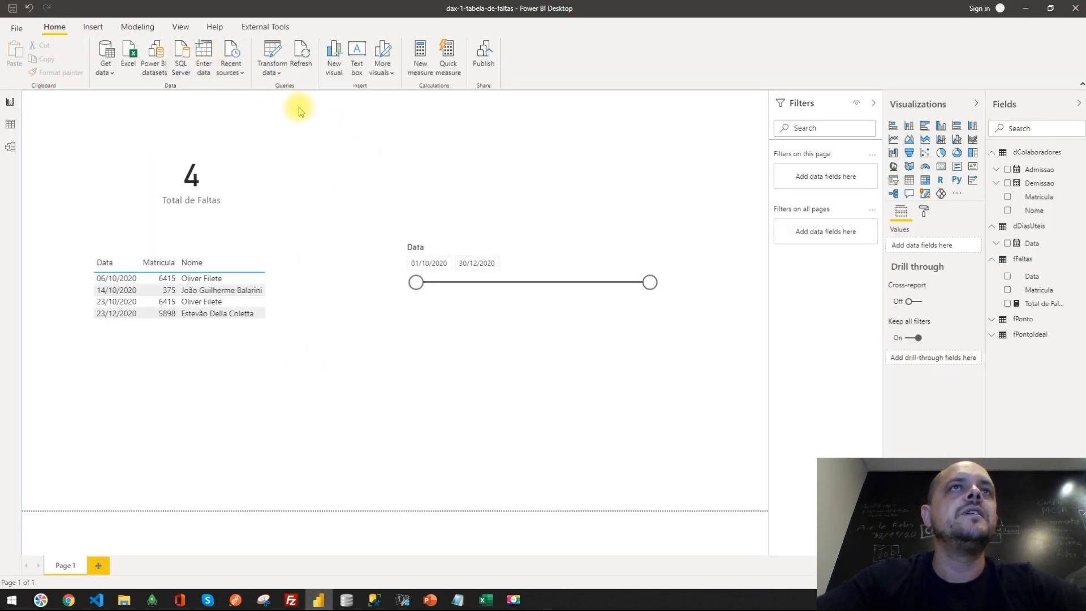
left_click(298, 53)
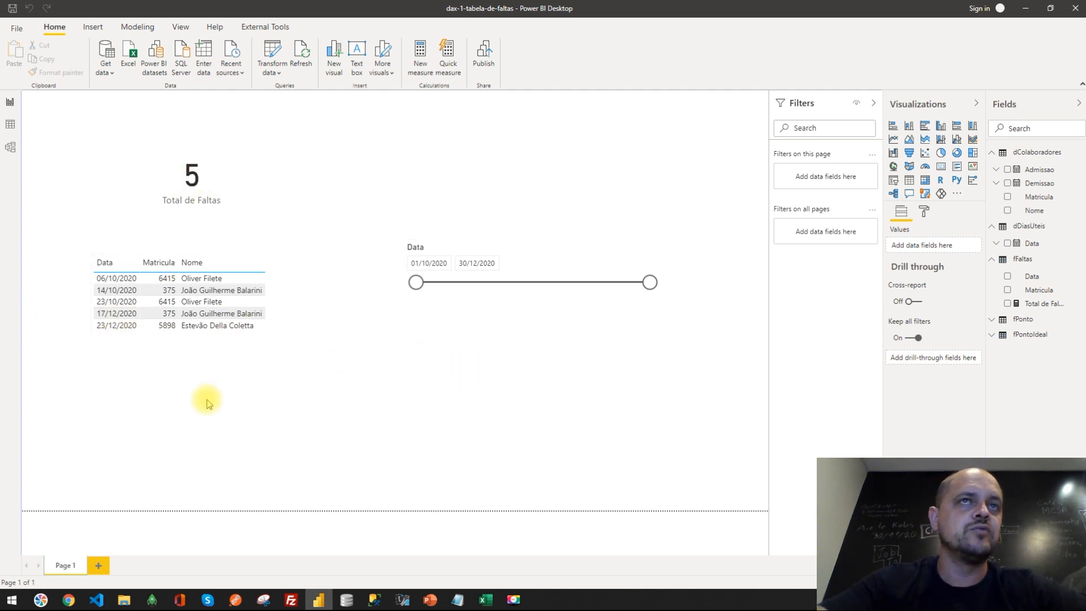
Step: Check the absences for 01/11/2020 to 30/11/2020 with the Data slicer and restore its range to 01/10/2020 to 30/12/2020
left_click_drag(416, 283, 509, 290)
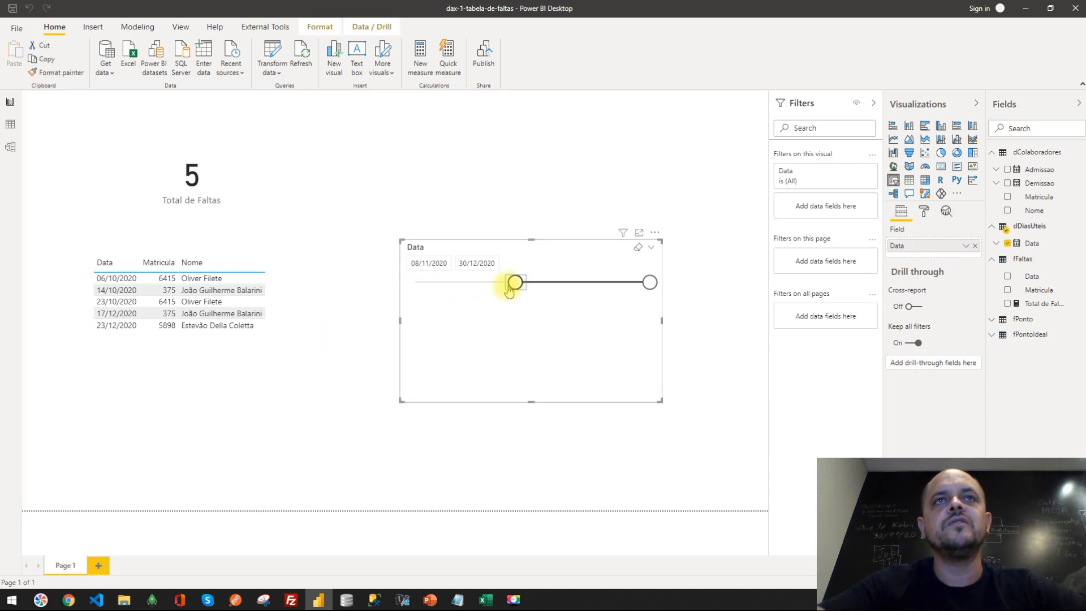
left_click(433, 263)
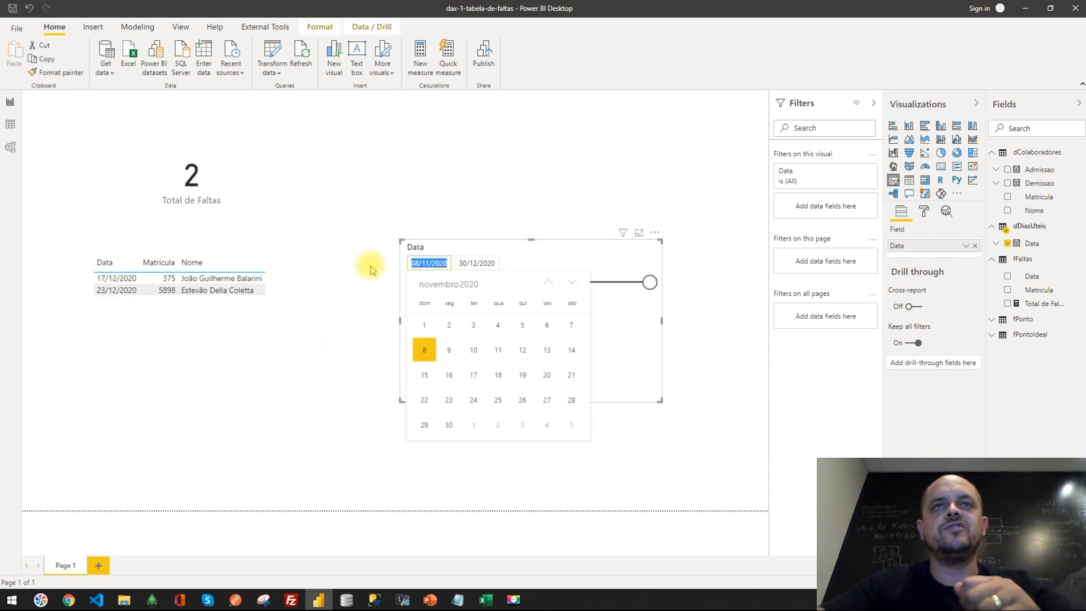
left_click(425, 326)
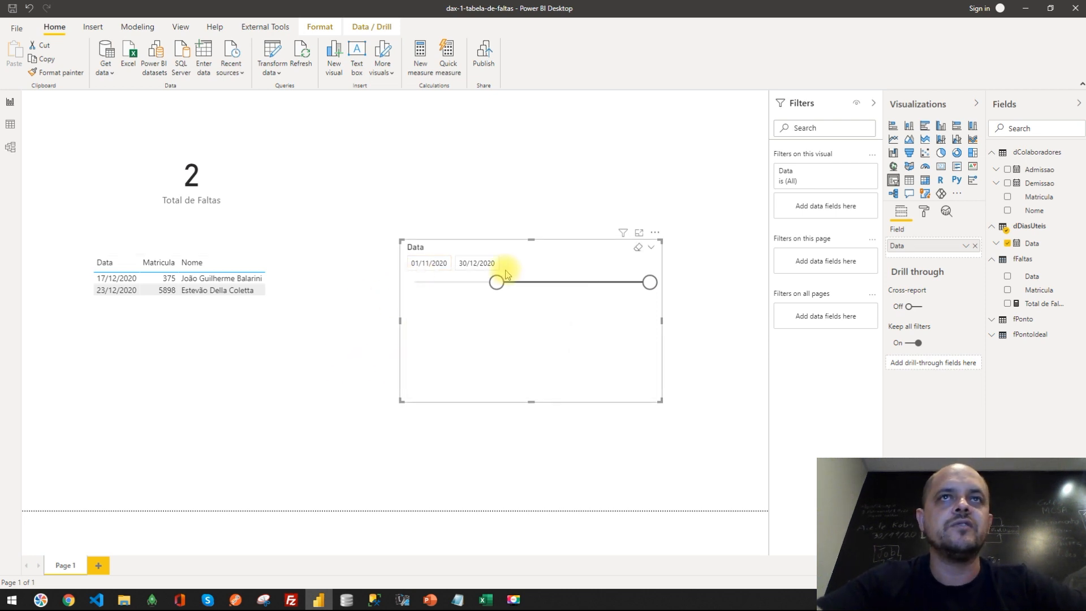
left_click(484, 265)
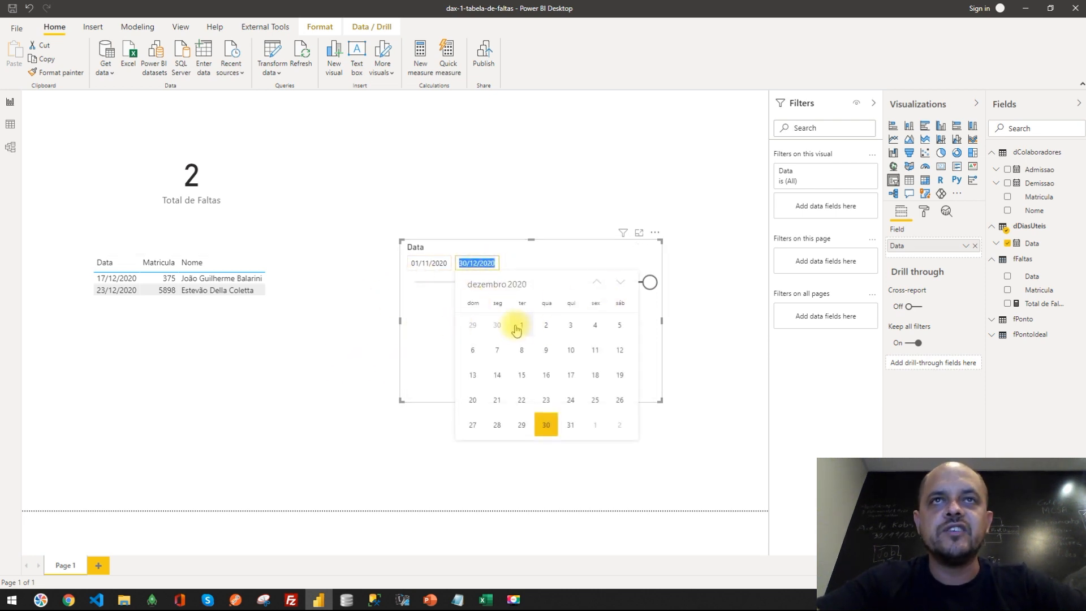
left_click(499, 326)
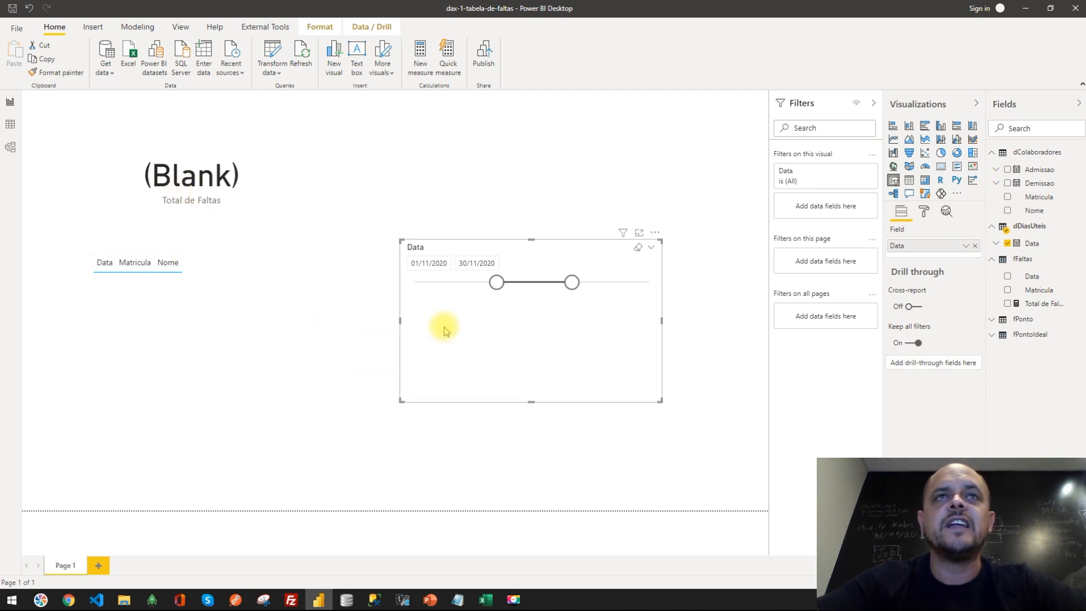
left_click_drag(496, 287, 335, 308)
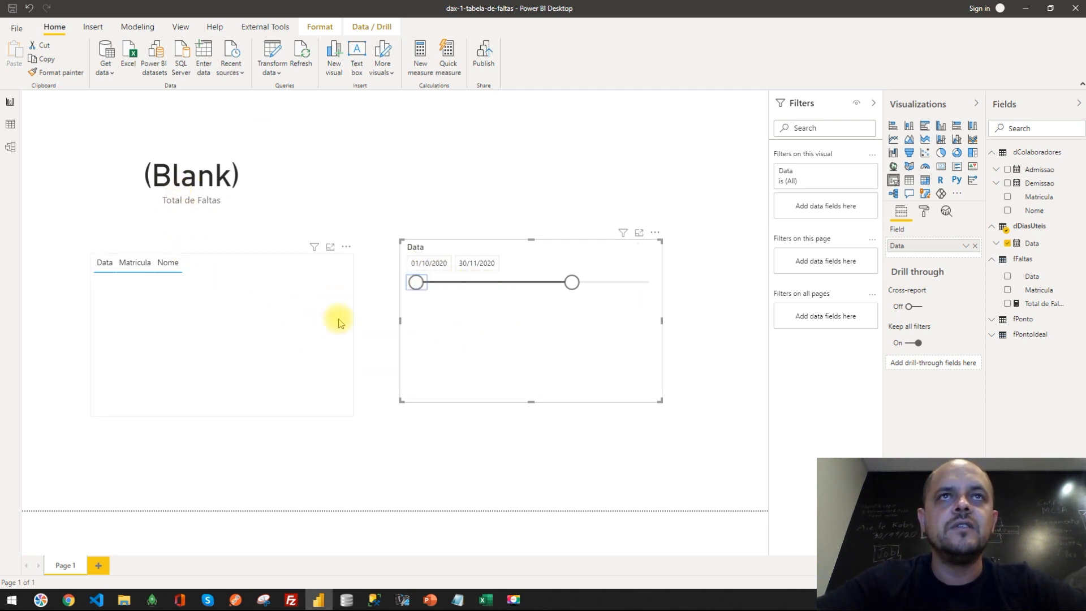
left_click_drag(572, 282, 657, 286)
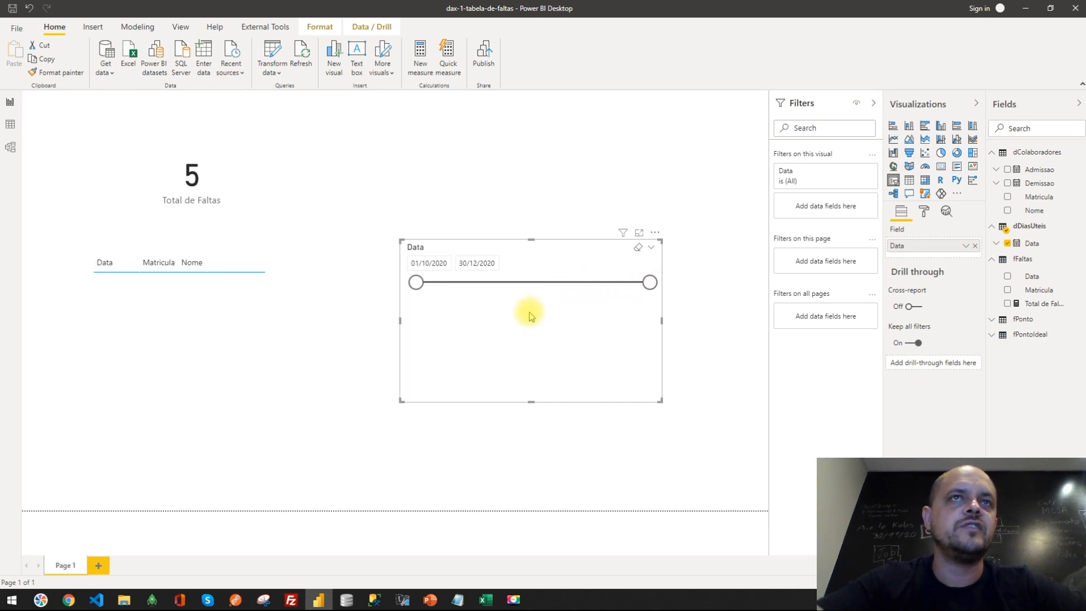
left_click(363, 400)
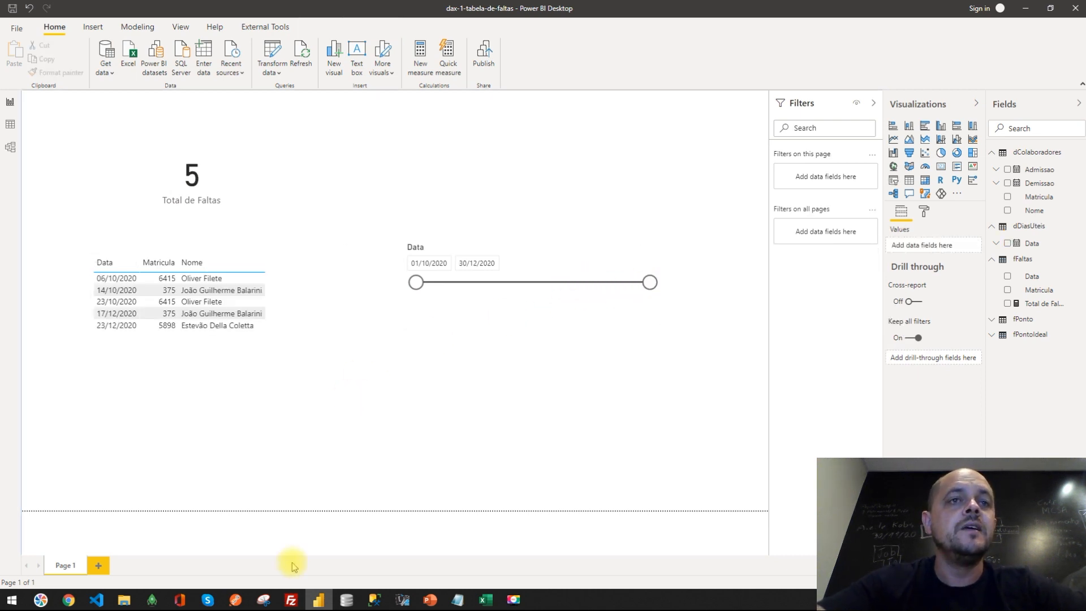
Step: Switch to the PowerPoint presentation apresentacao.pptx and review the Cenário slide with the provided tables and the requested result
left_click(437, 605)
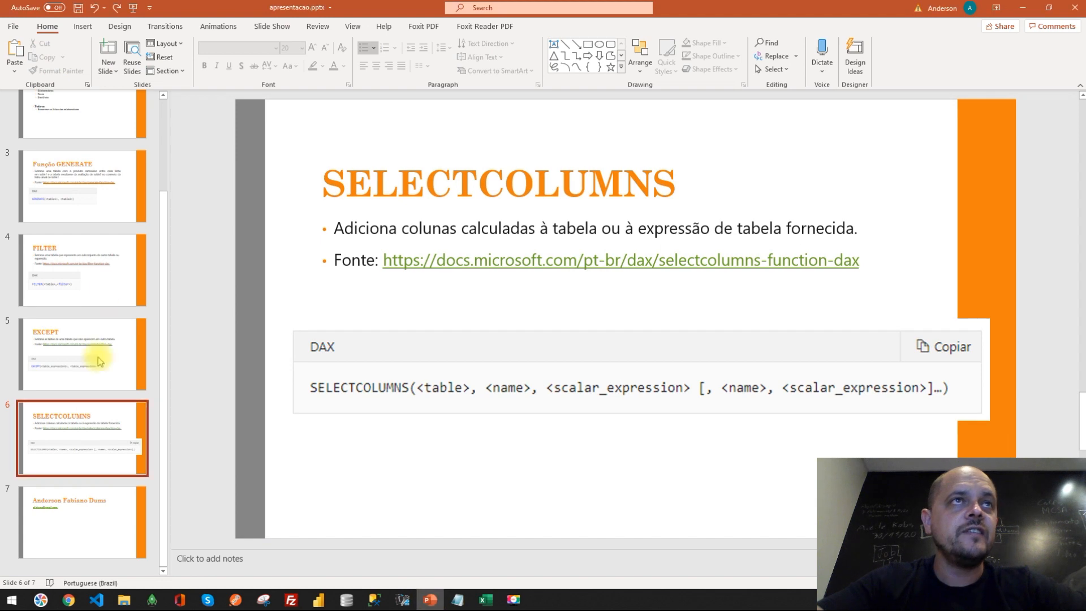
scroll(73, 266, "up", 3)
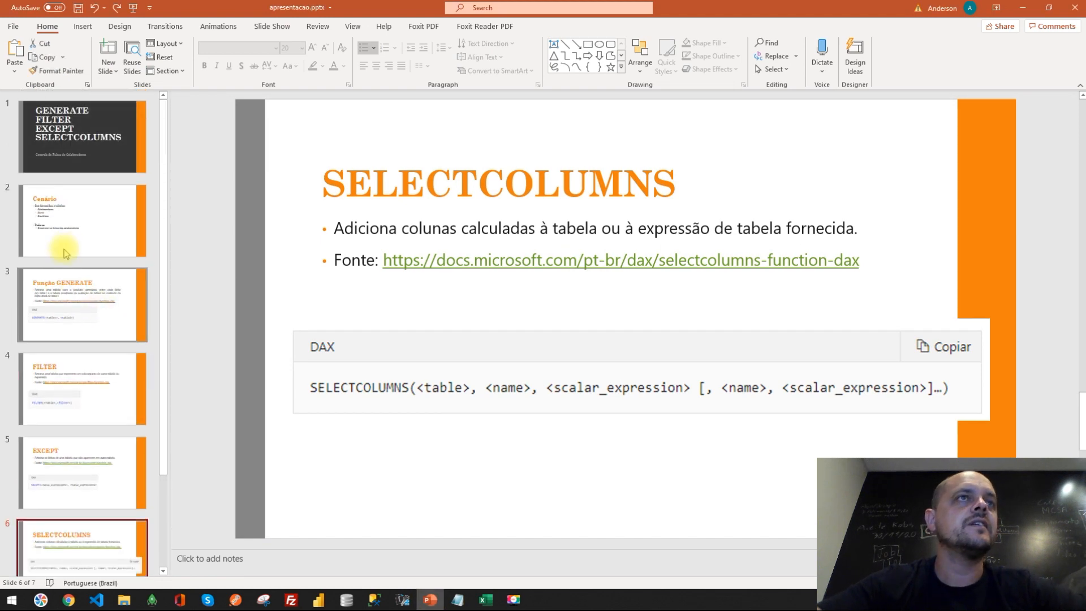
left_click(121, 319)
left_click(105, 169)
left_click(109, 227)
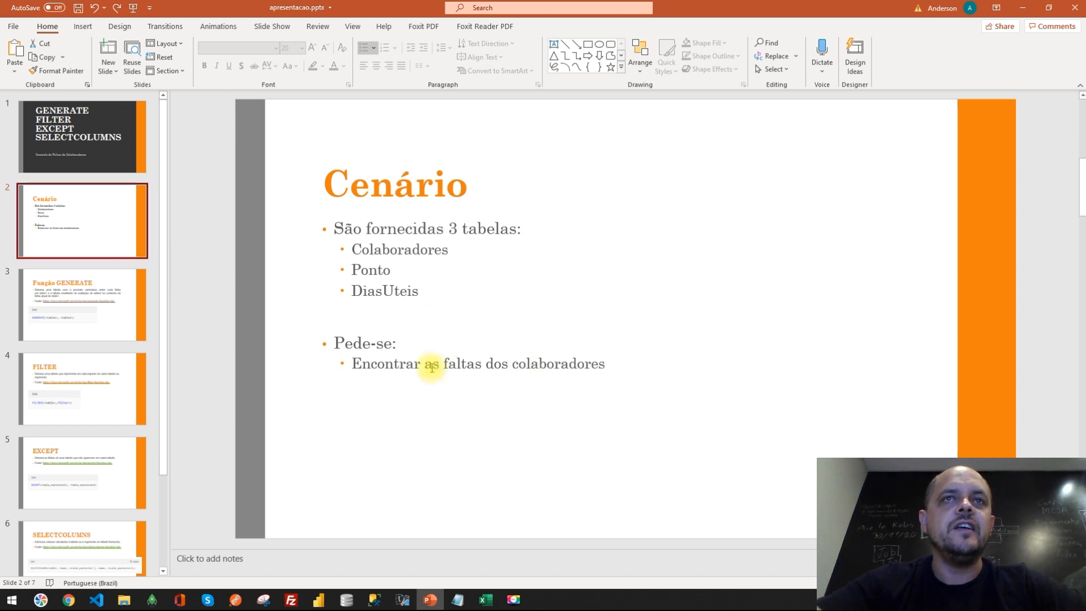